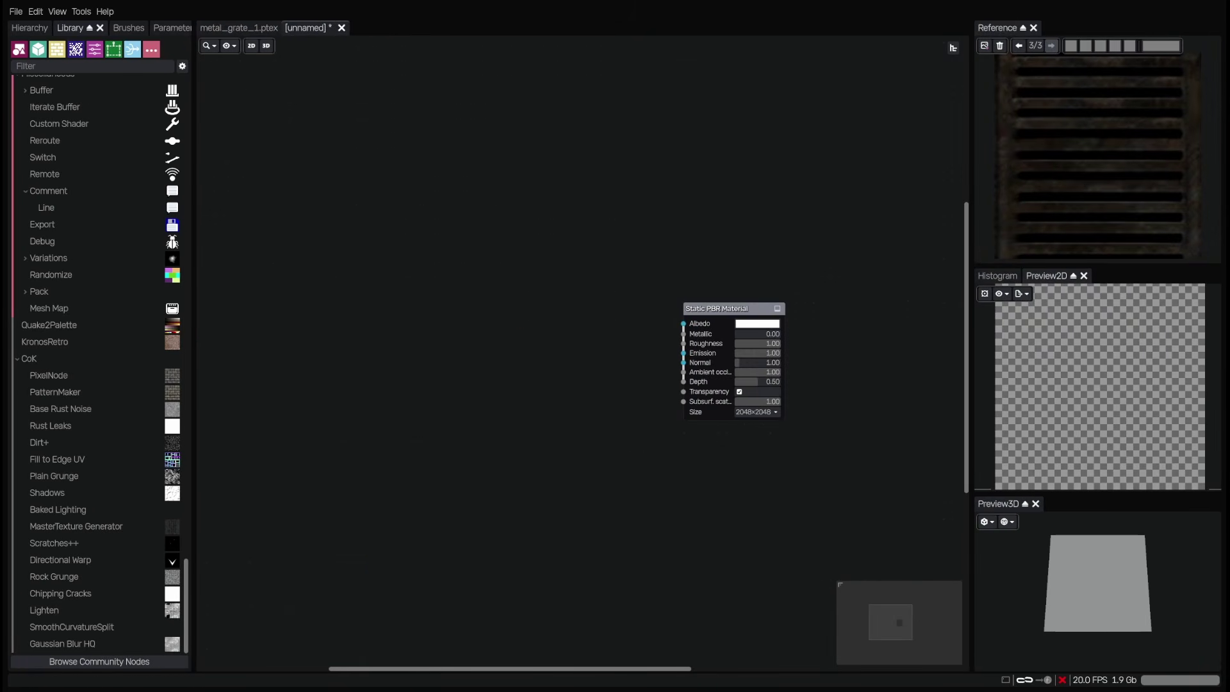
- Open the Free Custom Nodes (V2) page in the Material Maker asset library and review its description of included nodes
drag(583, 361, 678, 359)
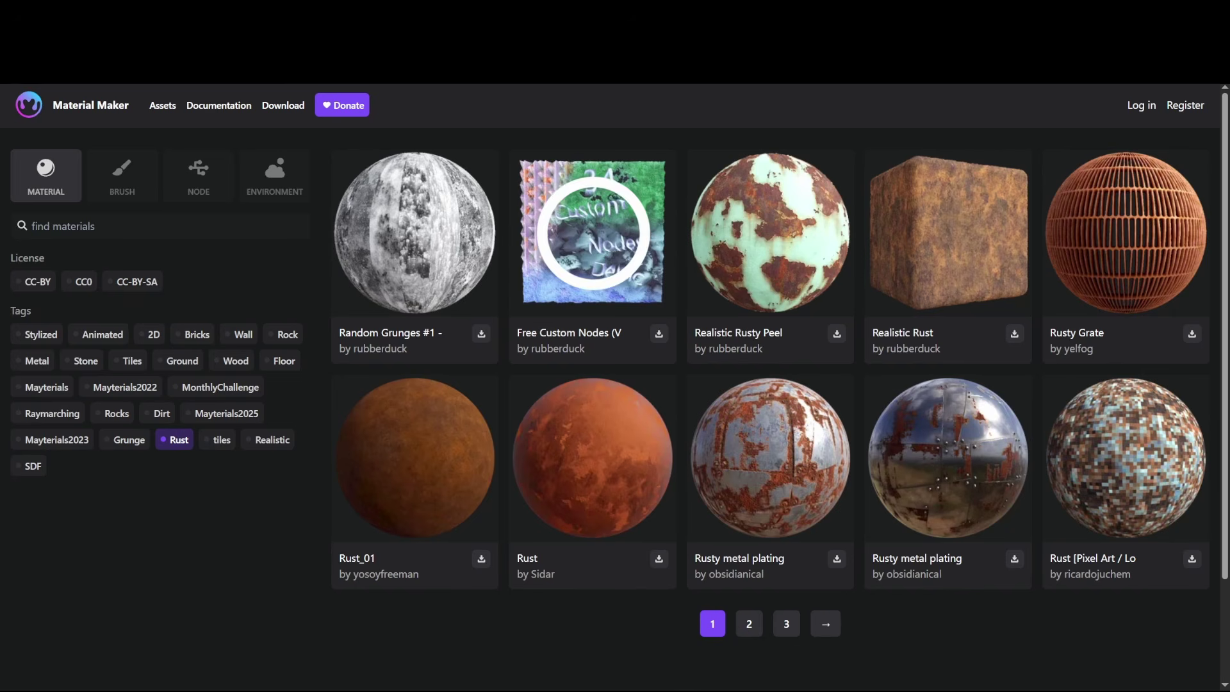
click(575, 335)
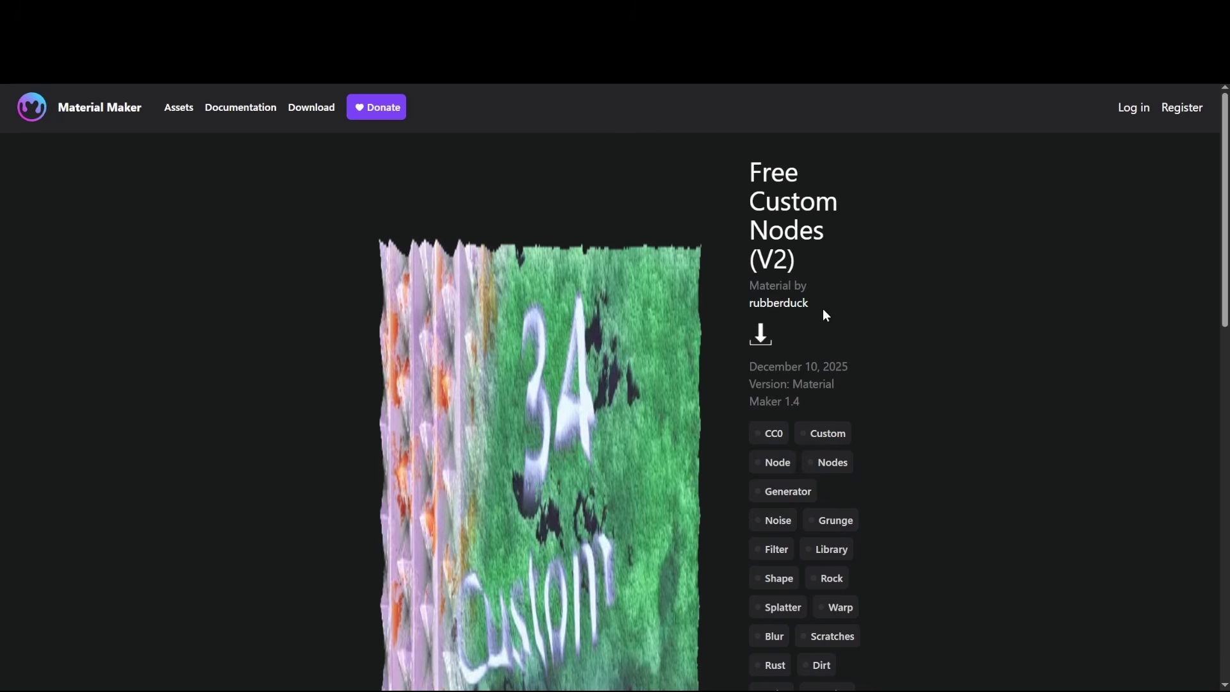
scroll(907, 426, down, 8)
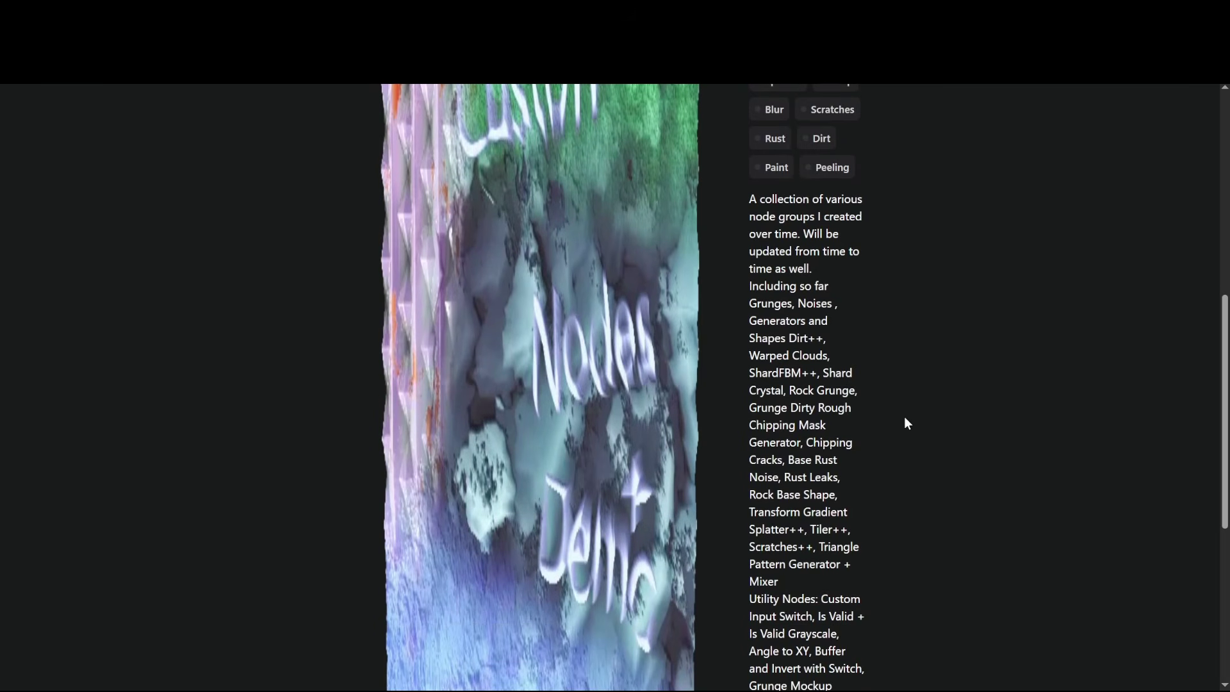
scroll(967, 250, up, 8)
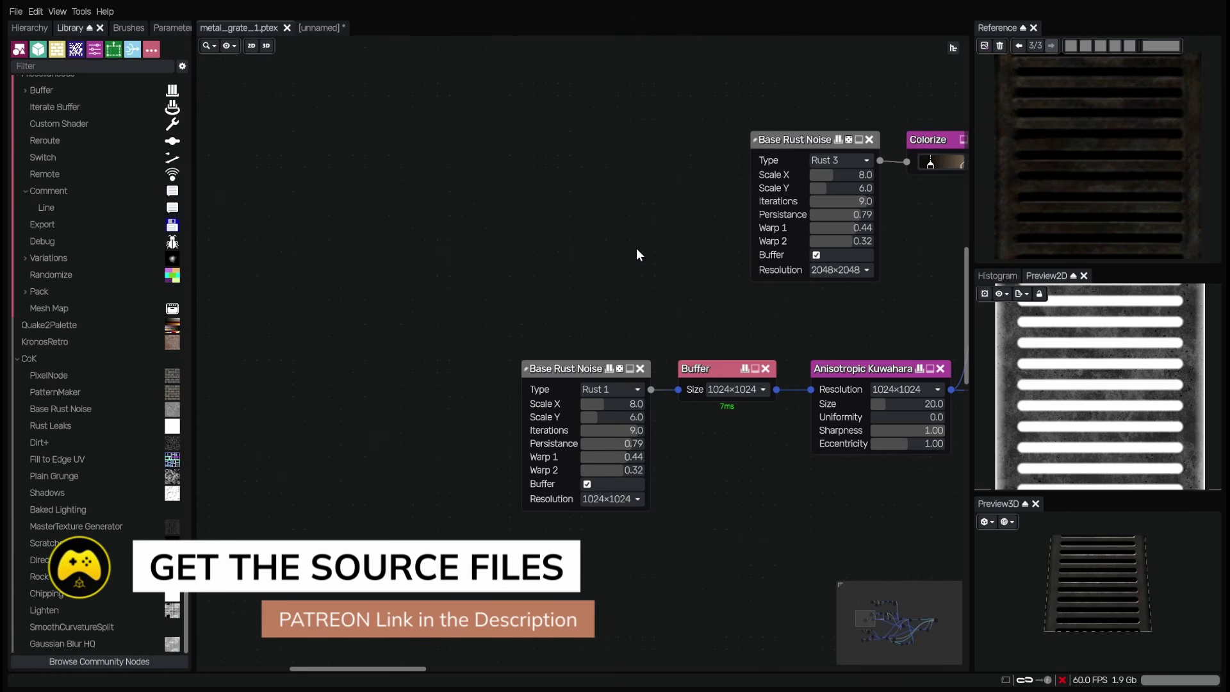
- Add a Base Rust Noise node to the unnamed graph and connect its output to a new Colorize node beside it
click(566, 367)
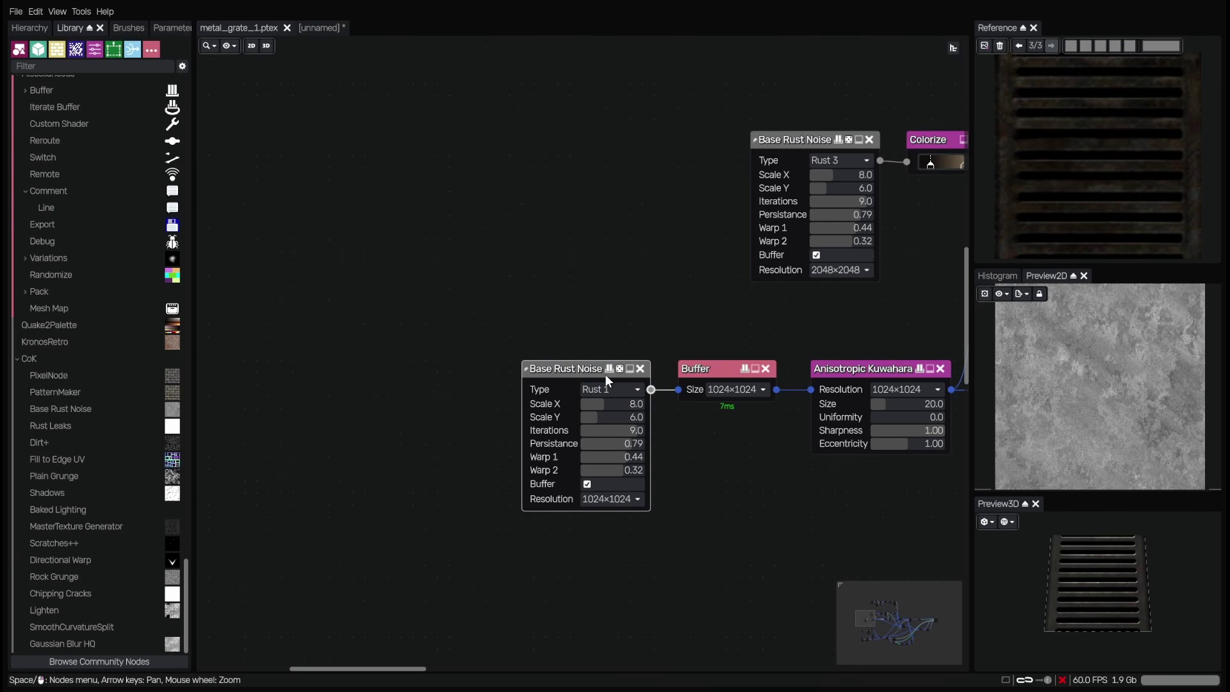
click(320, 29)
drag(74, 412, 359, 327)
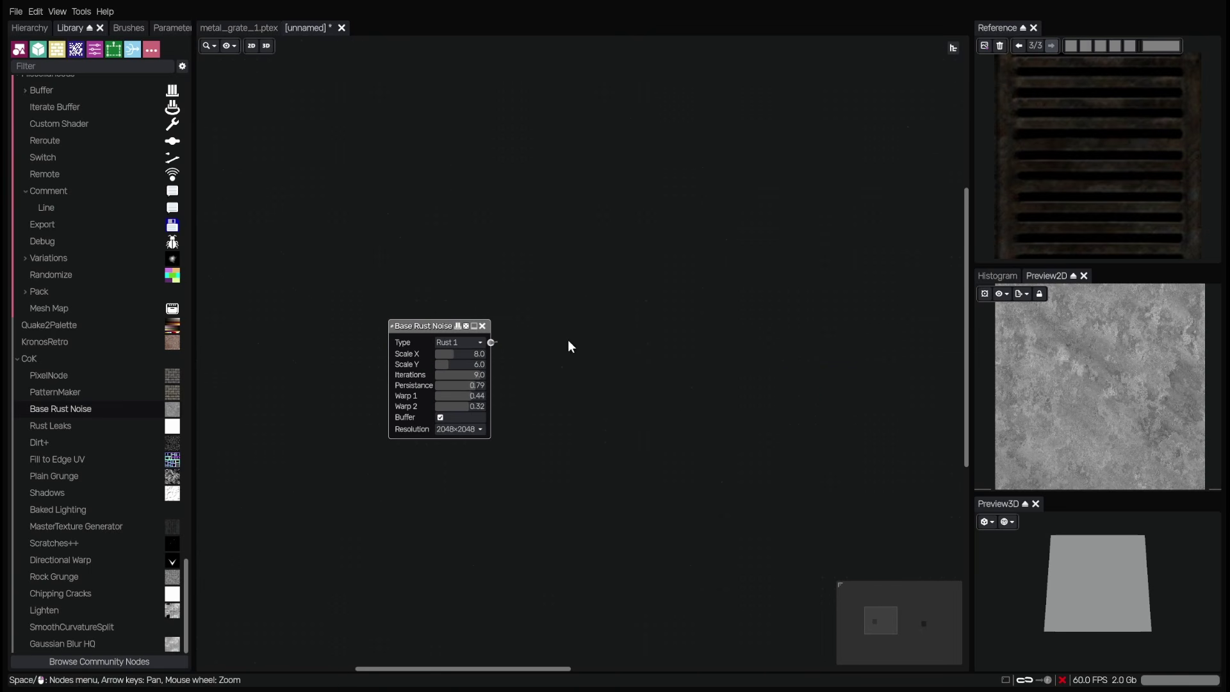
drag(569, 342, 571, 341)
key(Return)
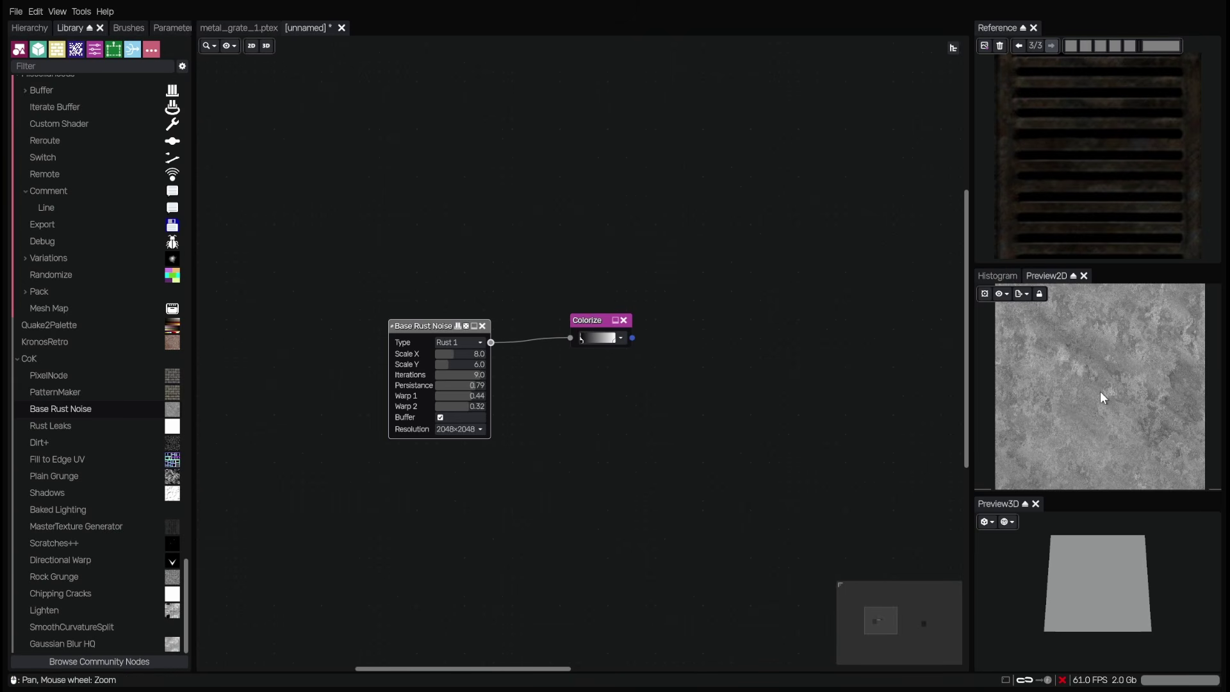
drag(590, 319, 580, 326)
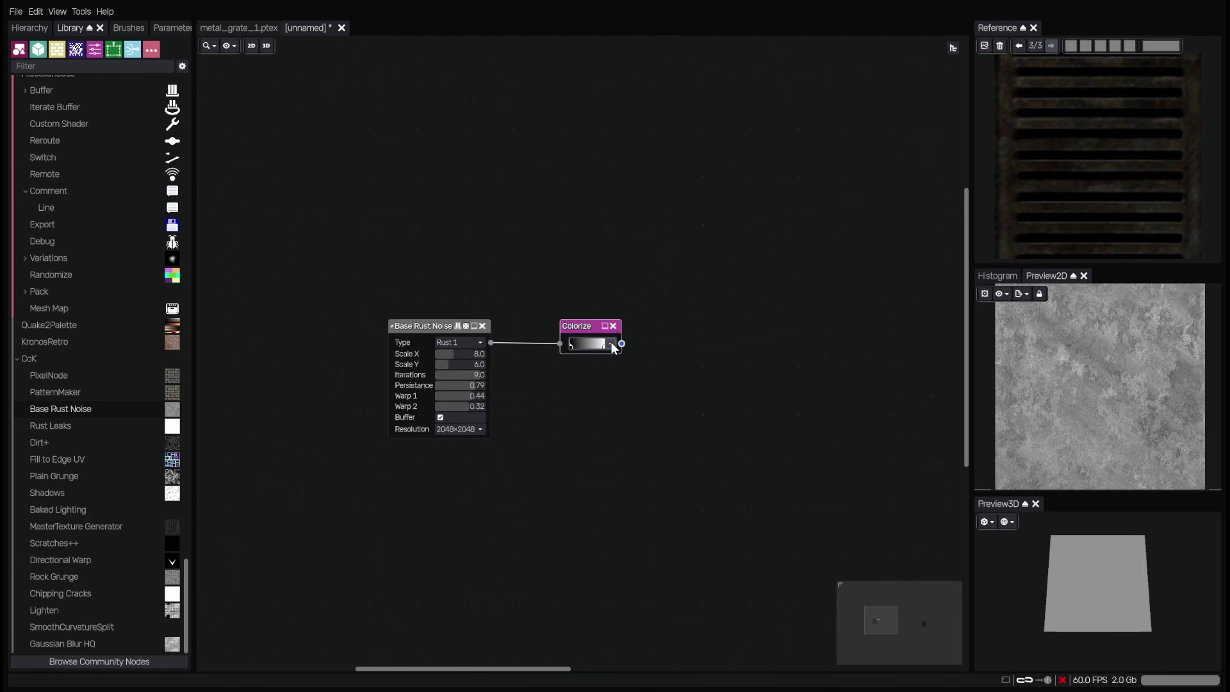
- Set the Colorize gradient's start to a very dark brown and its end to a dark brown sampled from the grate reference image
click(611, 343)
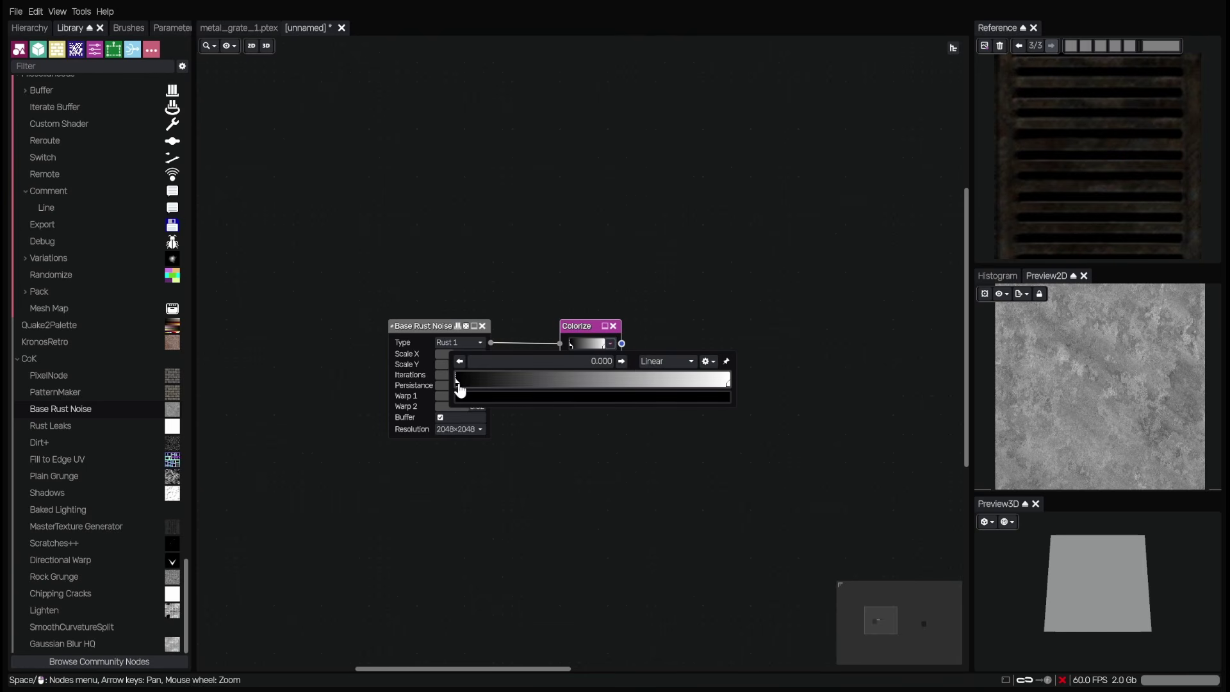
click(466, 396)
click(888, 383)
drag(787, 475, 816, 494)
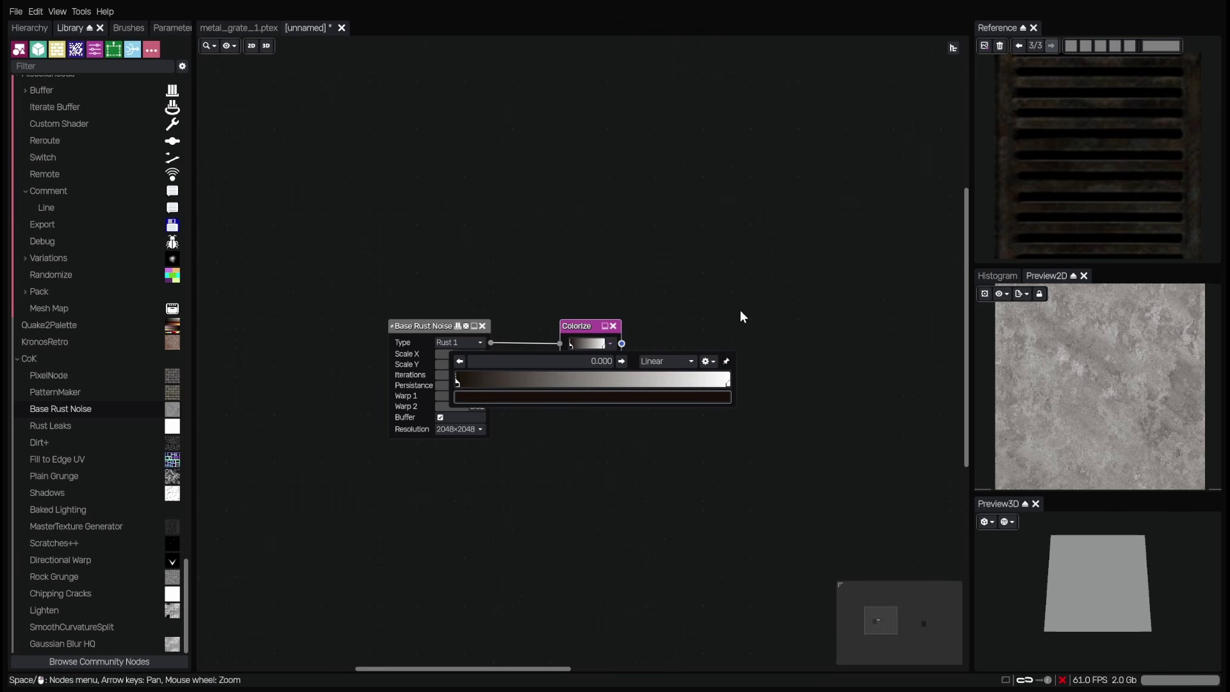
click(728, 383)
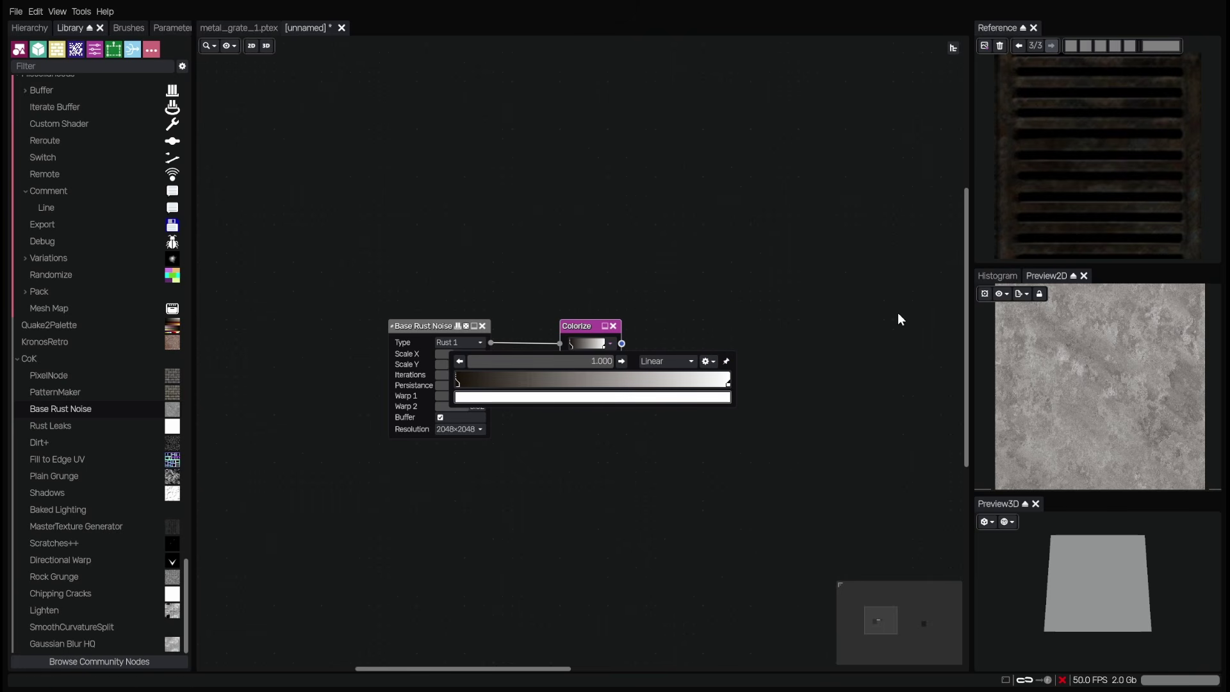
click(1020, 120)
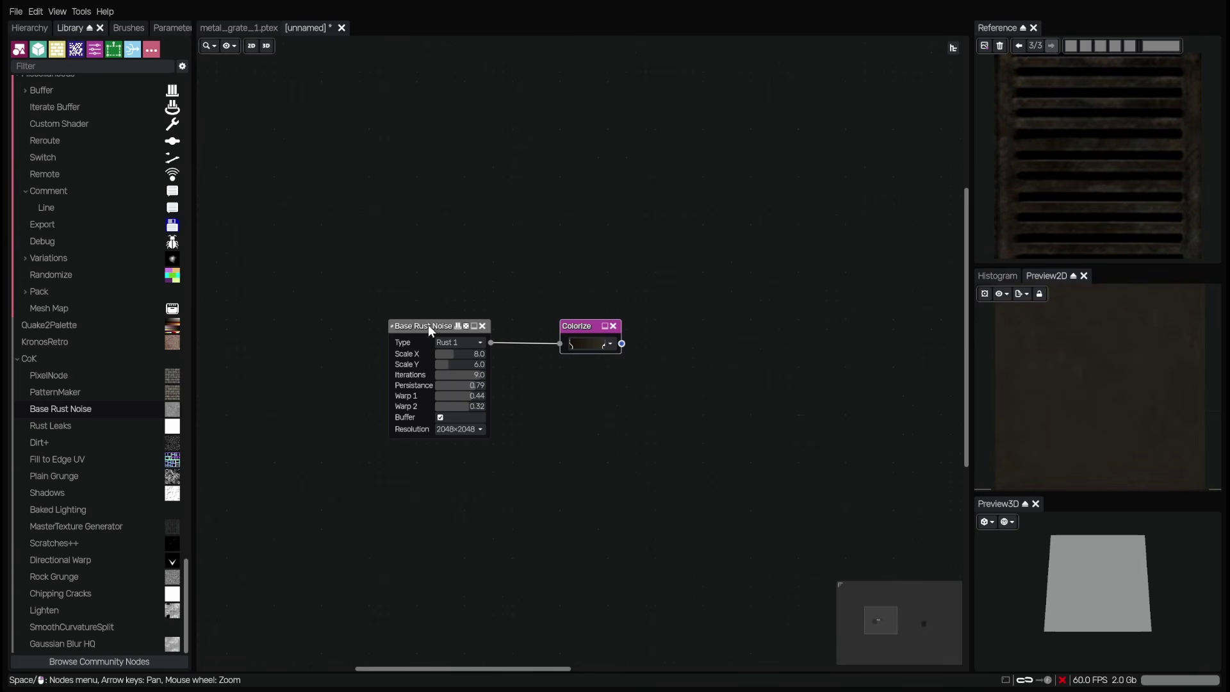
- Insert a Tones node between the Base Rust Noise and Colorize nodes and raise its black input level
drag(429, 330, 352, 330)
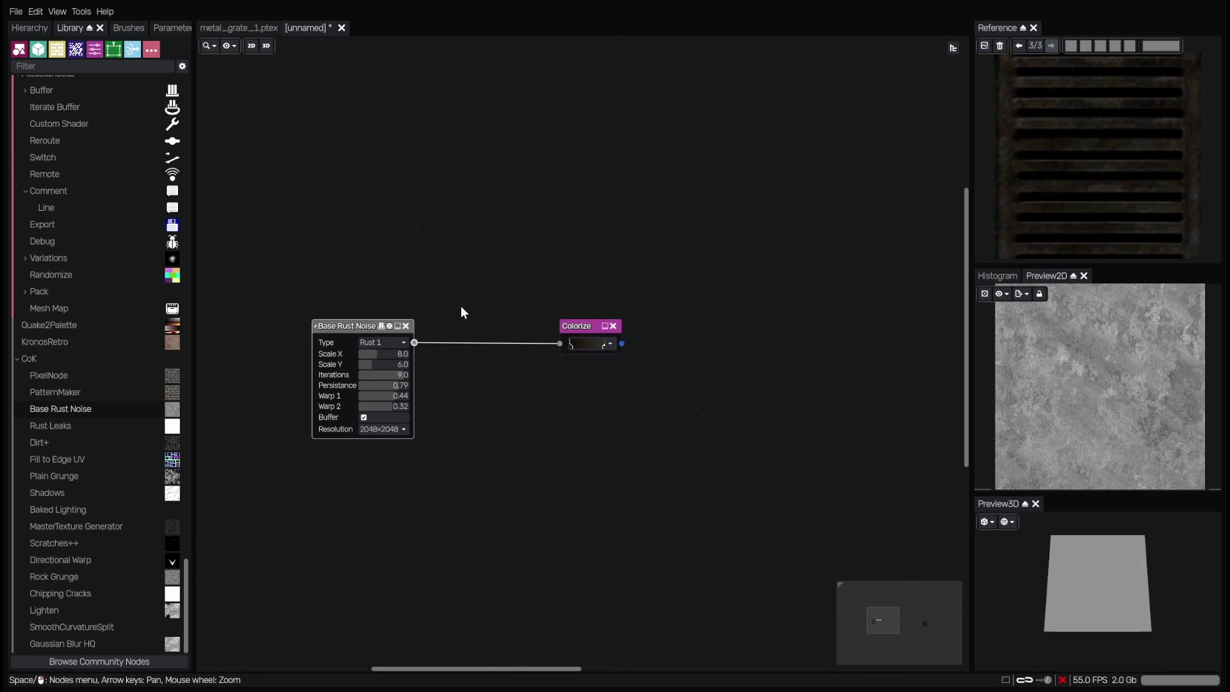
key(Return)
drag(496, 278, 559, 344)
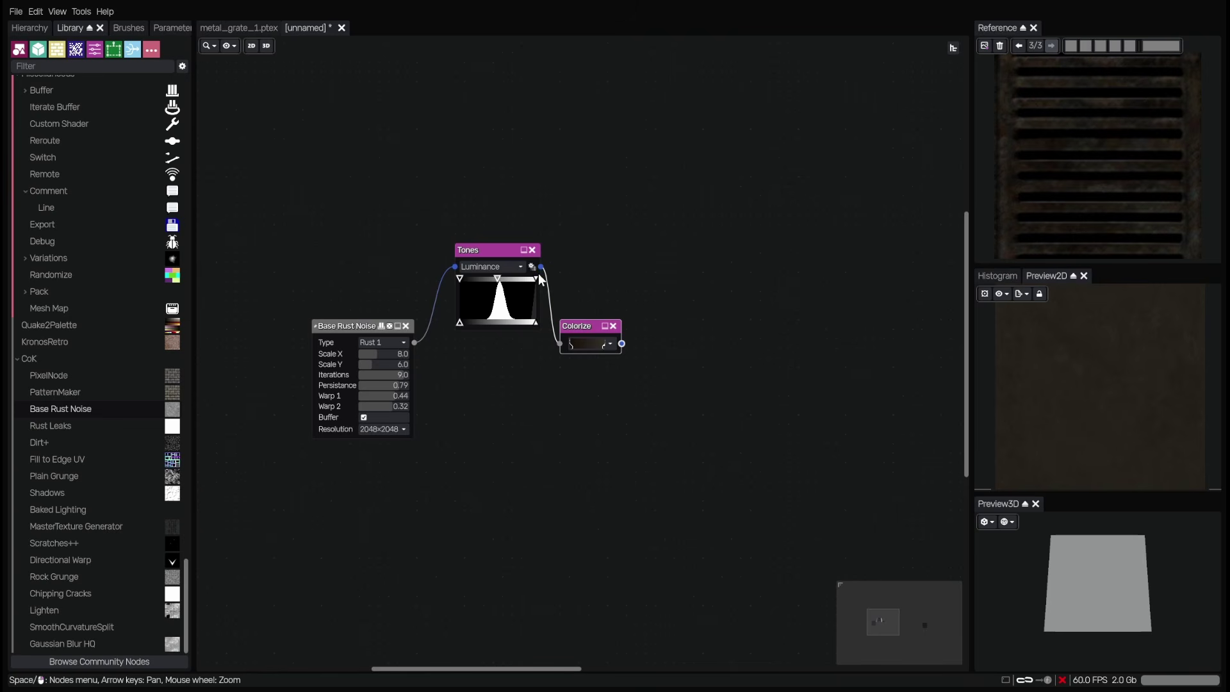
drag(511, 276, 474, 278)
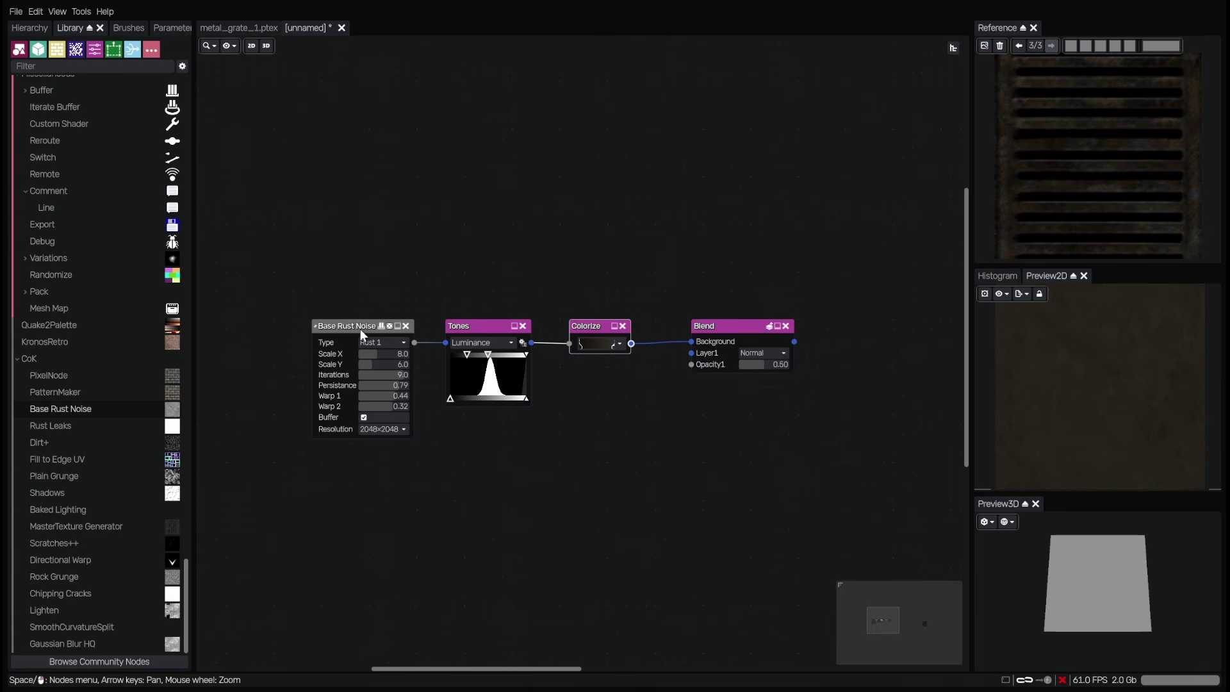
- Duplicate the Base Rust Noise node below the original and connect the copy to a new Anisotropic Kuwahara node
click(361, 329)
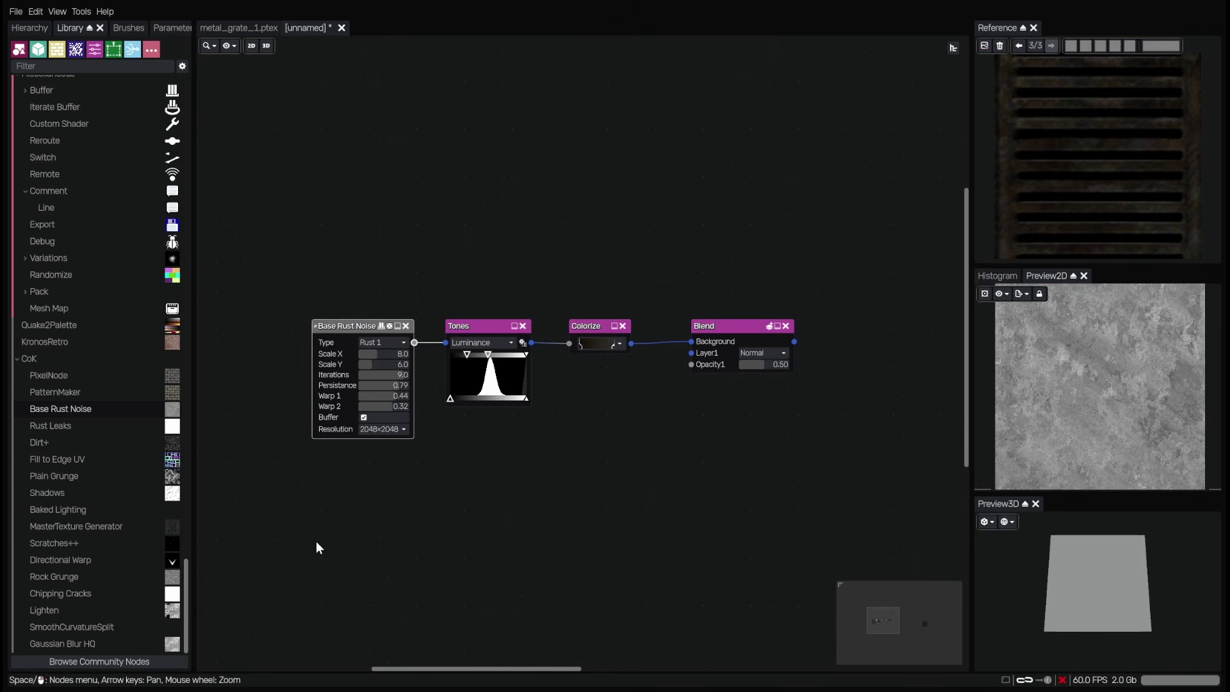
key(ctrl+d)
drag(305, 485, 354, 474)
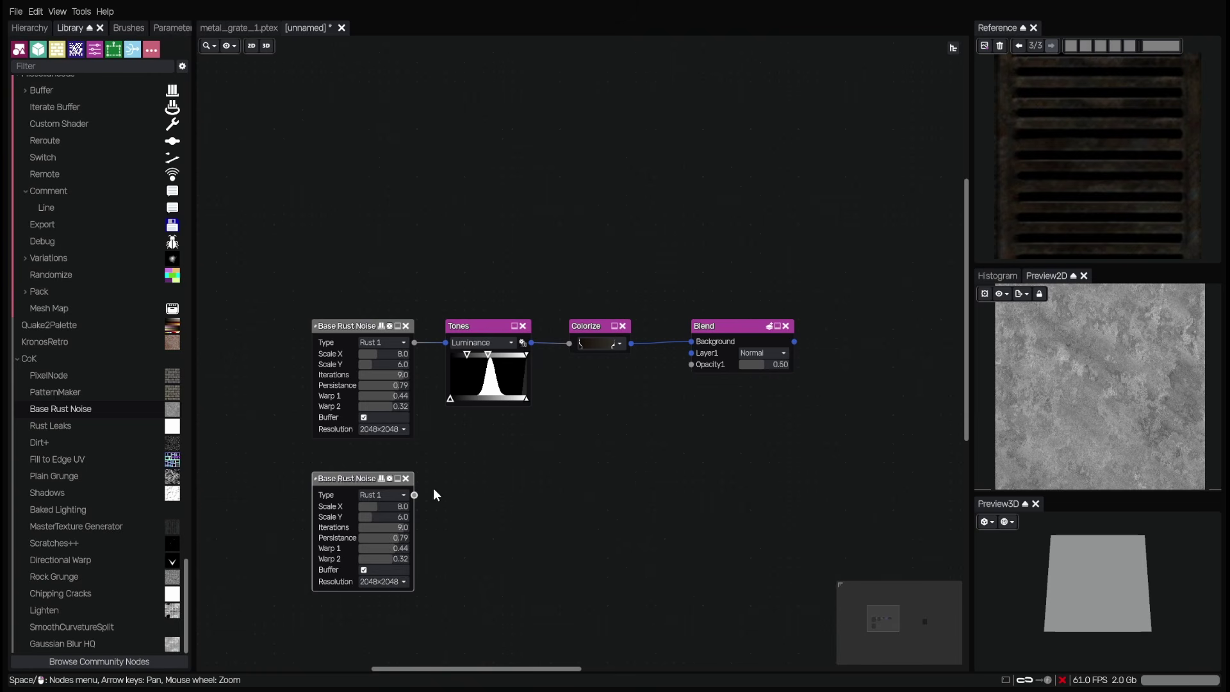
click(391, 478)
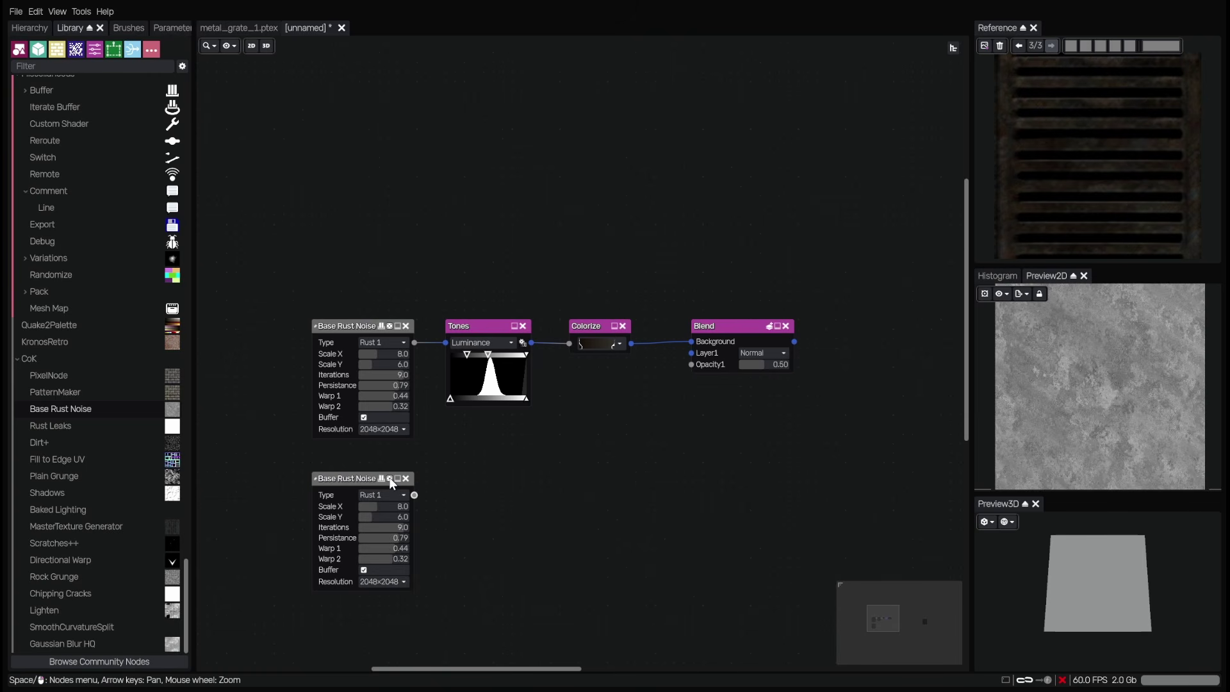
click(351, 326)
click(340, 479)
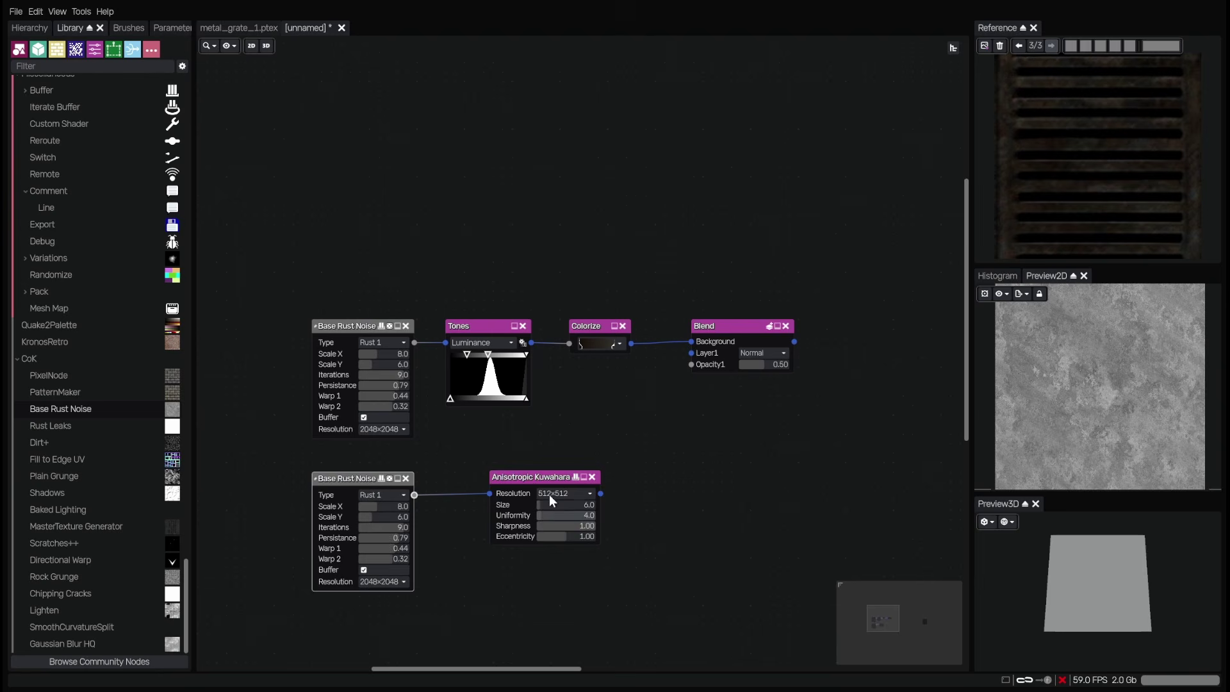
click(549, 479)
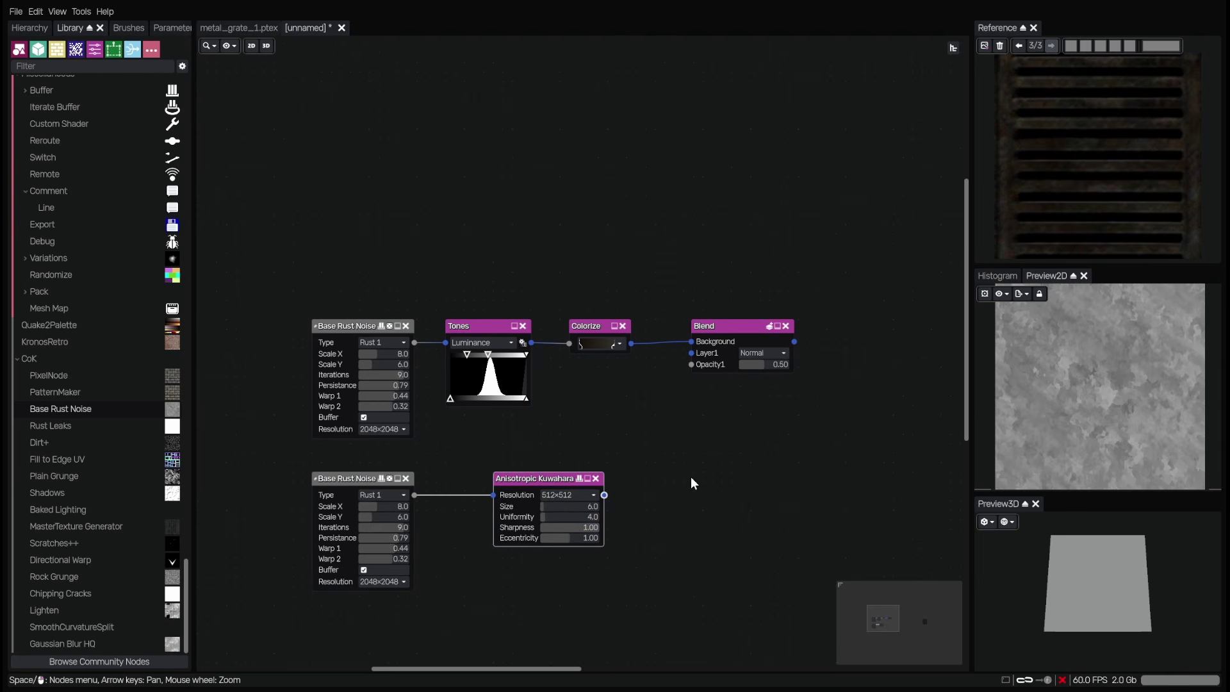
- Set the Anisotropic Kuwahara node's resolution to 1024×1024, size to 20 and uniformity to 0
scroll(656, 506, up, 2)
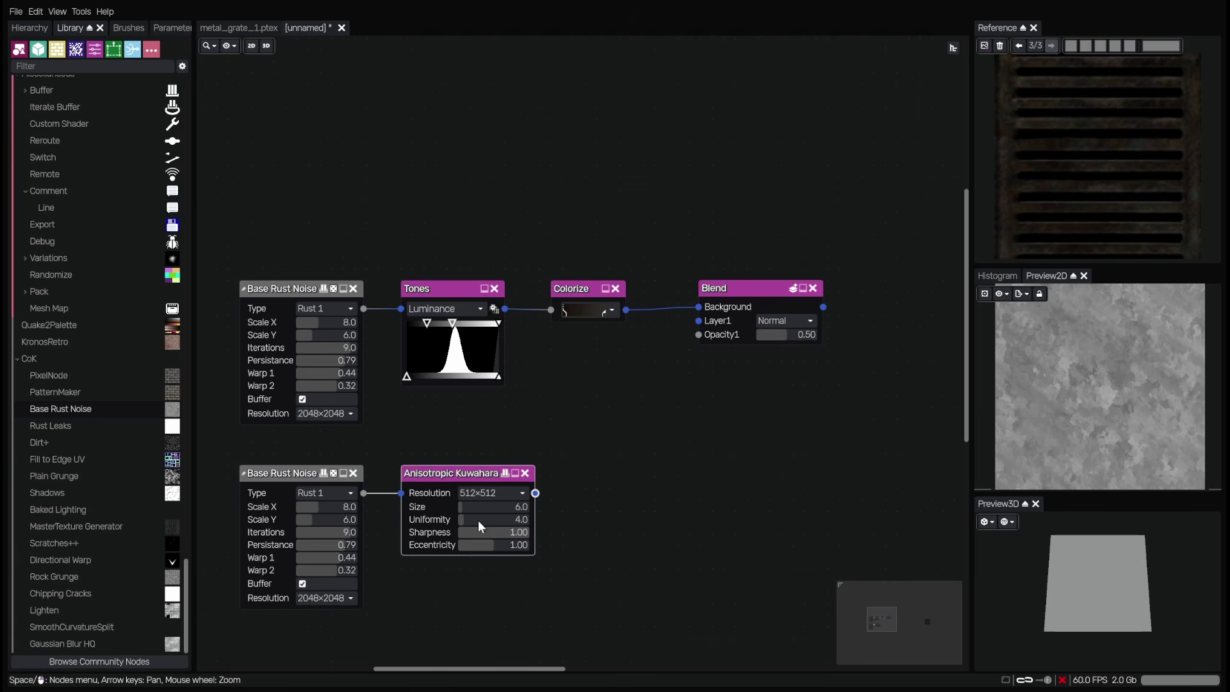
click(503, 503)
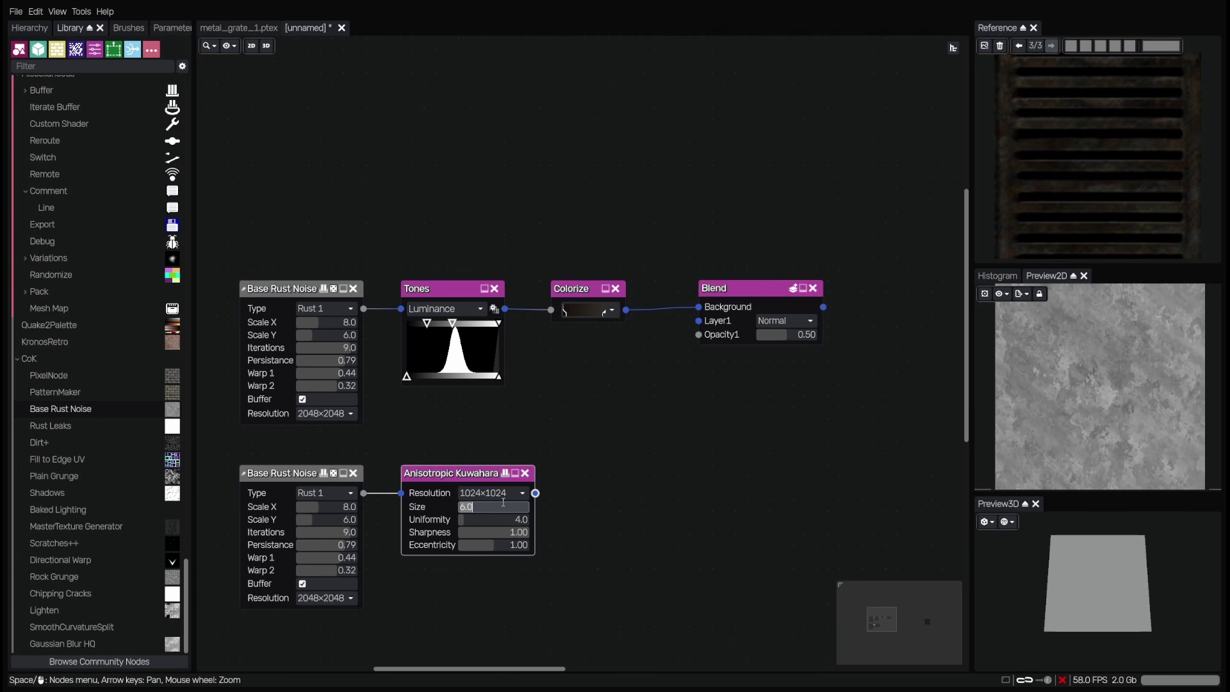
text(20)
key(Return)
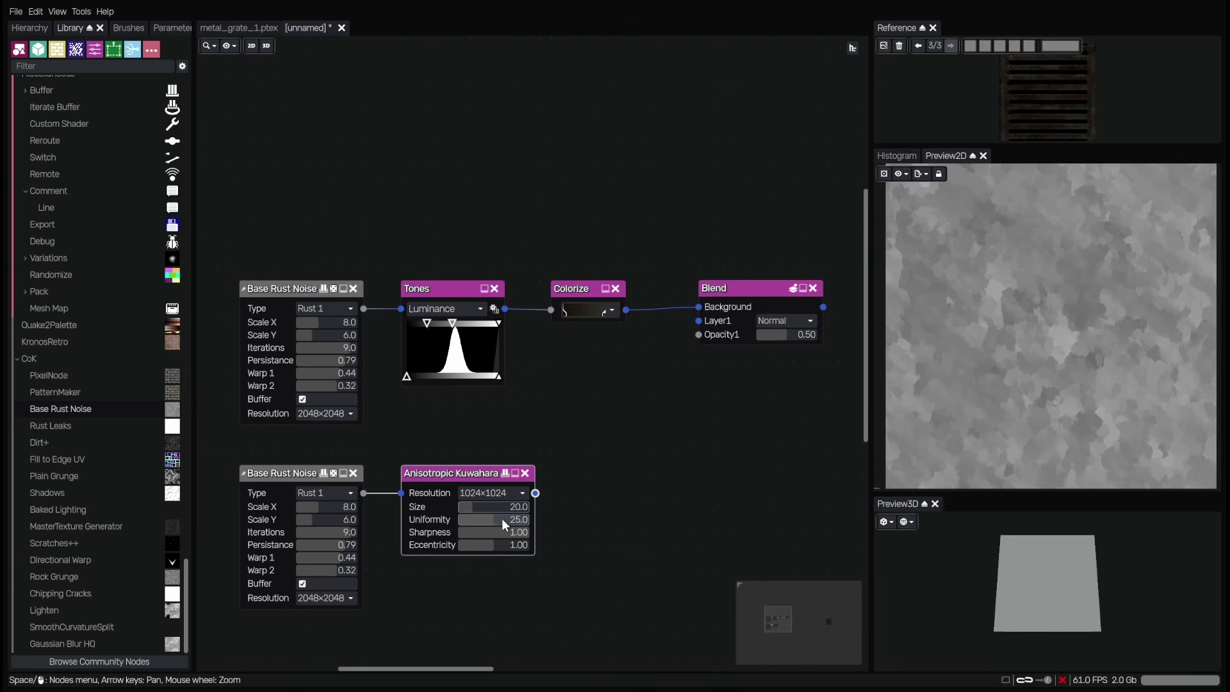
drag(503, 518, 464, 516)
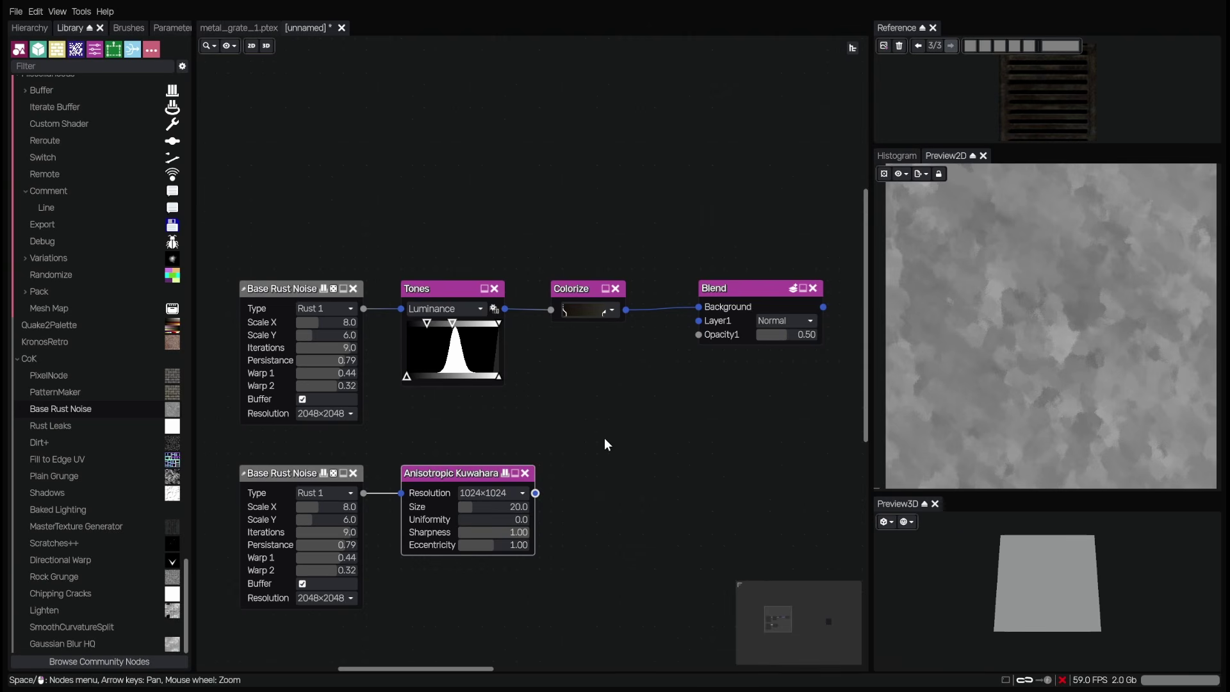
- Connect the Anisotropic Kuwahara output to a new Colorize node and enlarge the reference image area
key(c)
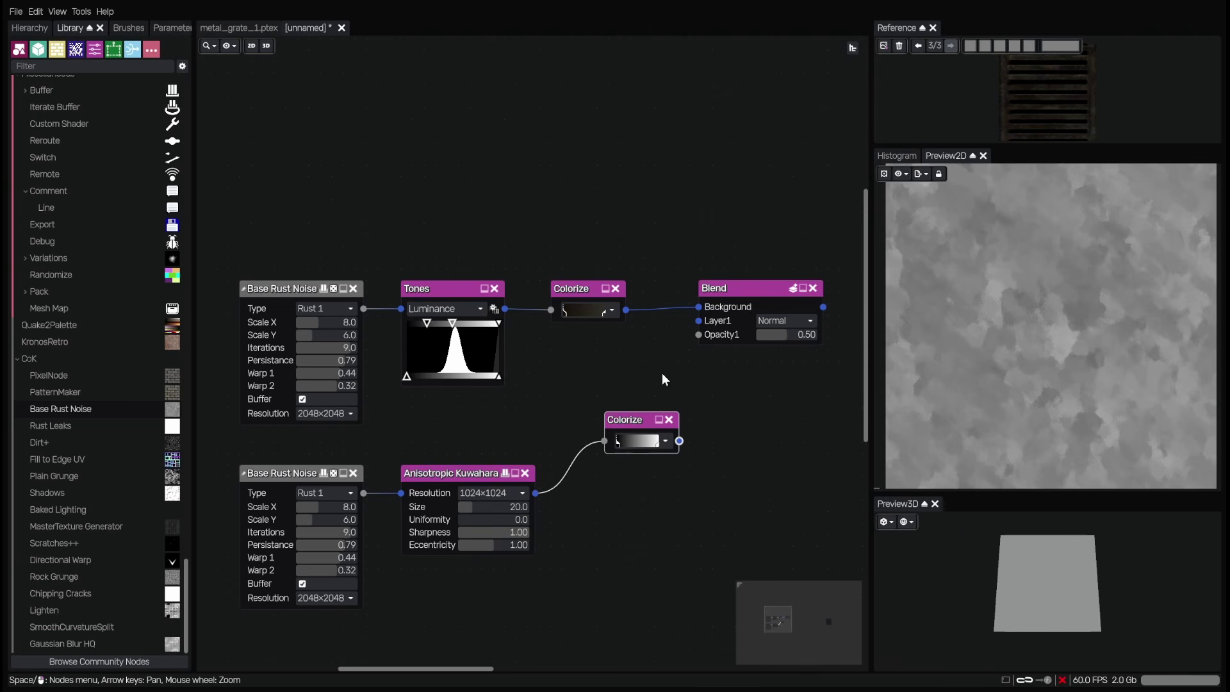
drag(663, 373, 630, 397)
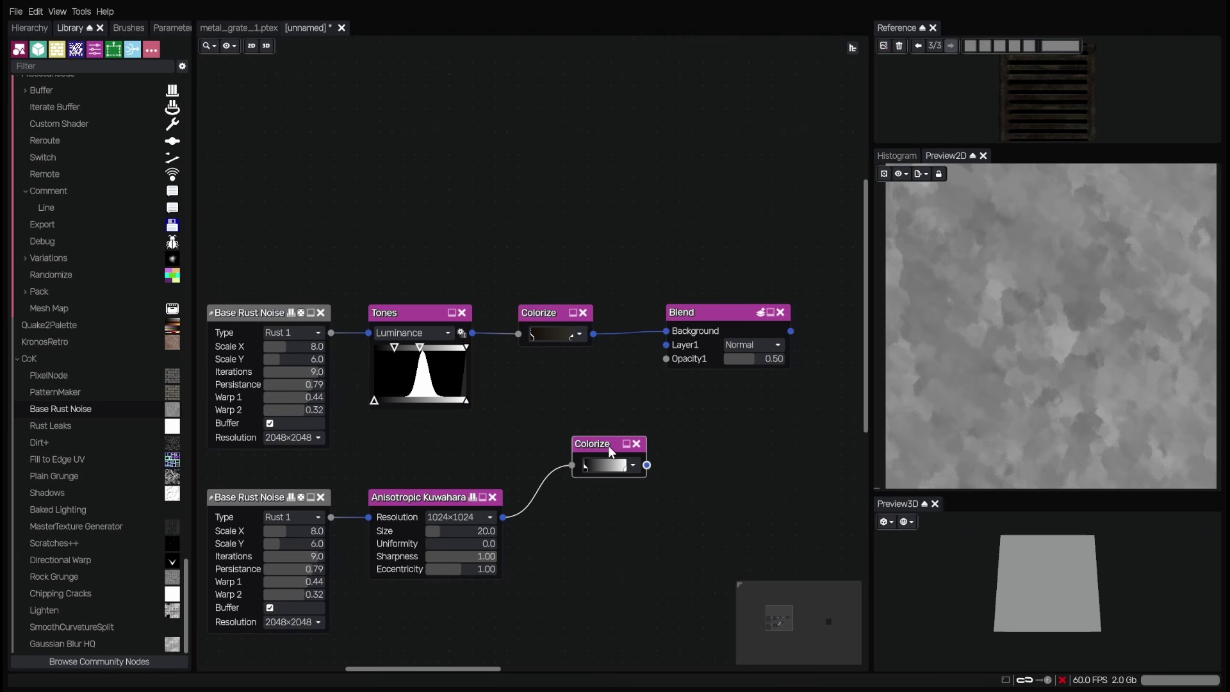
click(545, 318)
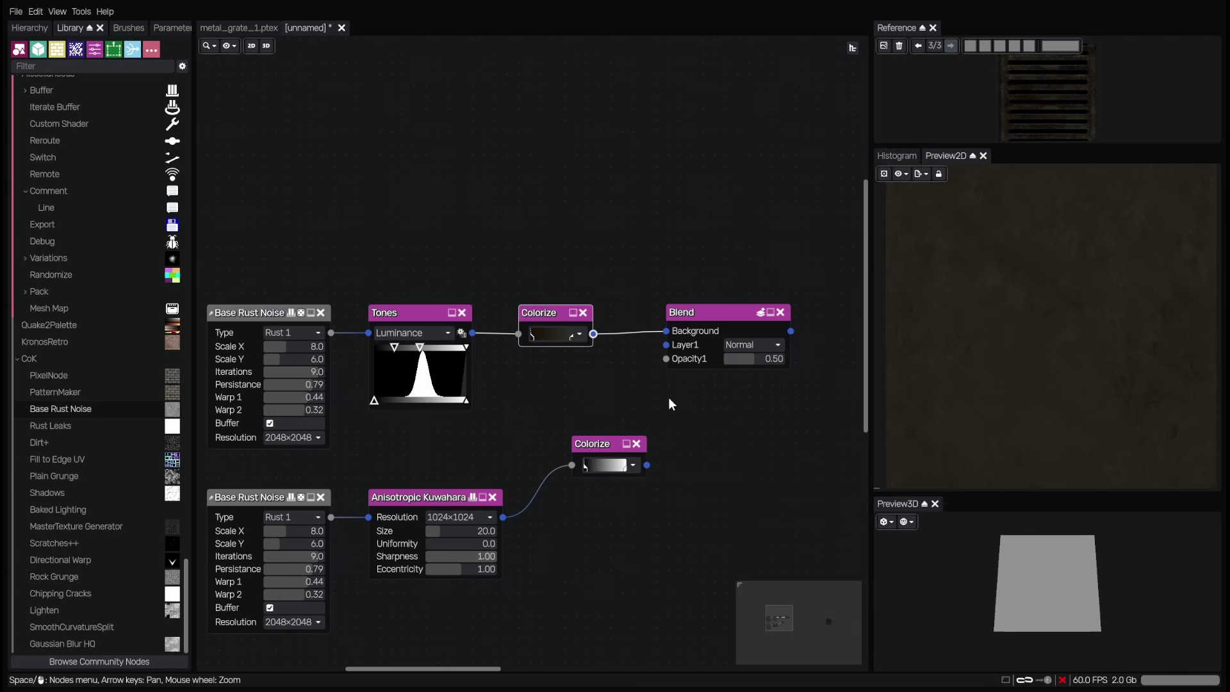
drag(1049, 147, 1065, 408)
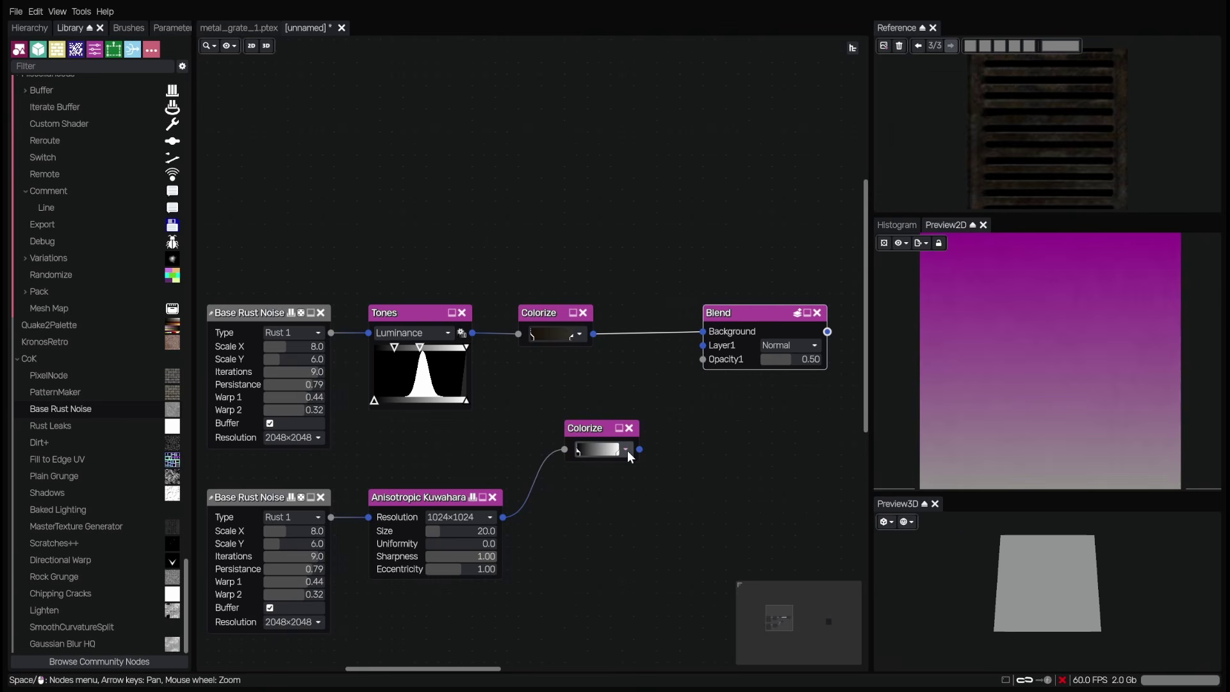
- Move the new Colorize gradient's black stop to about 0.29 and add stops at about 0.47 and 0.63
click(627, 449)
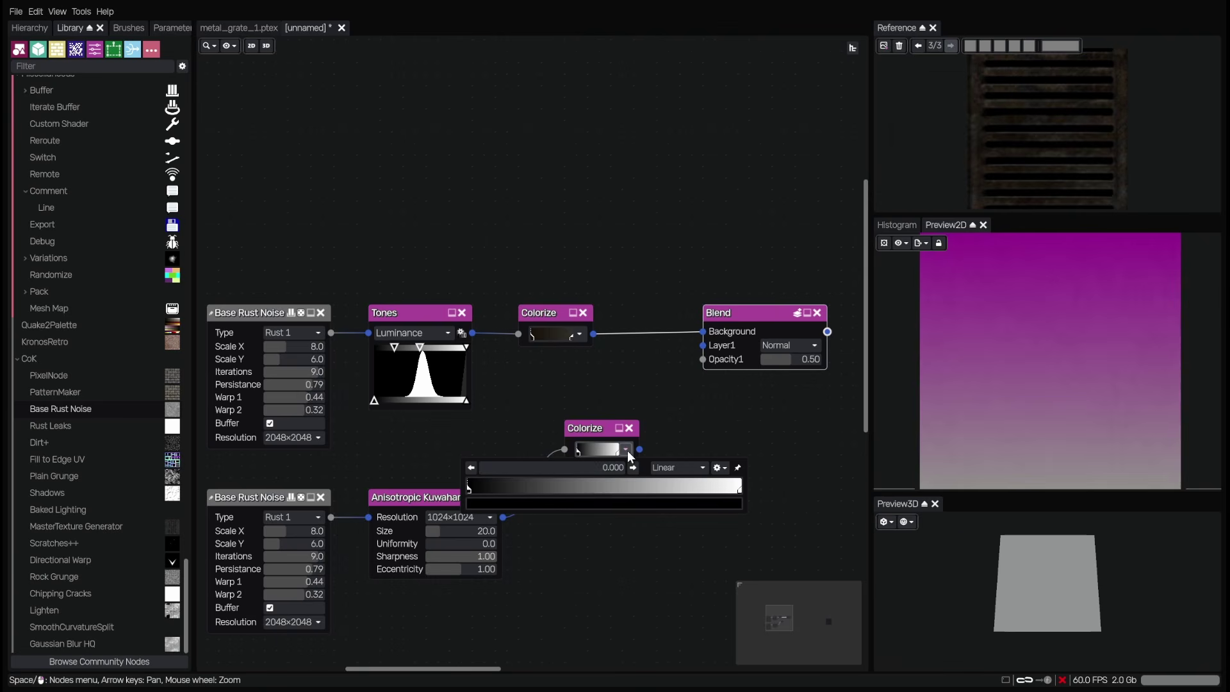
drag(467, 490, 548, 493)
click(596, 489)
drag(646, 491, 643, 494)
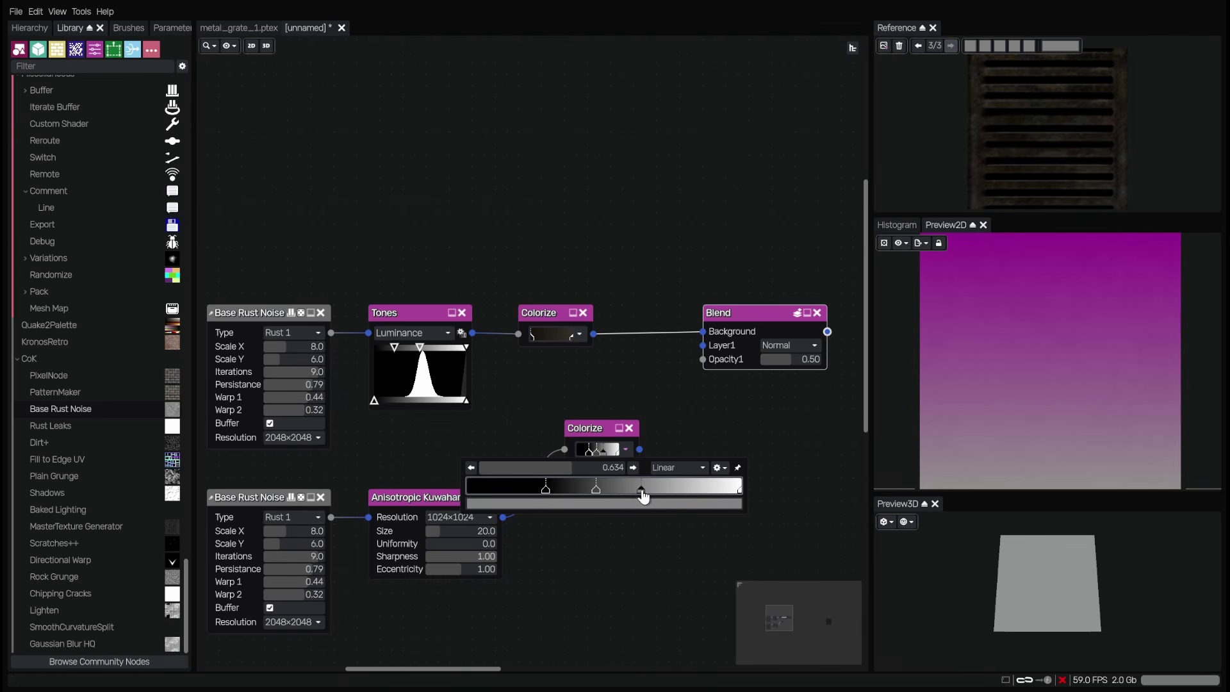
click(598, 491)
- Color the lower Colorize gradient's stops orange at about 0.29, white at about 0.47 and blue at about 0.63
click(548, 491)
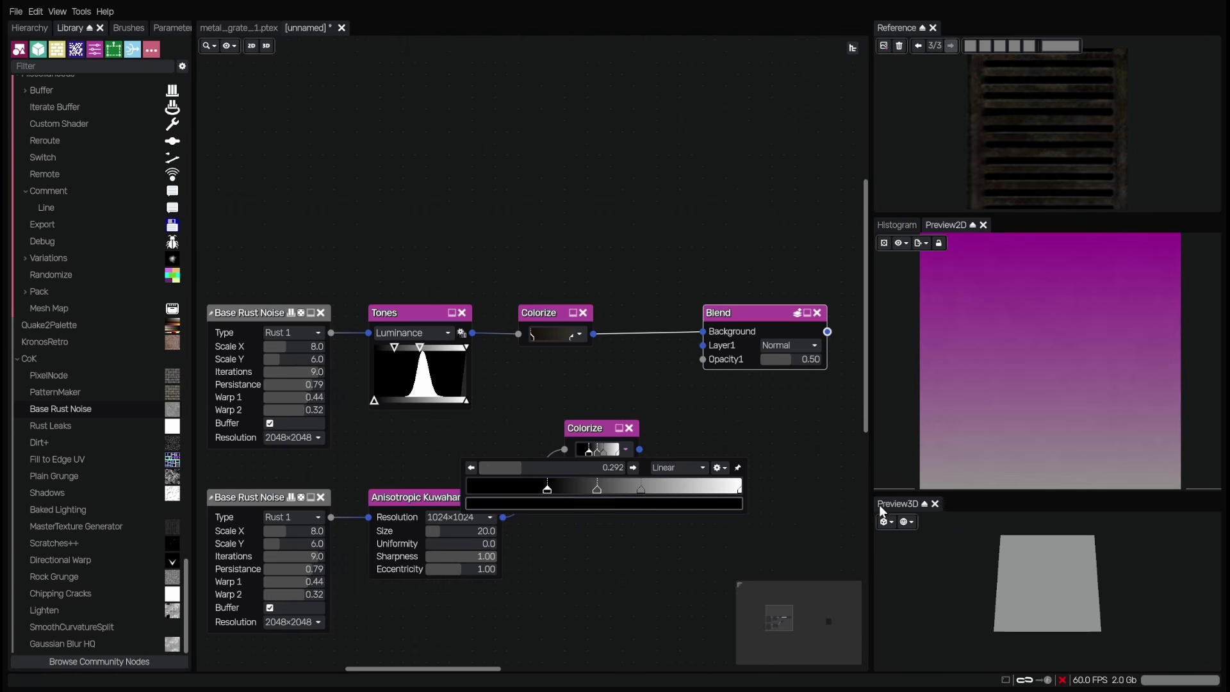
click(893, 495)
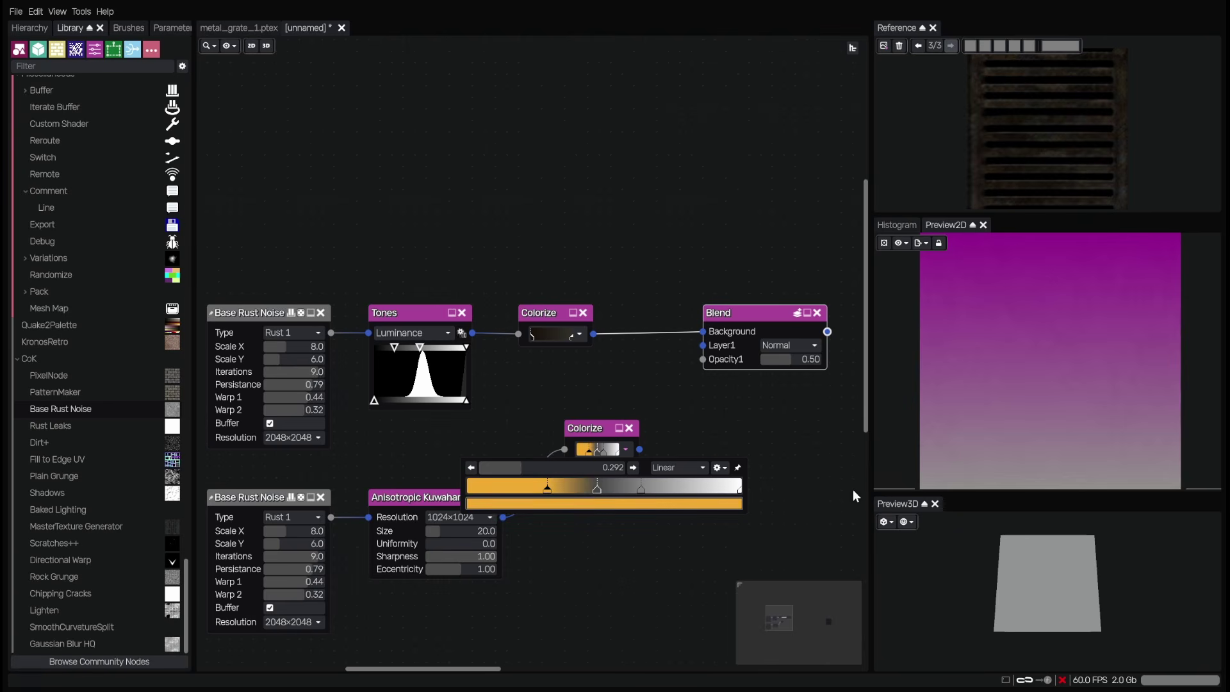
click(598, 489)
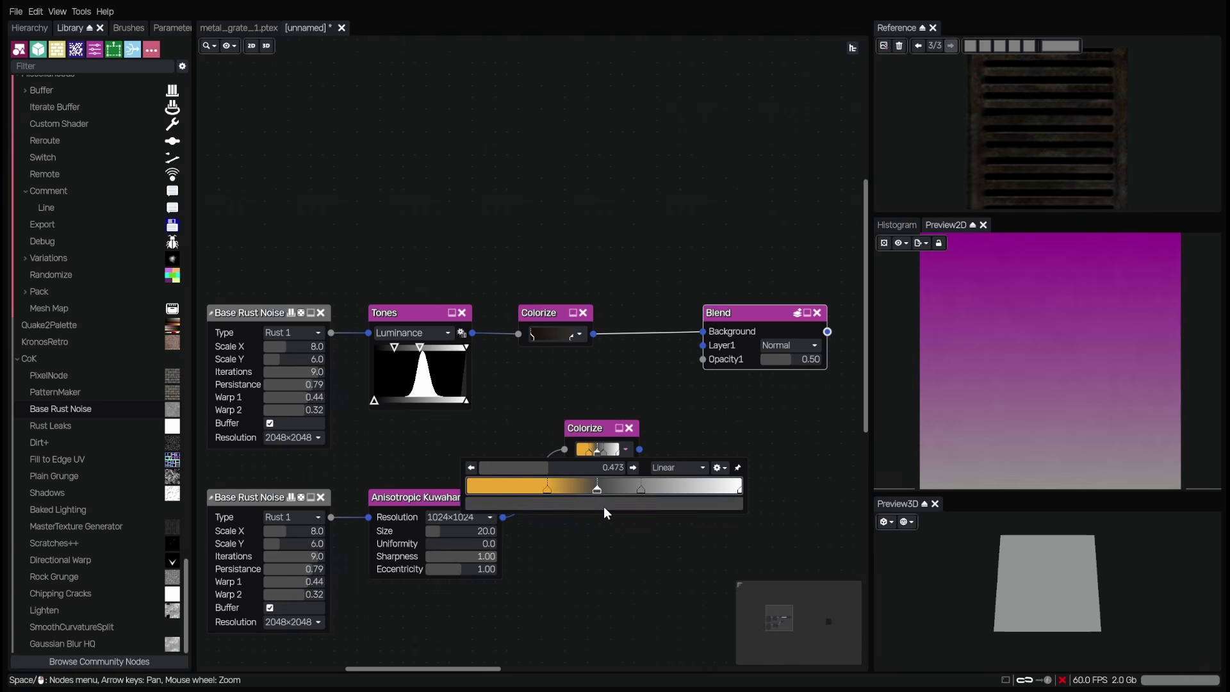
click(641, 489)
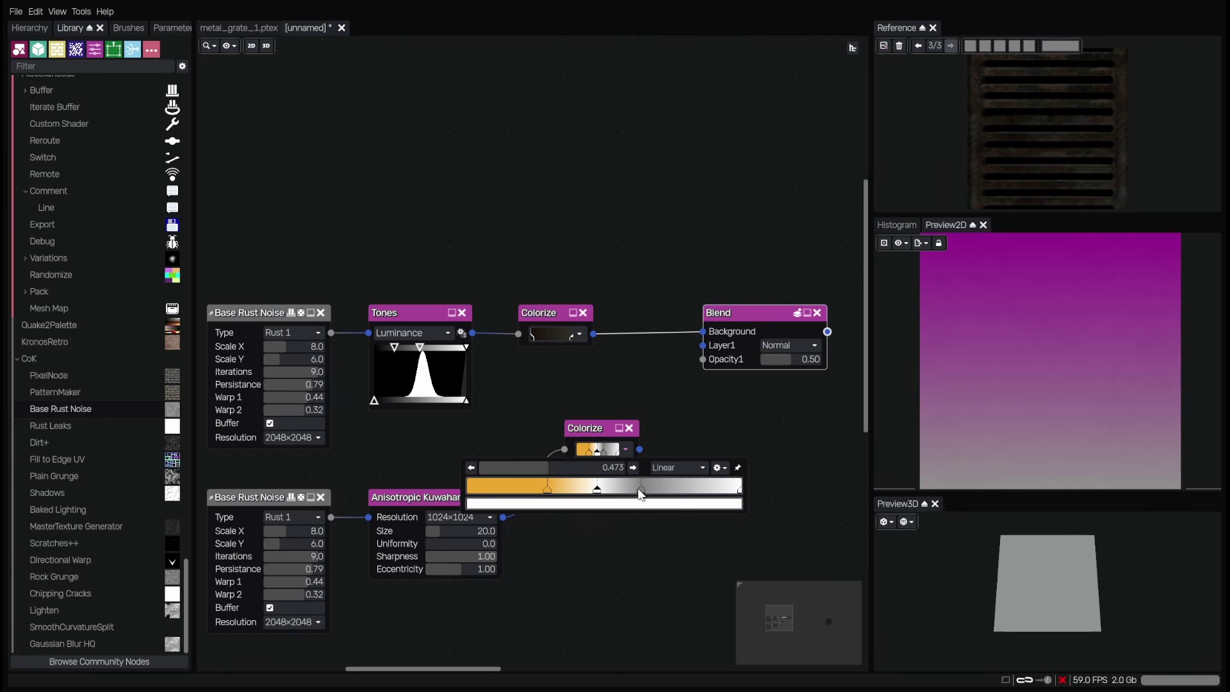
click(642, 506)
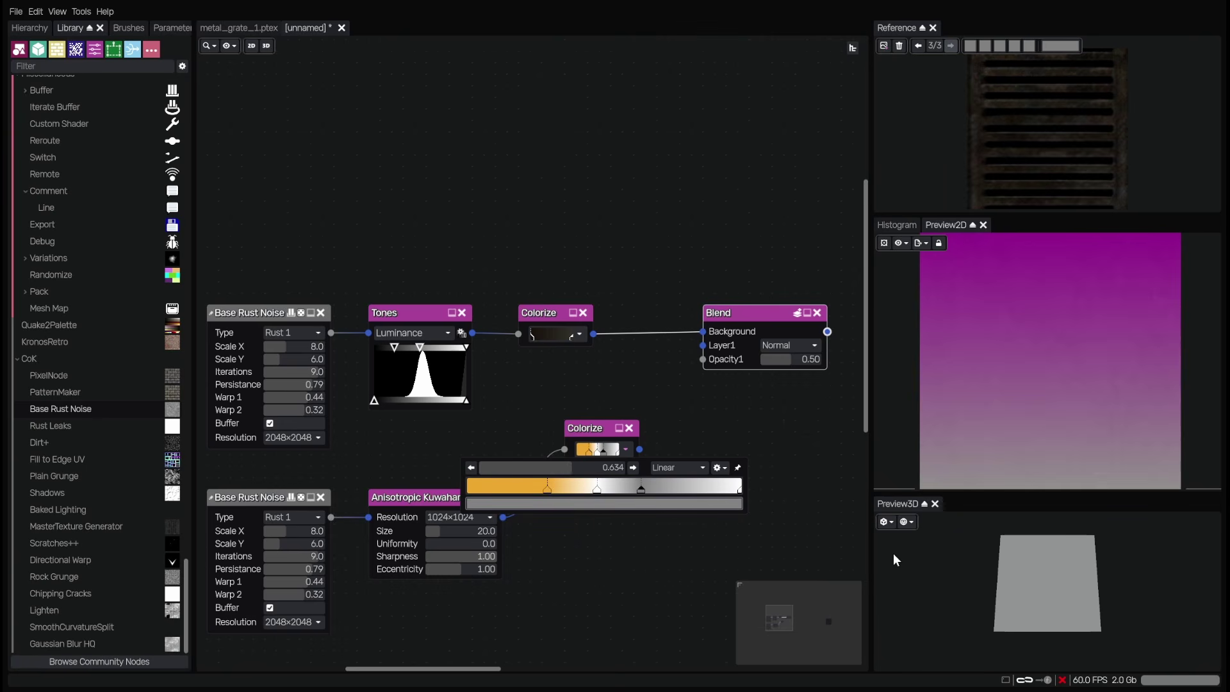
click(833, 485)
- Connect the lower Colorize output to the Blend node's Layer1 input and set that layer's mode to Hard Light
drag(597, 428, 585, 428)
drag(628, 449, 705, 347)
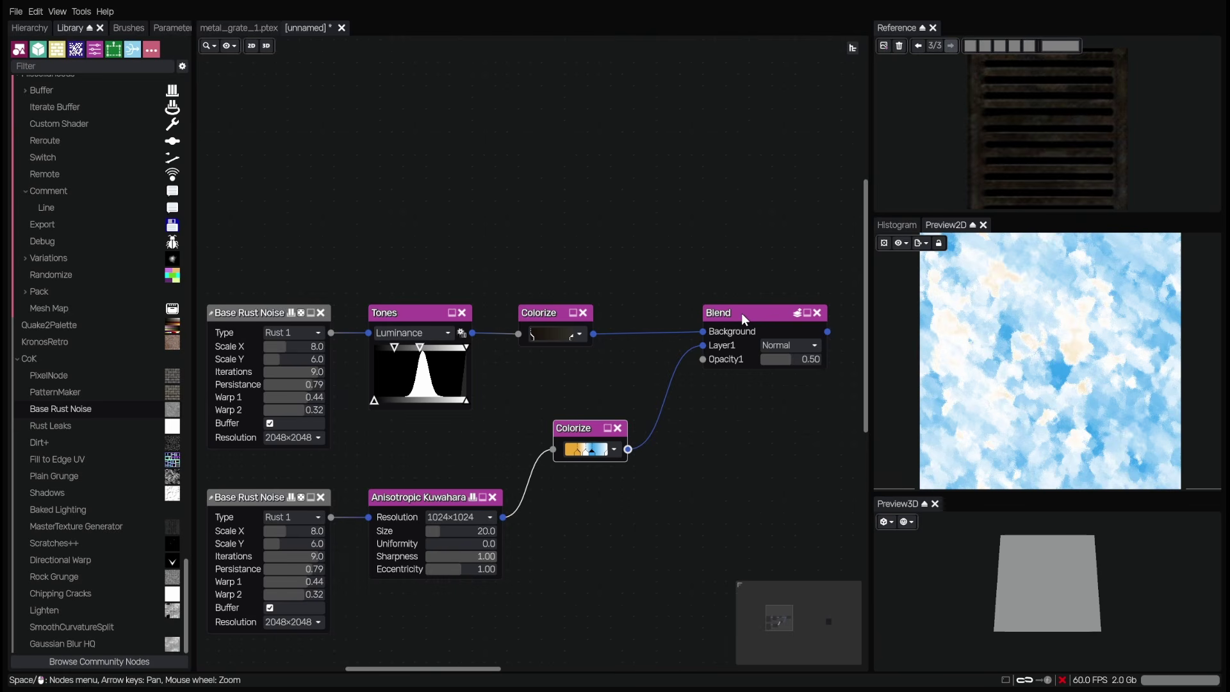
click(796, 346)
click(798, 421)
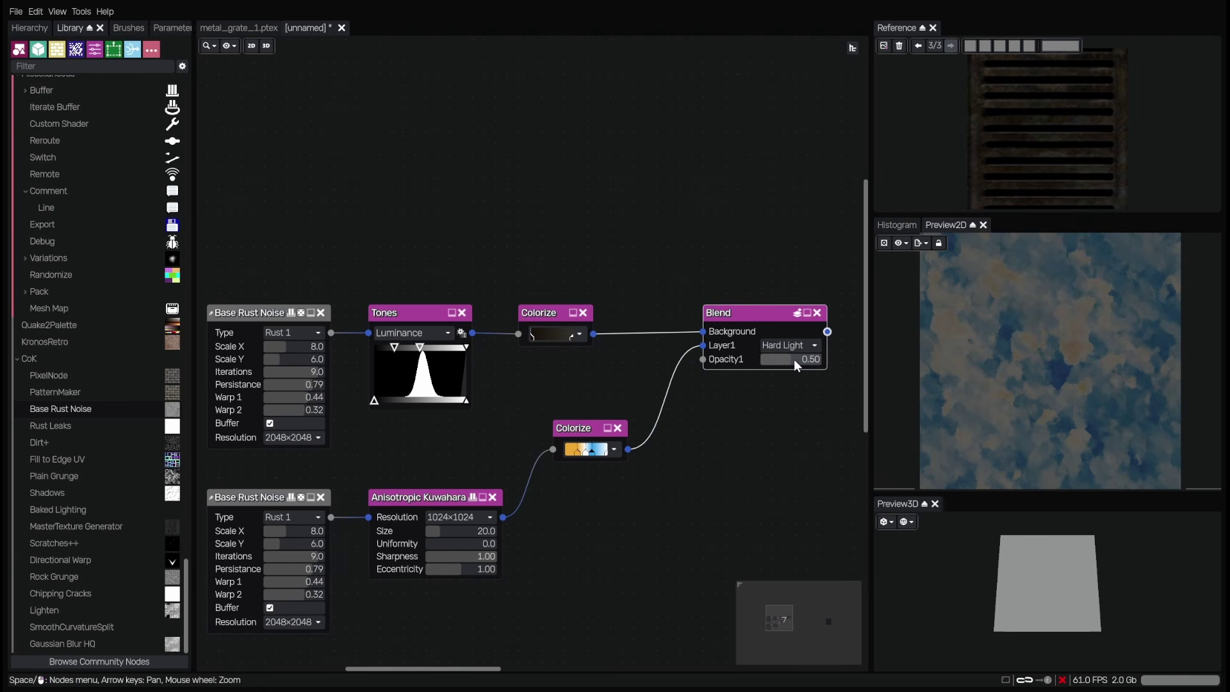
- Set the Blend node's Layer1 opacity to 0.10 and compare its preview with the dark background Colorize
drag(794, 358, 855, 359)
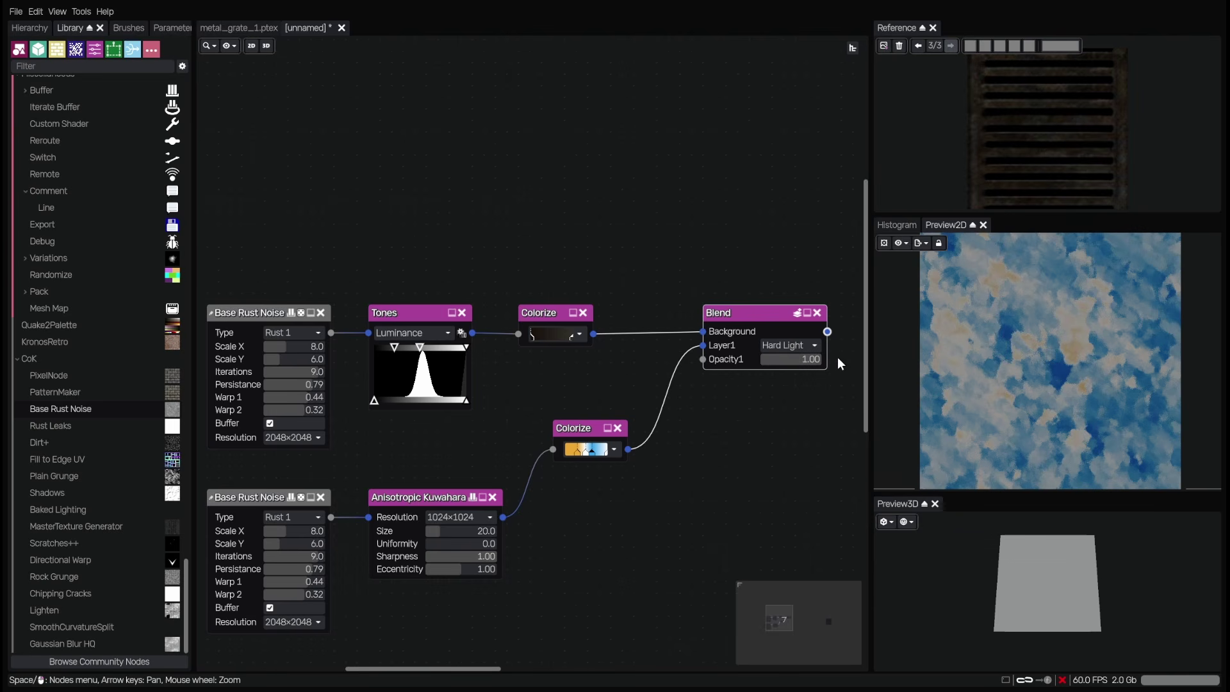
drag(811, 358, 764, 356)
double_click(775, 358)
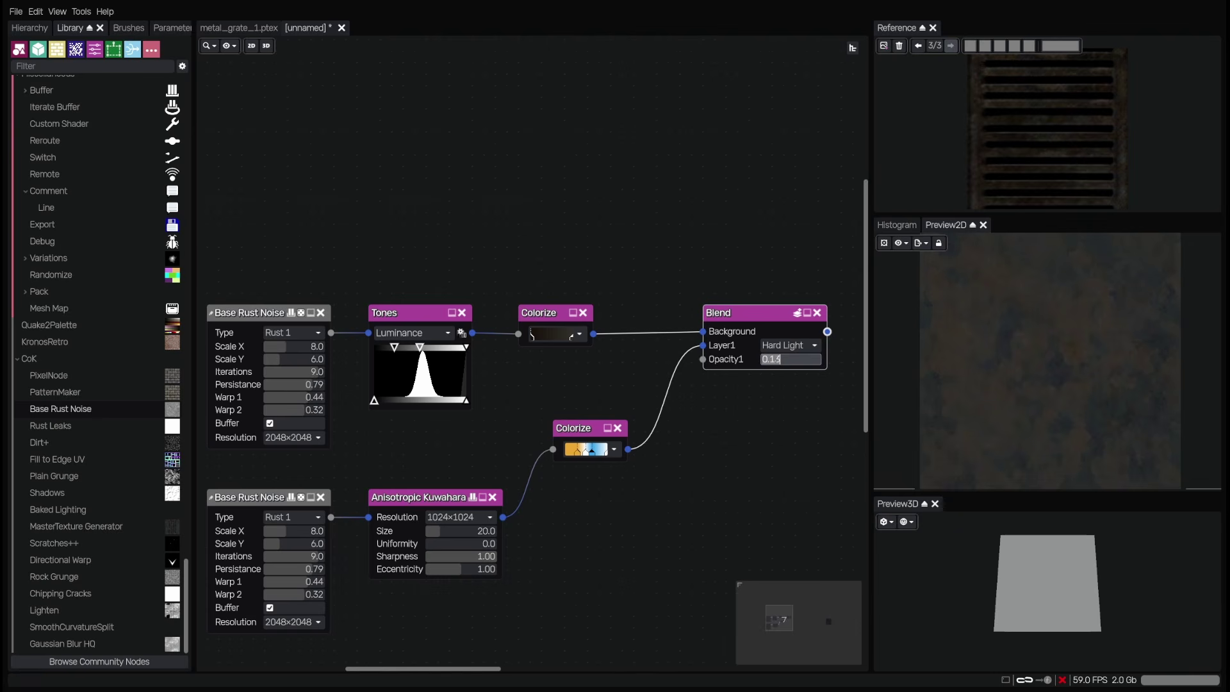
text(0.1)
key(Return)
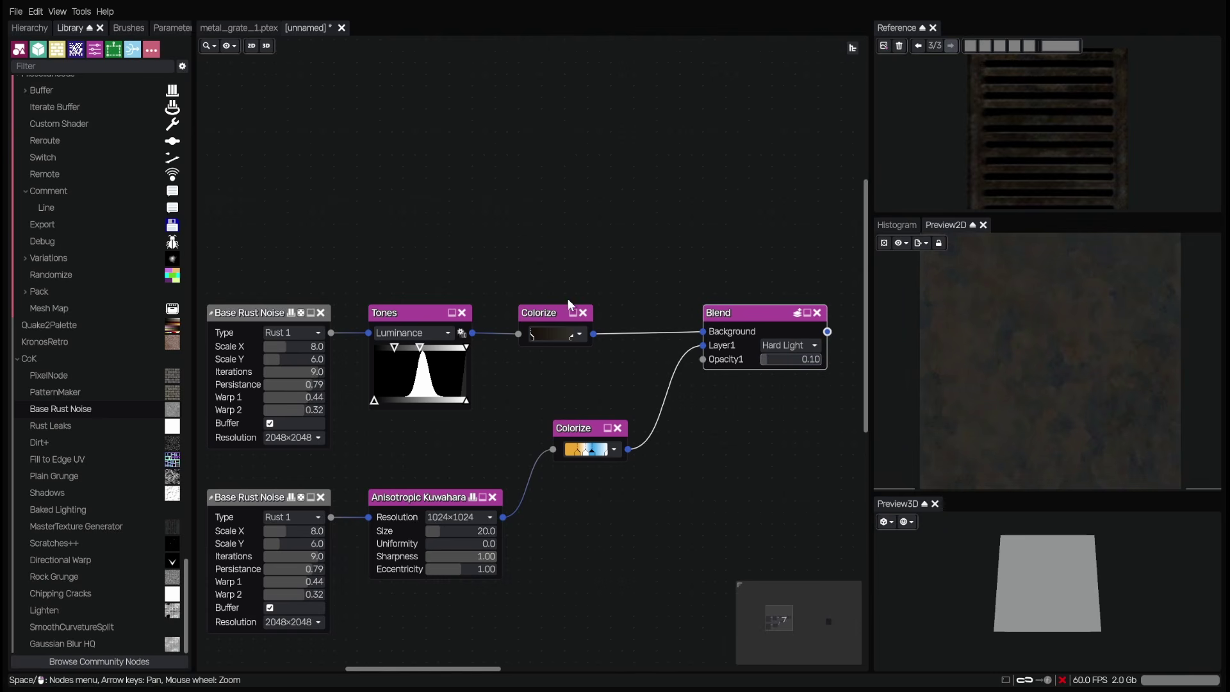
click(544, 312)
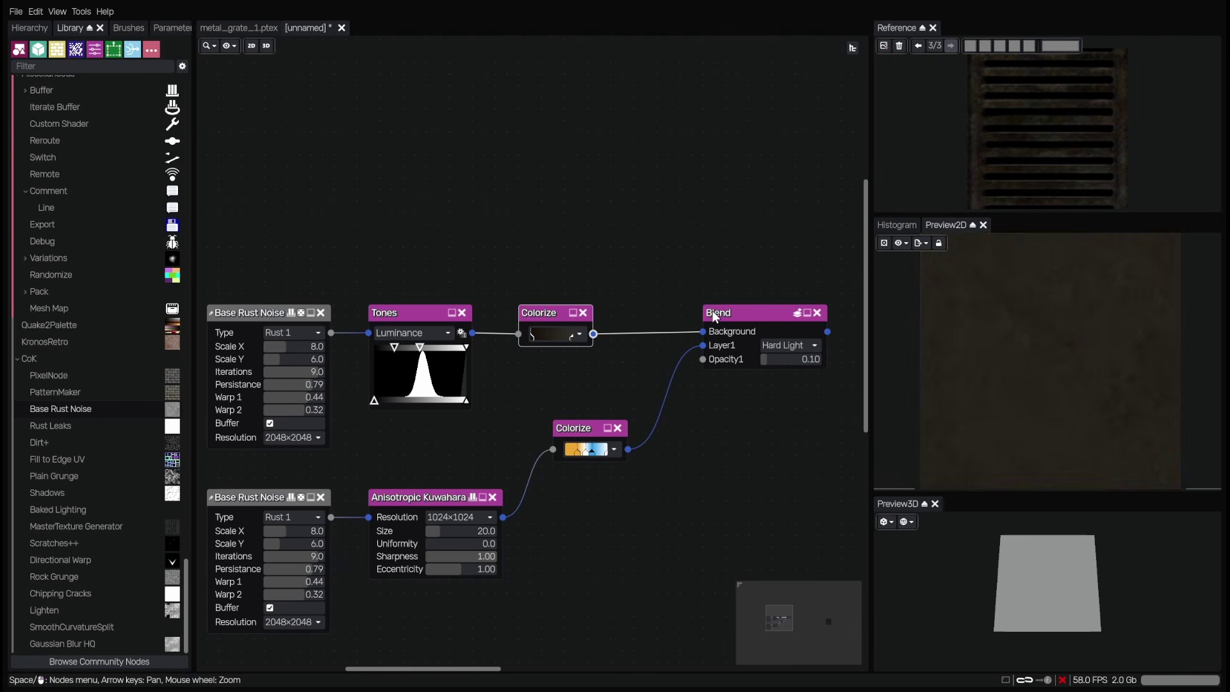
click(732, 312)
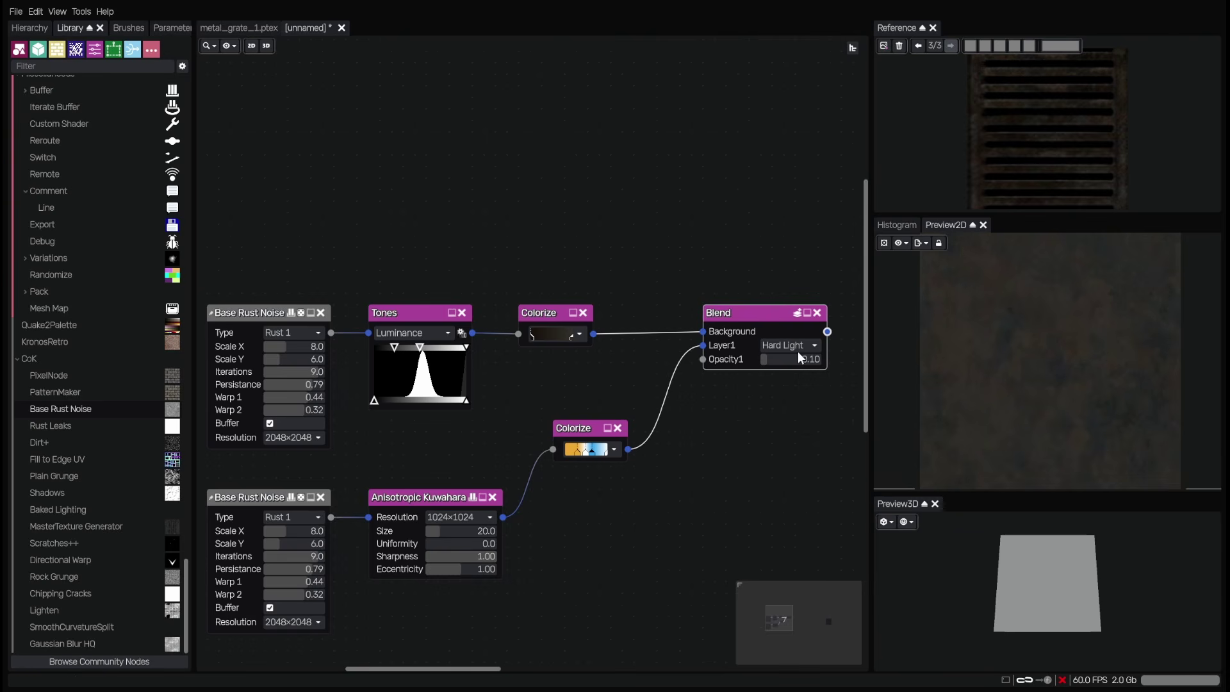
click(546, 312)
click(760, 310)
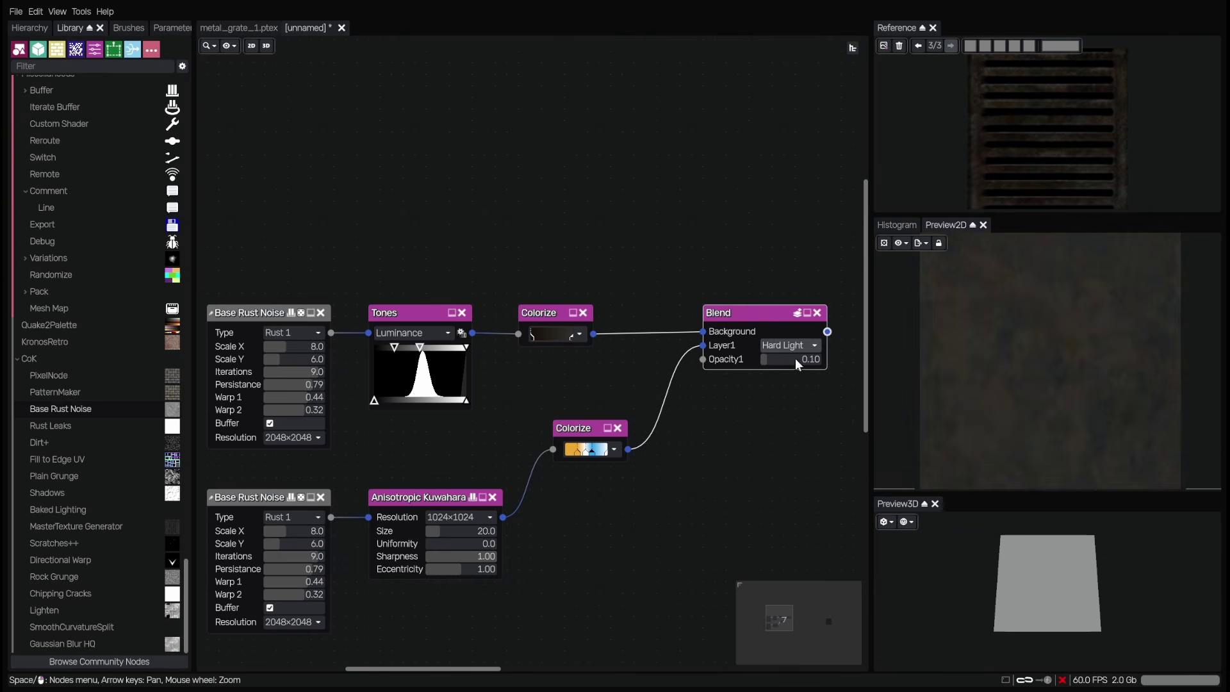
- Feed the Blend output into a new Alter HSV node and place it below and beyond the Blend node
scroll(795, 360, down, 1)
drag(794, 360, 616, 420)
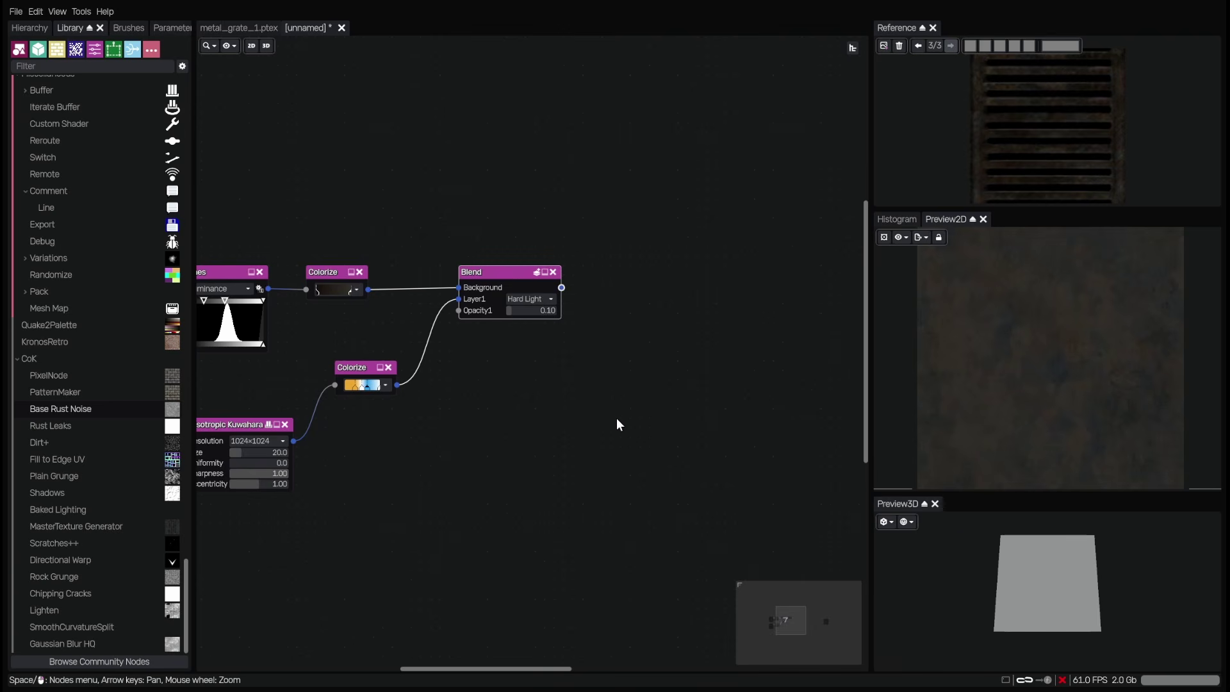
key(Return)
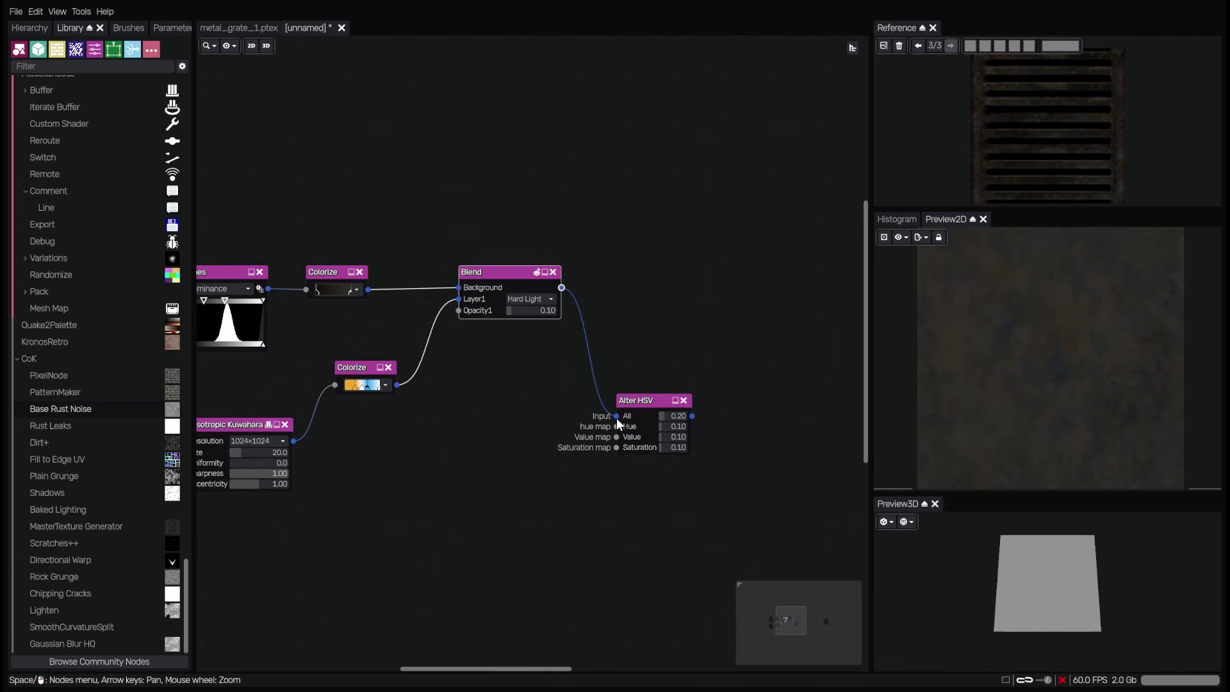
click(651, 403)
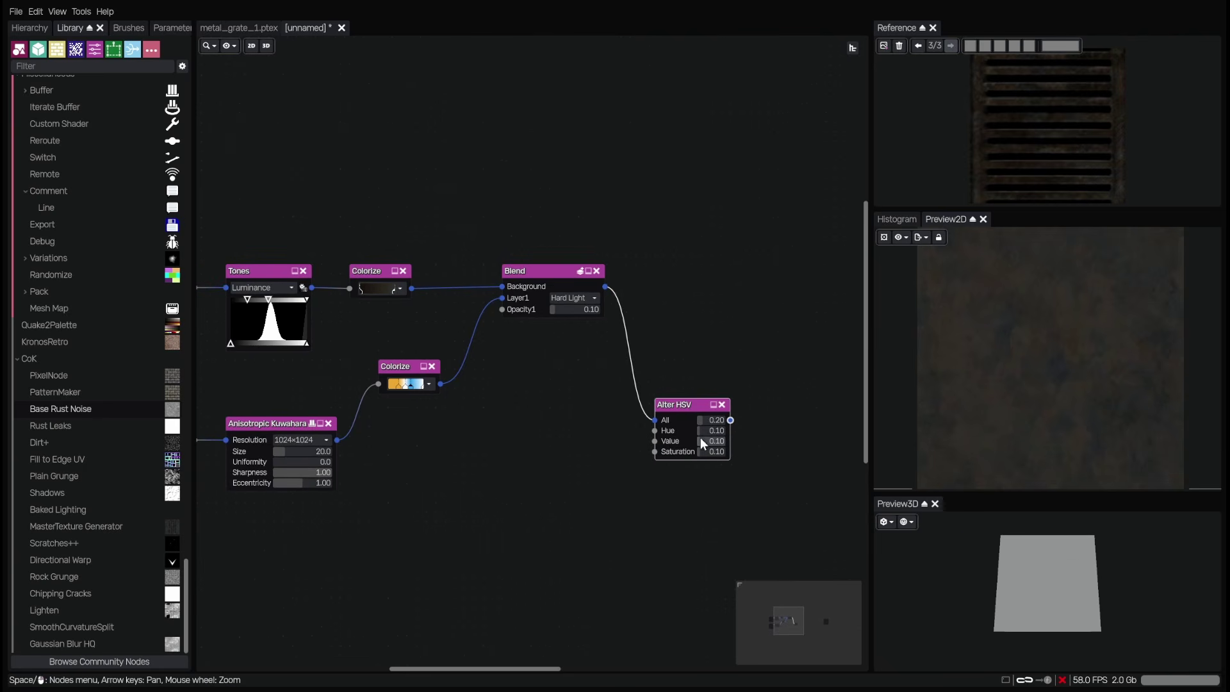
drag(702, 405, 720, 414)
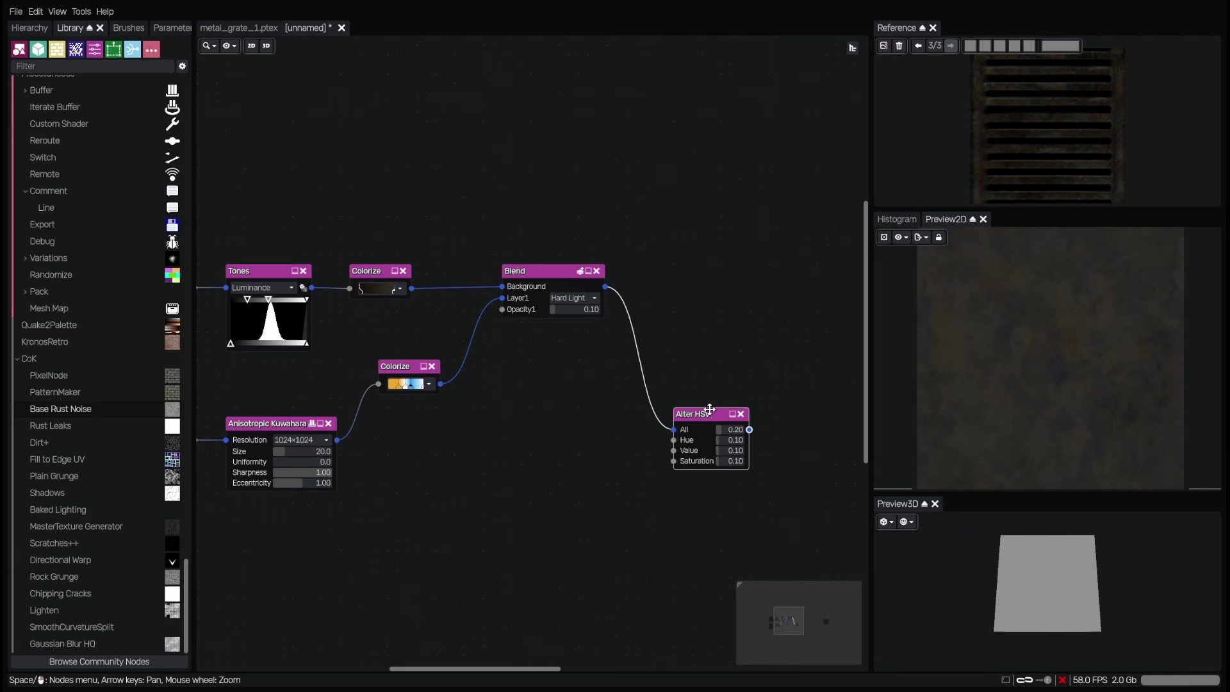
- Connect the Anisotropic Kuwahara output to the Alter HSV node's Hue, Value and Saturation map inputs
click(271, 425)
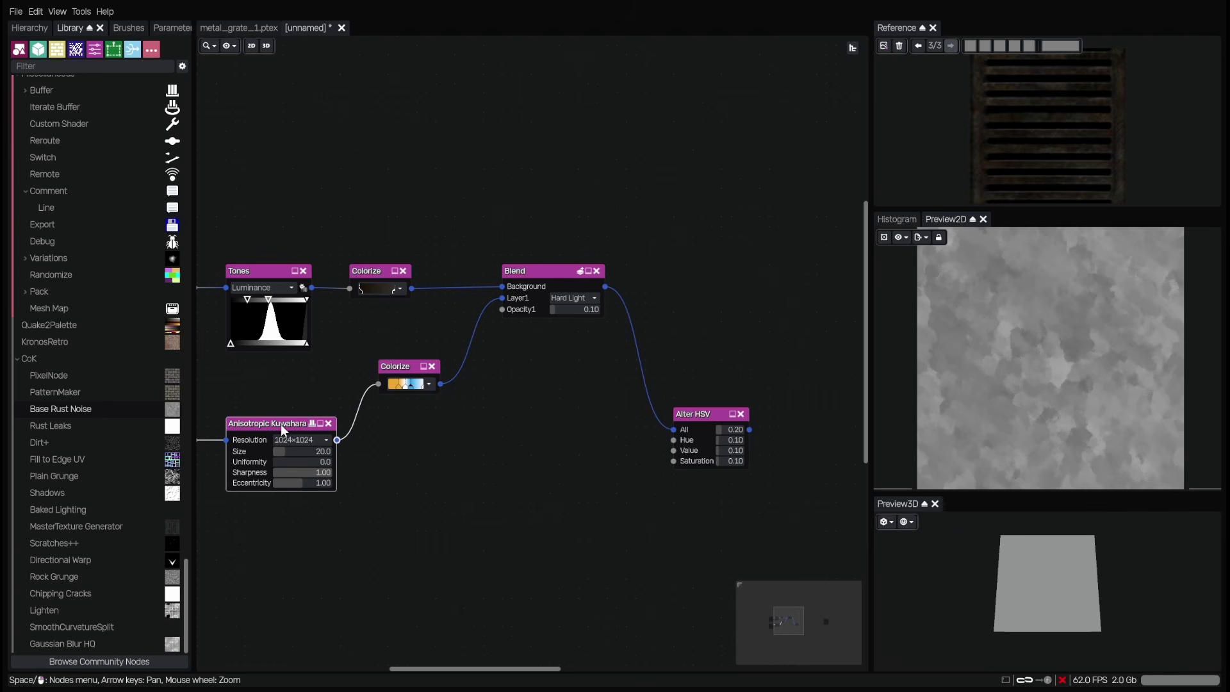
drag(337, 441, 671, 439)
drag(337, 440, 673, 451)
drag(338, 441, 673, 461)
scroll(687, 372, up, 2)
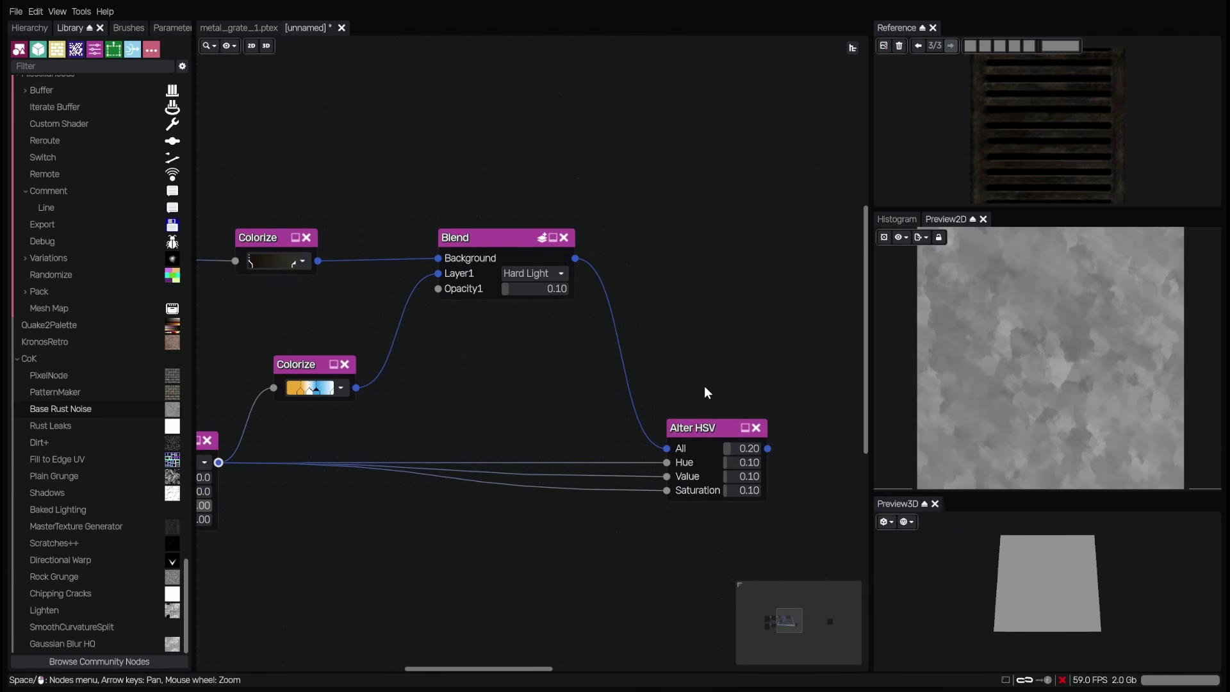
- Set the Alter HSV node's All amount to 1.00 and its Saturation to 0
click(711, 432)
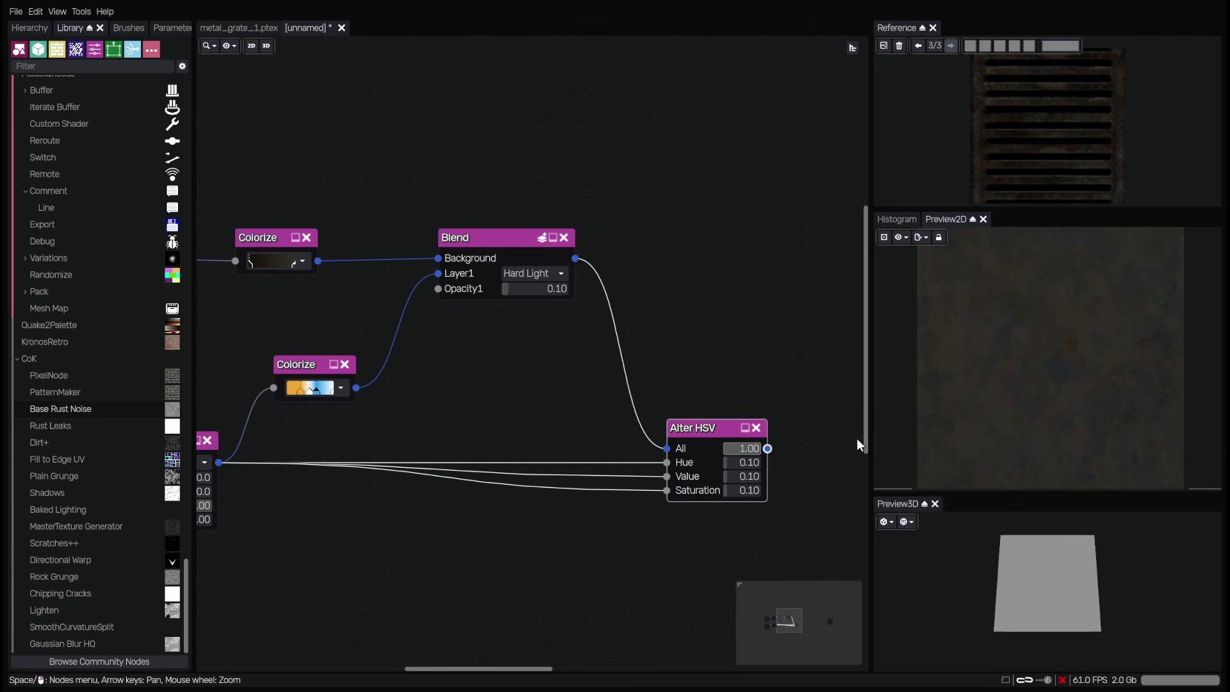
double_click(752, 491)
text(0)
key(Return)
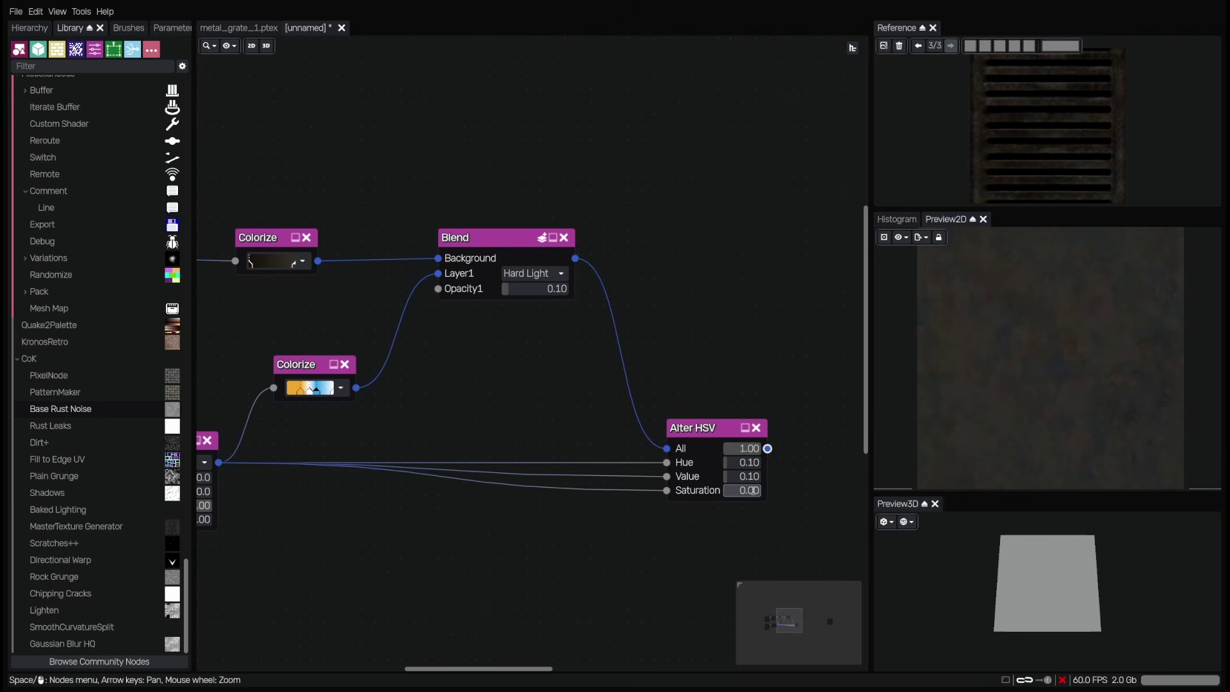
- Try a Hue amount of 0.54 on the Alter HSV node and set it back to 0.10
click(732, 463)
double_click(732, 463)
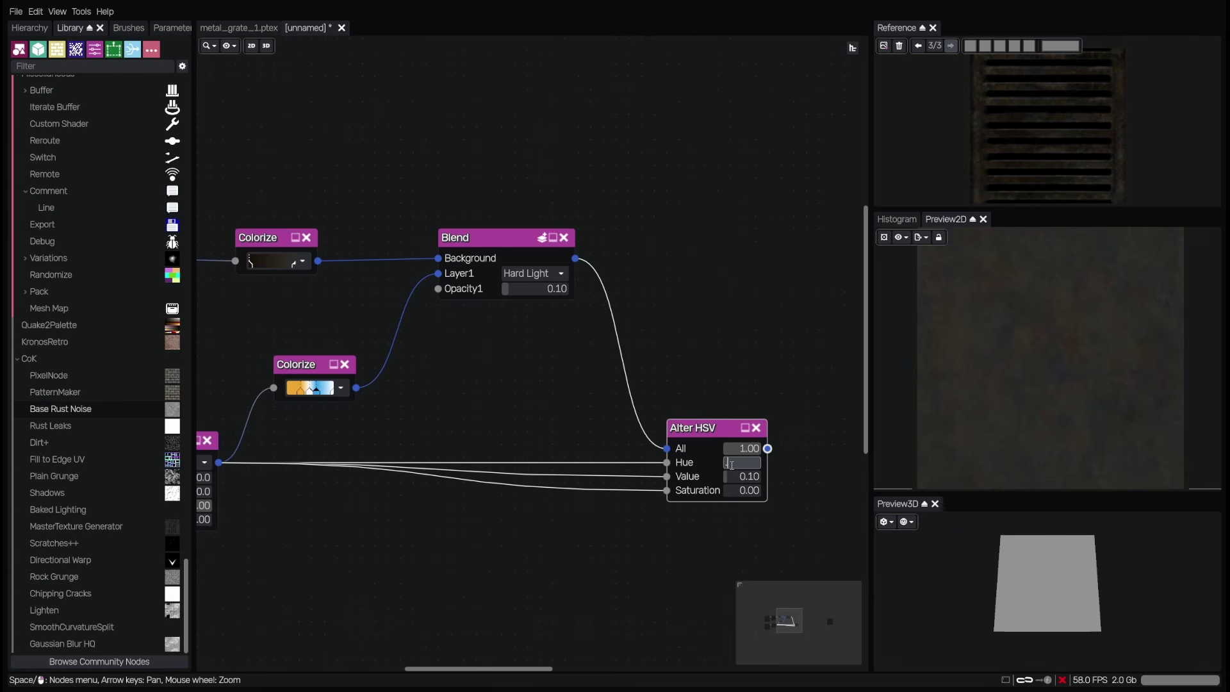
text(.18)
key(Return)
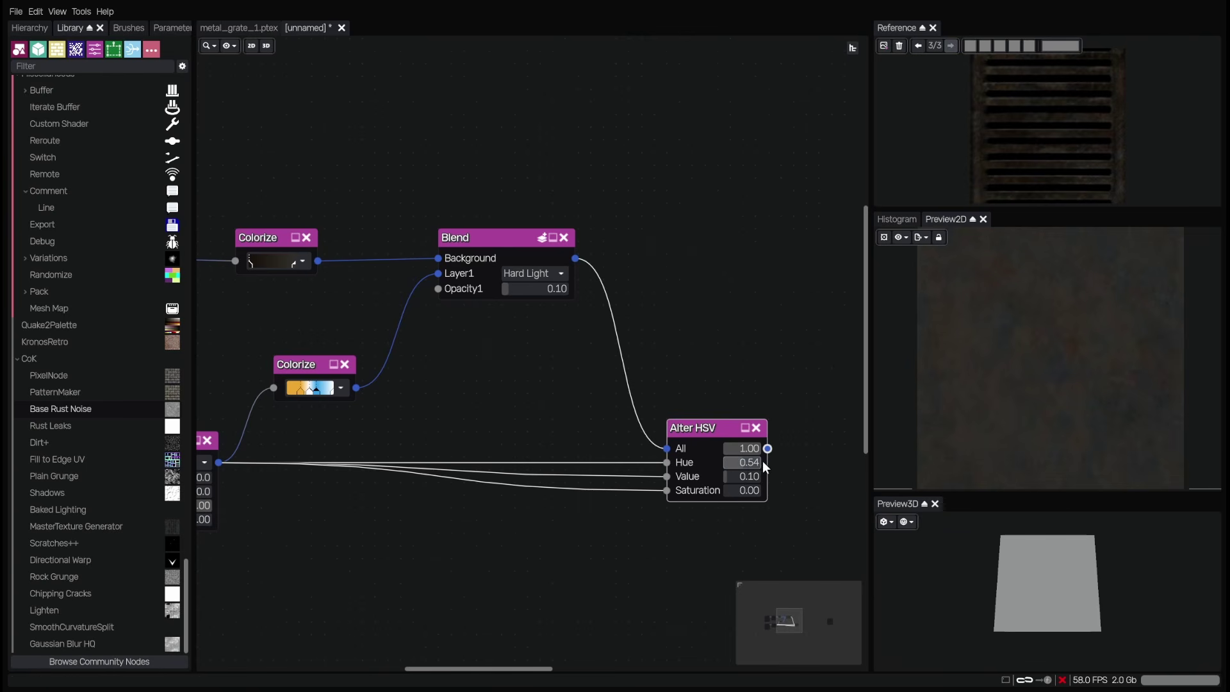
drag(747, 458, 752, 460)
double_click(752, 461)
- Try a Value amount of about 0.43 on the Alter HSV node and settle on 0.20
mouse_move(755, 478)
mouse_down()
mouse_move(741, 472)
mouse_move(758, 470)
mouse_up()
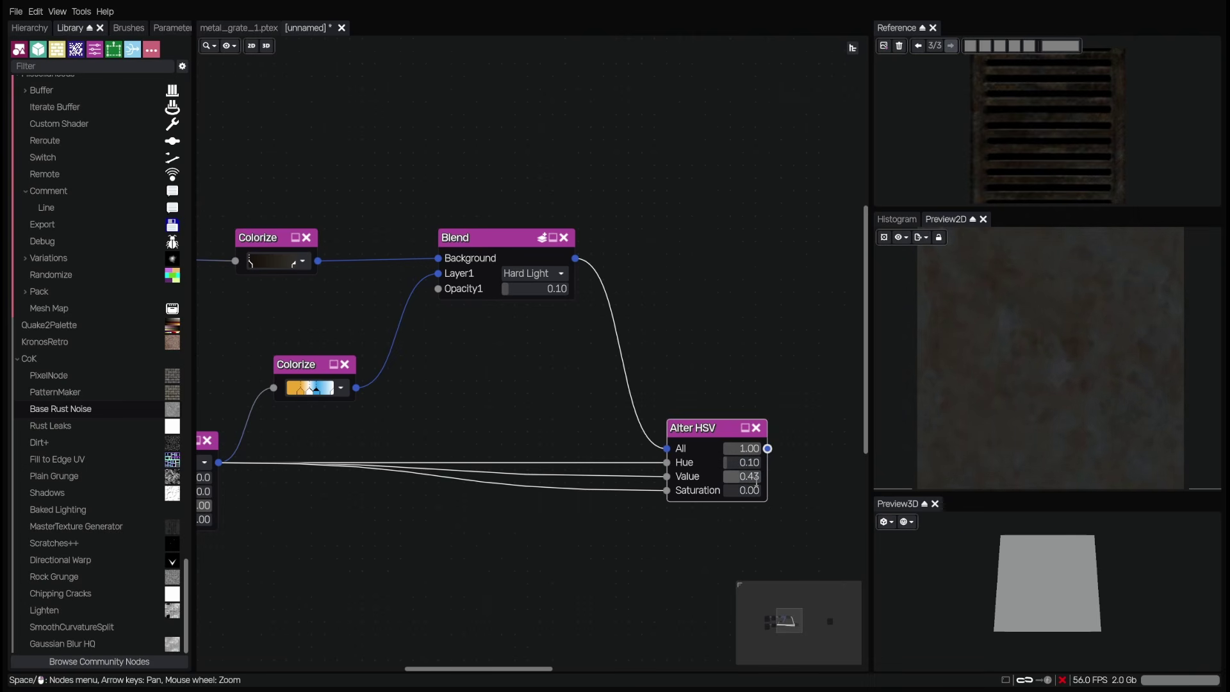
double_click(756, 480)
text(.2)
key(Return)
click(717, 371)
- Add a Plain Grunge node and connect it to the Value input of a second Alter HSV node chained after the first
drag(730, 357, 674, 353)
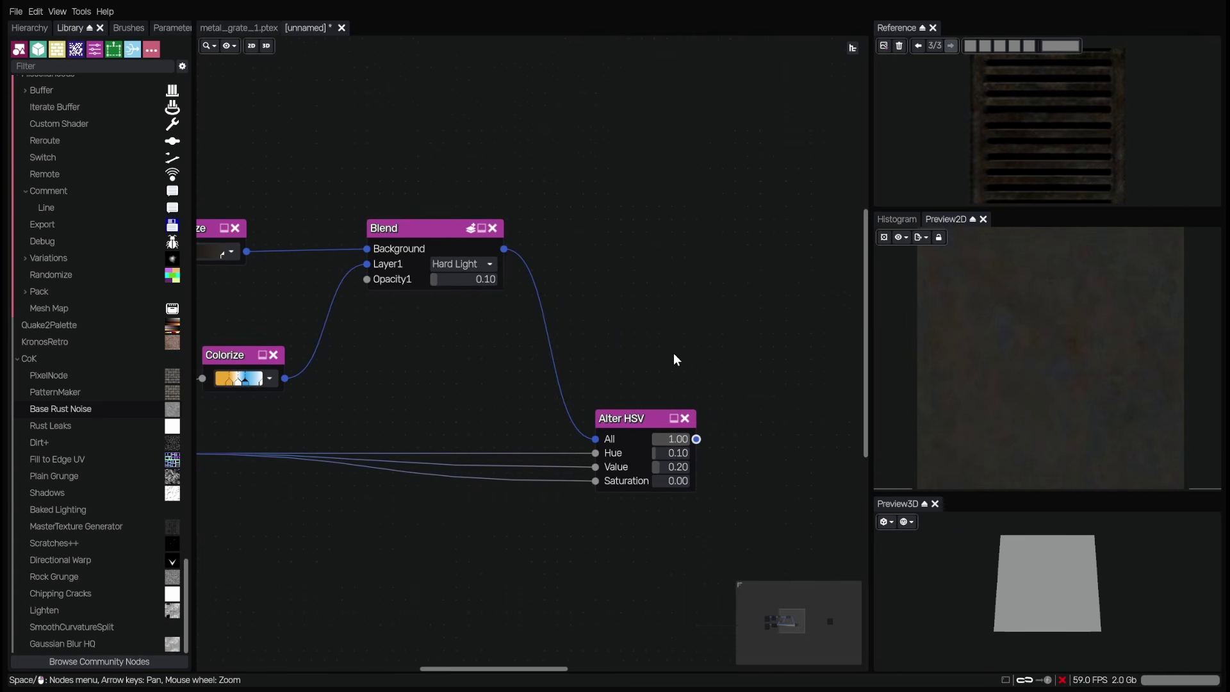
scroll(674, 352, down, 2)
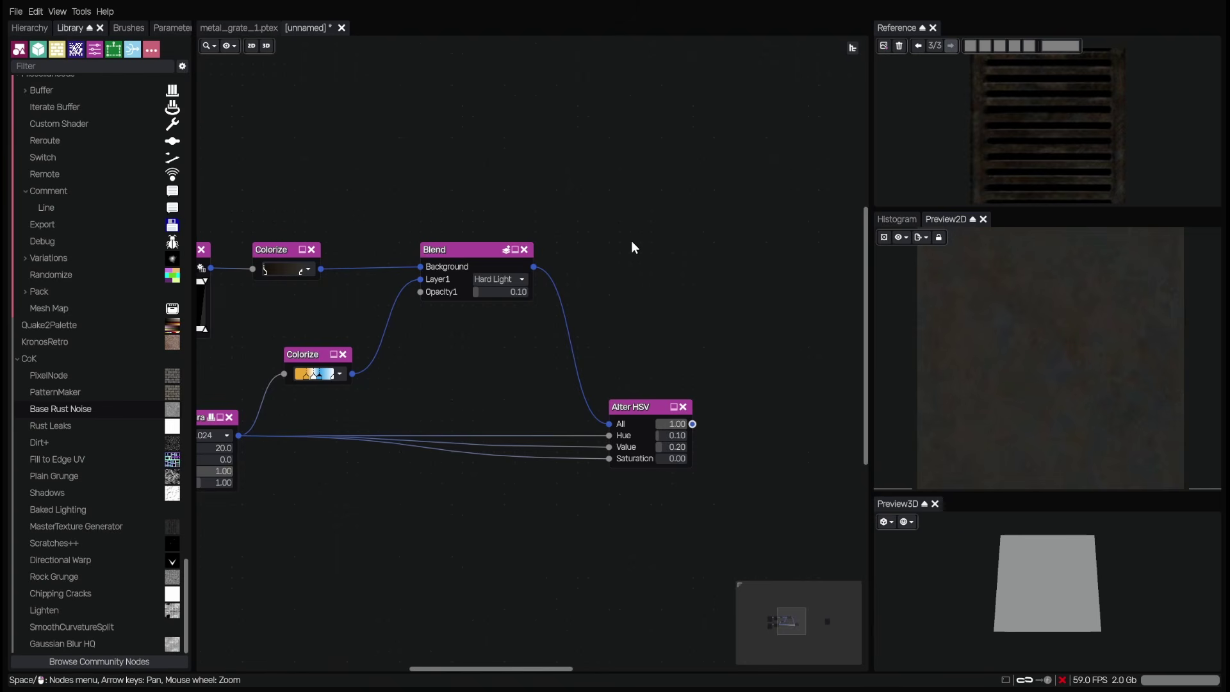
drag(70, 476, 630, 206)
click(663, 215)
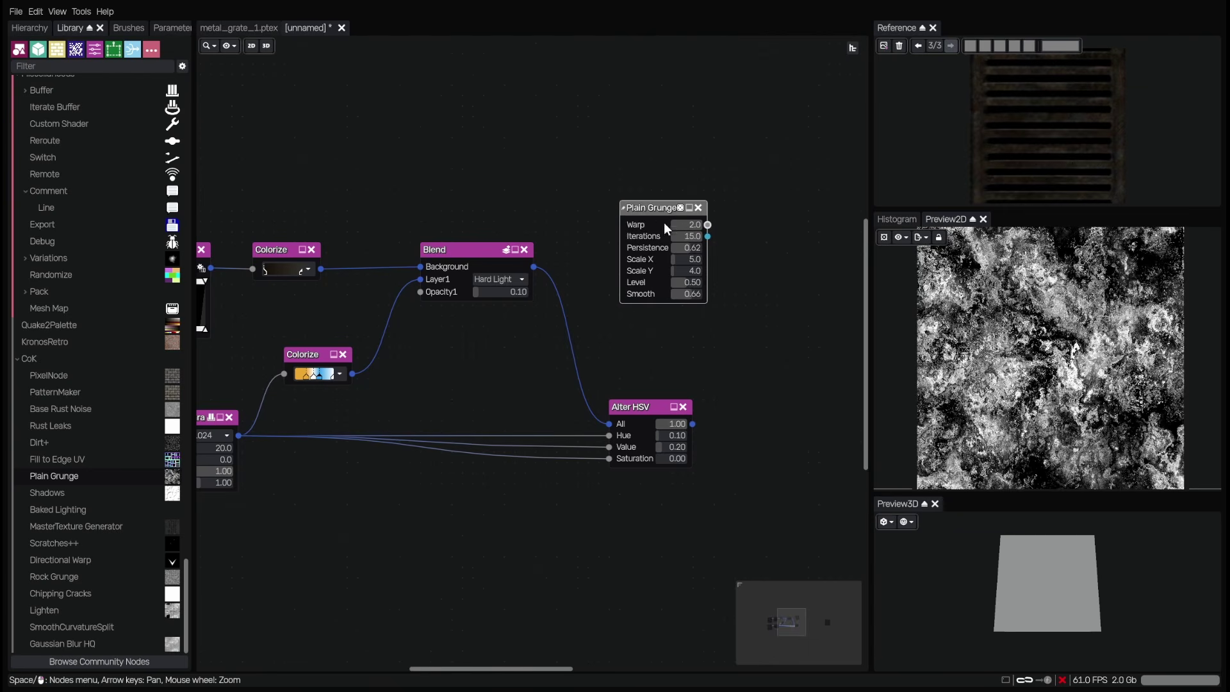
drag(729, 306, 644, 349)
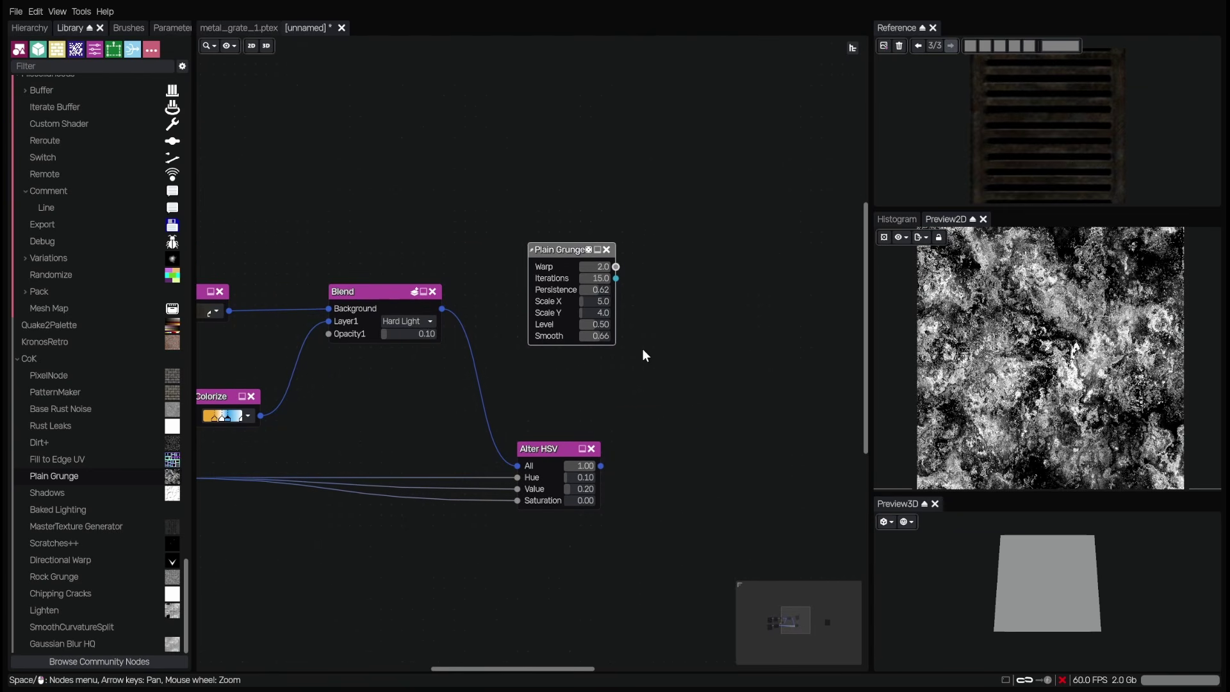
drag(550, 250, 550, 259)
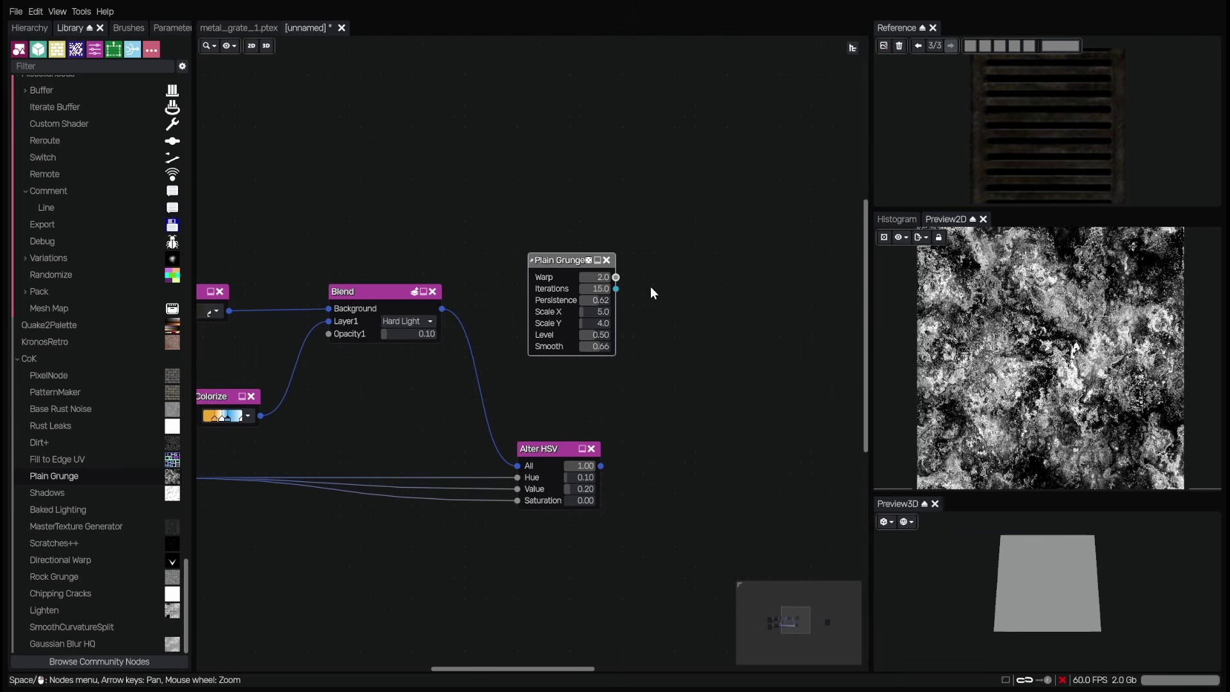
drag(616, 278, 706, 489)
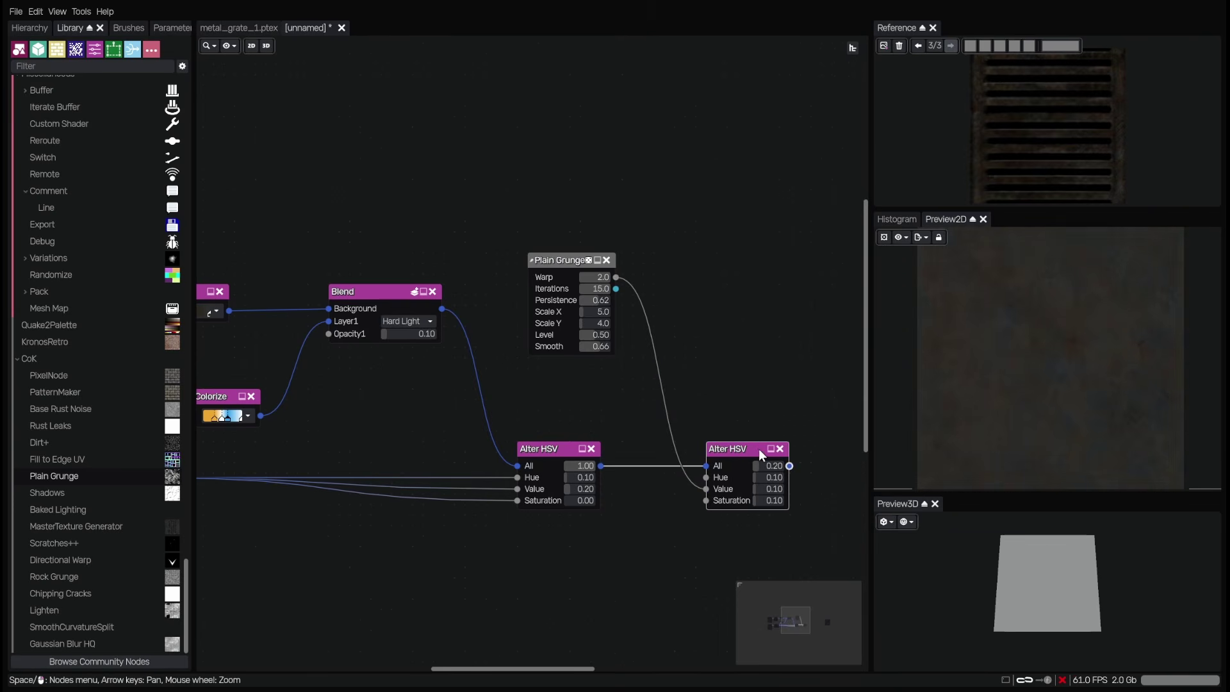
- Set the second Alter HSV node's Hue and Saturation to 0, Value to 0.20 and All to 0.22, and compare both Alter HSV previews
scroll(759, 455, up, 1)
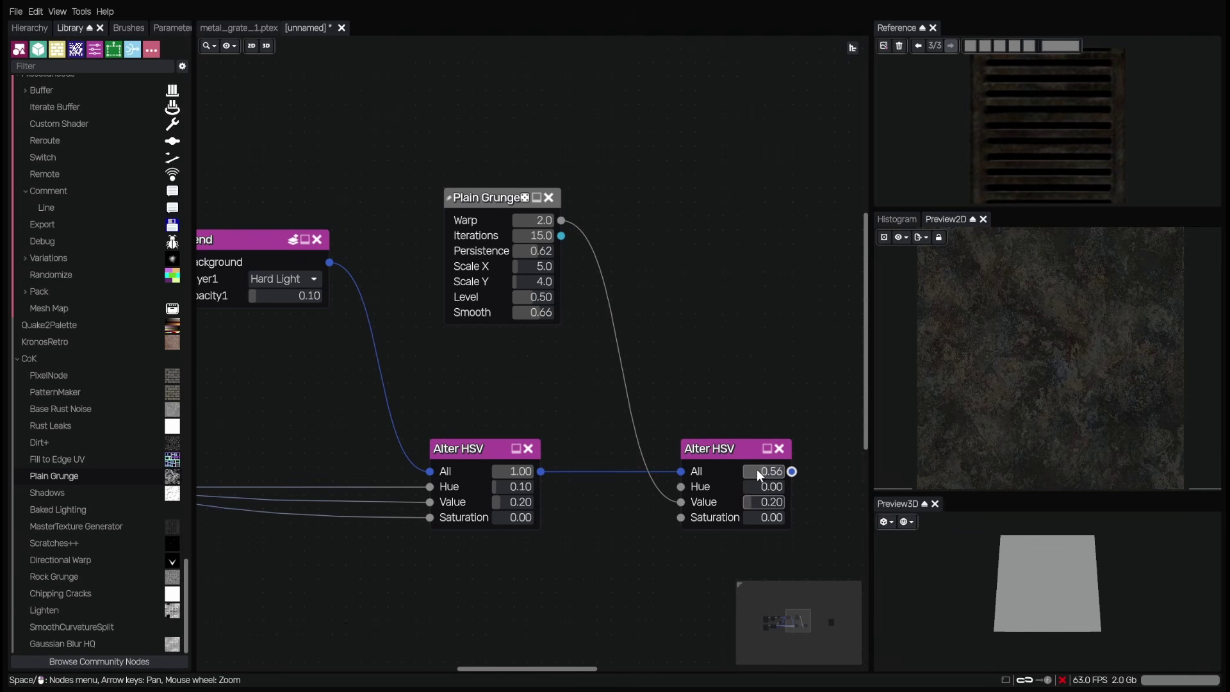
drag(738, 466, 745, 461)
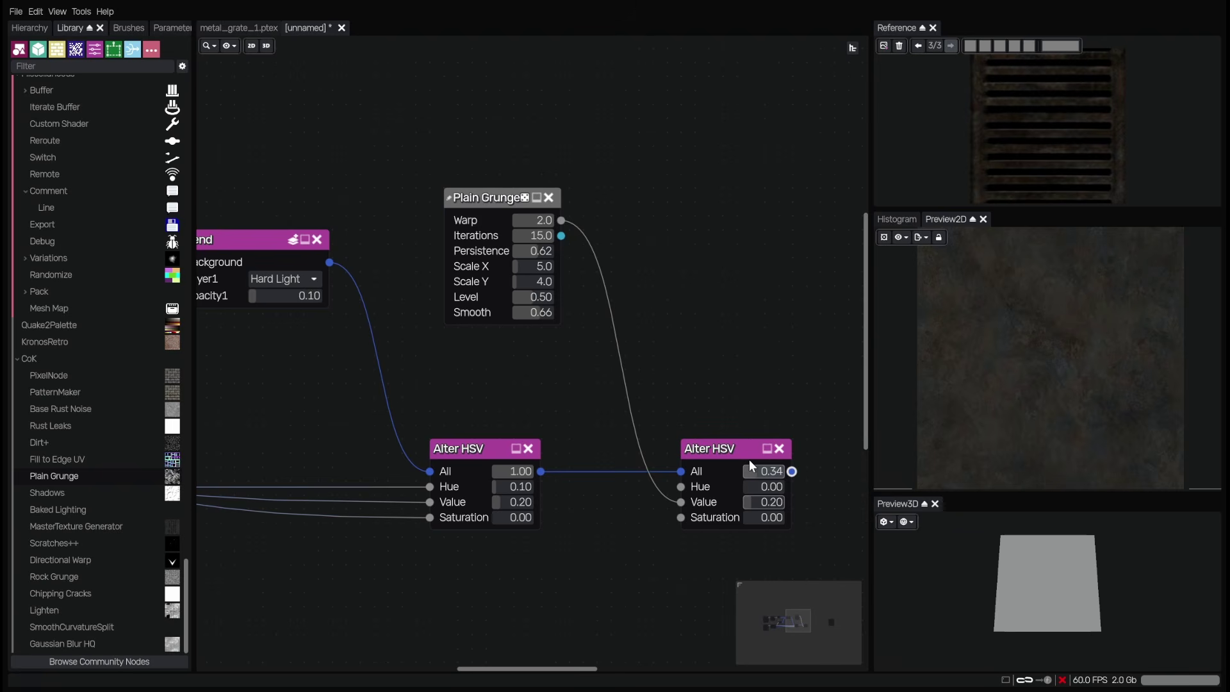
drag(747, 460, 745, 458)
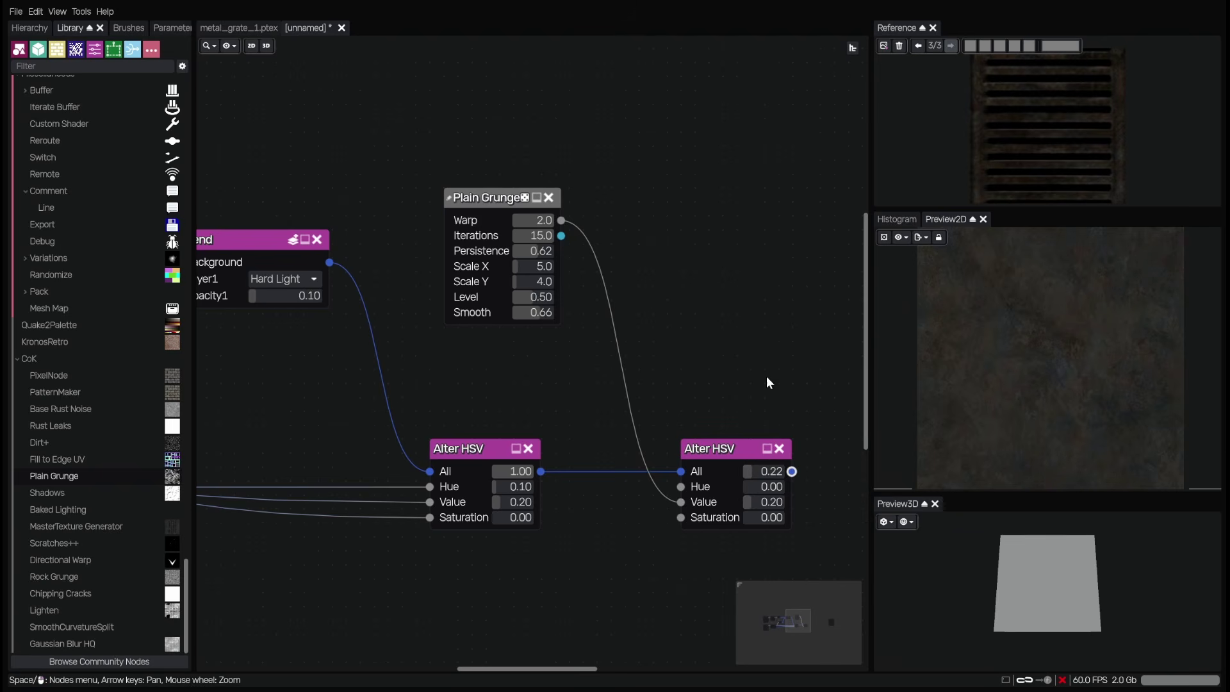
click(482, 450)
click(722, 449)
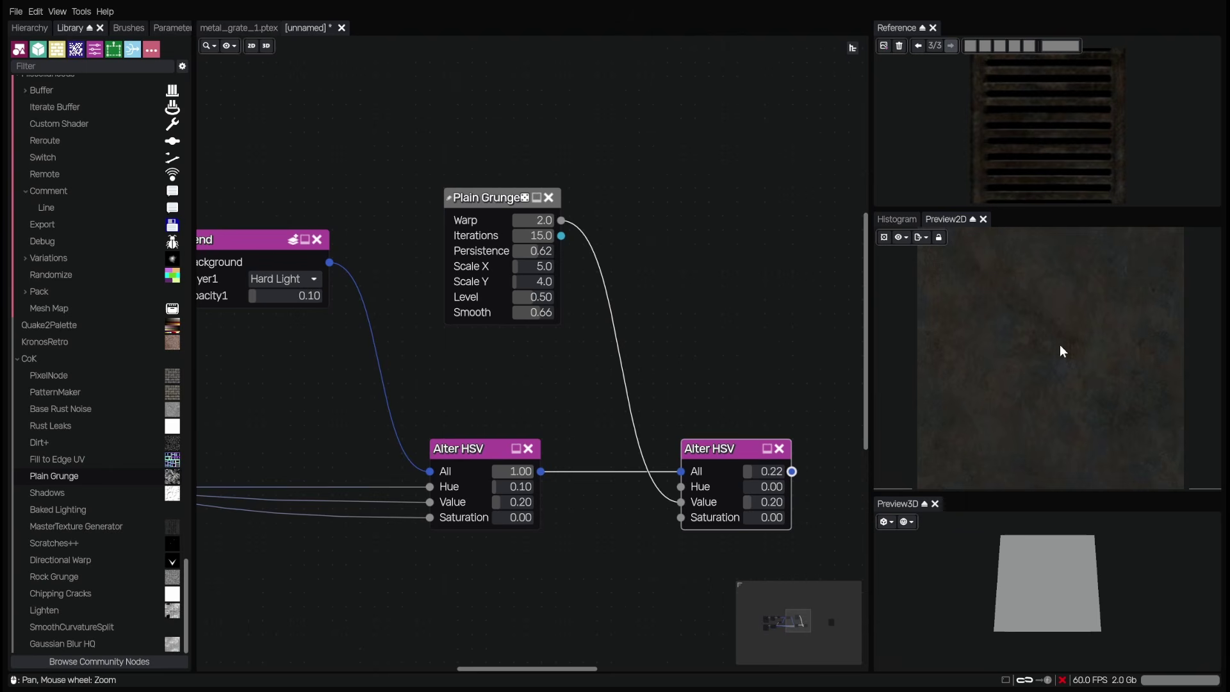
drag(651, 343, 567, 336)
scroll(679, 378, down, 2)
drag(679, 378, 610, 377)
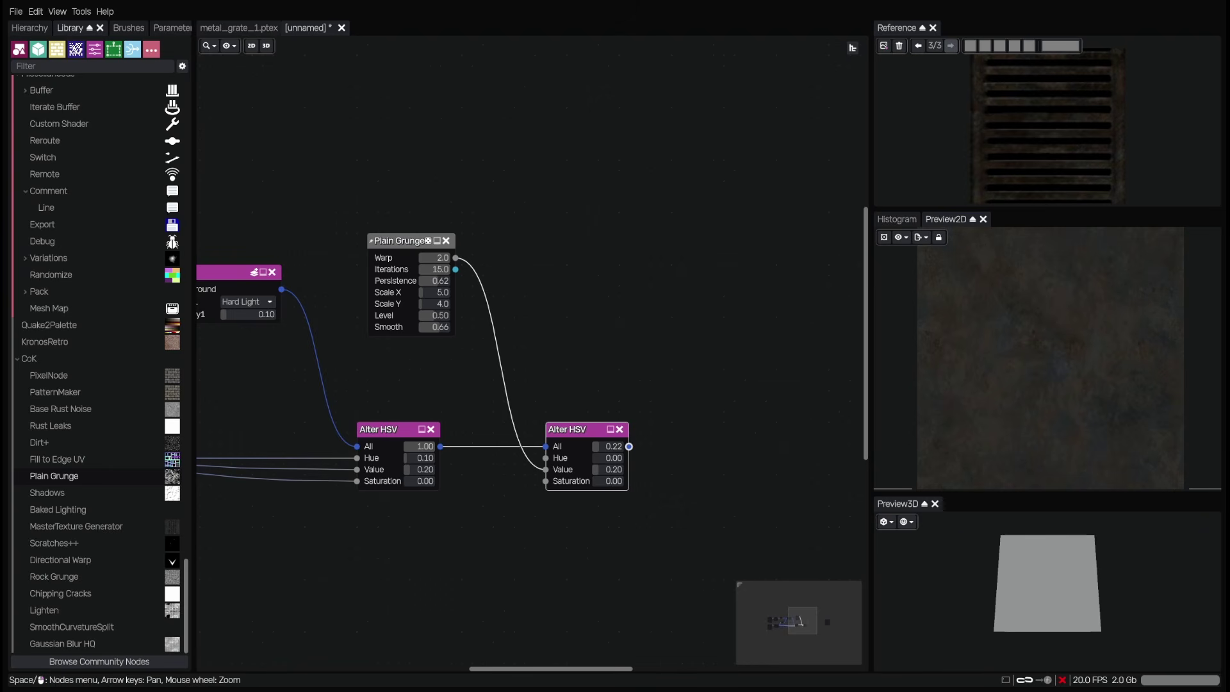
- Add a Dirt node above the second Alter HSV node and feed its output into a new Tones Step node
click(64, 66)
text(dirt)
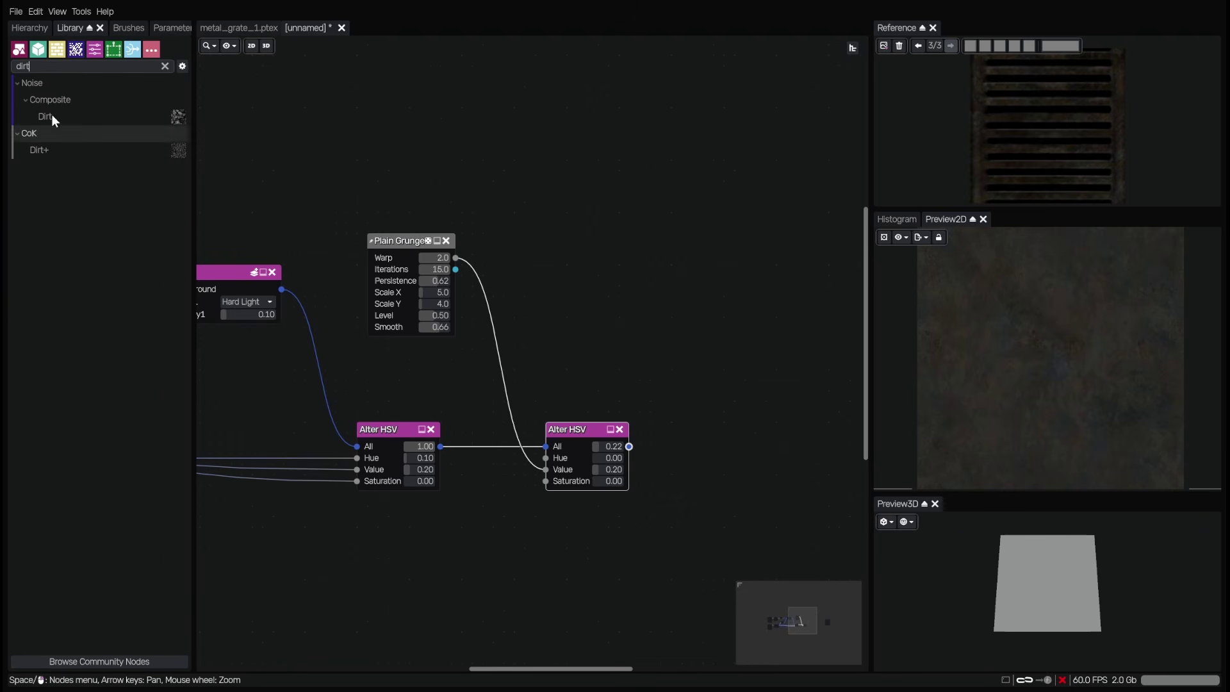
drag(51, 114, 581, 255)
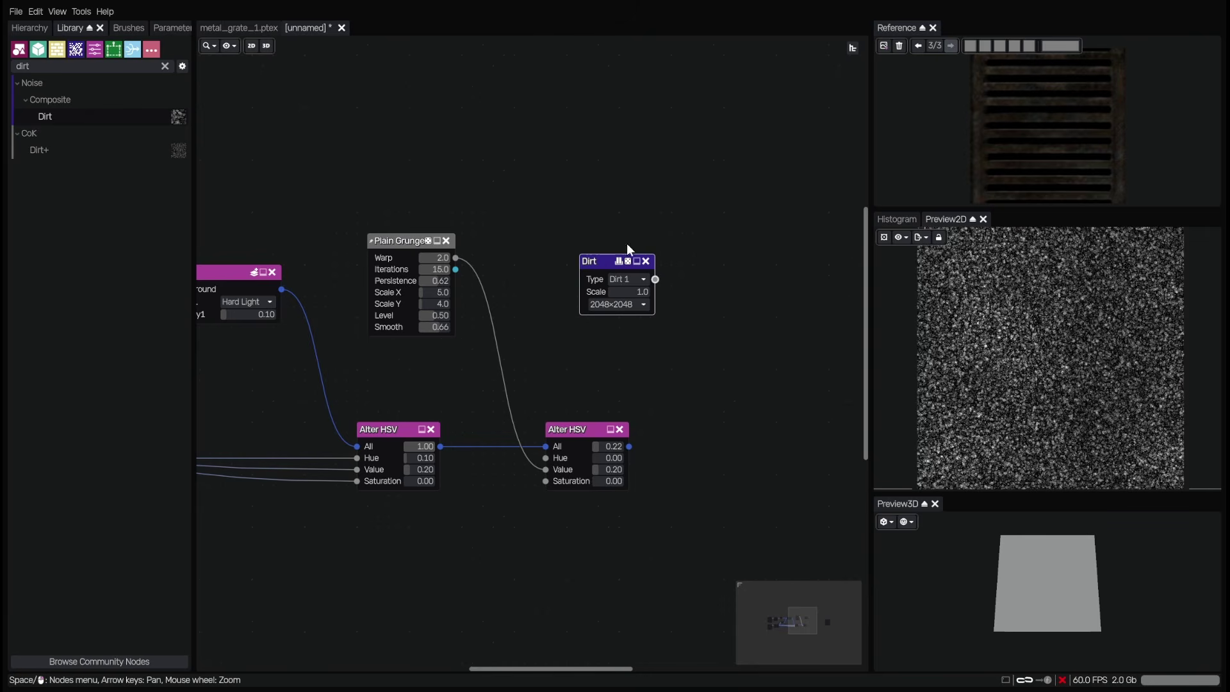
drag(678, 228, 636, 240)
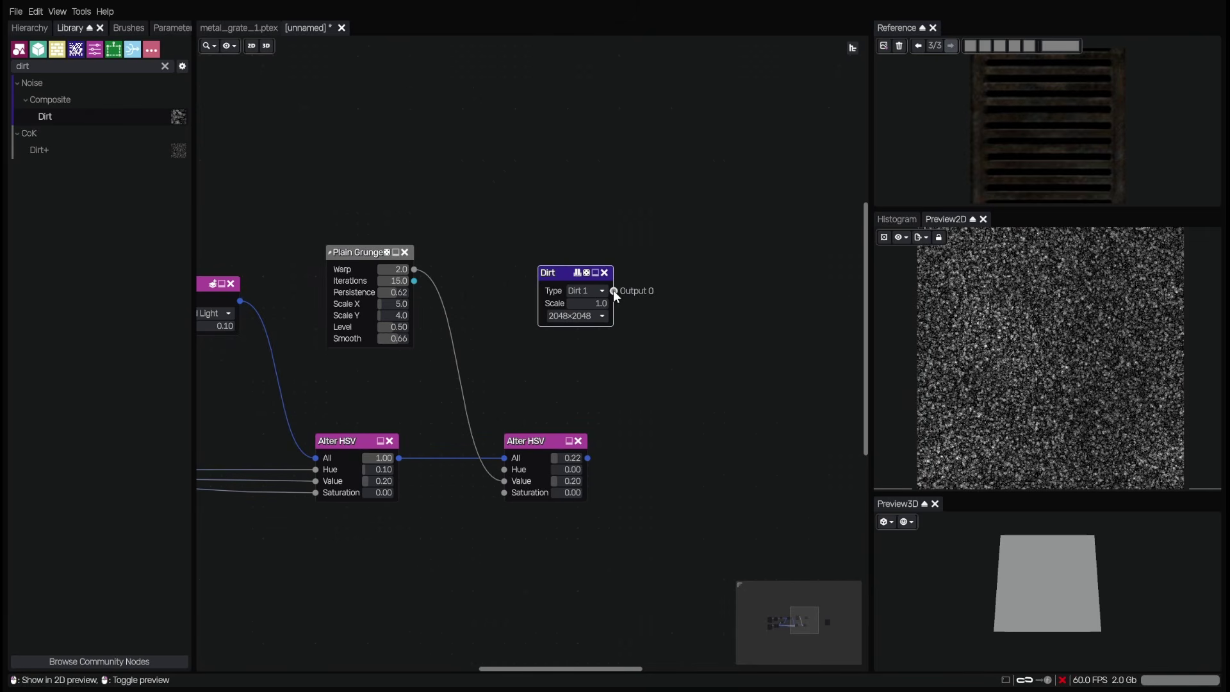
drag(613, 290, 676, 298)
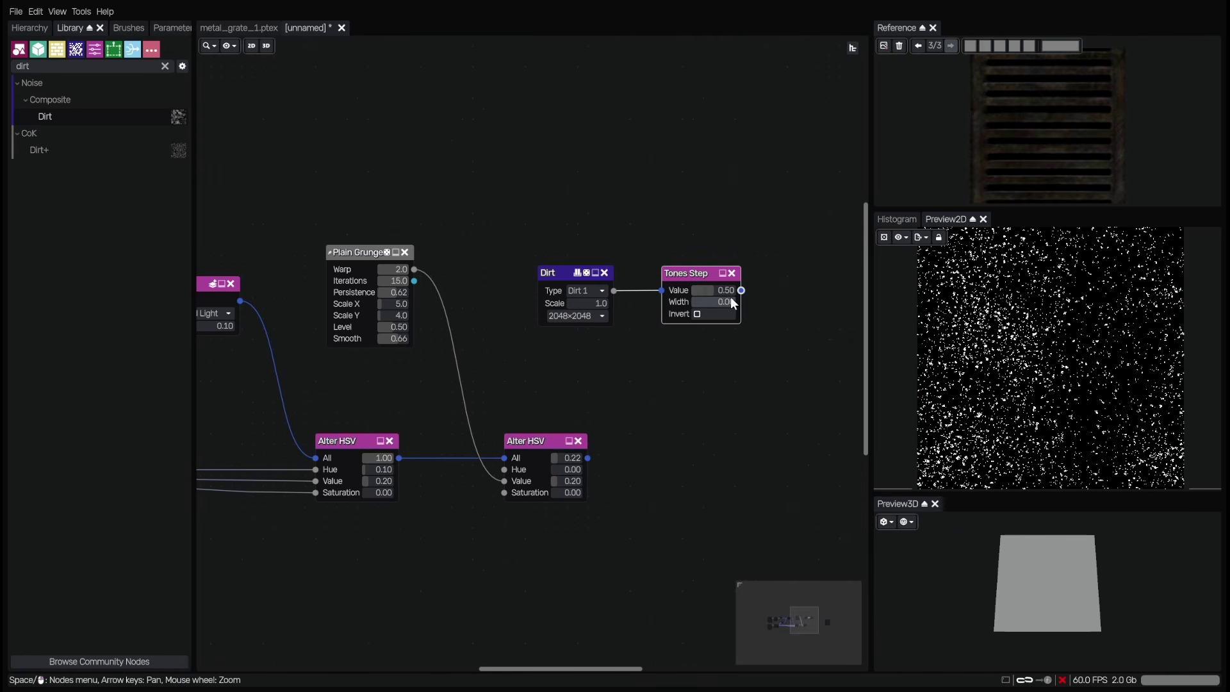
- Set the Tones Step node's Value to 0.62 and Width to 0.40, and invert its output
mouse_move(711, 293)
mouse_down()
mouse_move(685, 290)
mouse_move(718, 292)
mouse_up()
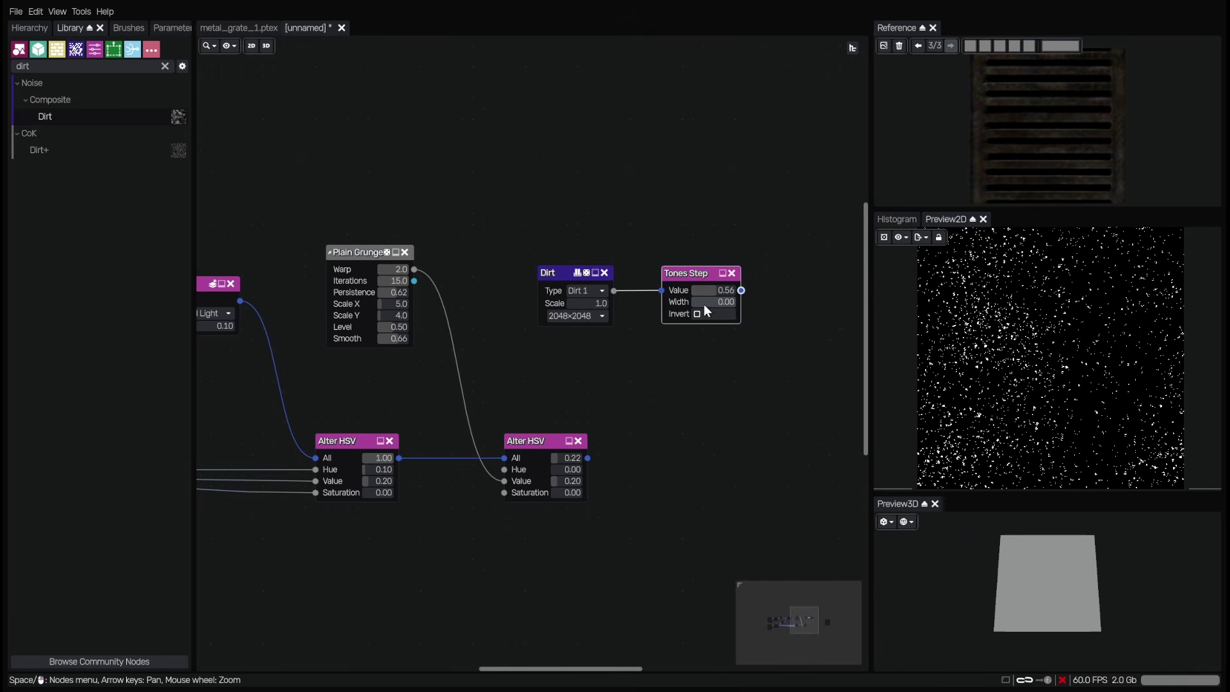
click(704, 300)
mouse_move(702, 303)
mouse_down()
mouse_move(720, 302)
mouse_move(715, 286)
mouse_move(702, 317)
mouse_up()
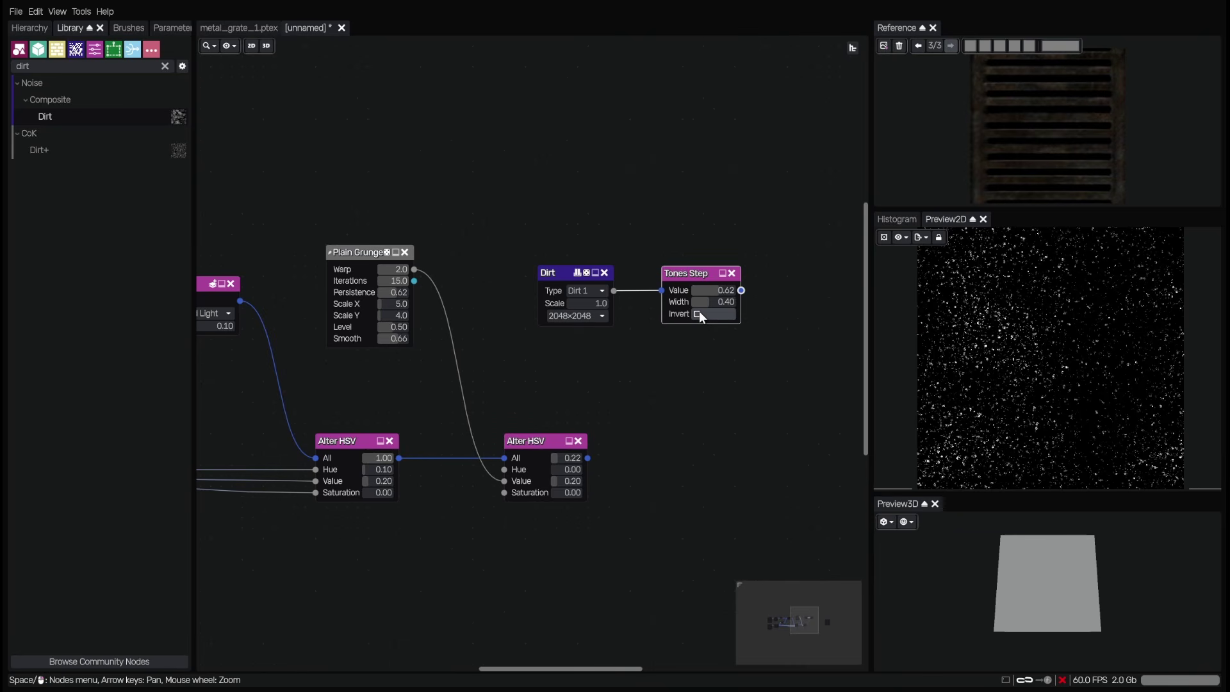
click(697, 314)
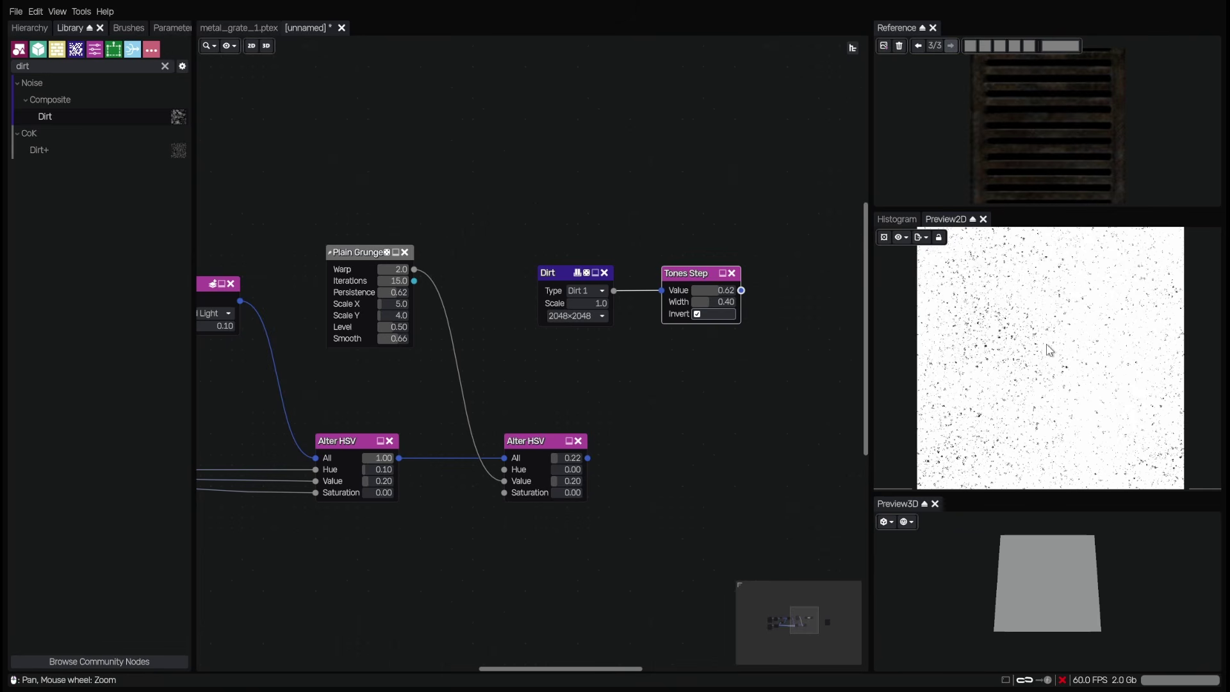
- Add a Blend node with the second Alter HSV as Background and the Tones Step output as Layer1
drag(640, 423, 605, 419)
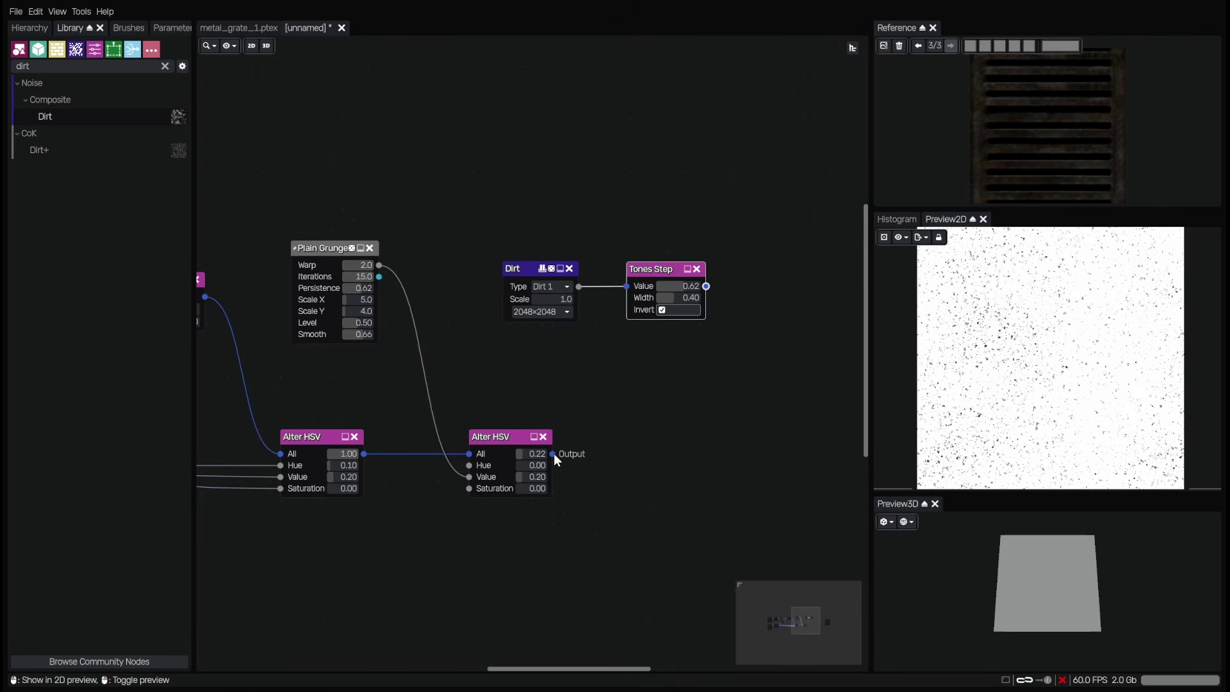
drag(552, 453, 739, 456)
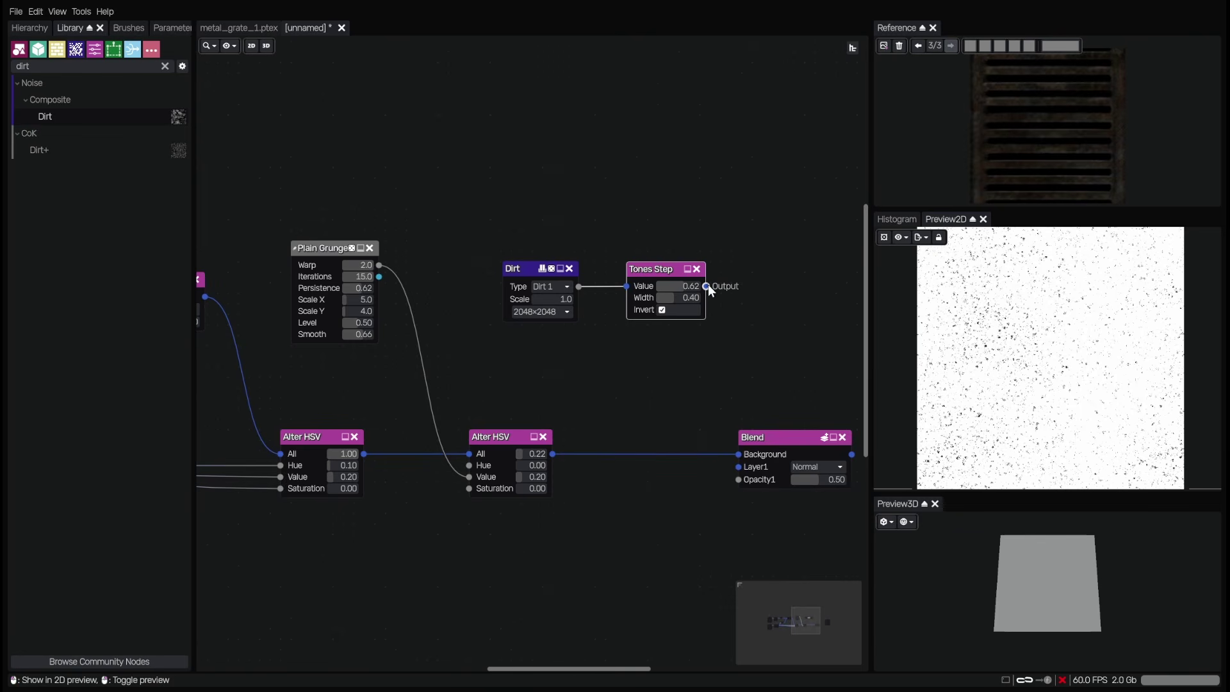
drag(707, 285, 739, 471)
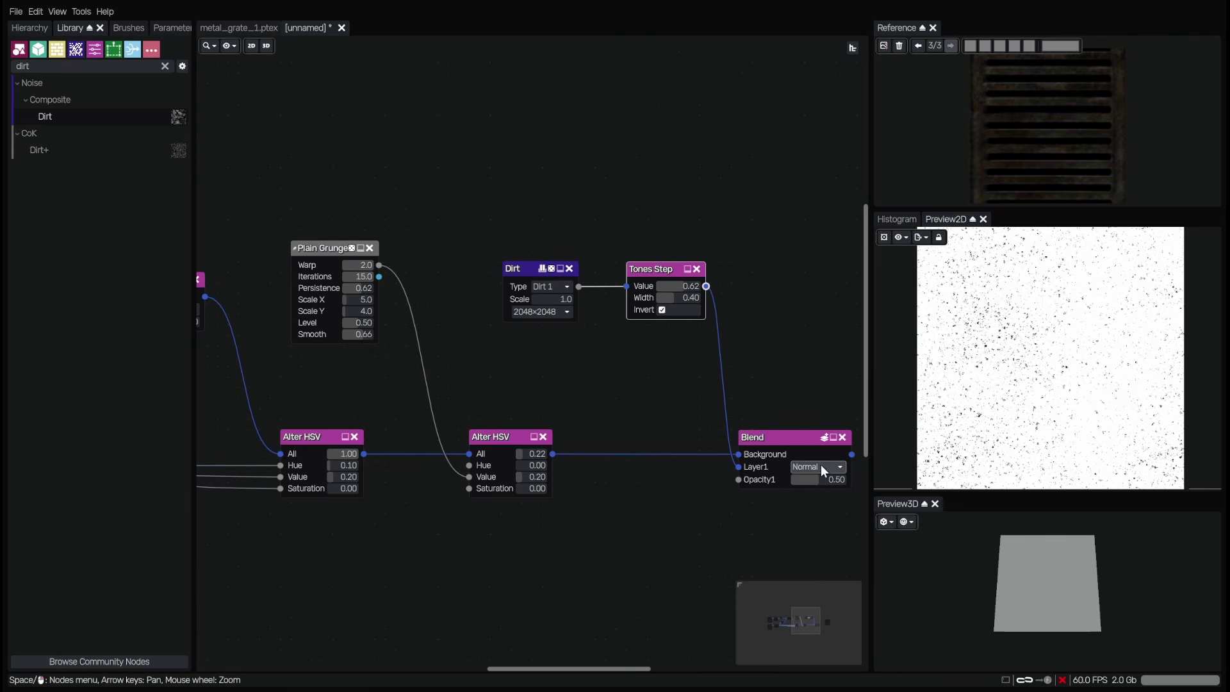
- Set the new Blend node to Multiply with Opacity1 at 0.52 and inspect the result in the 2D preview
click(831, 504)
click(826, 488)
drag(825, 479, 897, 473)
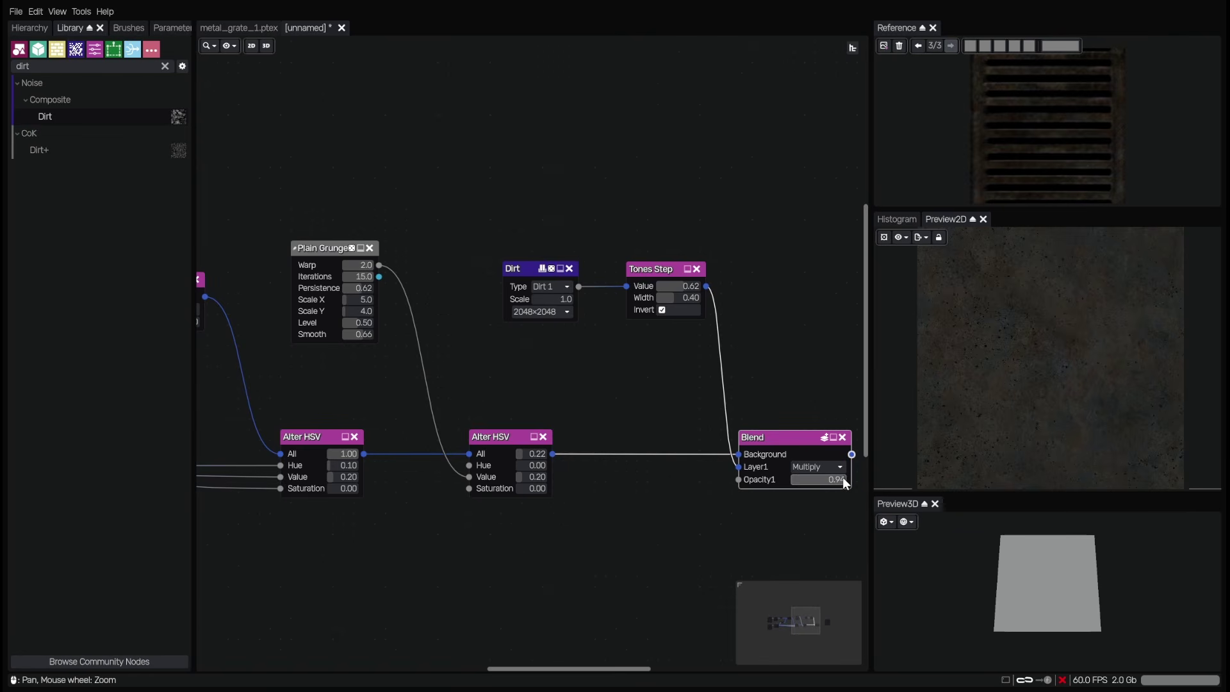
drag(824, 477, 823, 477)
scroll(1024, 369, up, 4)
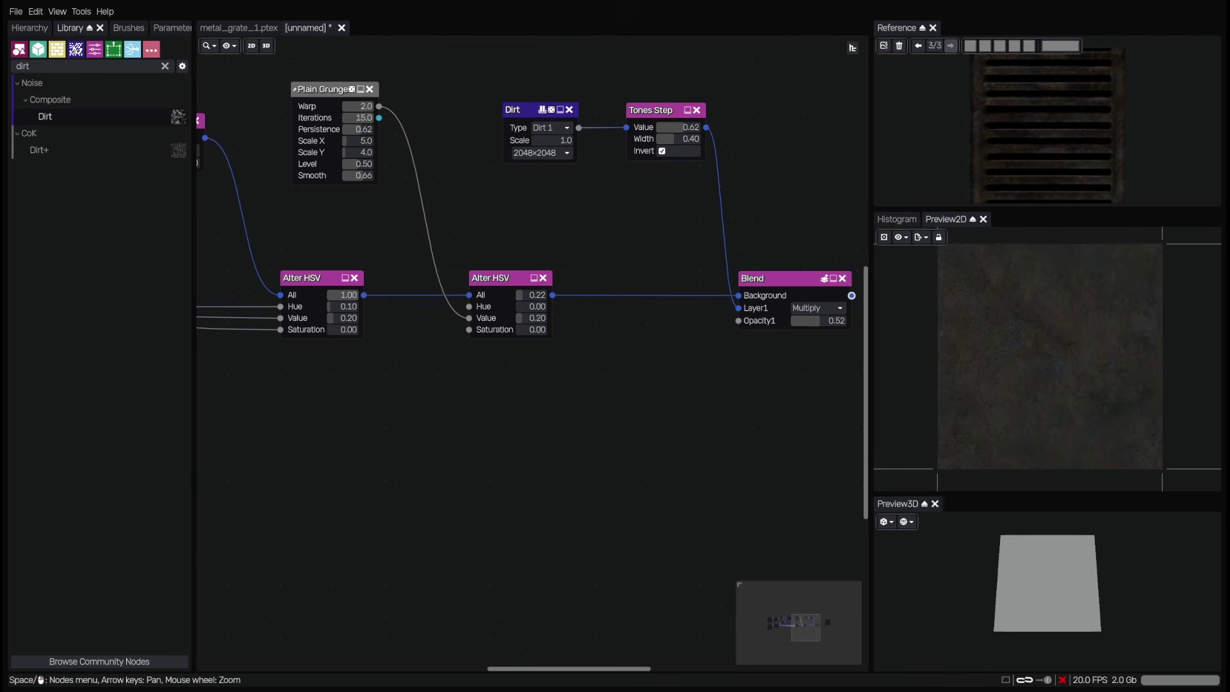
scroll(645, 423, down, 2)
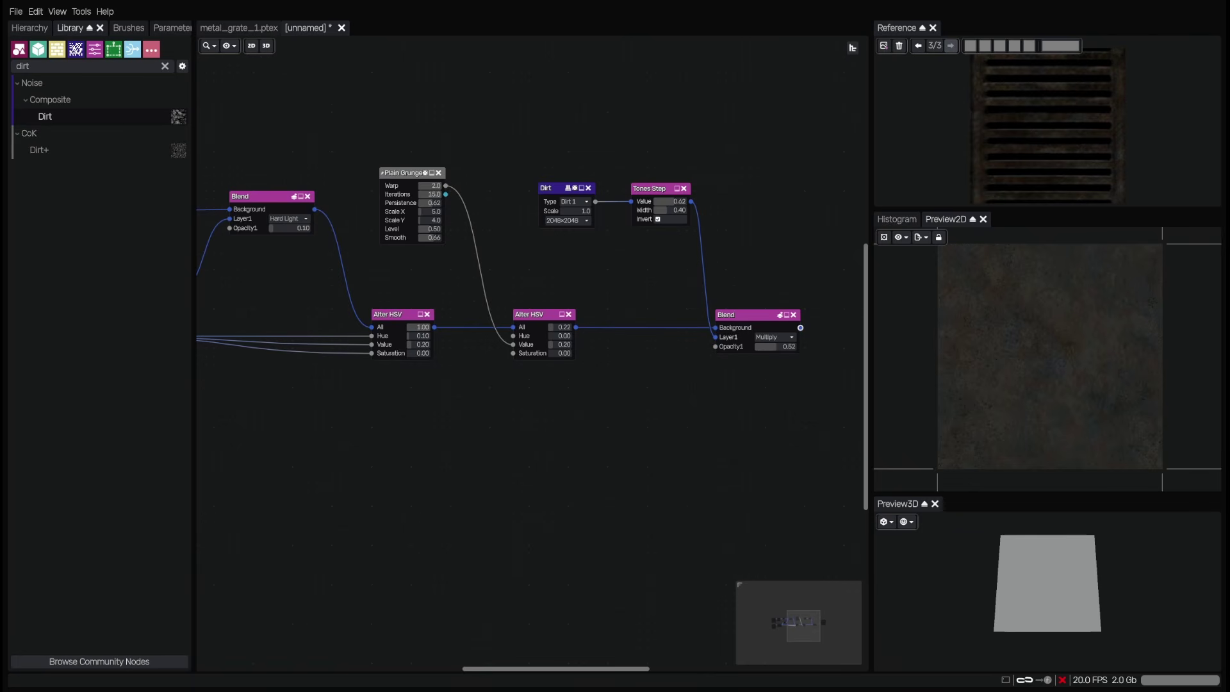
- Check the enlarged reference image, then add a Bricks node below the rust noise nodes with Rows and Columns set to 1
drag(1047, 209, 1056, 400)
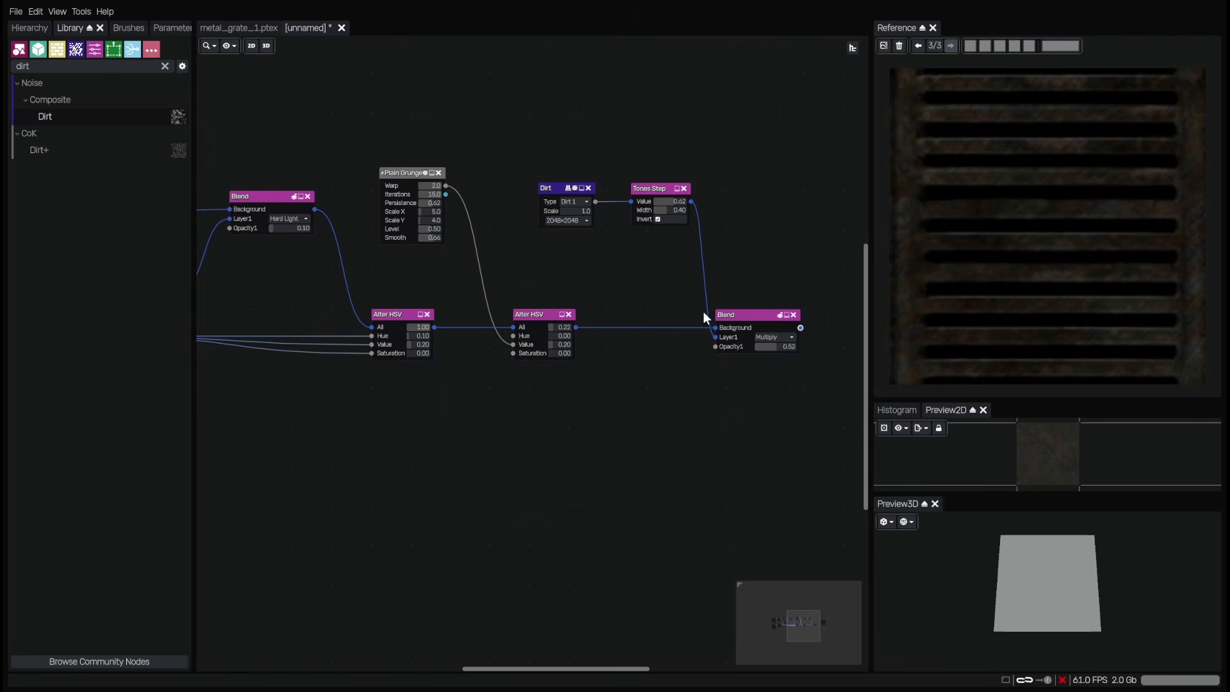
drag(542, 448, 726, 415)
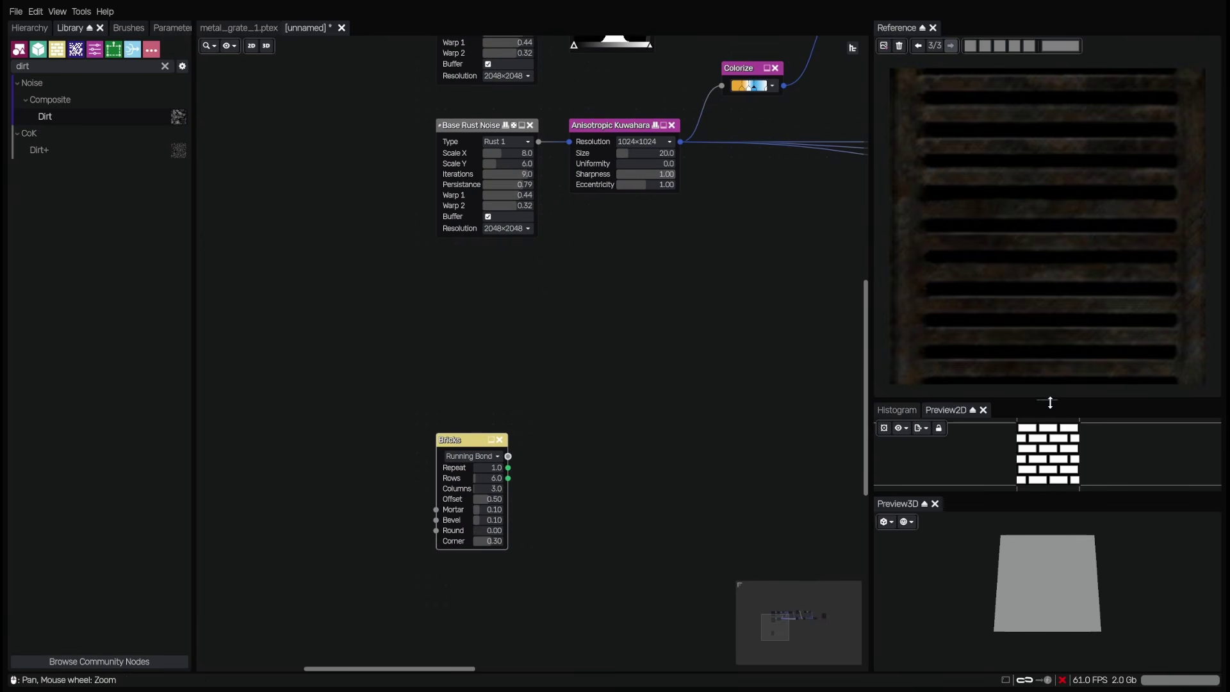
drag(1048, 402, 1057, 158)
click(496, 478)
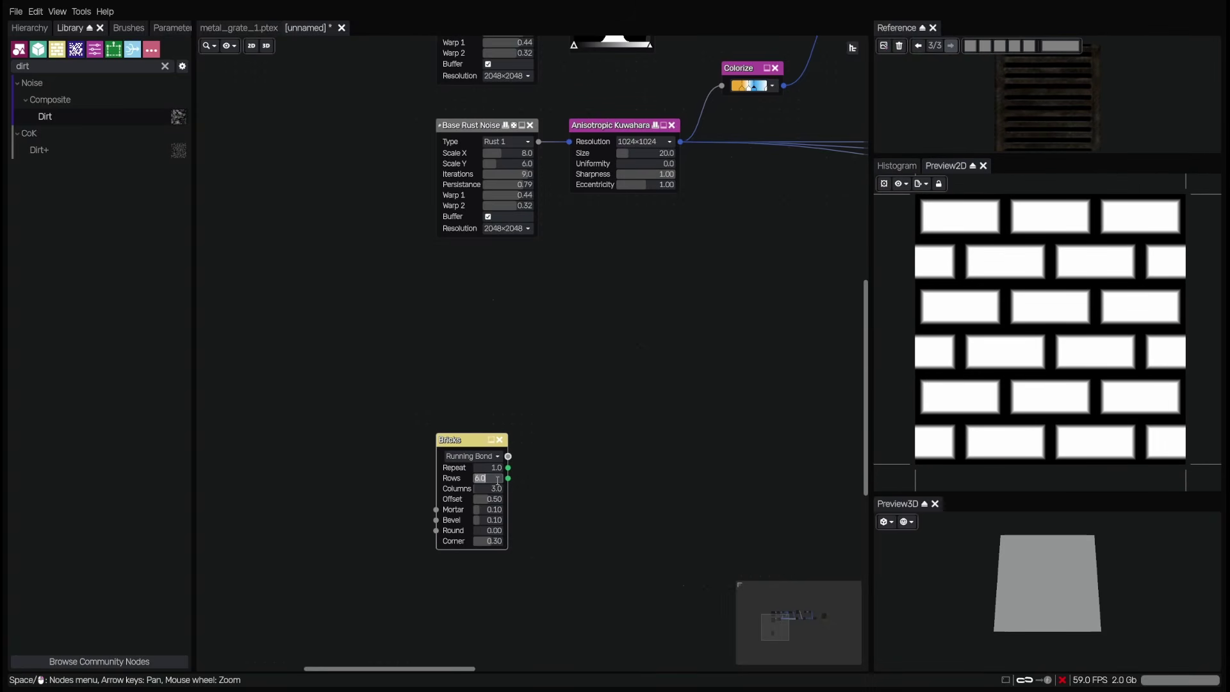
text(1)
key(Return)
click(493, 489)
text(1)
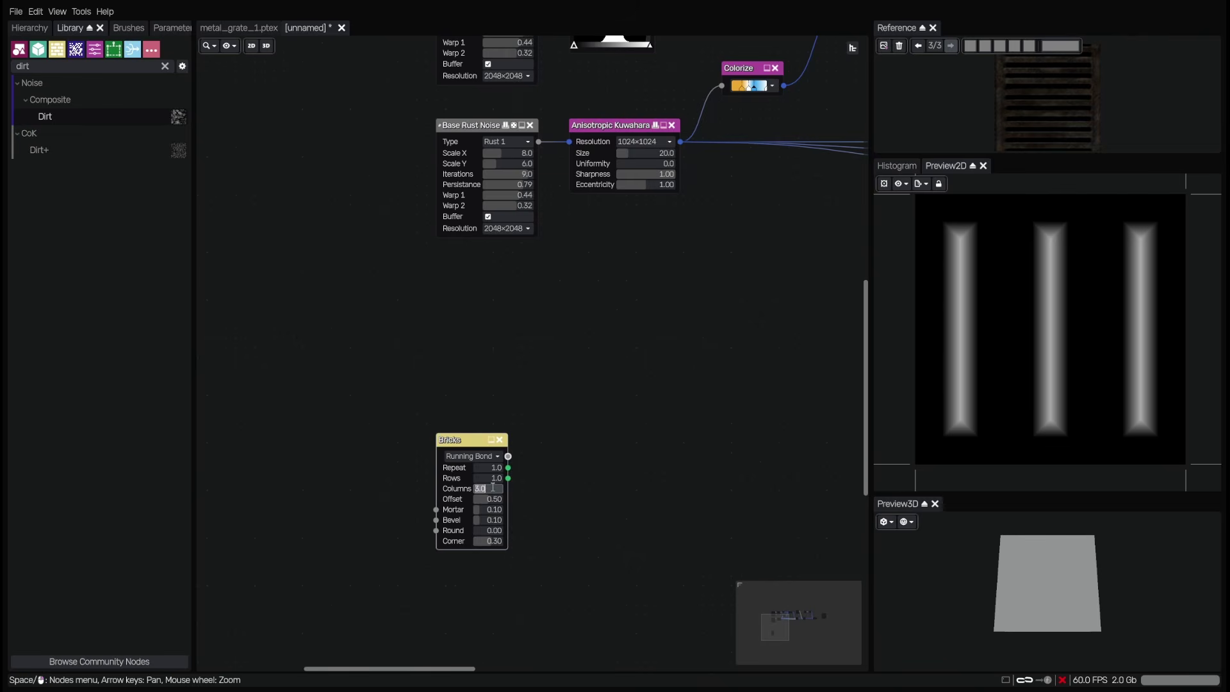
key(Return)
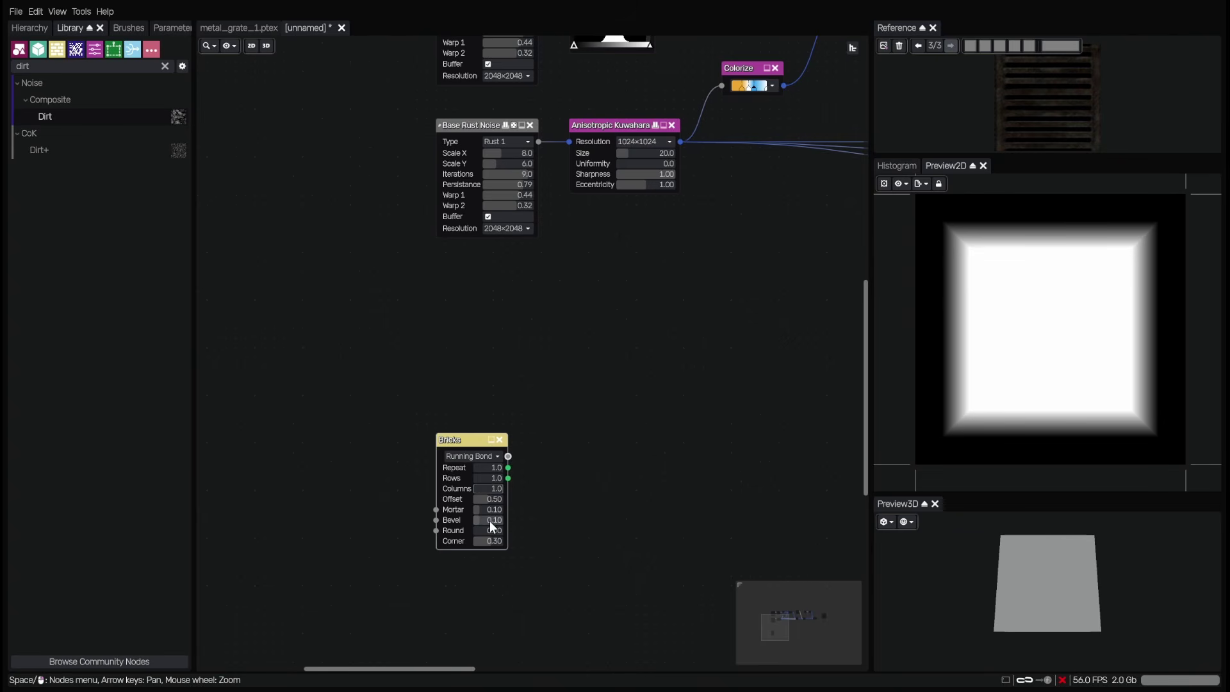
- Set the Bricks node's Mortar to 0 and Bevel to 0.05
drag(498, 510, 478, 505)
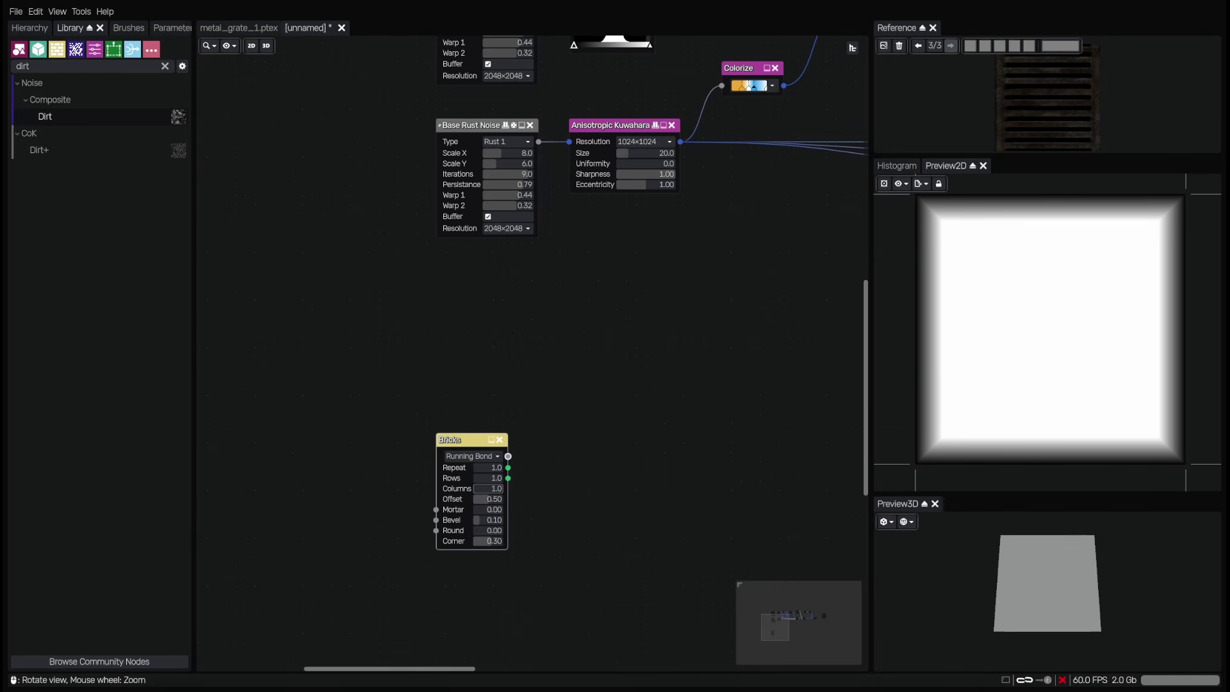
click(492, 522)
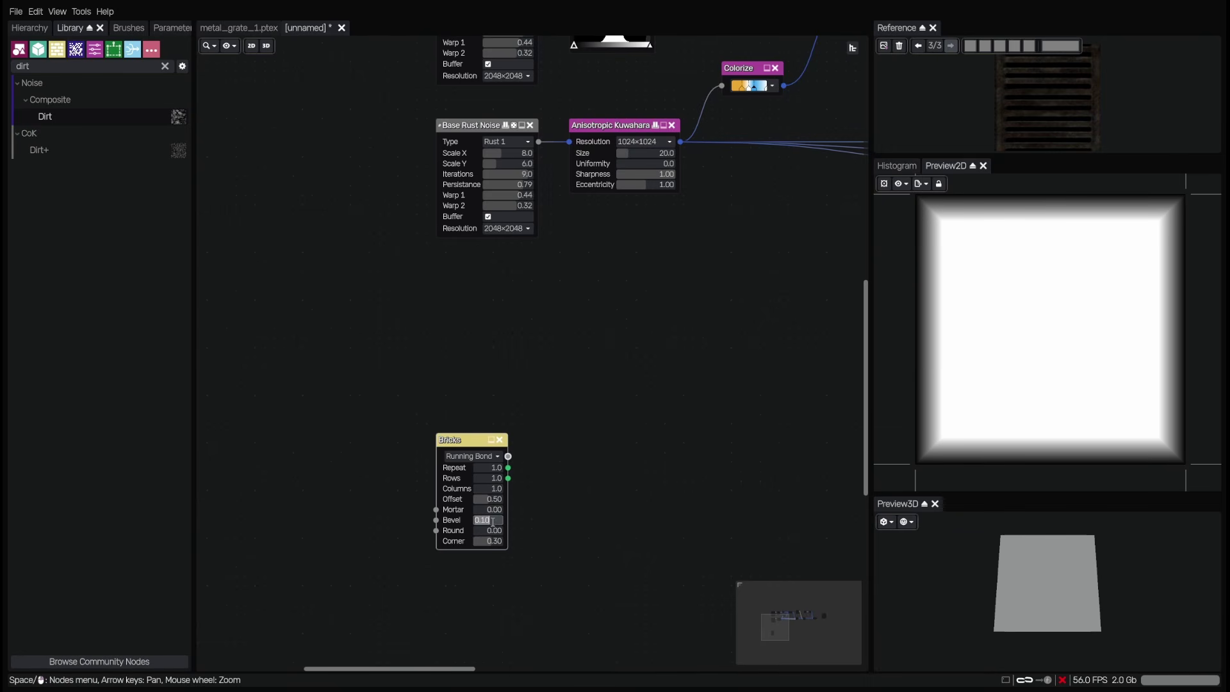
text(.0)
key(BackSpace)
text(0.05)
key(Return)
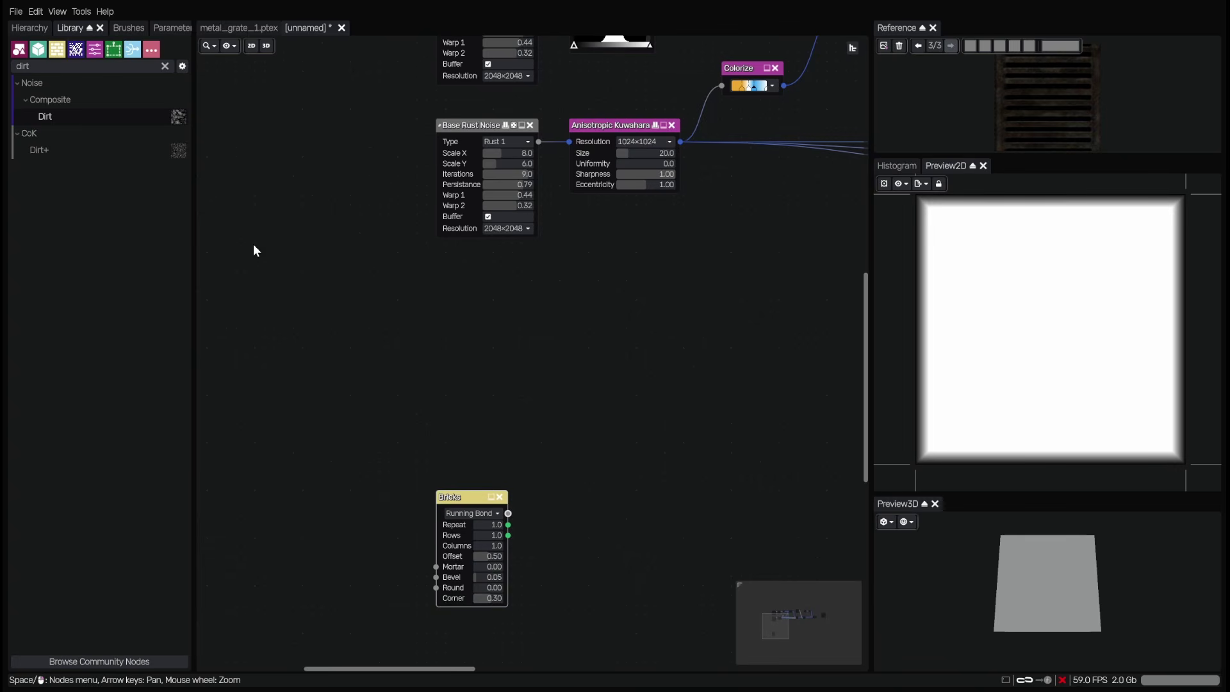
- Add a polygon Shape node above the Bricks node with 4 sides, size 1.00 and edge 0.09
click(165, 66)
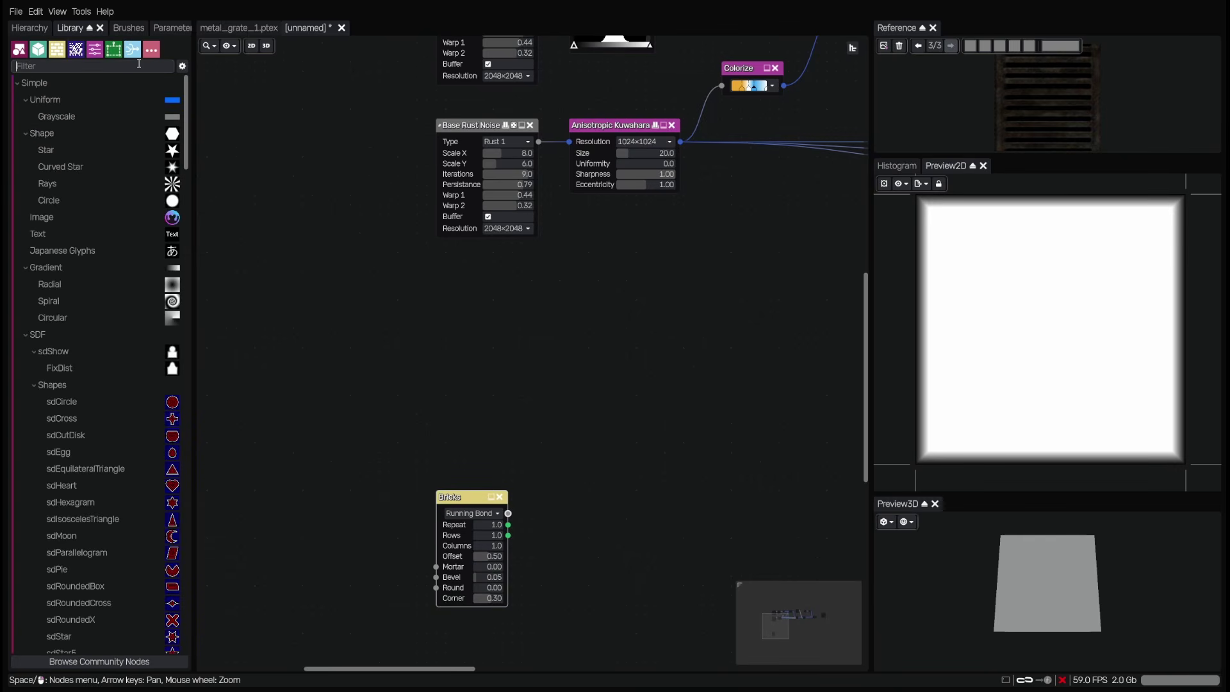
text(shape)
drag(42, 99, 487, 397)
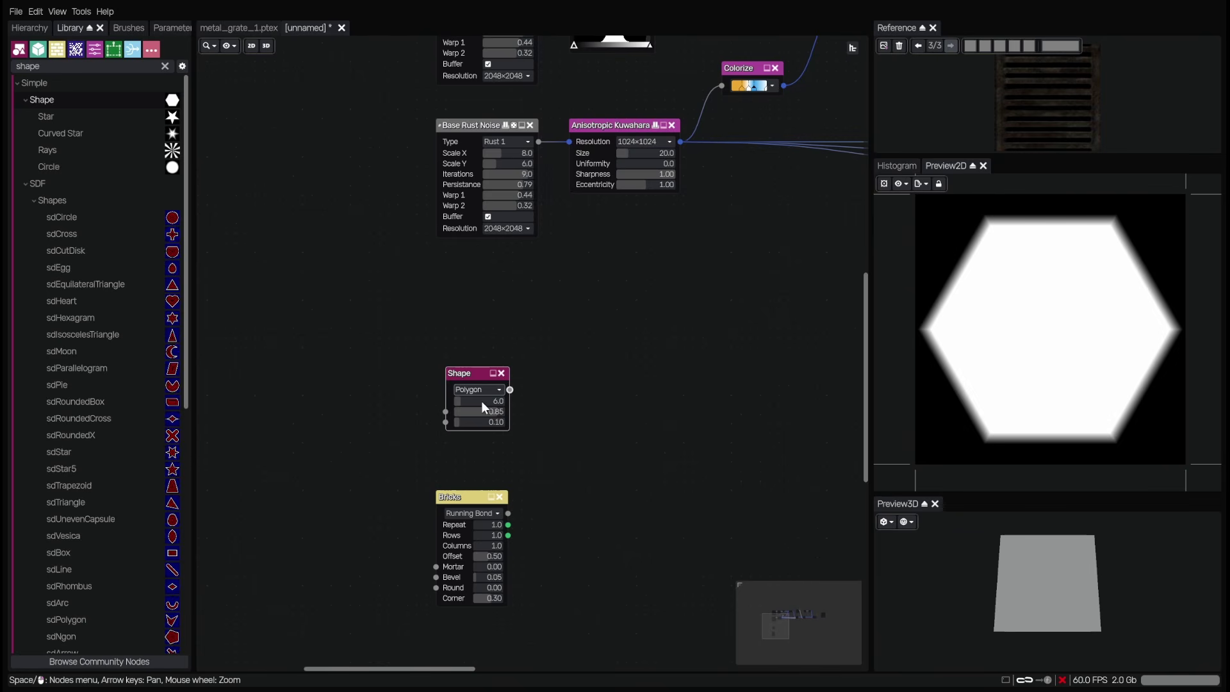
text(4)
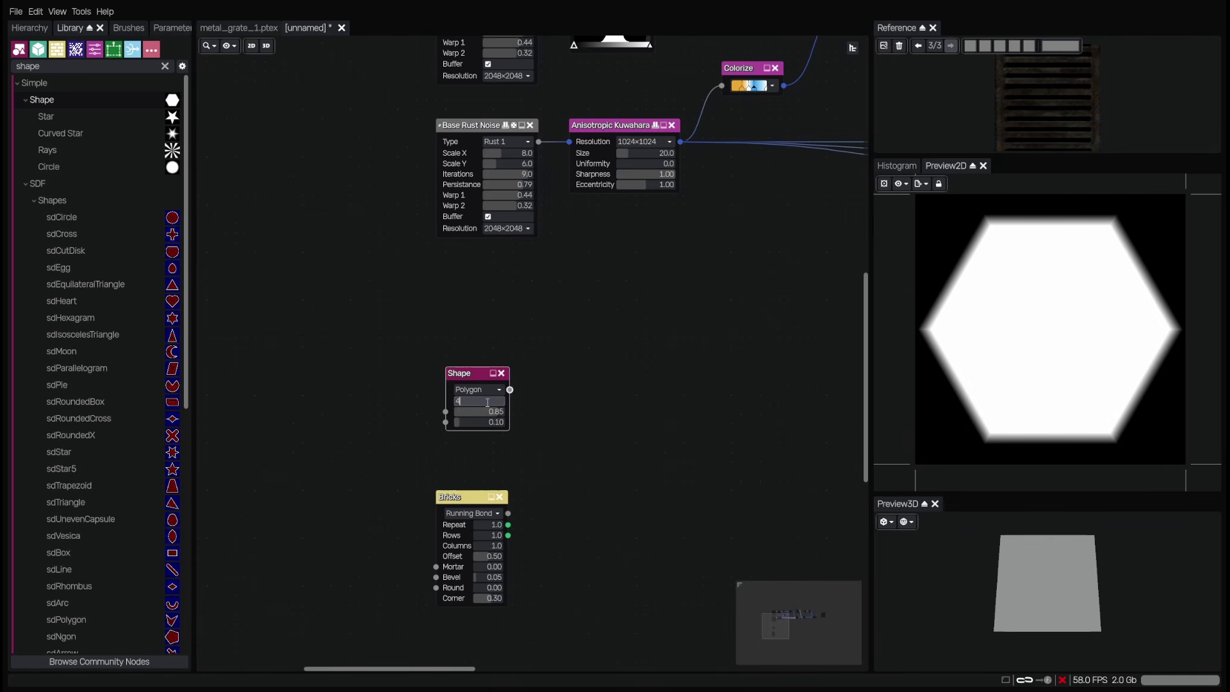
key(Return)
mouse_move(493, 416)
mouse_down()
mouse_move(511, 417)
mouse_move(491, 421)
mouse_up()
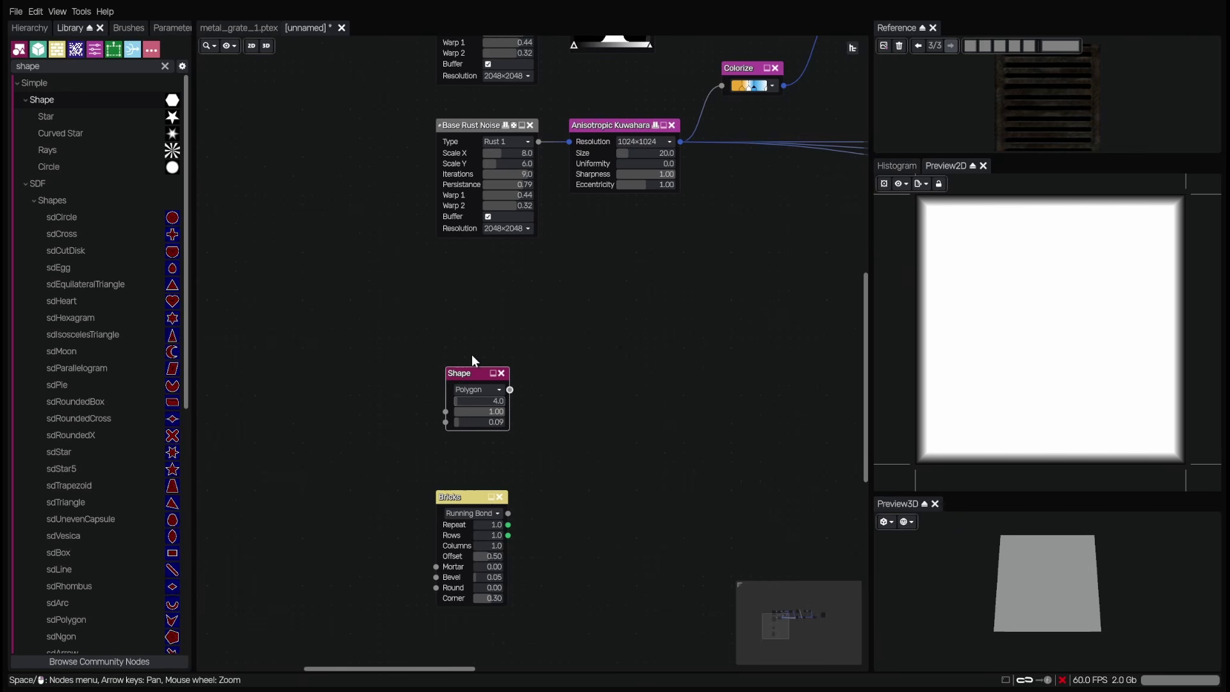
- Feed a new Shard FBM Noise node into the Shape node's edge map and set the edge amount to 0.13
drag(467, 370, 459, 398)
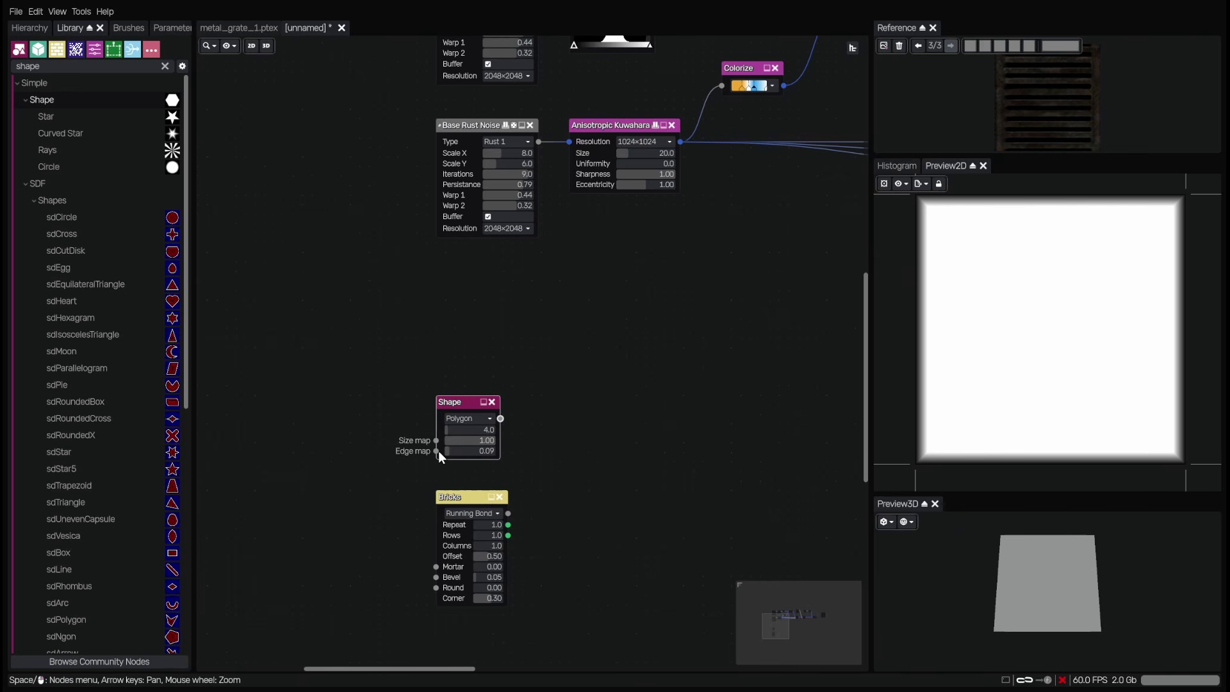
drag(418, 455, 487, 452)
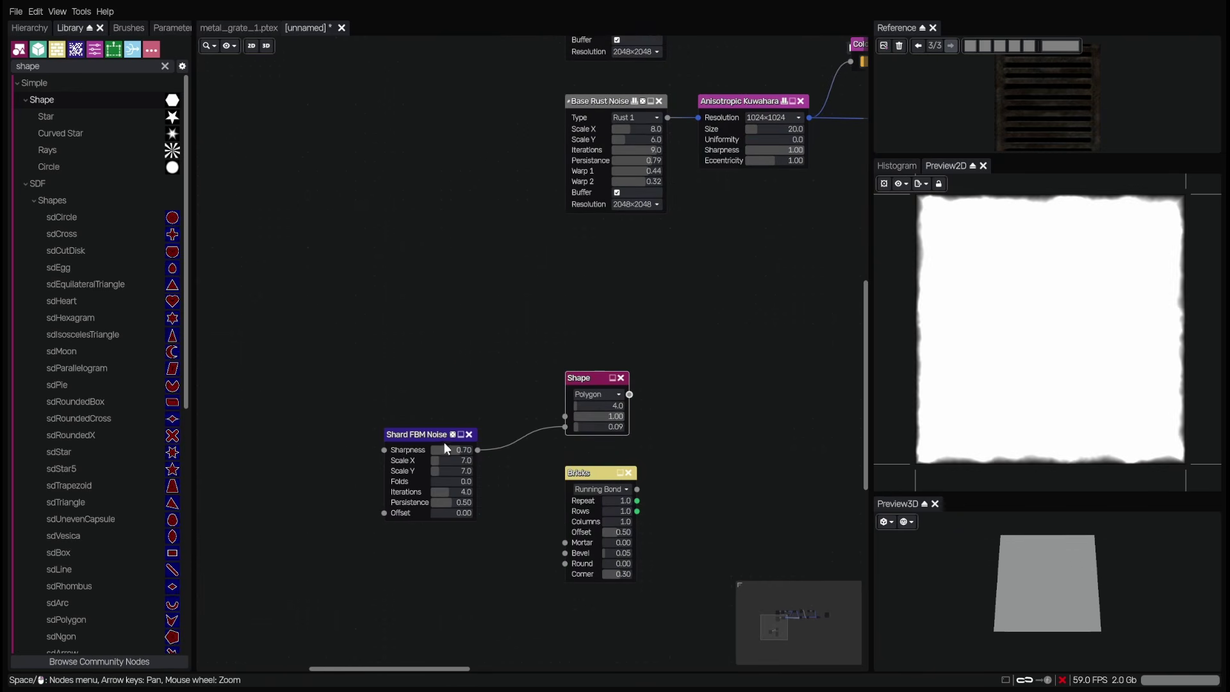
click(407, 437)
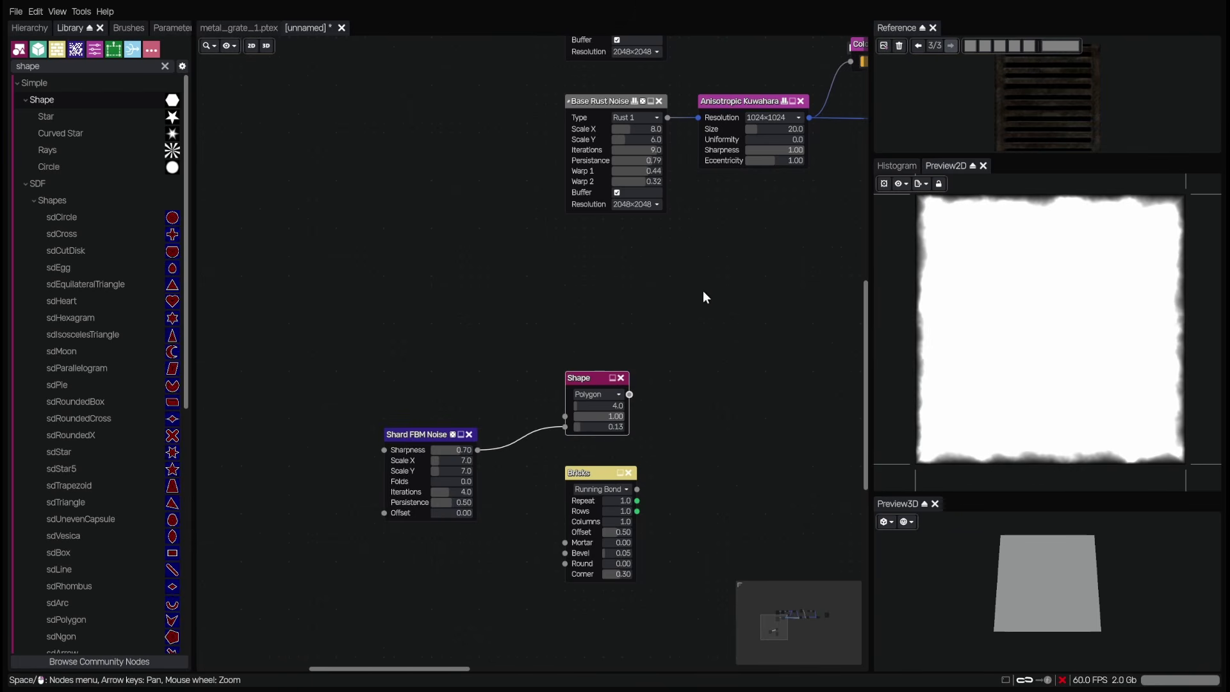
- Connect the Shape output to a new Transform node and stretch it vertically with Scale Y 1.200
drag(503, 389, 394, 382)
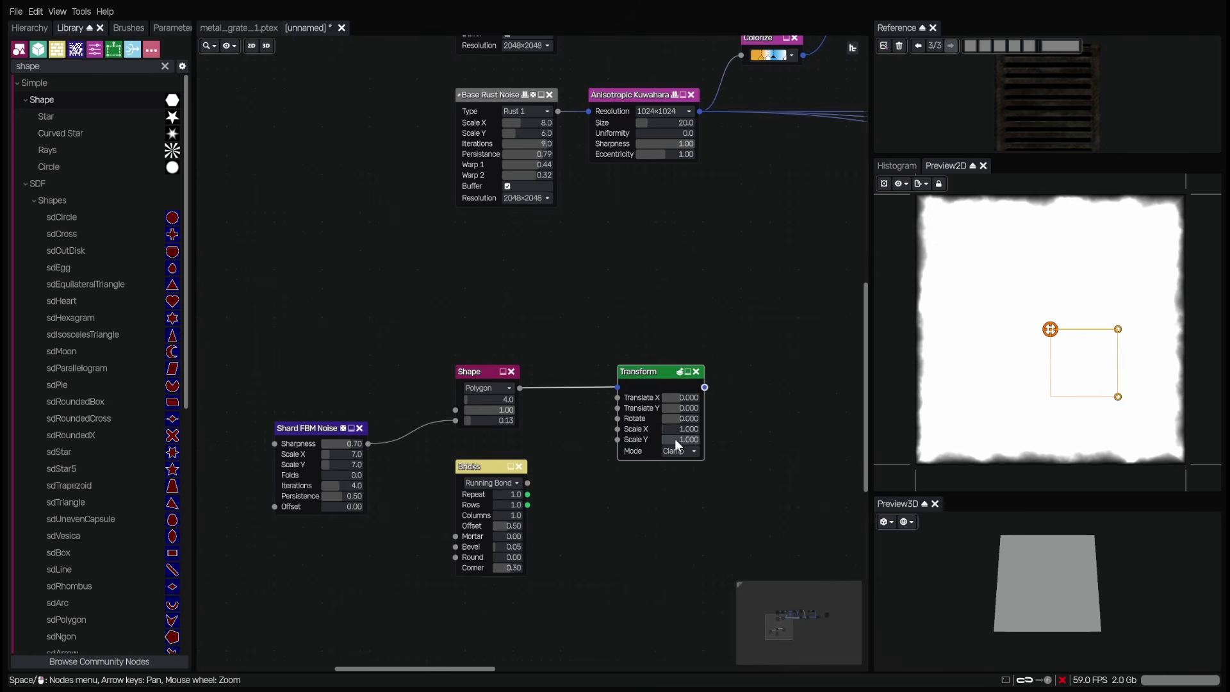
drag(675, 439, 676, 437)
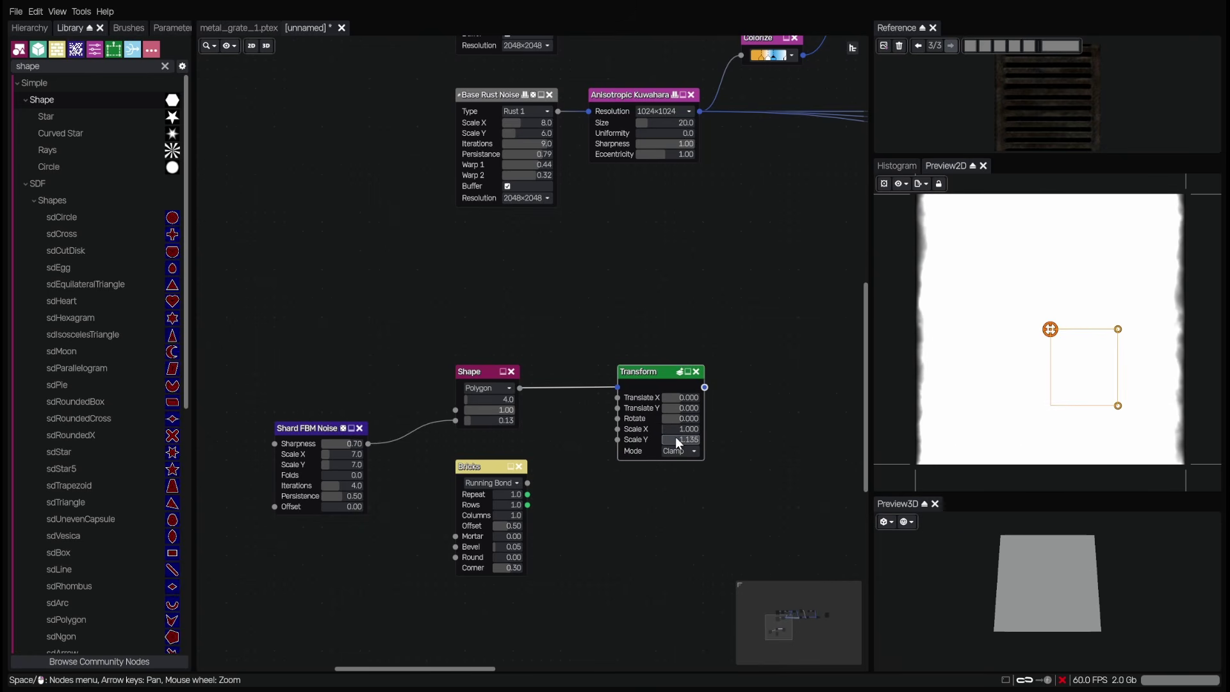
click(680, 439)
text(1.1)
key(Return)
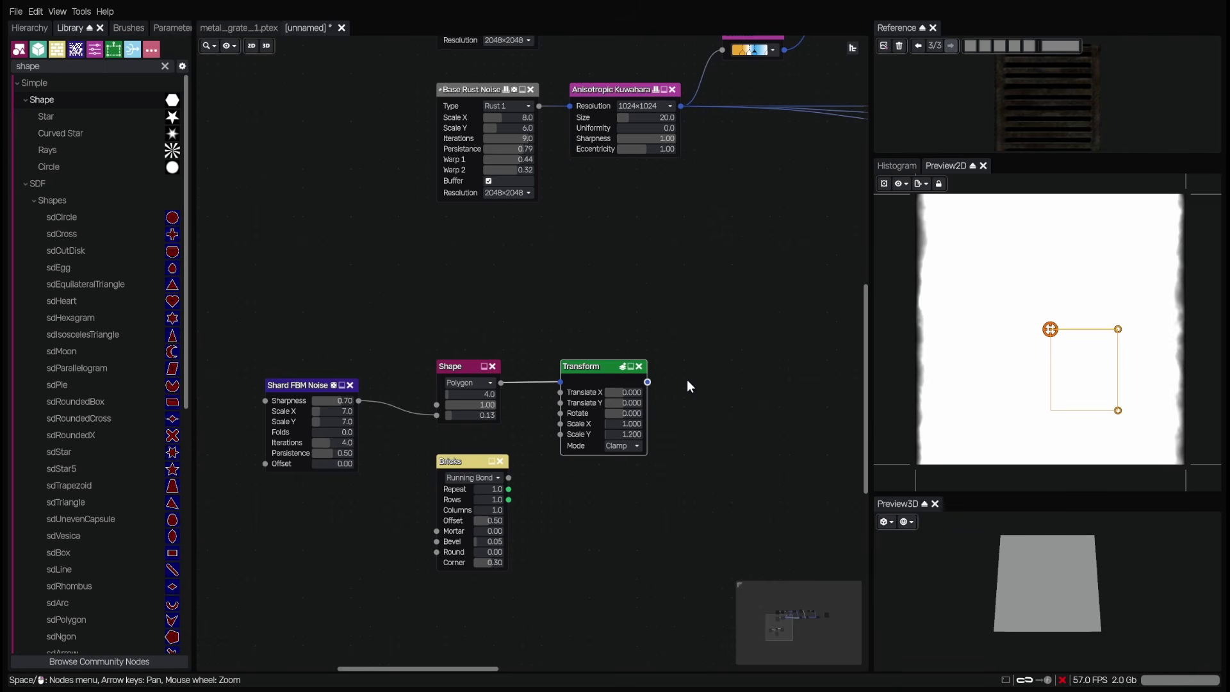
- Add a Tones node after the Transform node and adjust its input levels
click(748, 423)
mouse_move(731, 359)
mouse_down()
mouse_move(731, 393)
mouse_move(714, 392)
mouse_move(747, 392)
mouse_move(714, 393)
mouse_move(715, 370)
mouse_up()
click(739, 329)
drag(776, 326, 798, 383)
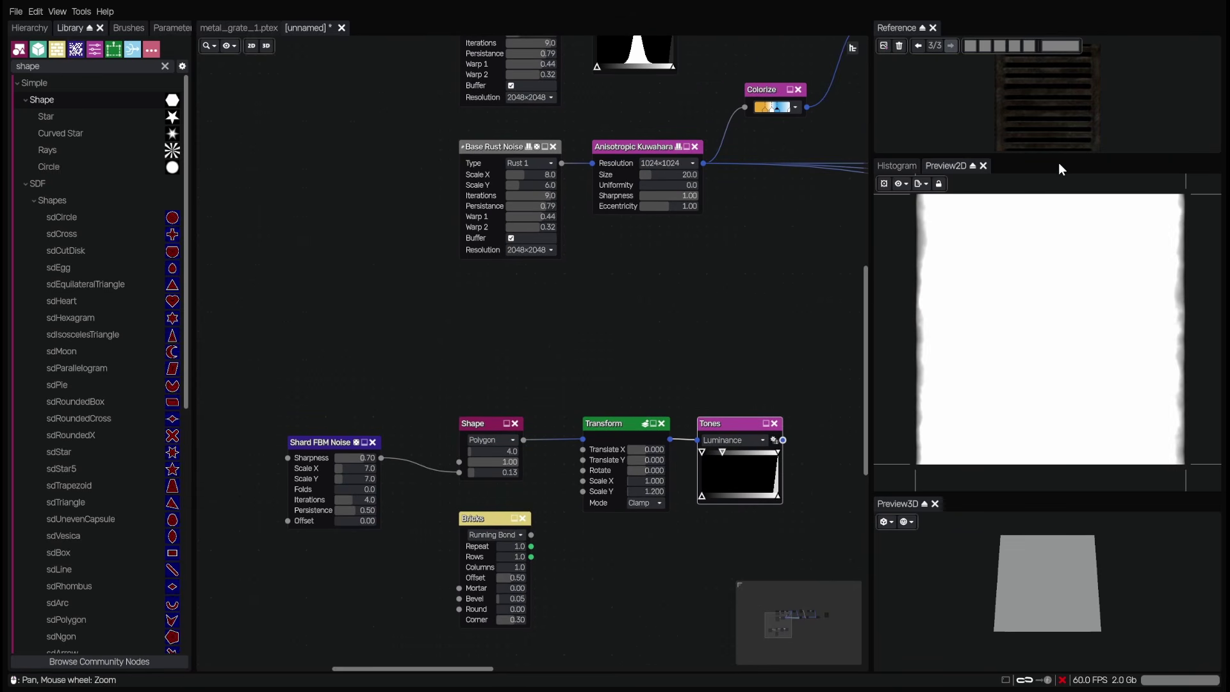
- Enlarge the reference view slightly, preview the Shard FBM Noise node and move it closer to the Shape node
drag(1044, 157, 1048, 192)
click(345, 442)
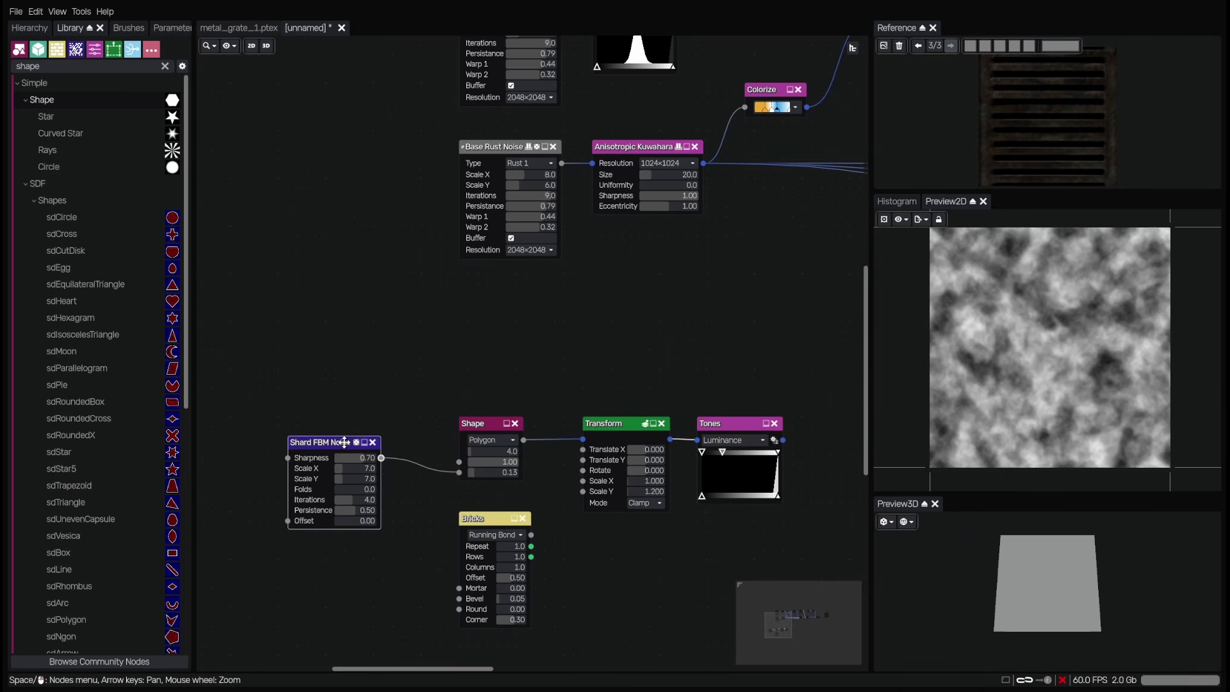
drag(345, 442, 373, 442)
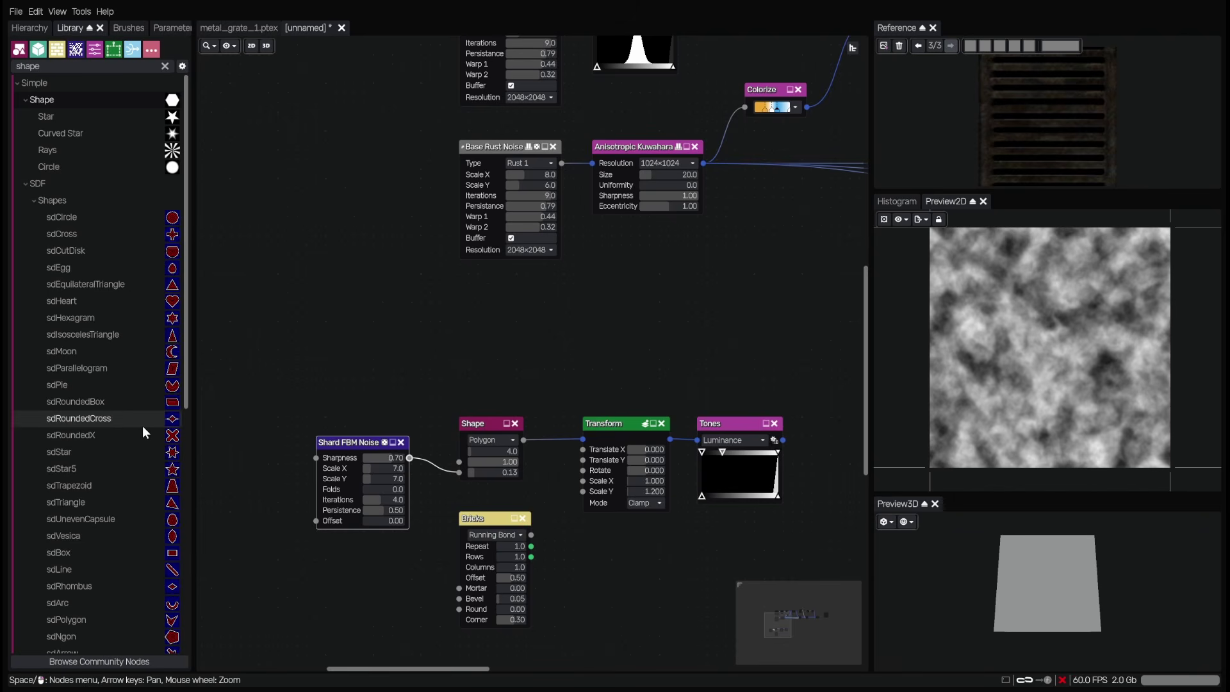
drag(490, 486, 460, 445)
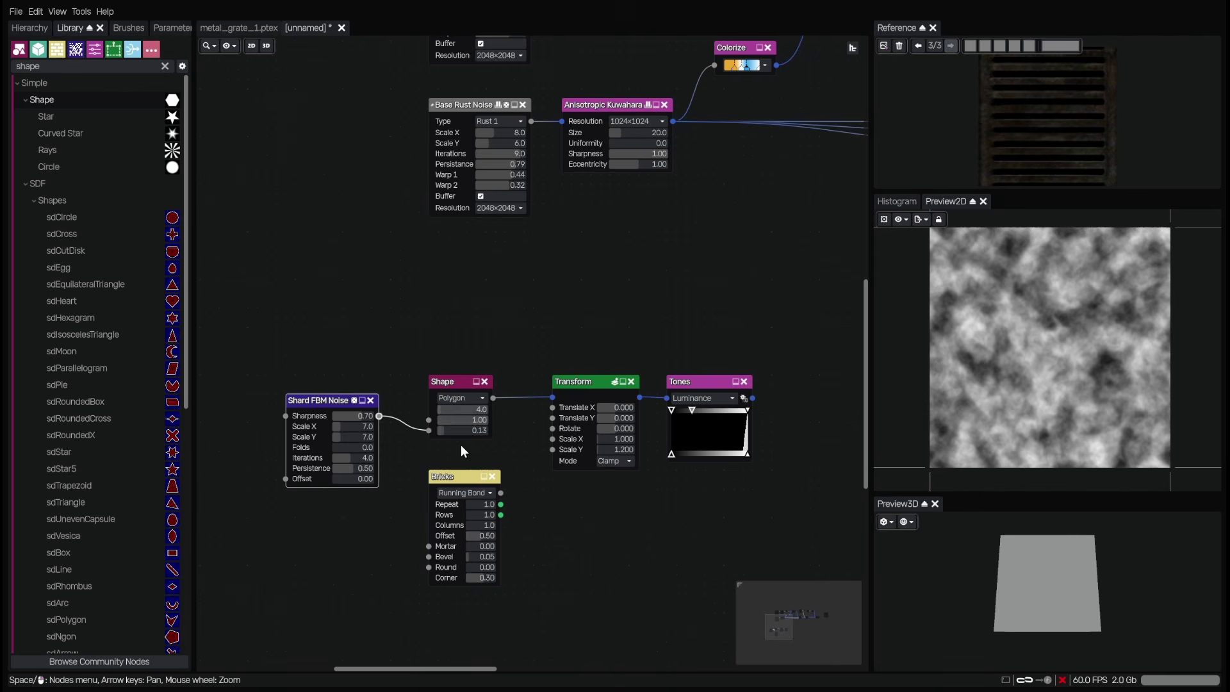
- Delete the unused Bricks node and enlarge the reference view of the grate
click(459, 479)
key(Delete)
scroll(458, 479, down, 1)
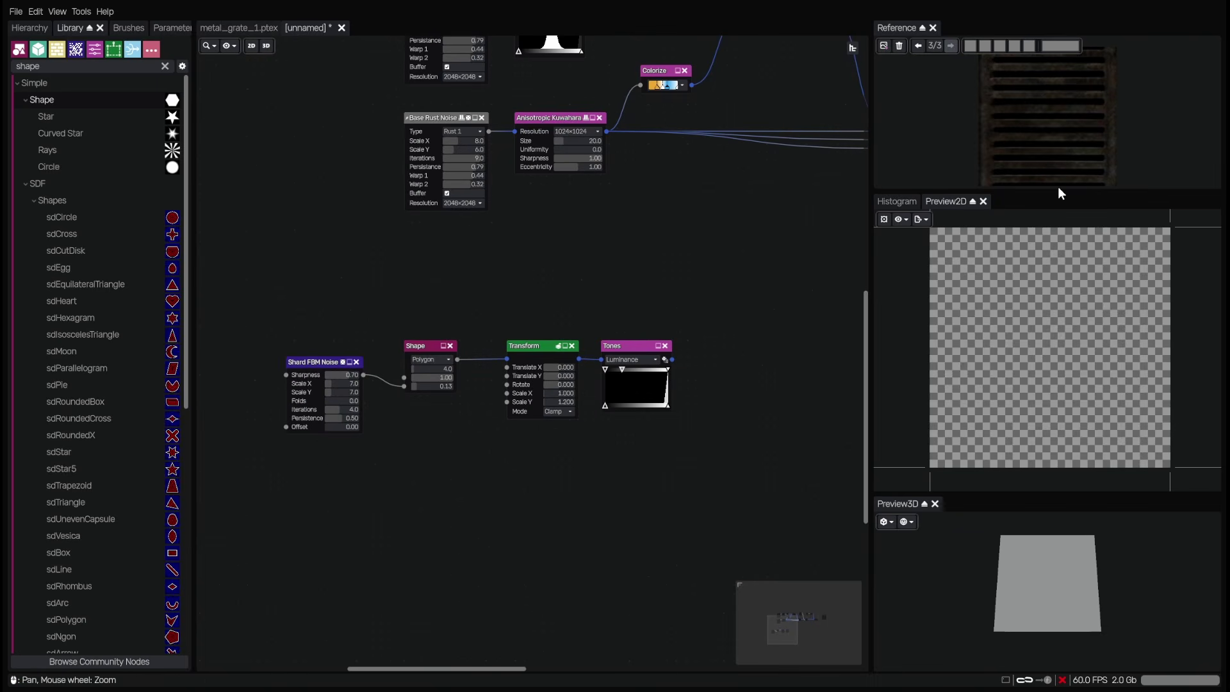
drag(1049, 191, 1058, 264)
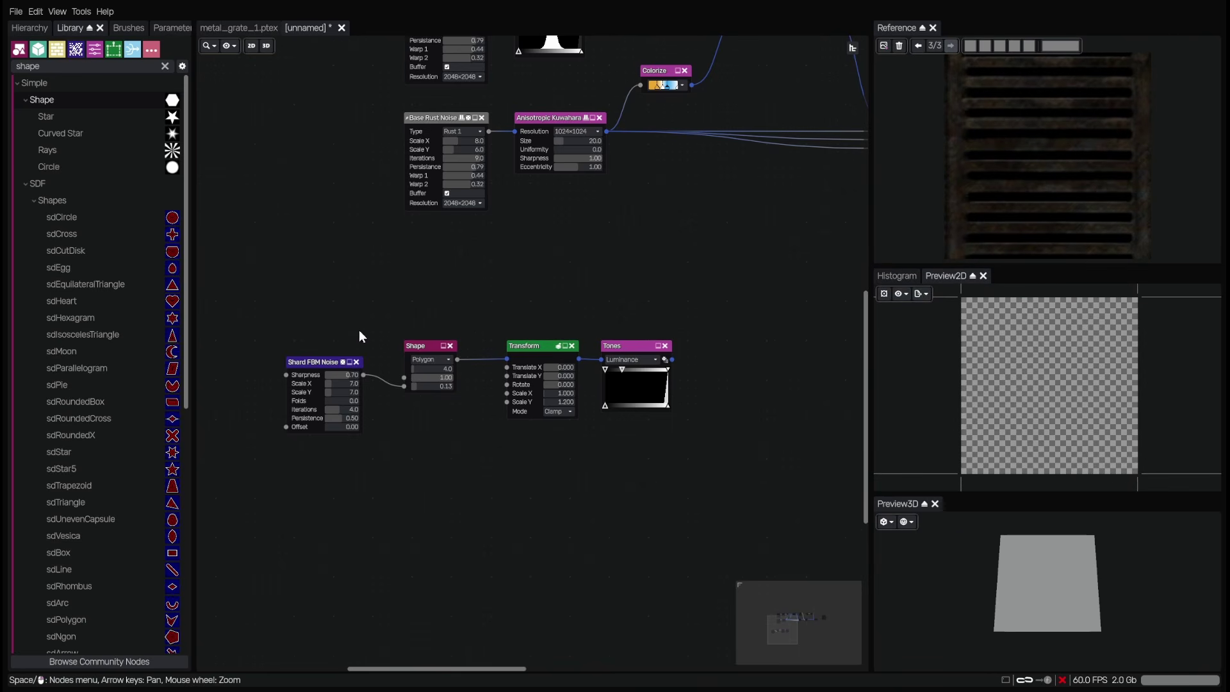
- Add an sdLine node below the Shard FBM Noise node and enlarge the 2D preview
click(55, 574)
drag(331, 525, 331, 524)
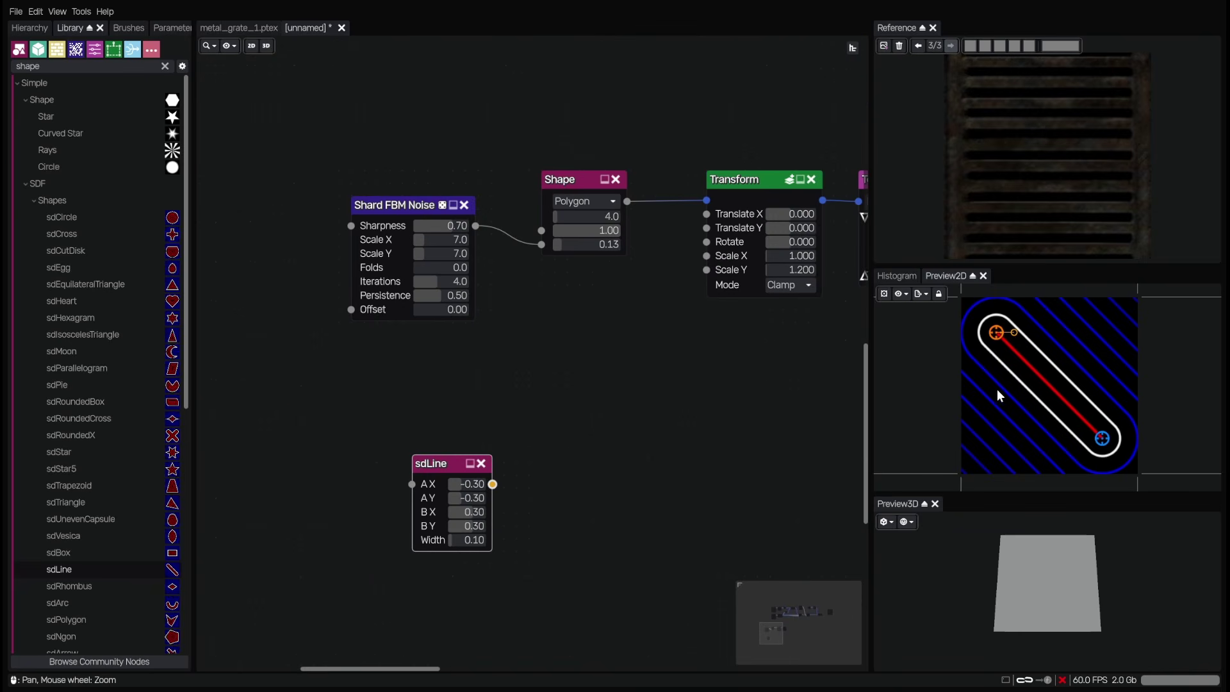
drag(1048, 264, 1048, 132)
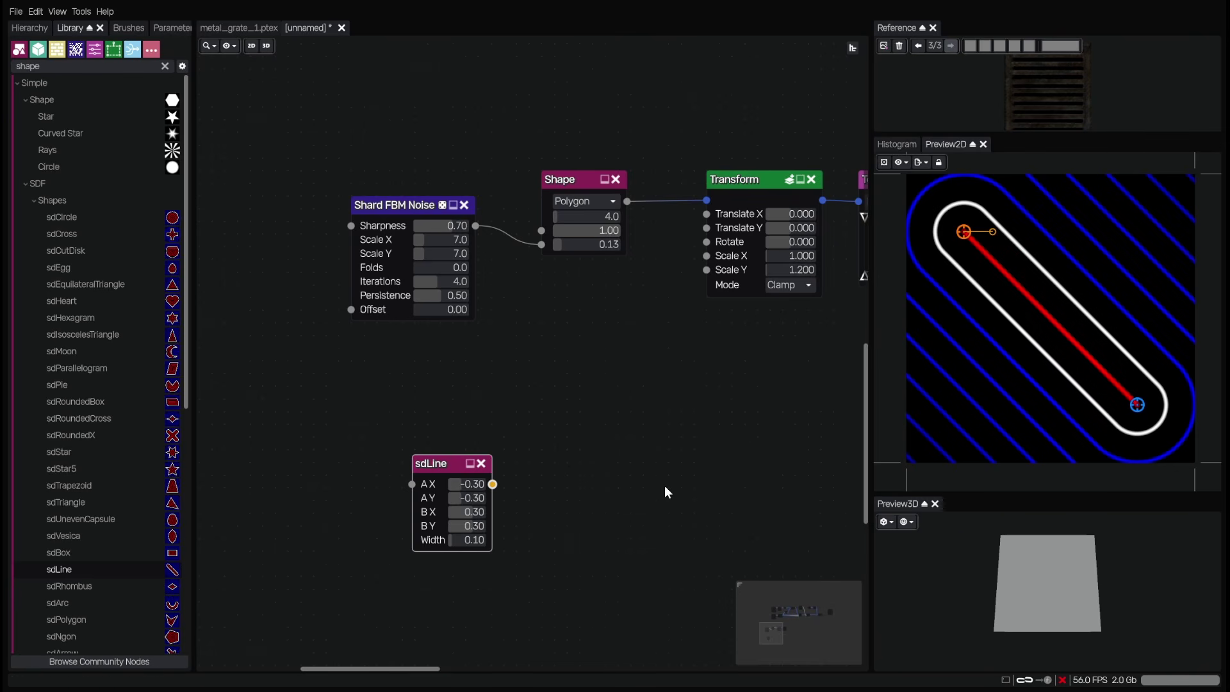
- Connect the sdLine output to a new sdShow node placed close beside it and set its Bevel to 0.02
key(Return)
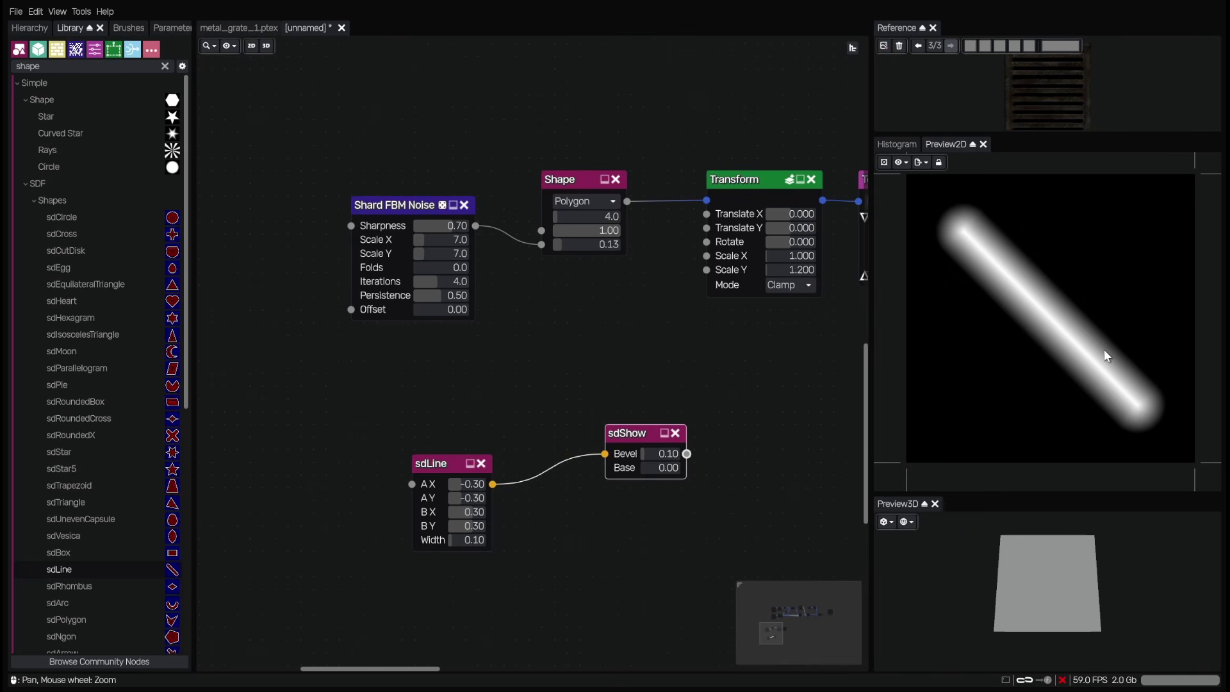
drag(622, 437, 617, 479)
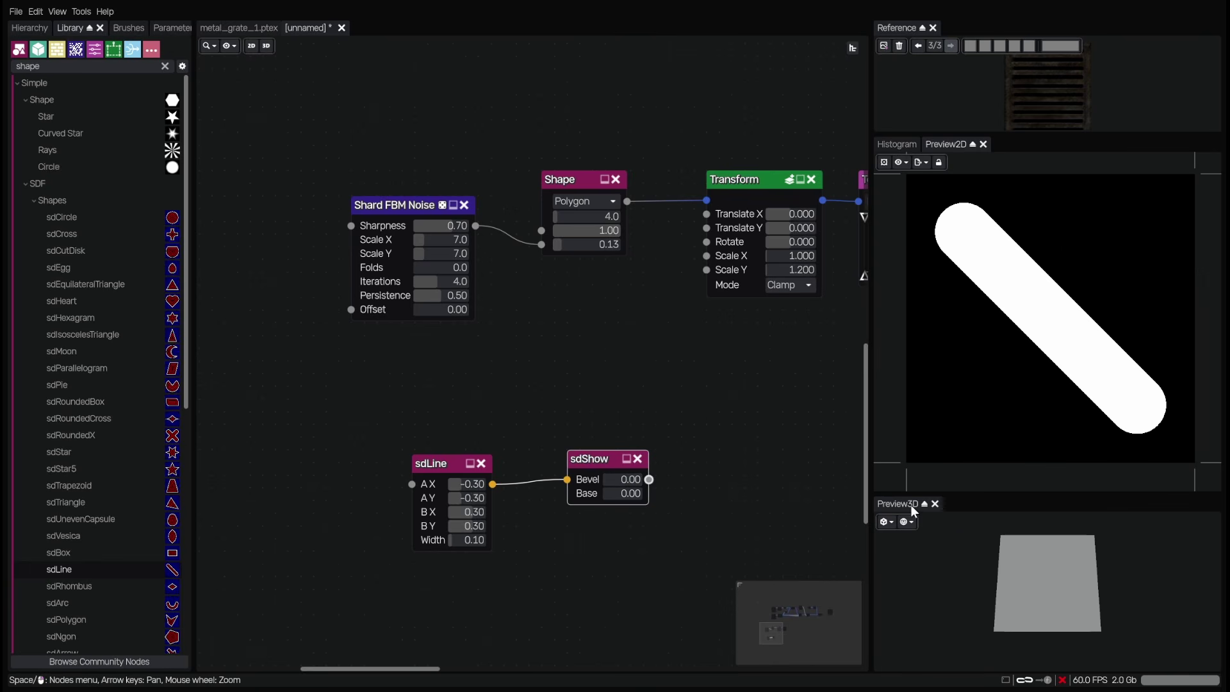
drag(620, 480, 625, 480)
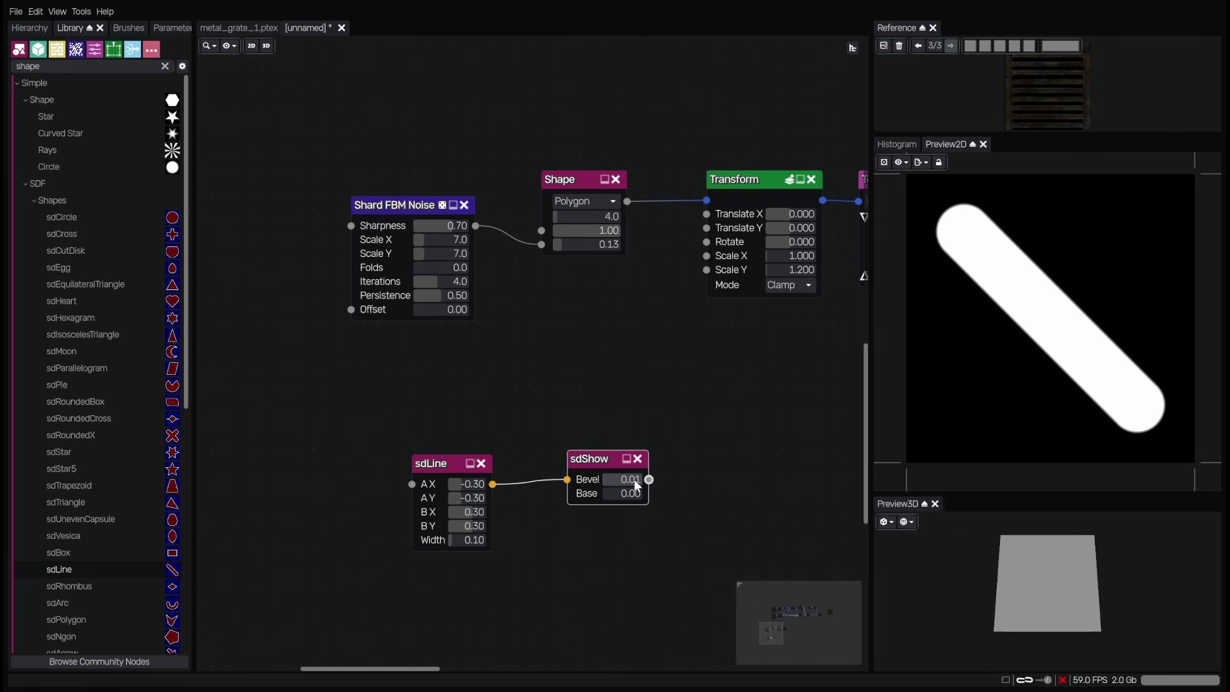
click(635, 479)
text(0.02)
key(Return)
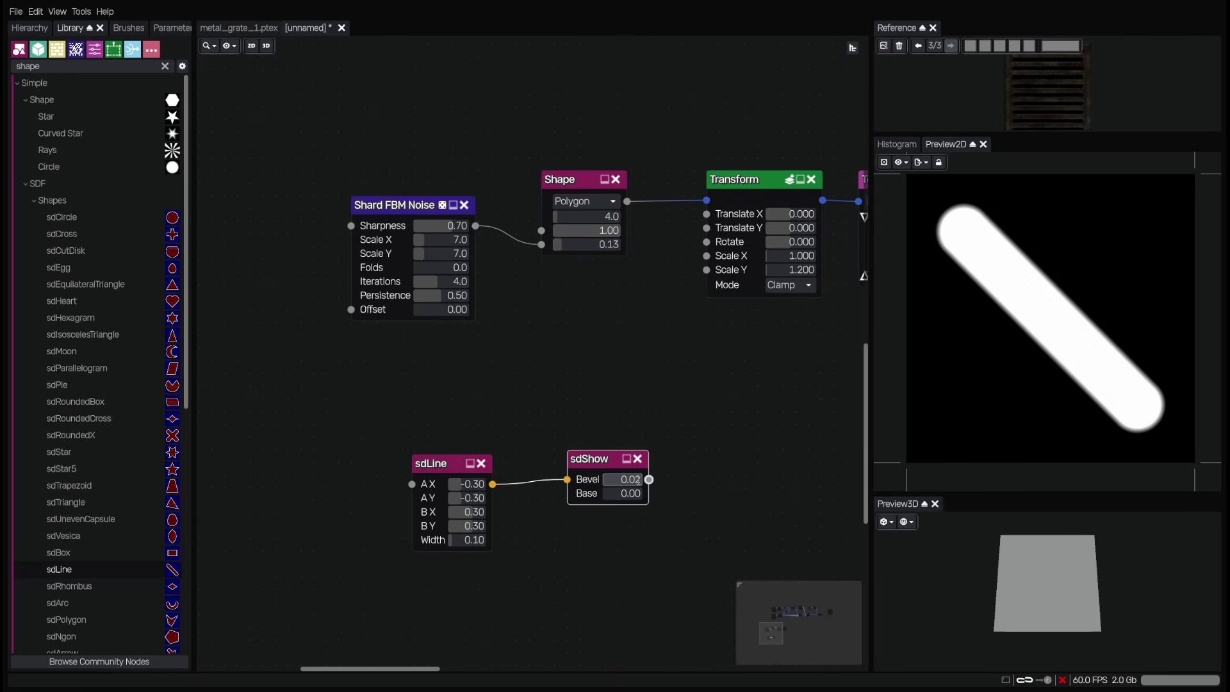
click(444, 465)
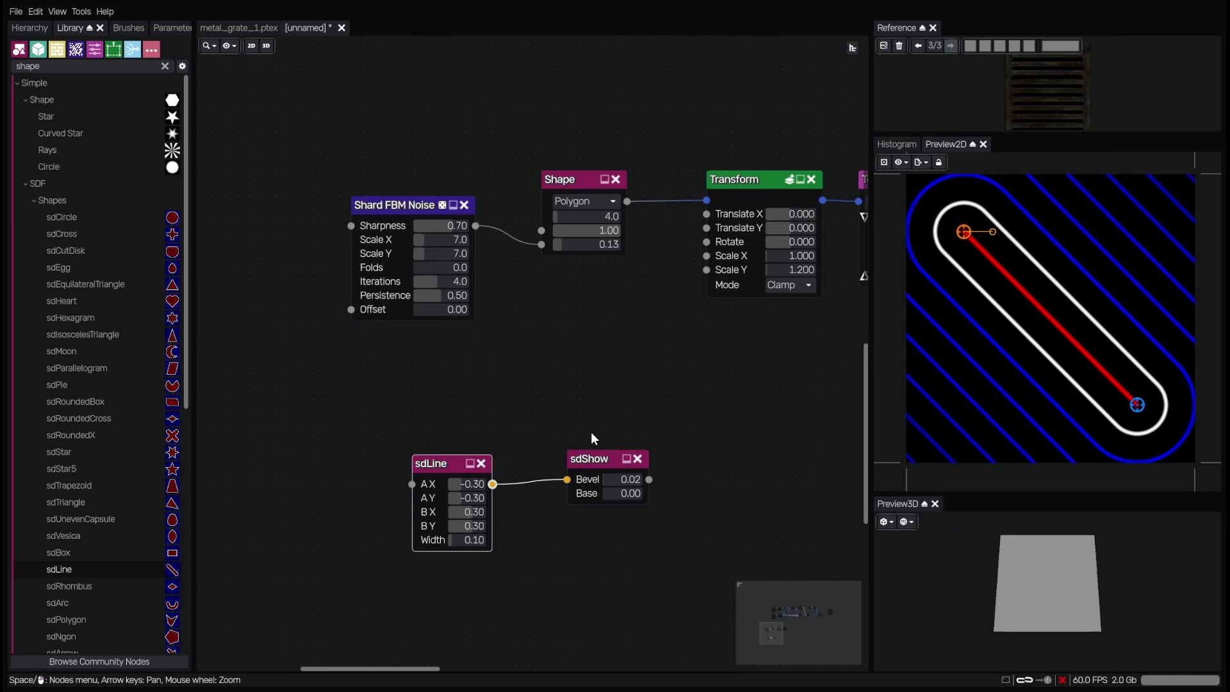
click(475, 484)
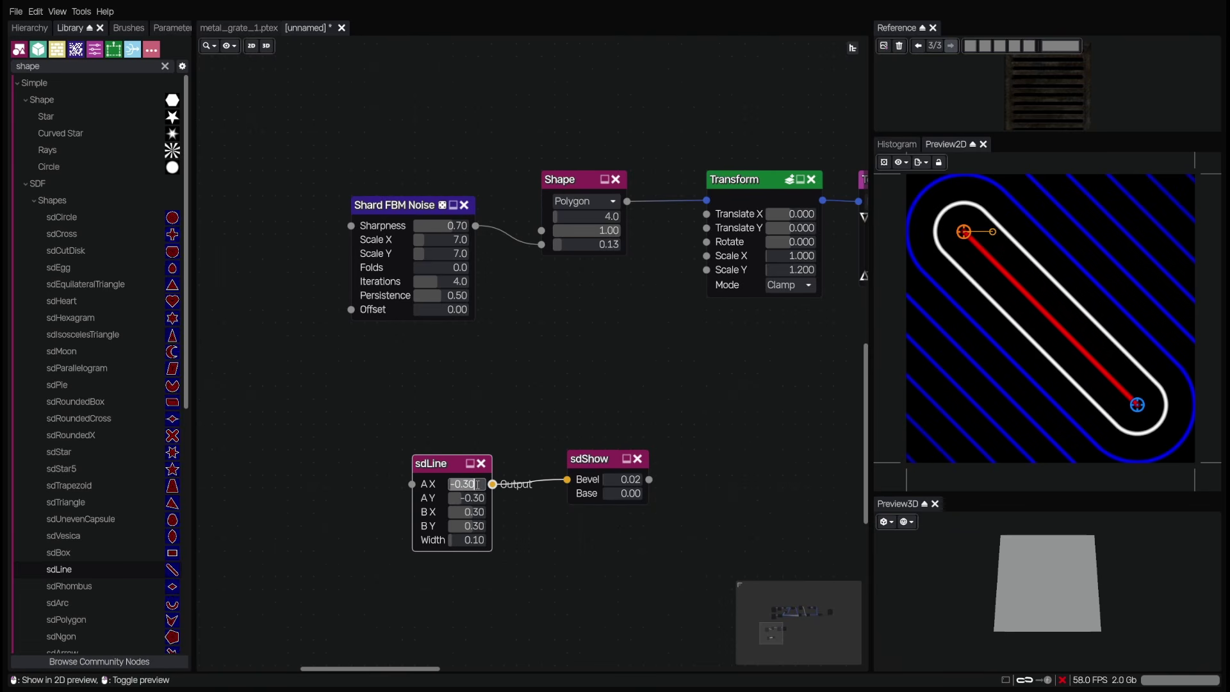
text(0)
key(Return)
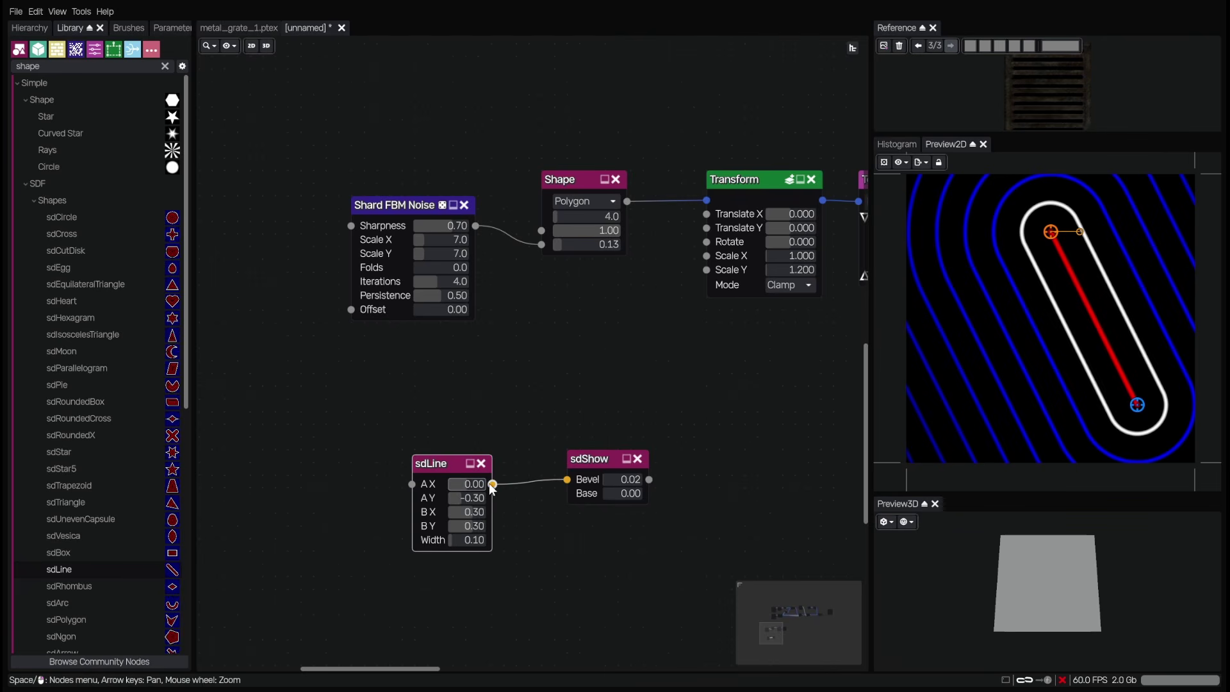
key(ctrl+z)
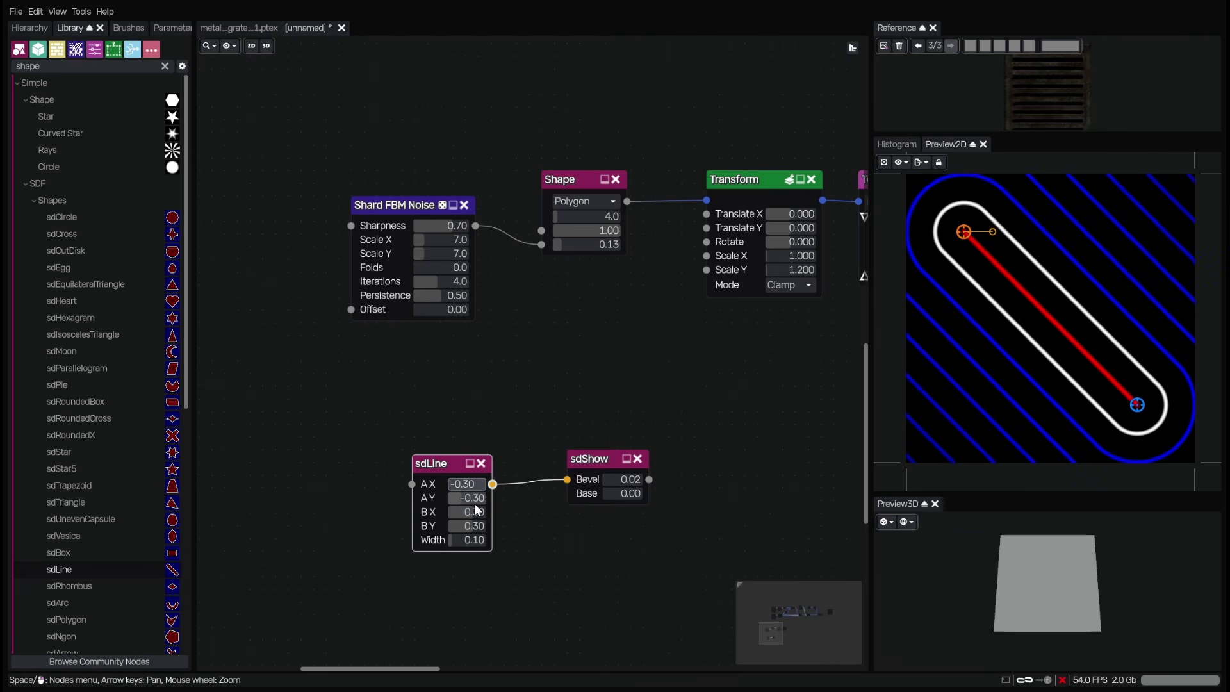
- Make the sdLine horizontal by setting A Y and B Y to 0, and preview the sdShow node
click(474, 500)
text(0)
key(Return)
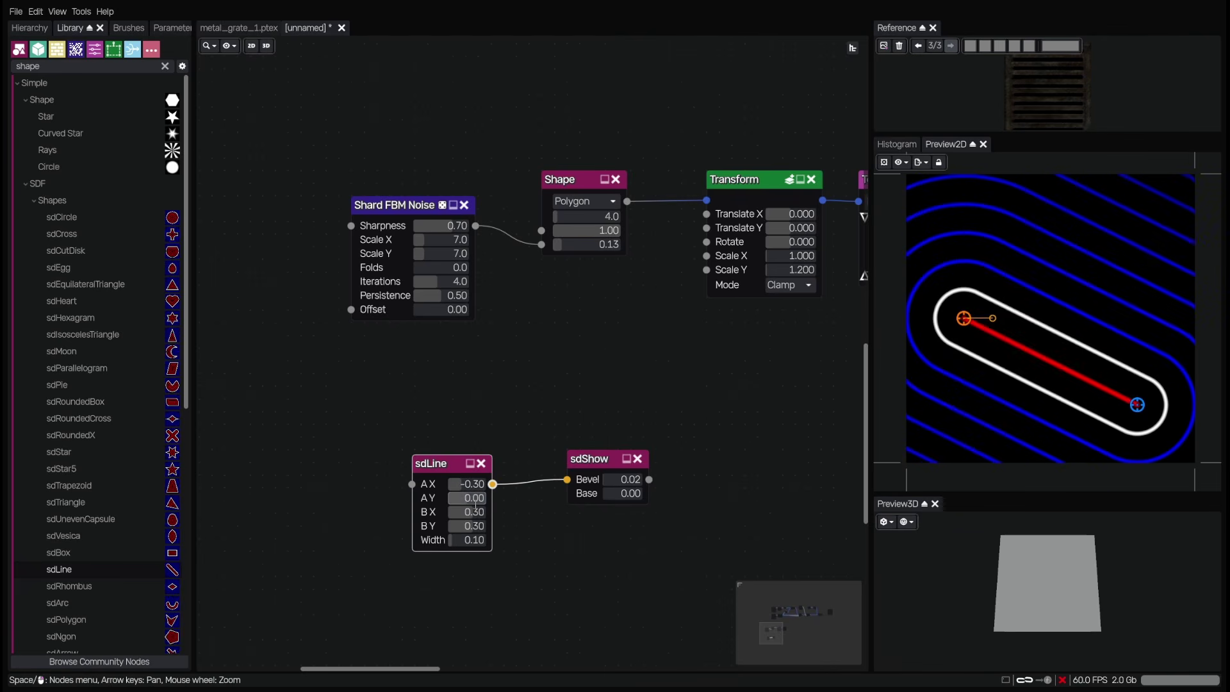
text(0)
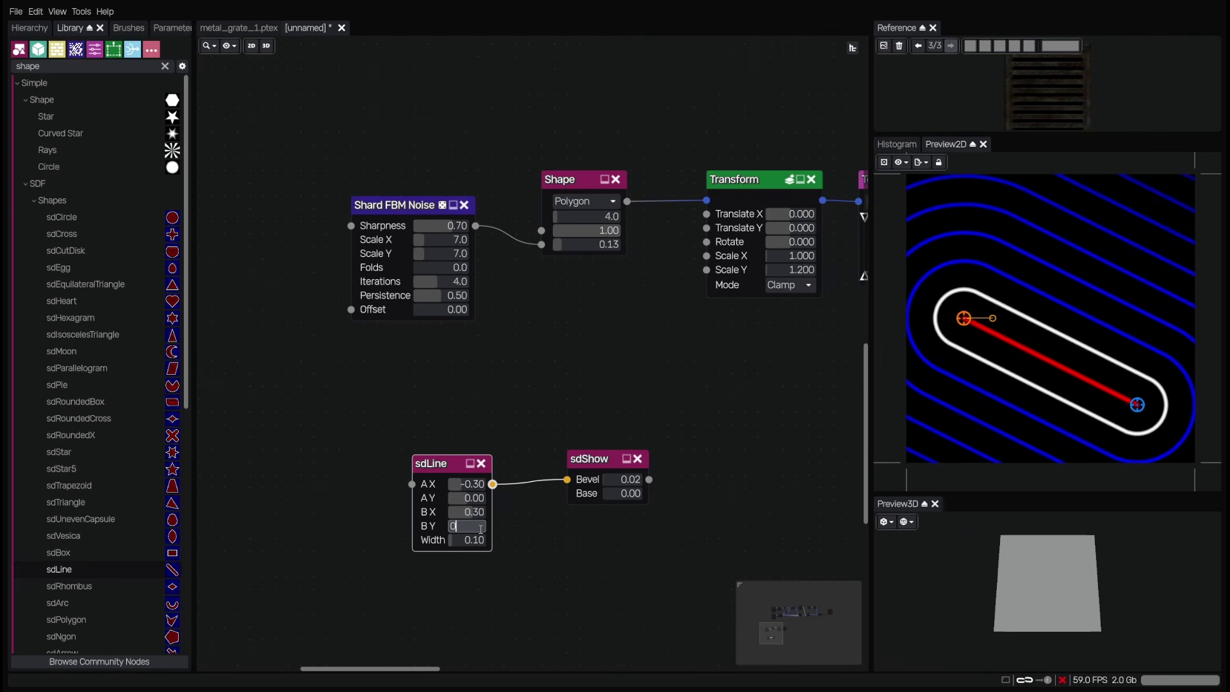
key(Return)
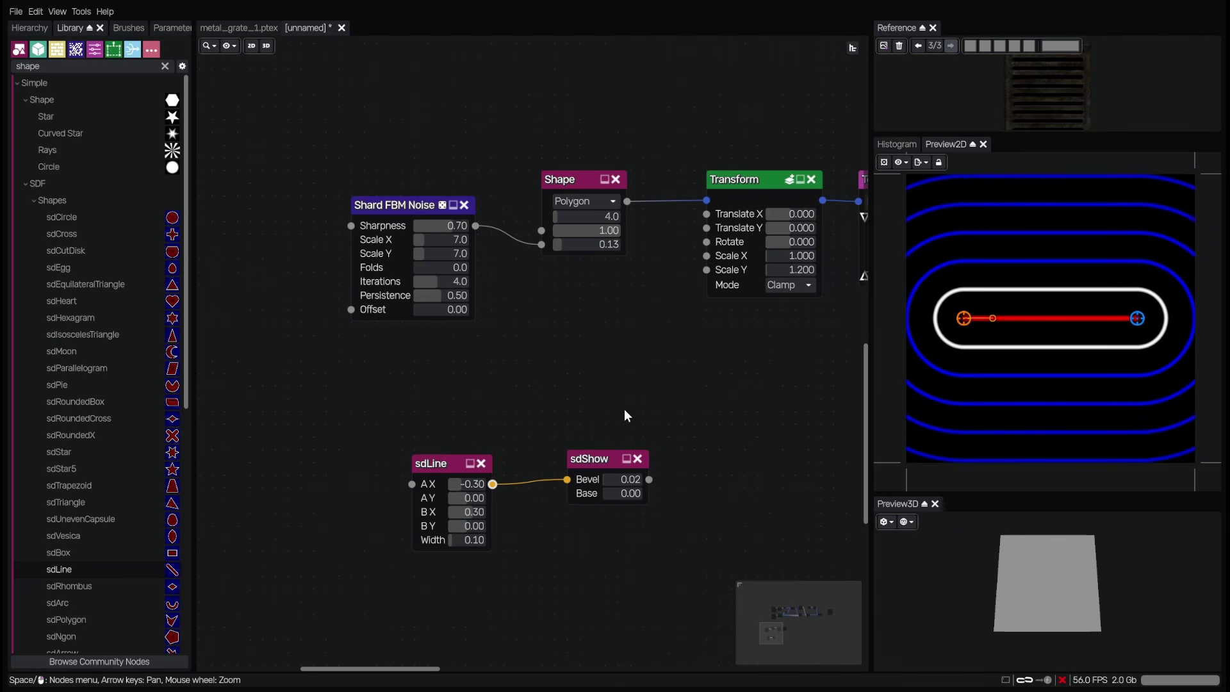
click(596, 462)
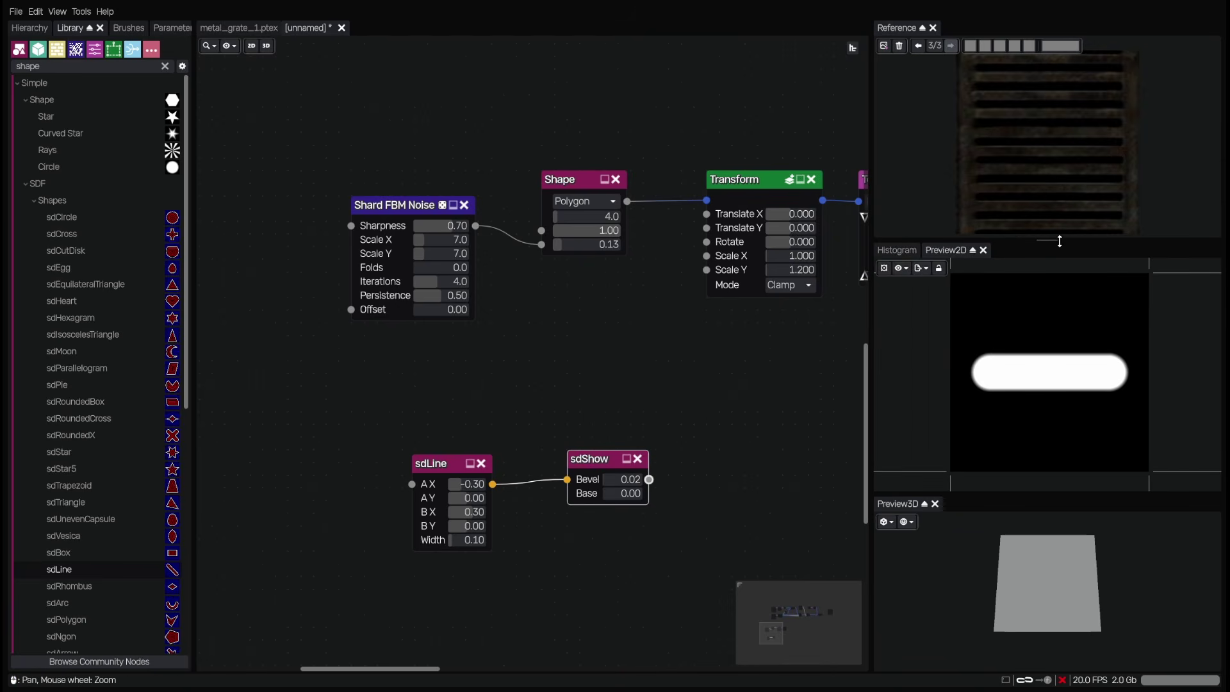
- Align the sdLine node with sdShow and reduce the line's Width to 0.03 while previewing sdShow
drag(440, 468, 443, 463)
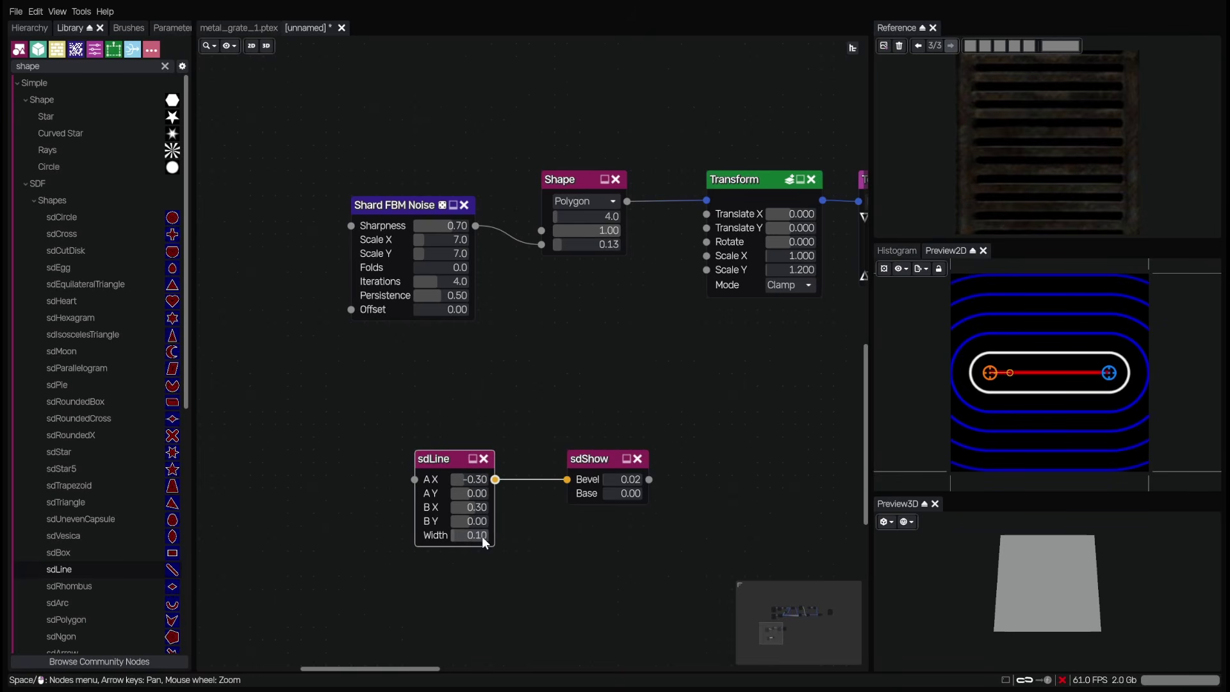
click(481, 536)
scroll(597, 471, up, 2)
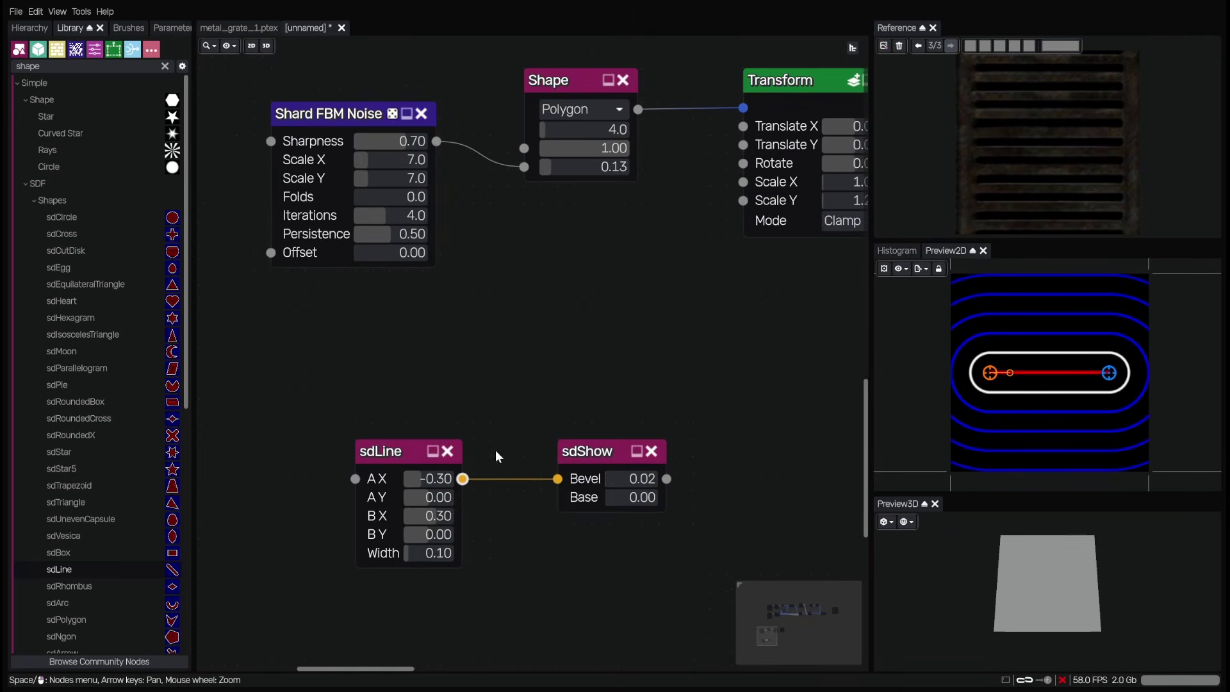
click(579, 453)
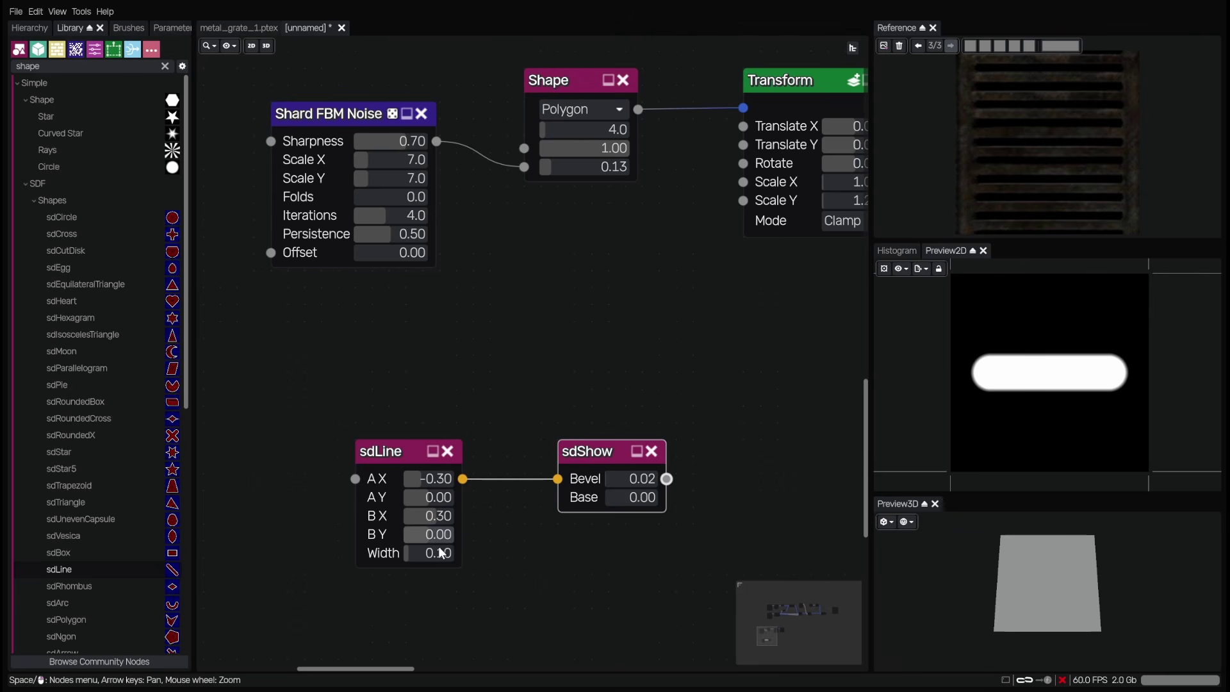
drag(444, 551, 425, 547)
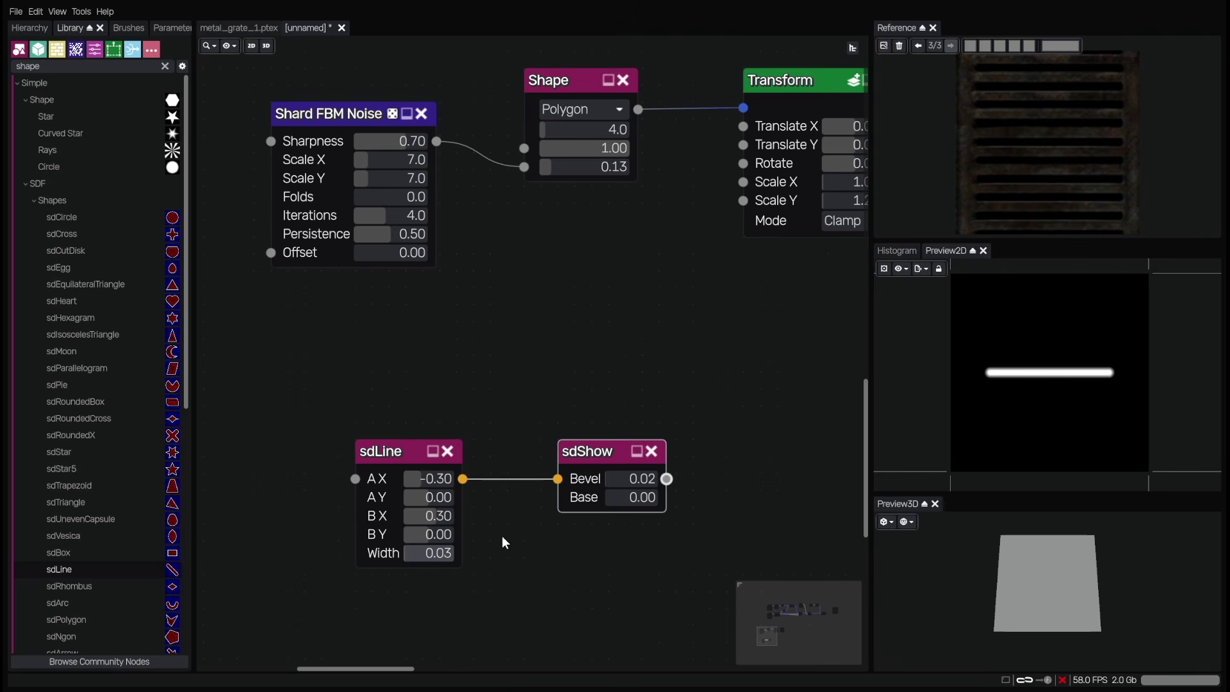
- Lengthen the line by setting sdLine's A X to -0.37 and B X to 0.37
double_click(451, 478)
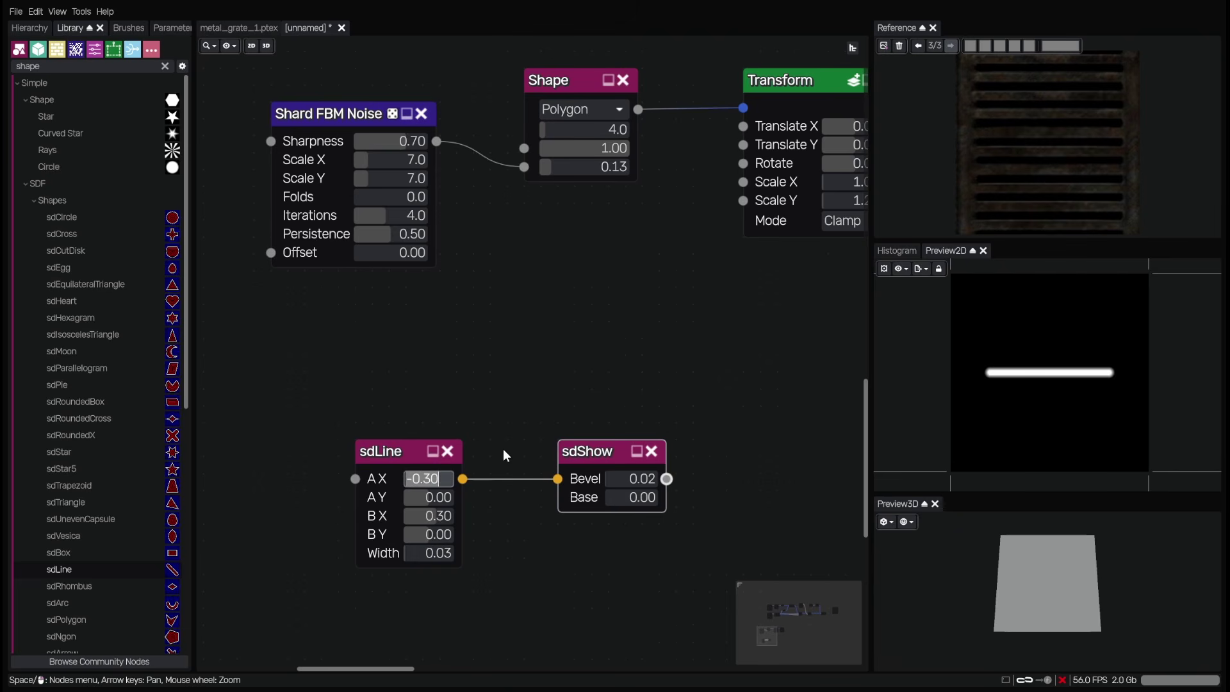
text(-0.37)
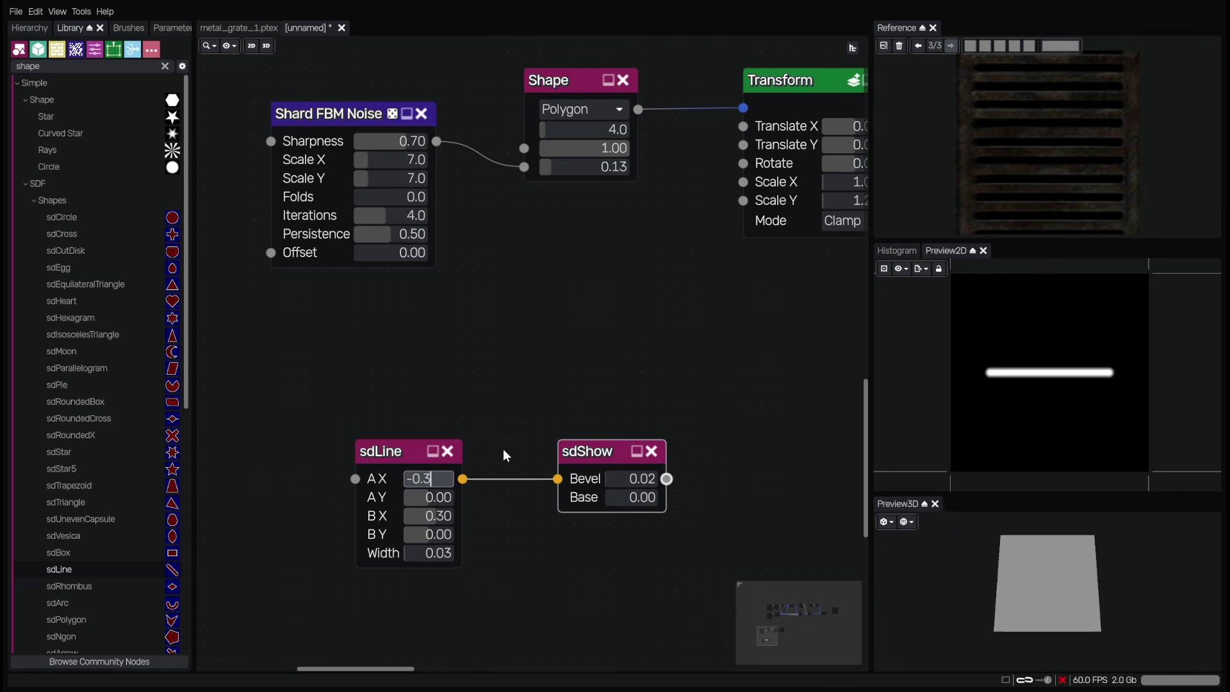
key(Return)
double_click(433, 516)
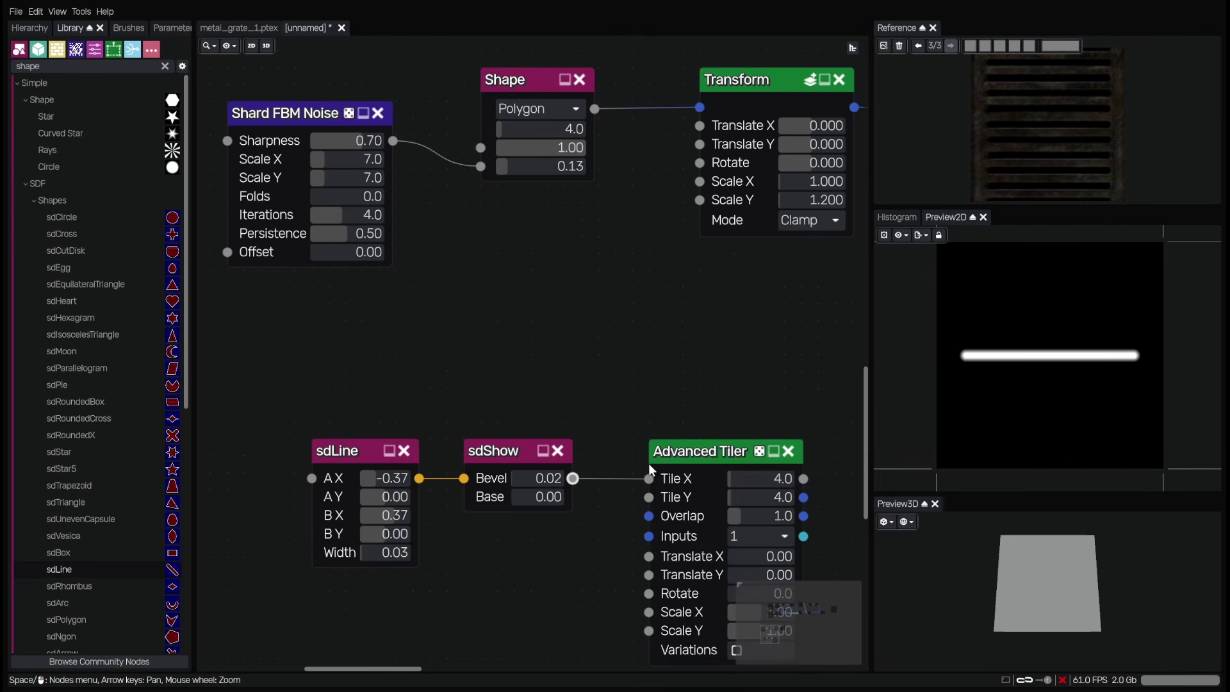
- Feed sdShow into a new Advanced Tiler node and set Tile X to 1 and Tile Y to 10
scroll(724, 400, down, 2)
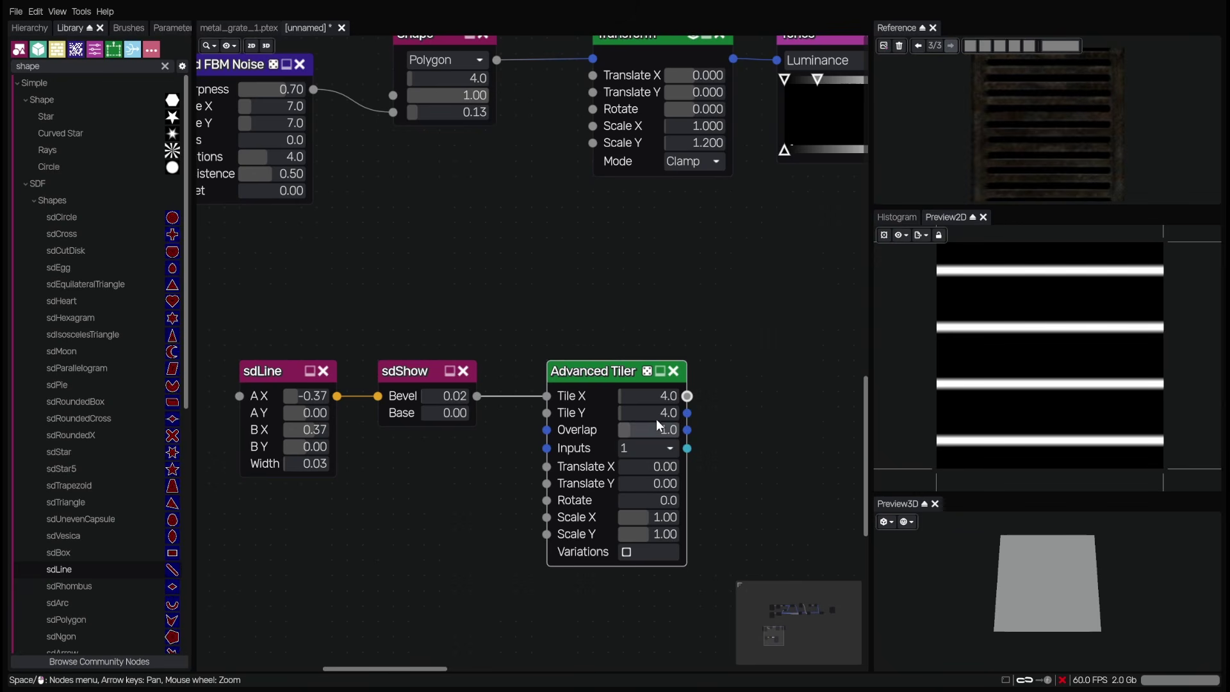
double_click(651, 400)
text(1)
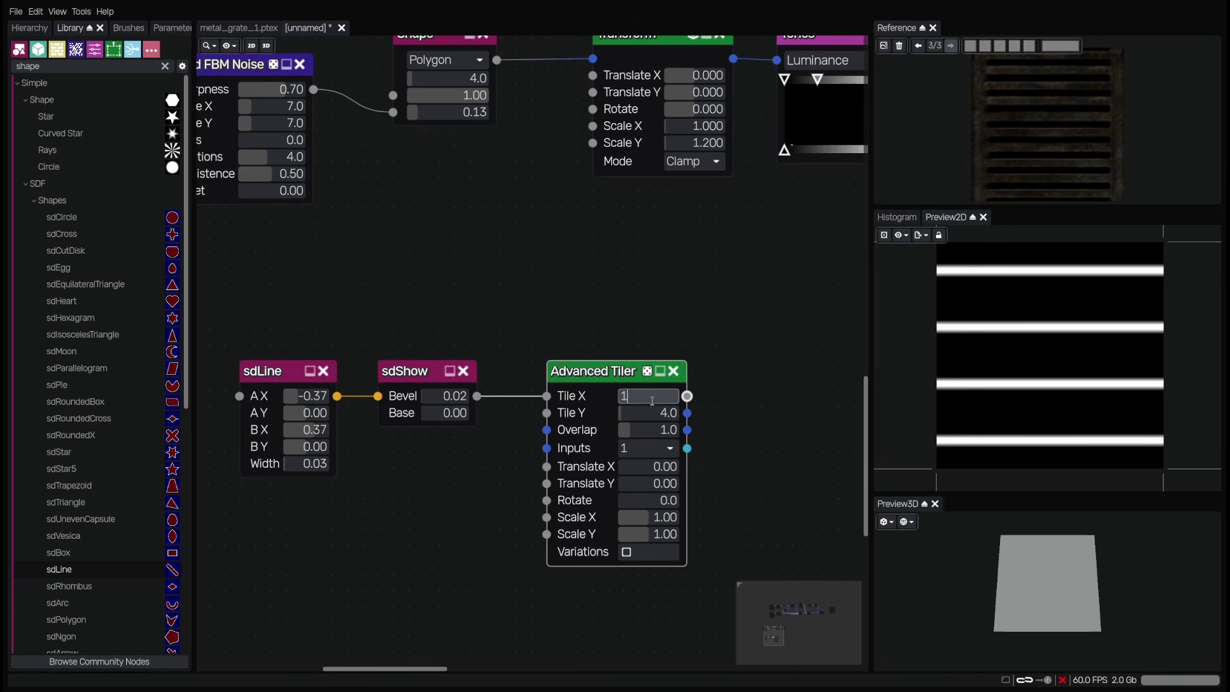
key(Tab)
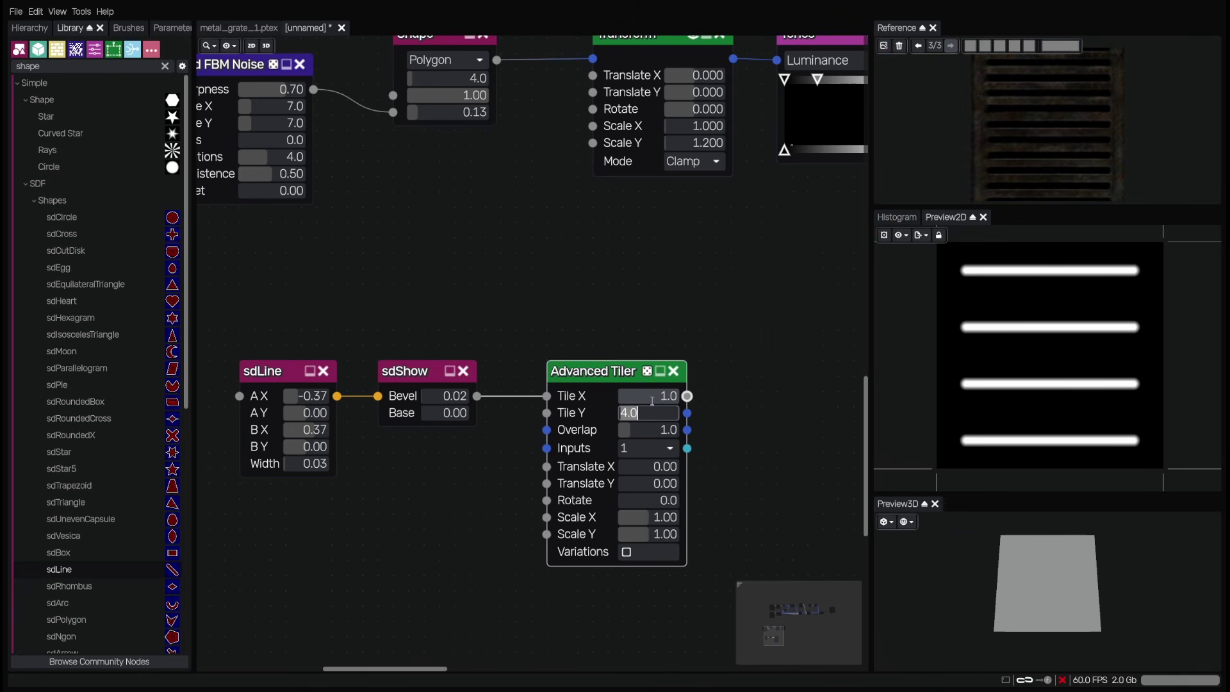
text(10)
key(Return)
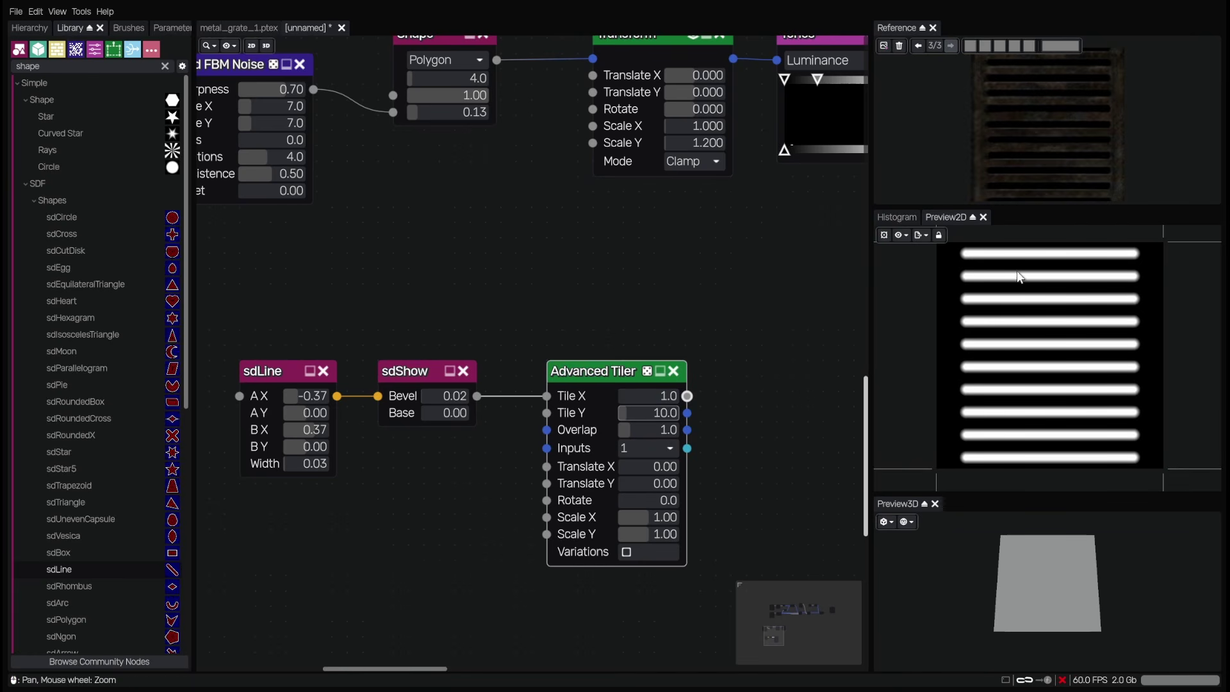
- Compare the tiled bars with the reference grate and set the Advanced Tiler's Translate Y to 0.5
drag(1040, 211, 1039, 344)
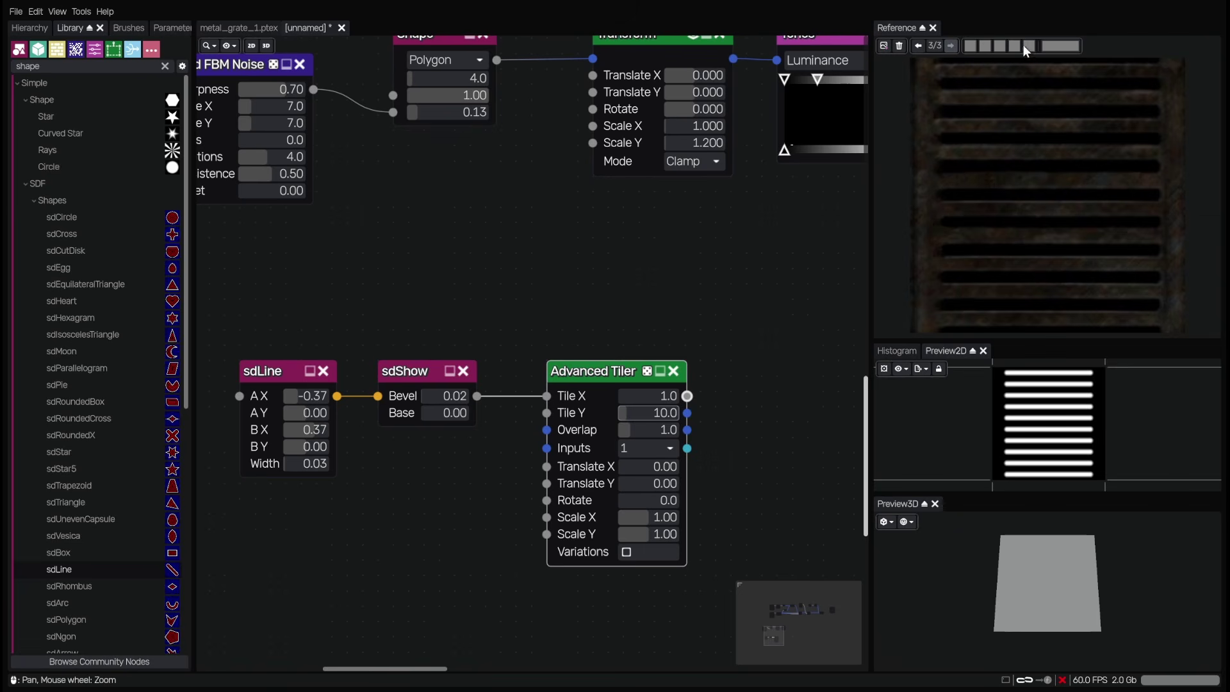
scroll(1044, 264, down, 2)
scroll(1034, 214, up, 2)
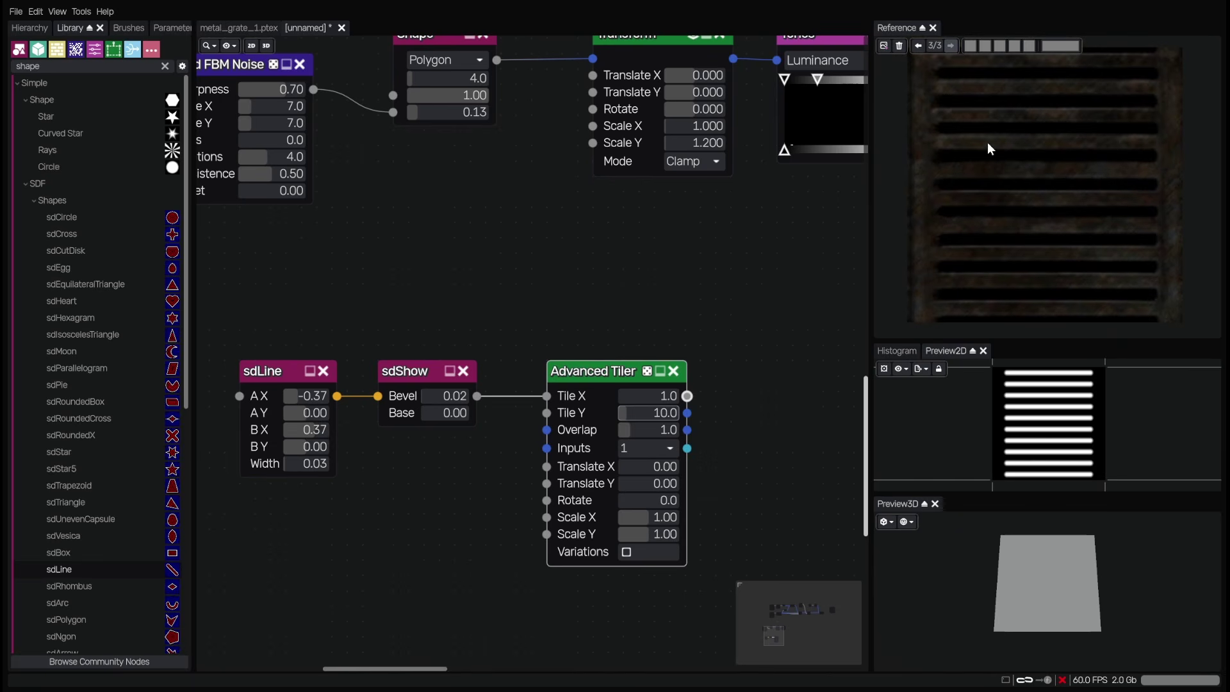
drag(1047, 343, 1047, 194)
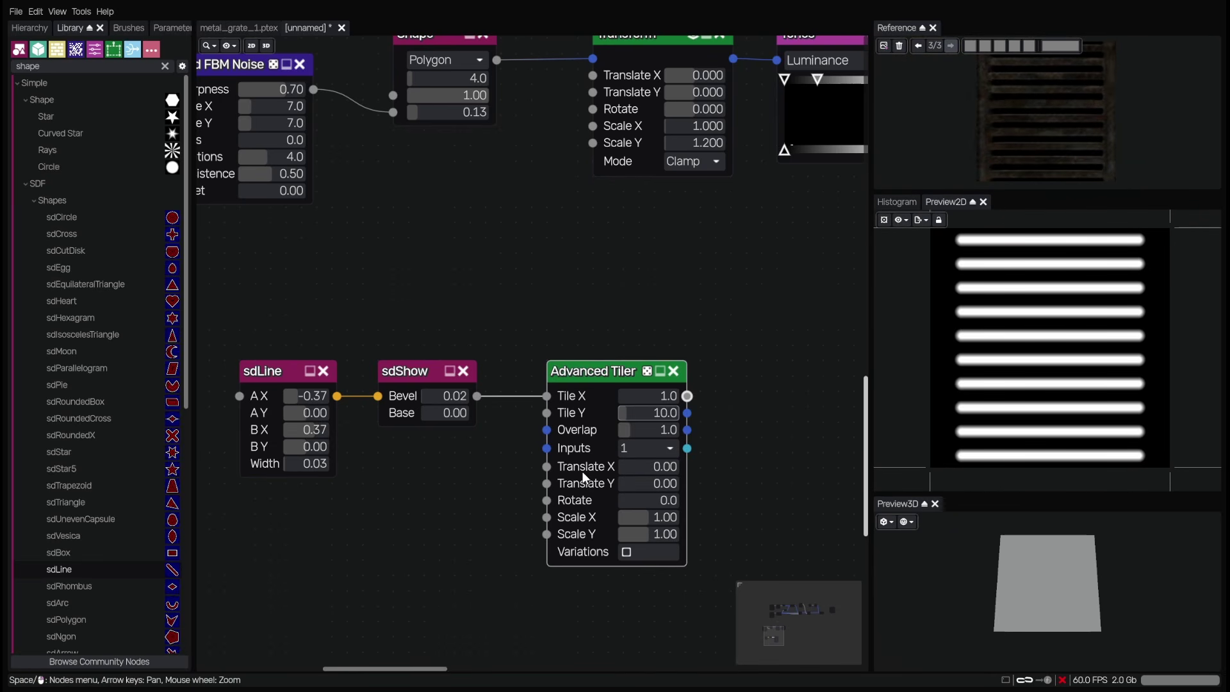
drag(666, 486, 695, 479)
click(672, 484)
text(.5)
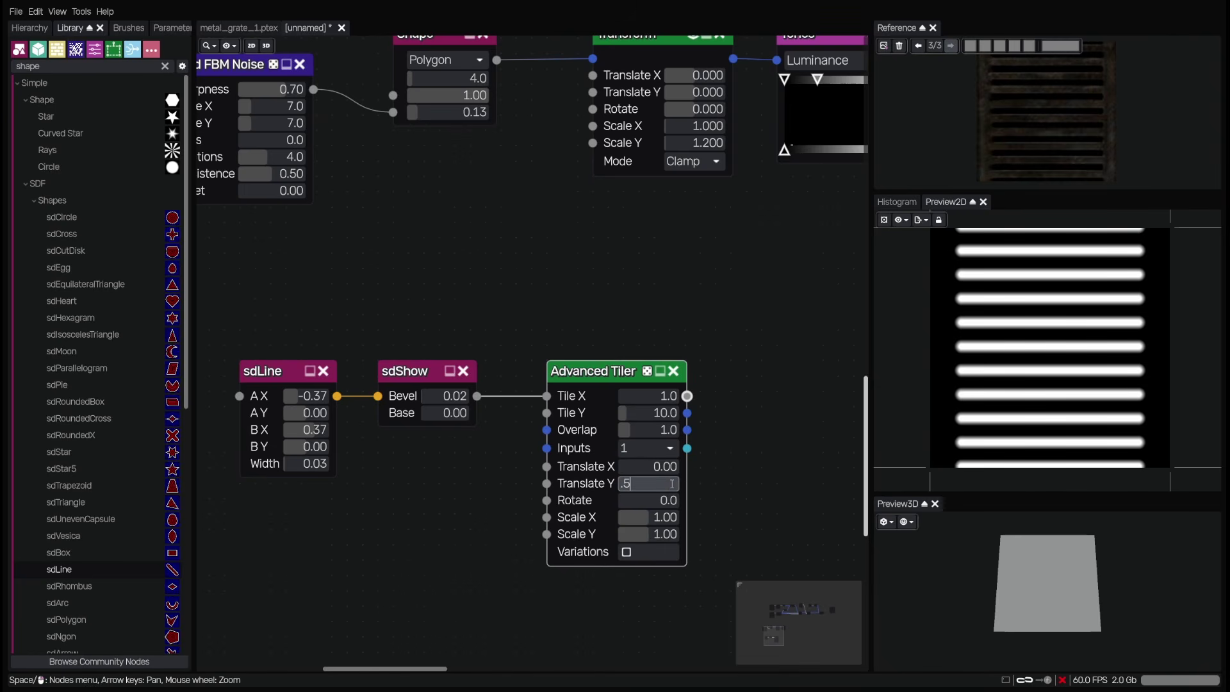
key(Return)
drag(1068, 191, 1065, 165)
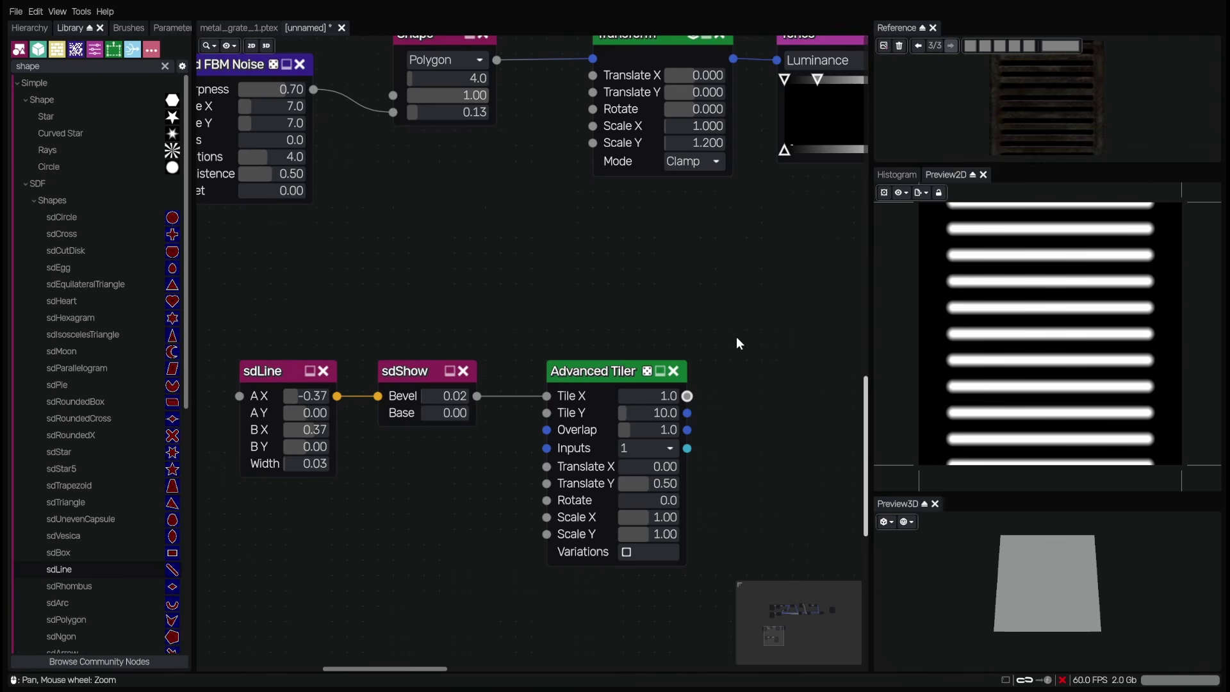
- Connect the Advanced Tiler's main output to a new Invert node
scroll(730, 328, down, 3)
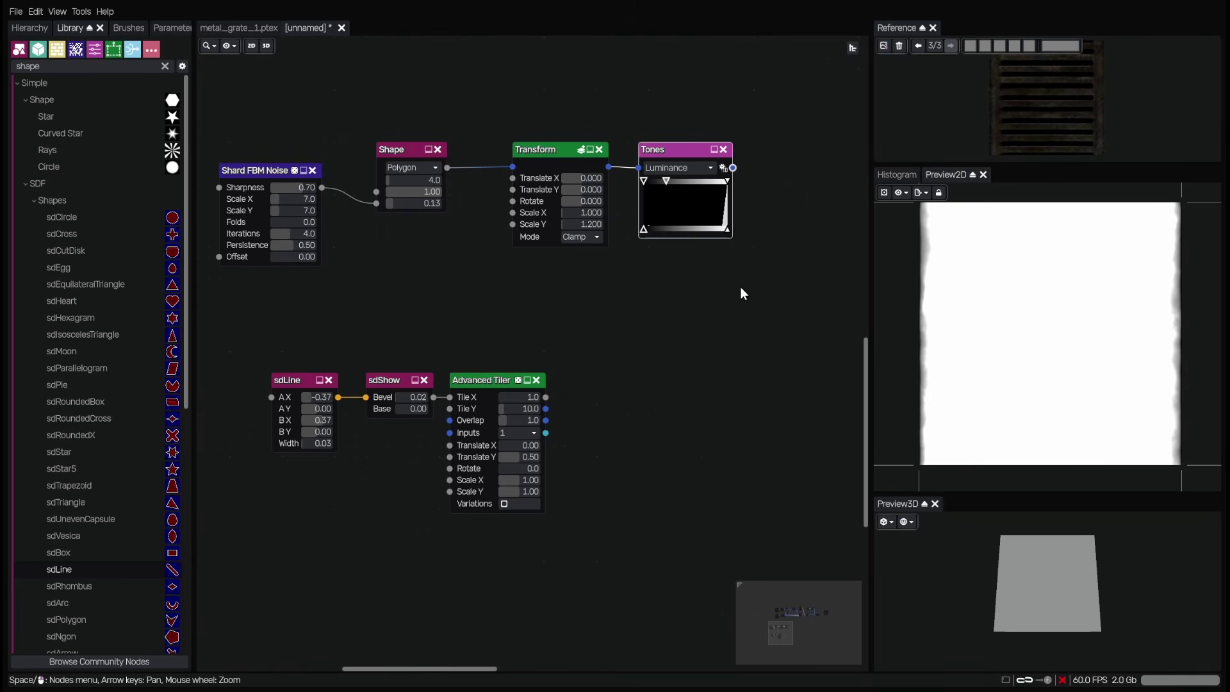
click(489, 383)
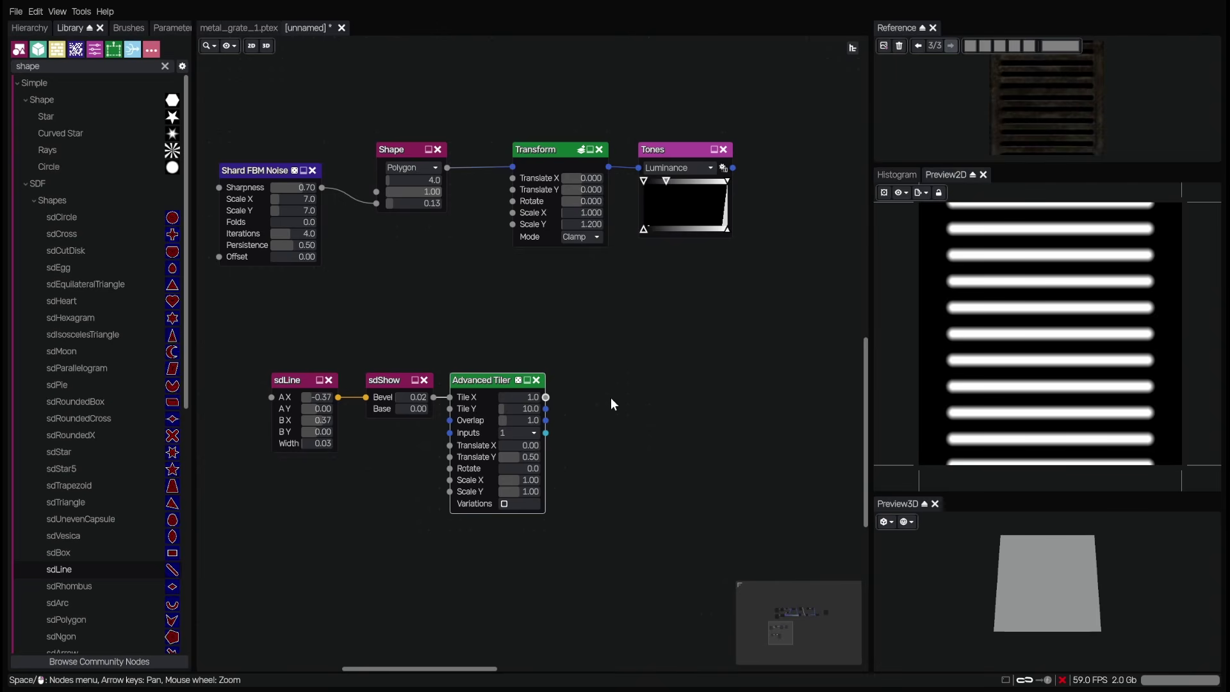
key(i)
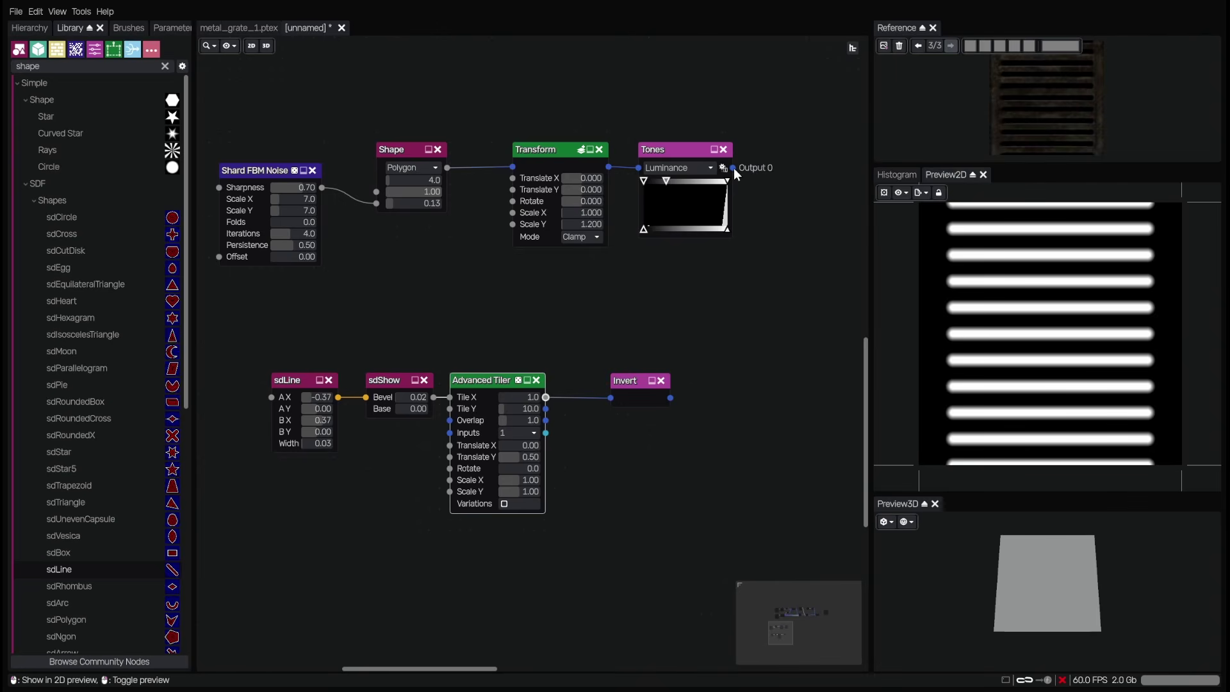
- Multiply the inverted slots with the frame's Tones output in a new Blend node at opacity 1.00
click(631, 382)
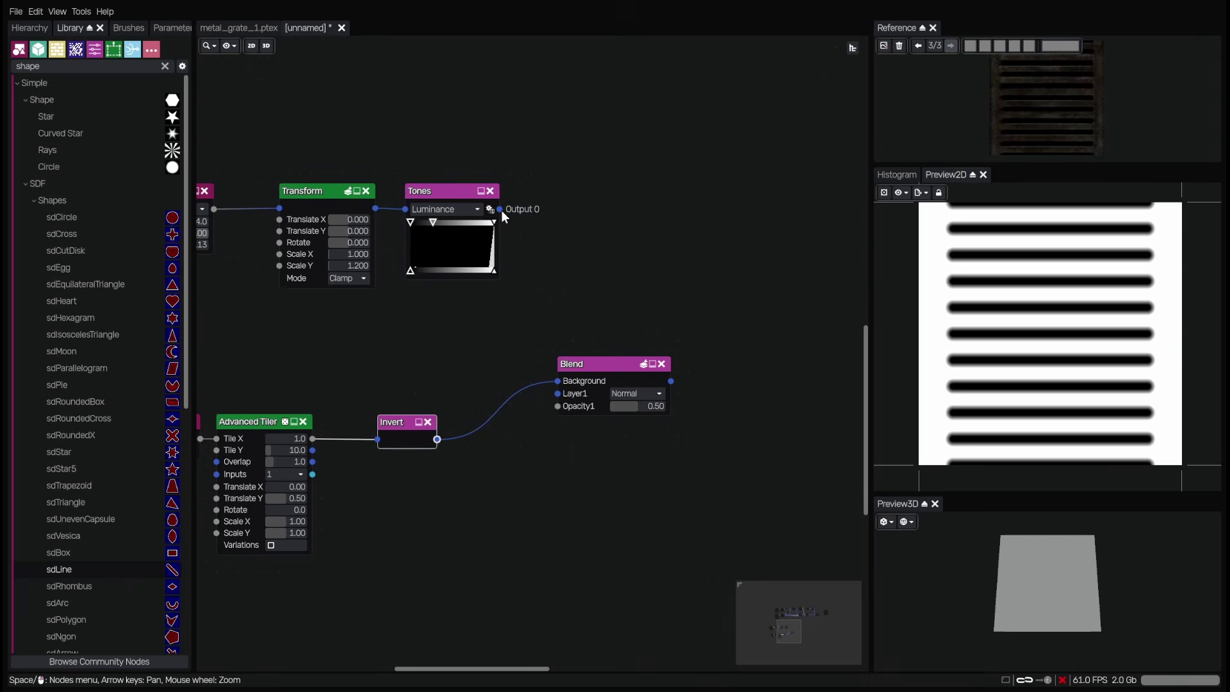
drag(501, 210, 558, 394)
click(616, 364)
drag(642, 408, 647, 411)
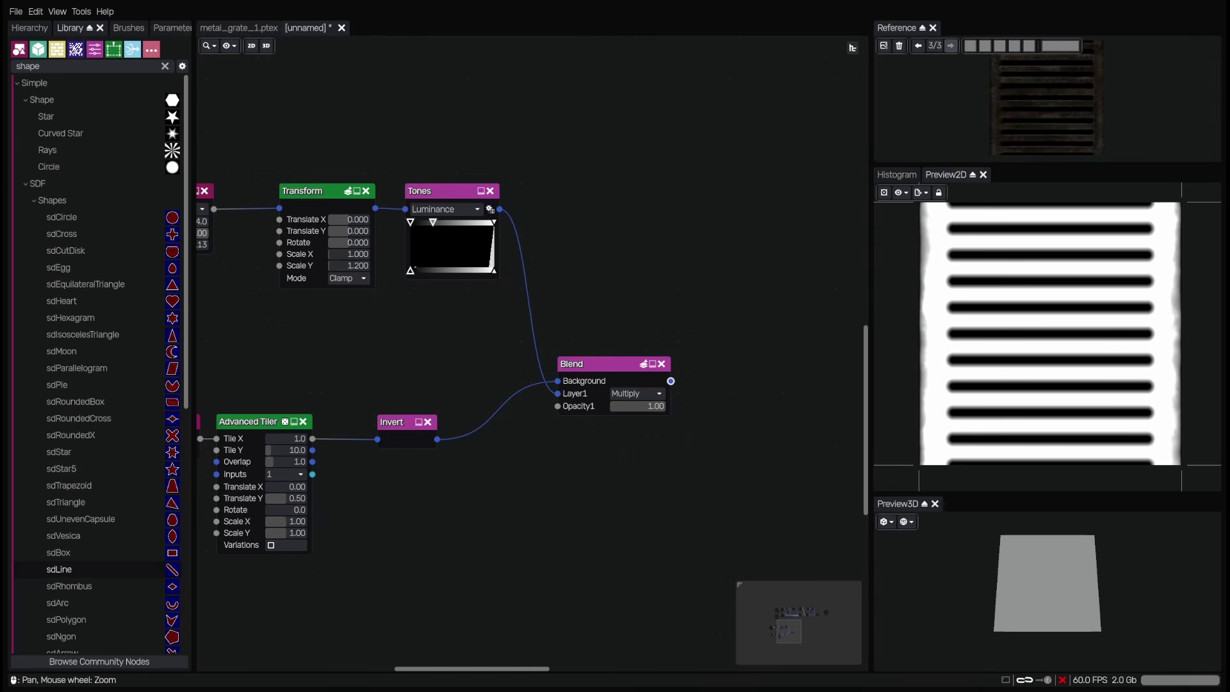
- Feed the slot-and-frame Blend into a new Tones node and narrow its output range to mid-greys
scroll(593, 391, down, 1)
click(527, 376)
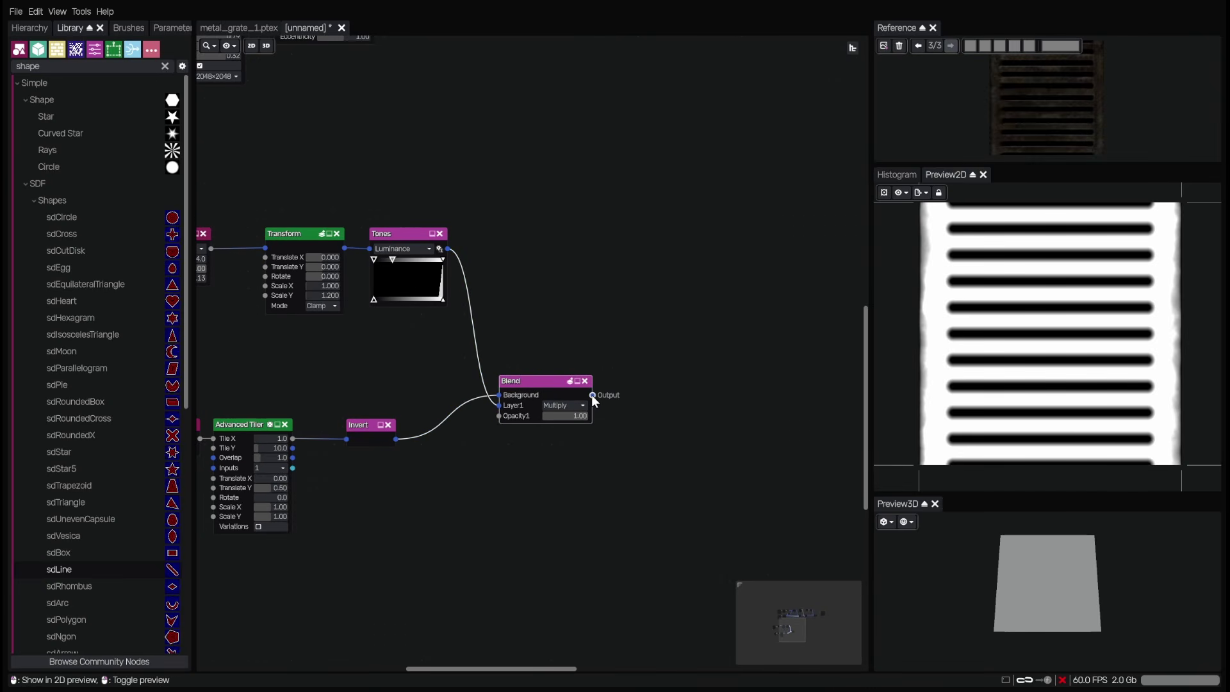
drag(591, 395, 648, 401)
key(Return)
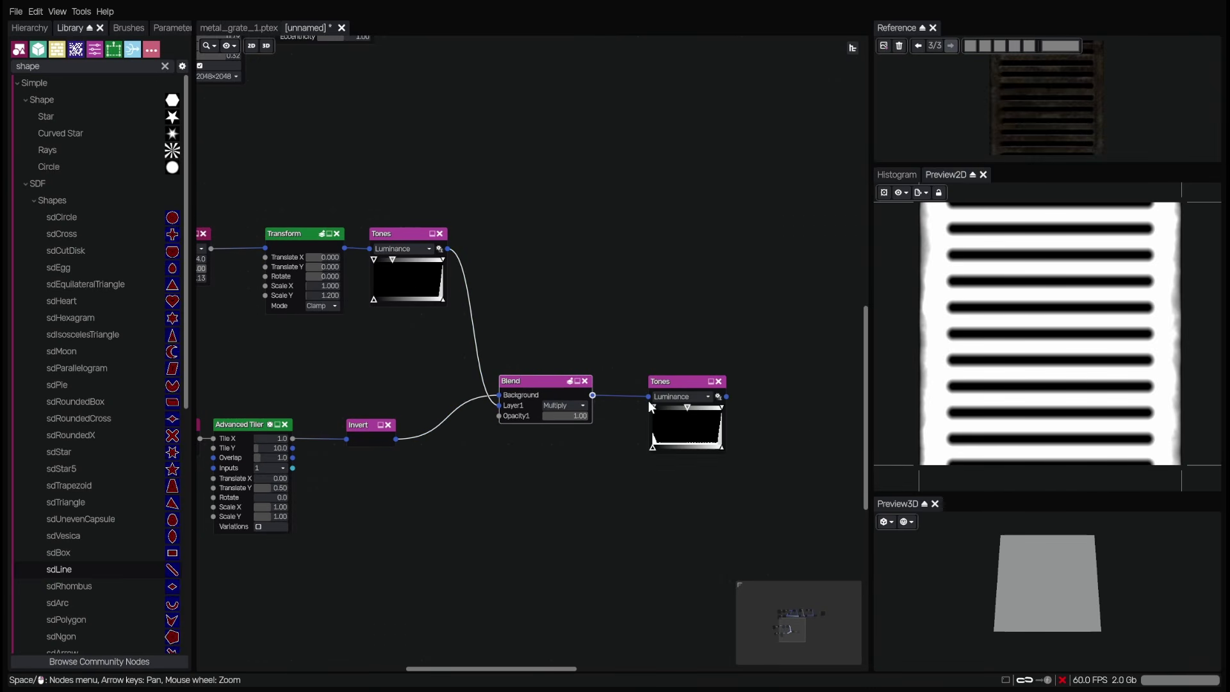
click(663, 382)
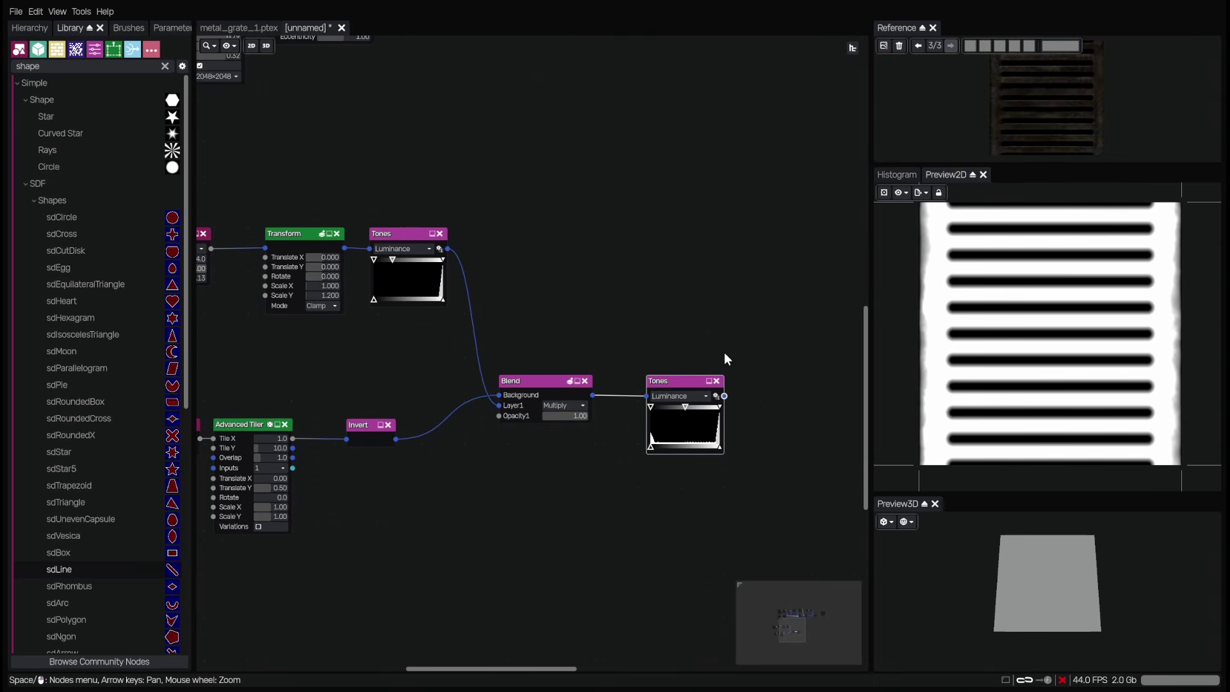
drag(651, 446, 693, 446)
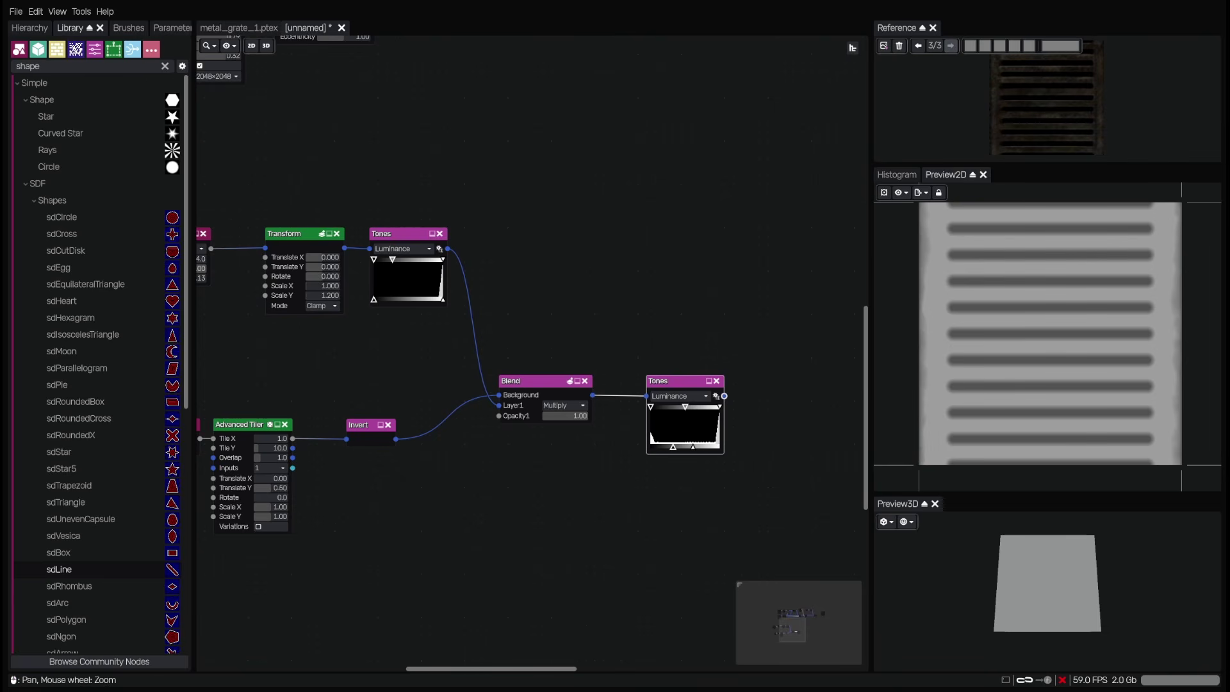
- Feed the new Tones node into an HBAO node and connect that to the material's Ambient occlusion input
drag(792, 359, 703, 376)
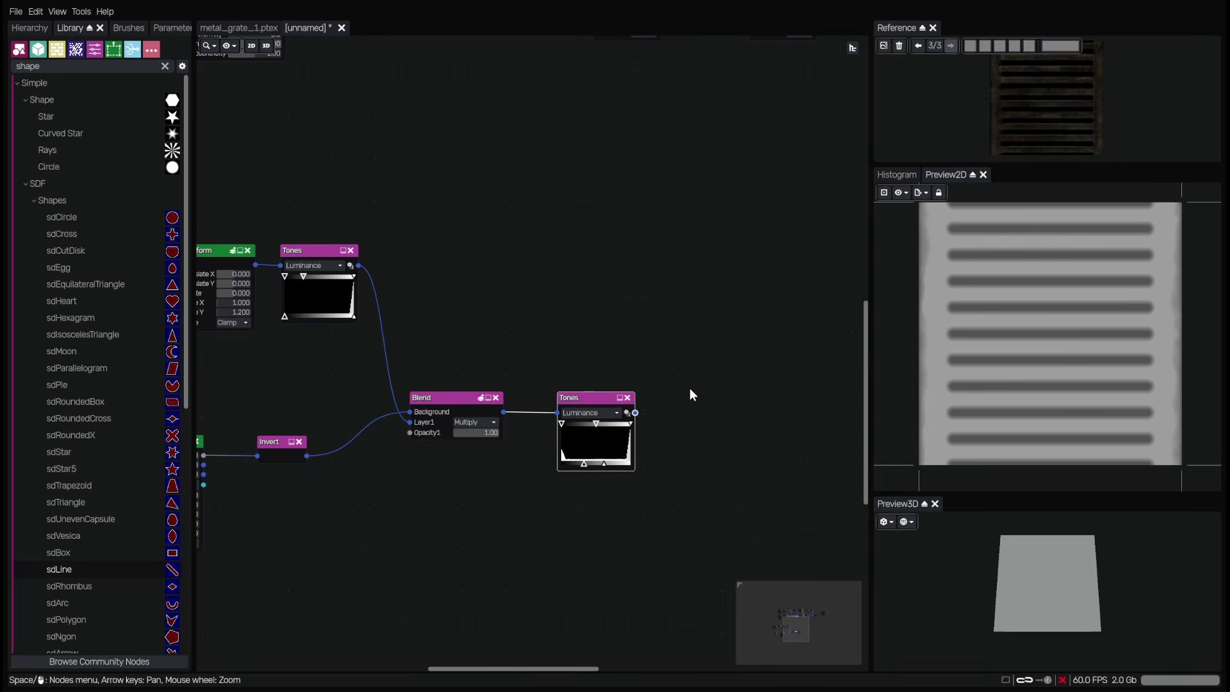
key(space)
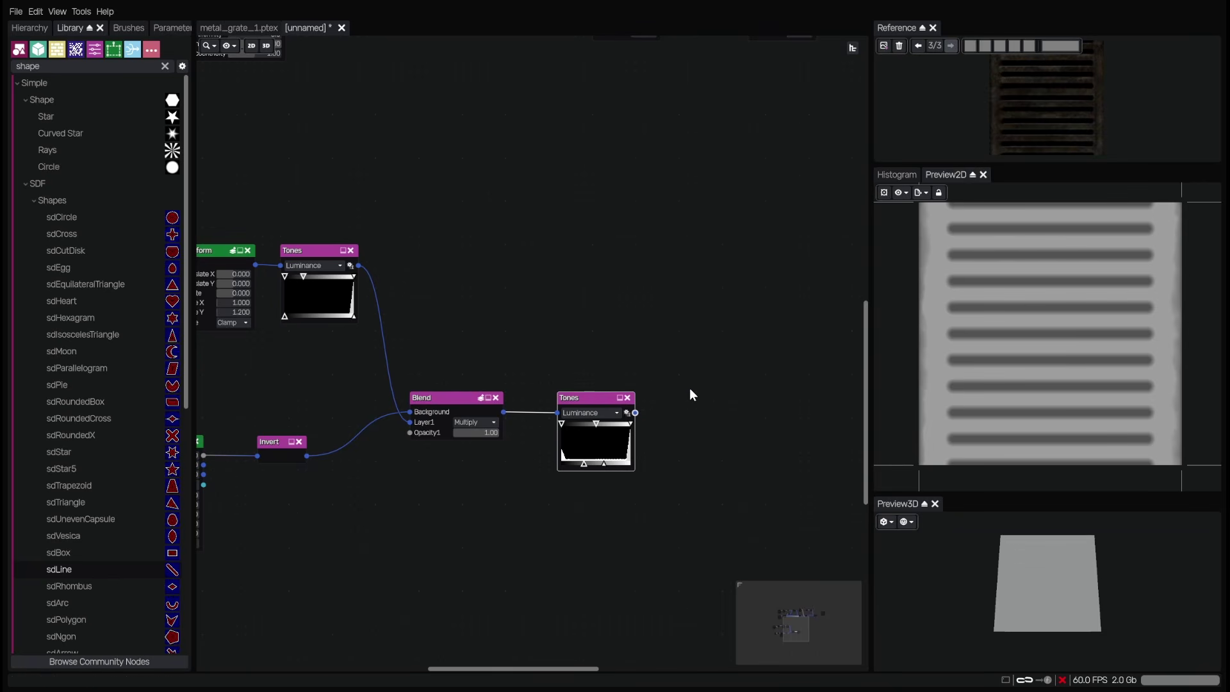
click(728, 371)
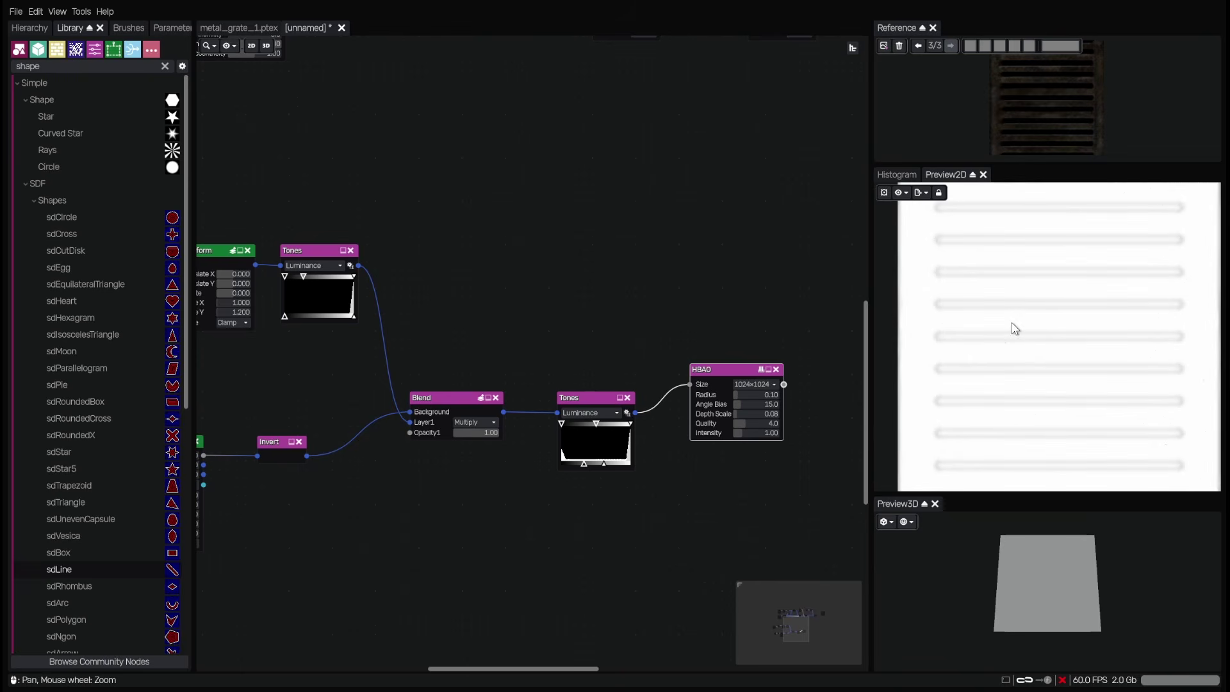
scroll(1012, 321, up, 1)
drag(648, 294, 298, 399)
scroll(298, 399, down, 3)
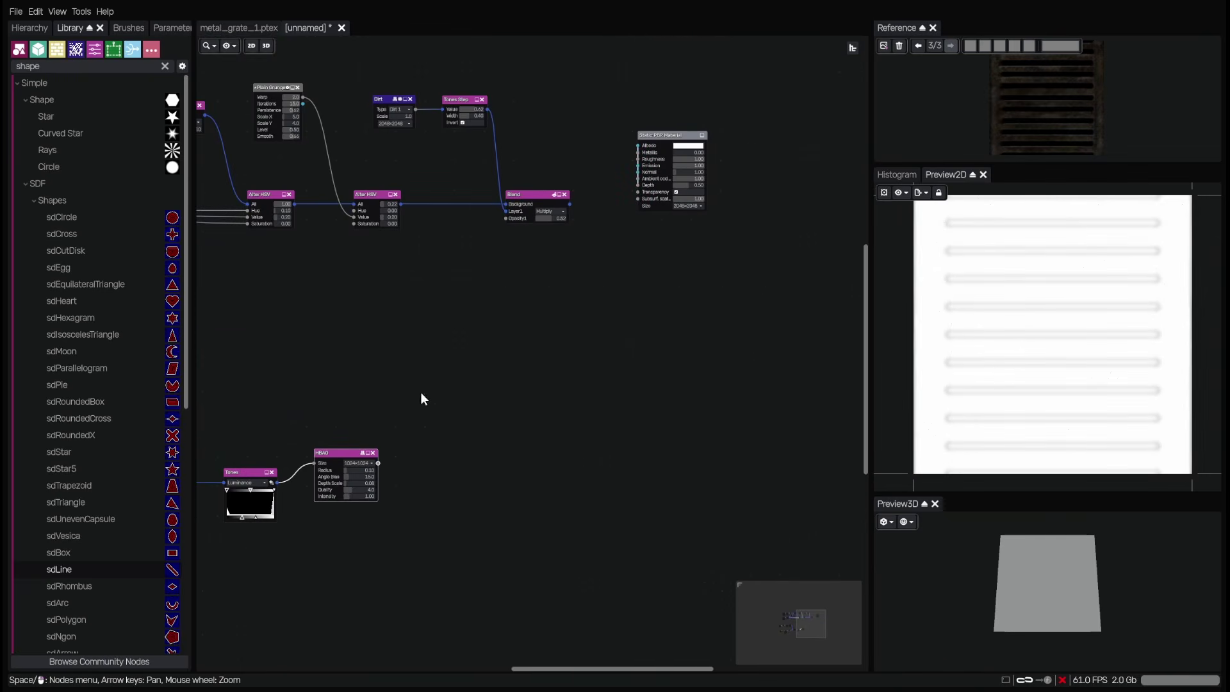
drag(378, 463, 636, 179)
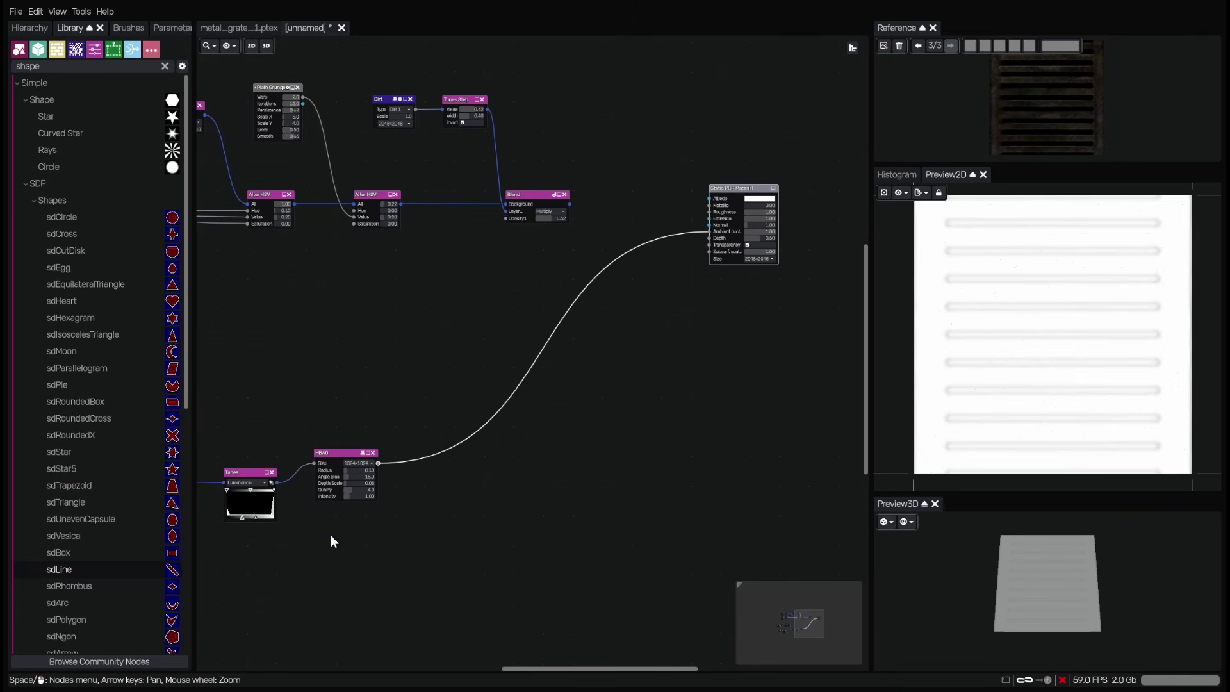
- Feed the mid-grey Tones output into a new Normal Map node and set its strength to 0.74
click(383, 574)
drag(416, 509, 701, 474)
click(645, 471)
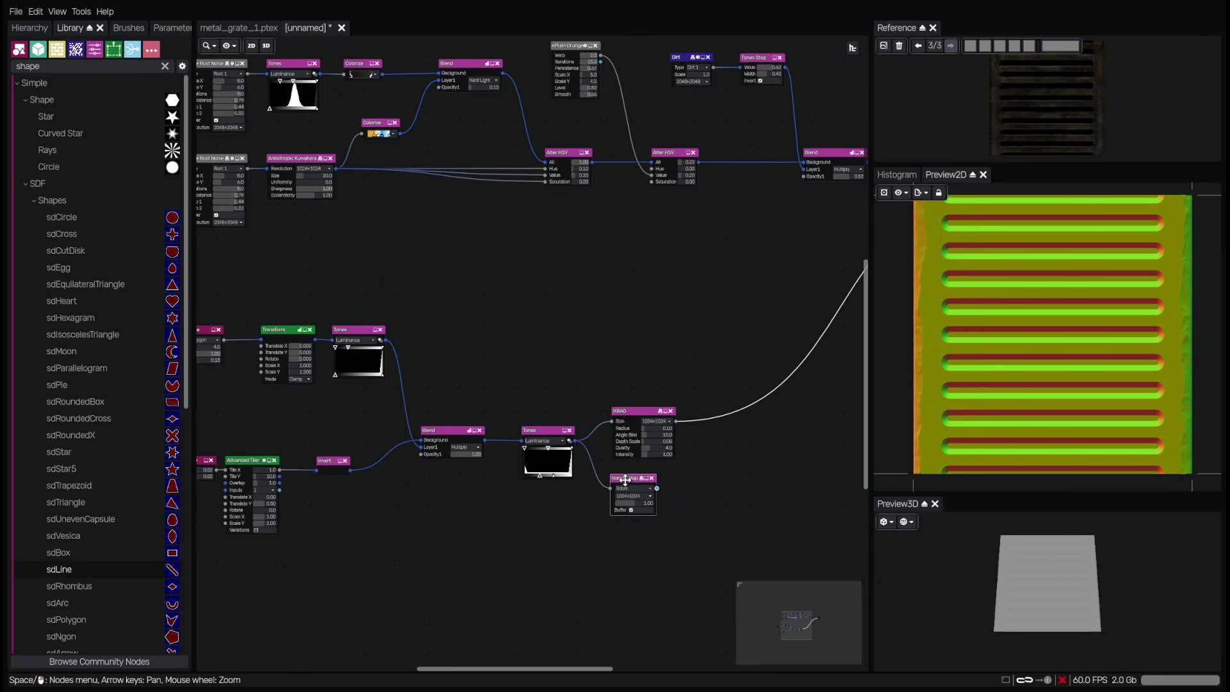
scroll(692, 475, up, 3)
scroll(692, 474, up, 1)
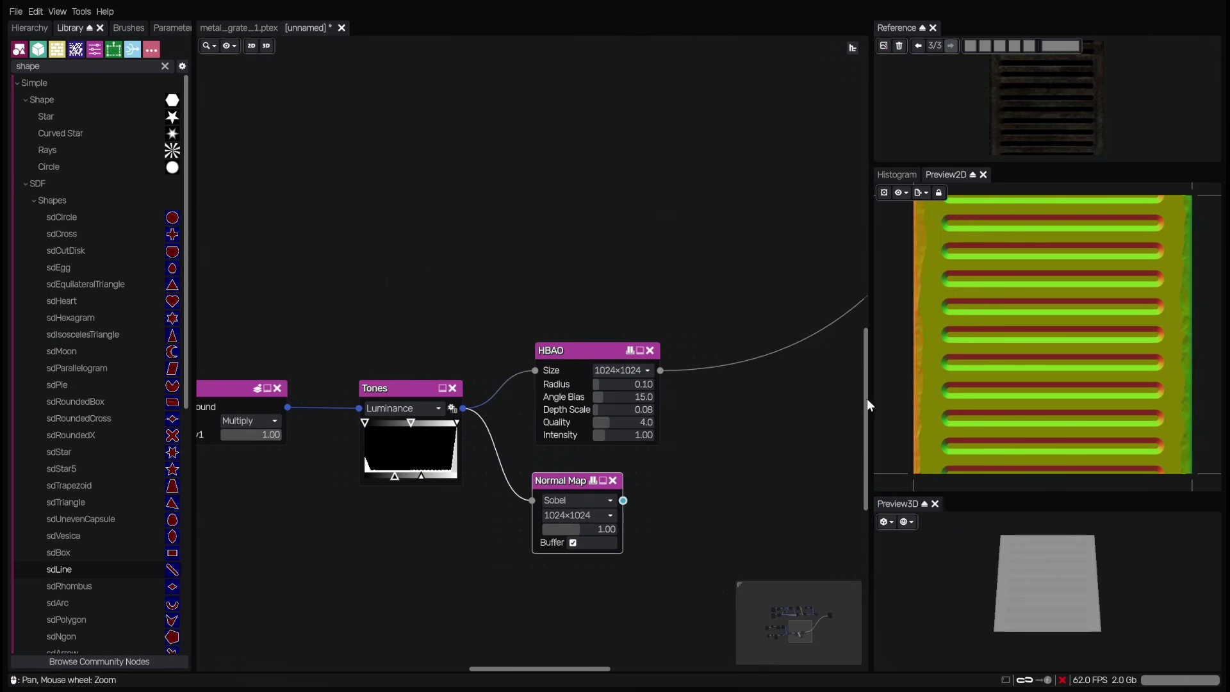
mouse_move(583, 529)
mouse_down()
mouse_move(572, 530)
mouse_move(602, 529)
mouse_move(572, 525)
mouse_up()
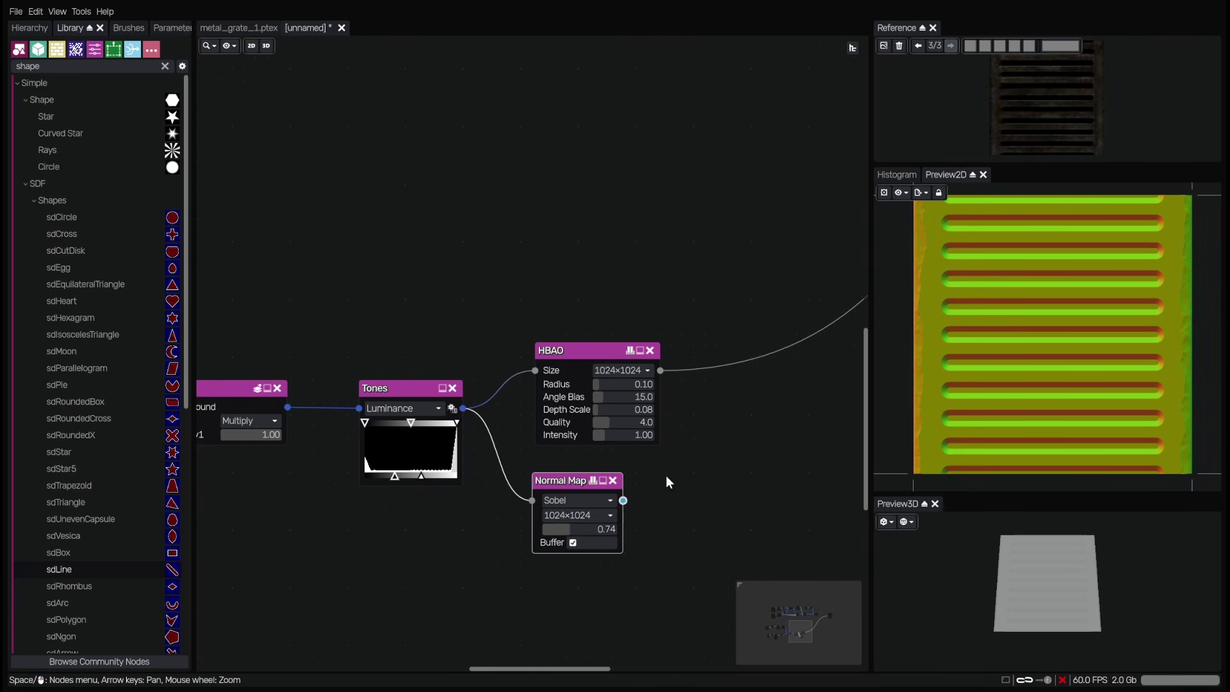
- Connect the Normal Map to the material's Normal input and inspect the relief in the 3D preview
drag(751, 451, 700, 482)
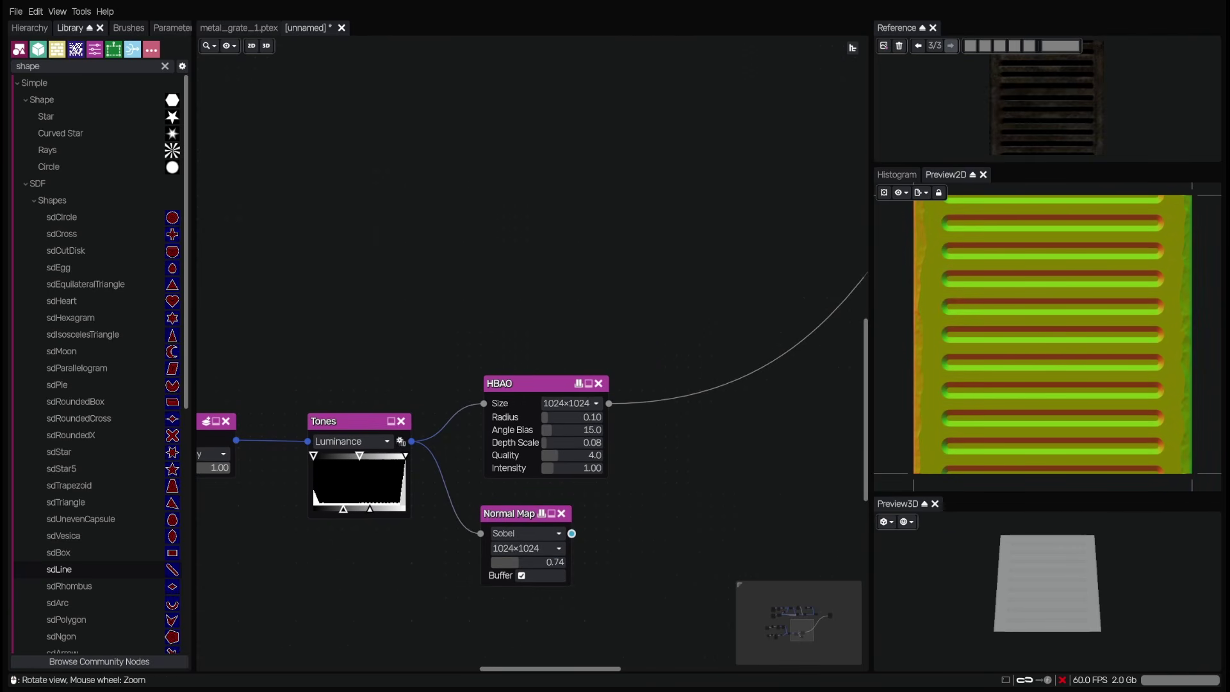
scroll(760, 396, down, 3)
drag(761, 397, 429, 537)
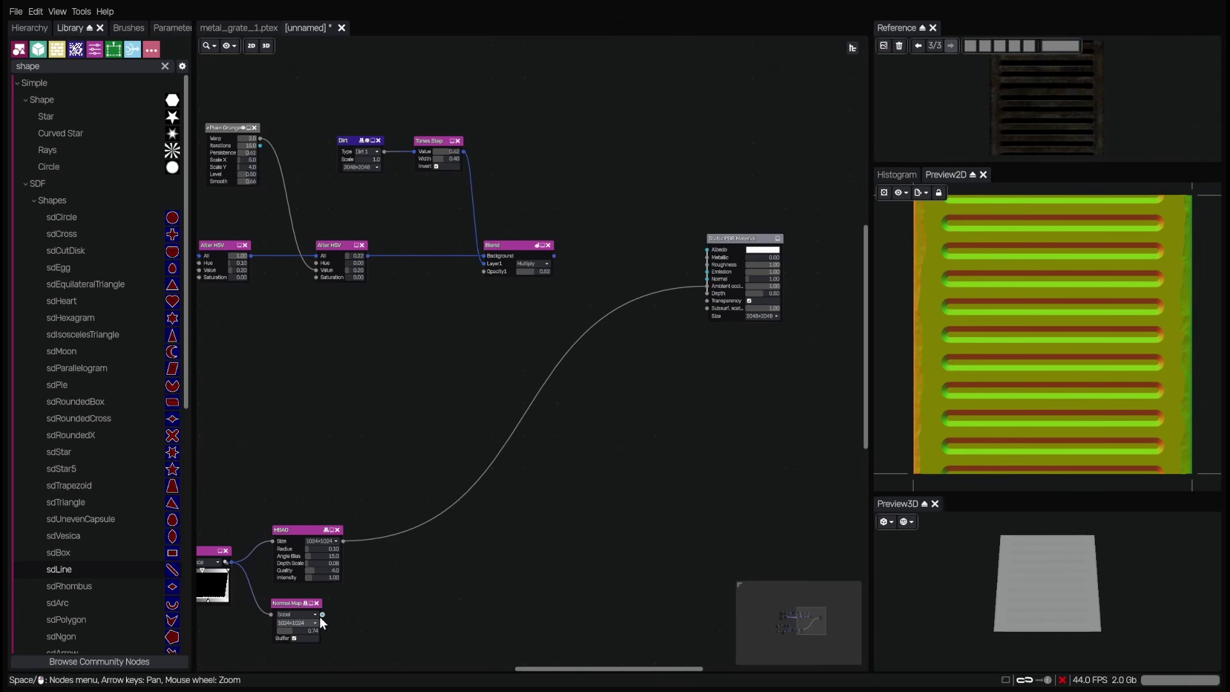
drag(322, 615, 708, 279)
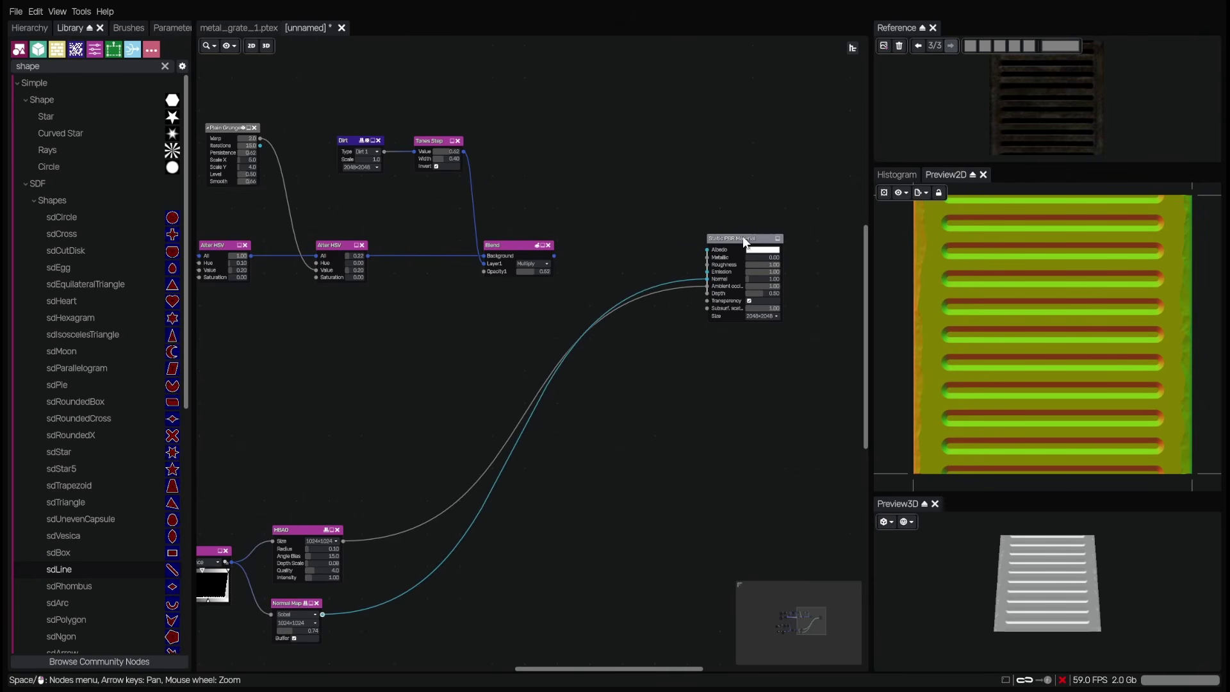
click(743, 237)
scroll(1065, 587, up, 4)
mouse_move(1066, 586)
mouse_down()
mouse_move(1080, 614)
mouse_move(1071, 579)
mouse_up()
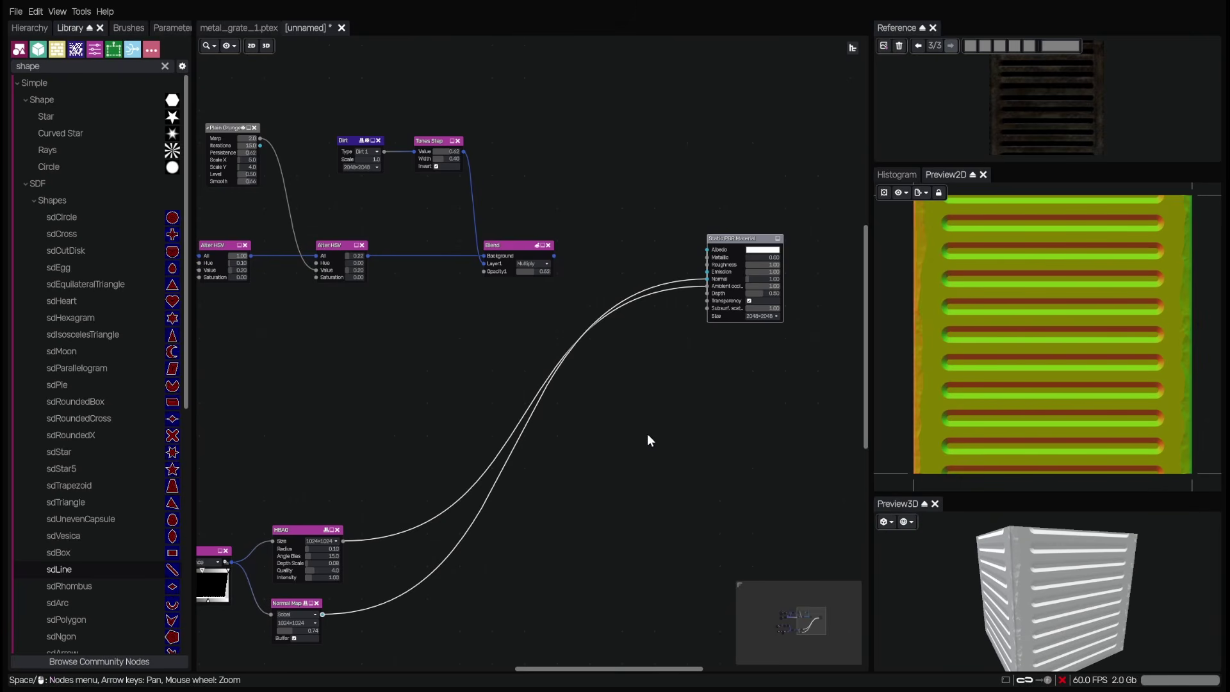
- Move the material node aside, preview the grate mask, and chain a new Blend node after the dirt Blend
drag(735, 241, 800, 253)
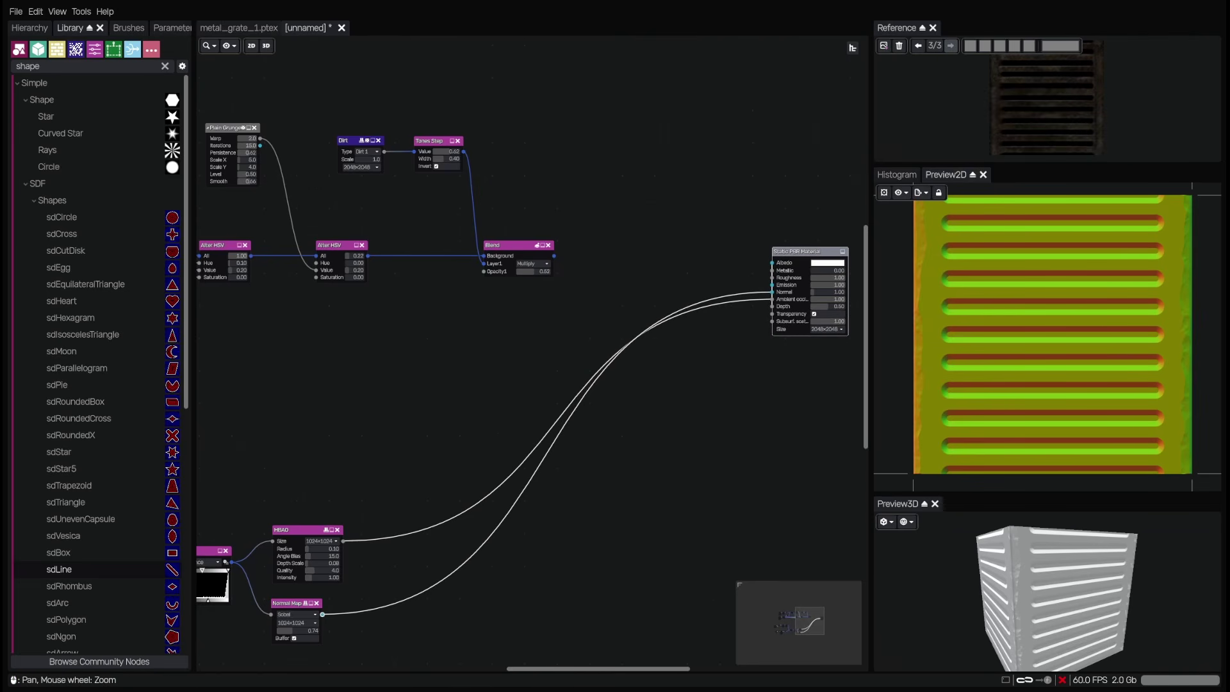
drag(269, 449, 679, 421)
click(606, 524)
click(496, 523)
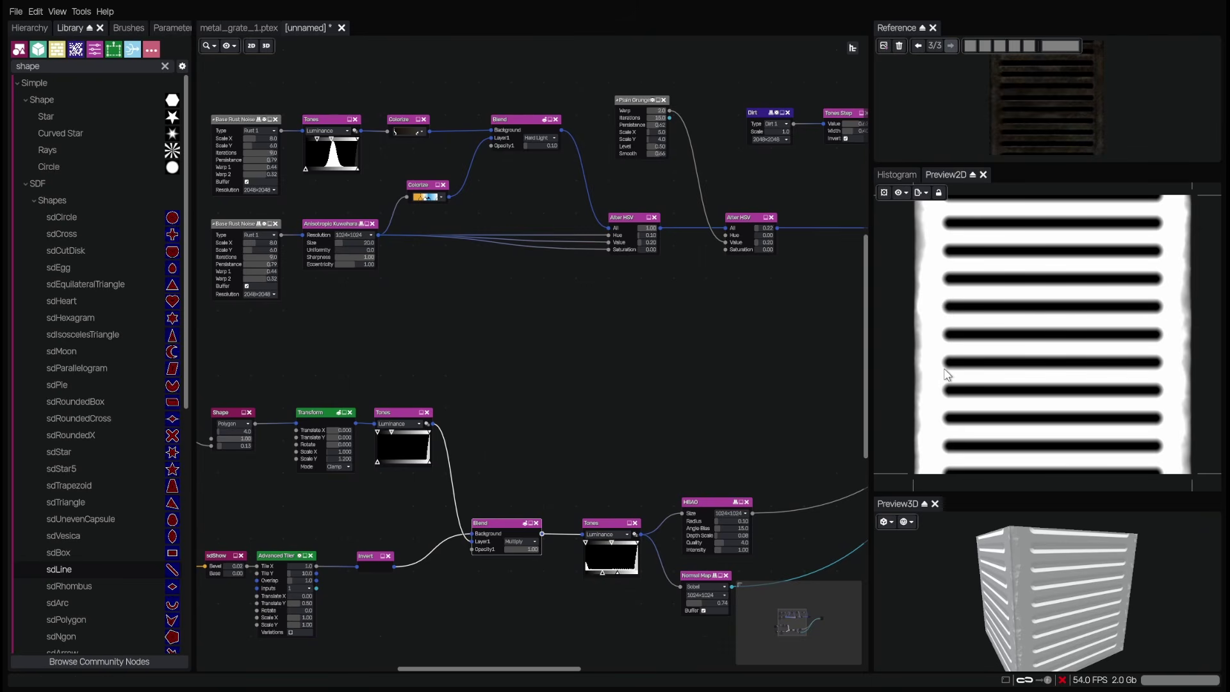
drag(782, 308, 667, 340)
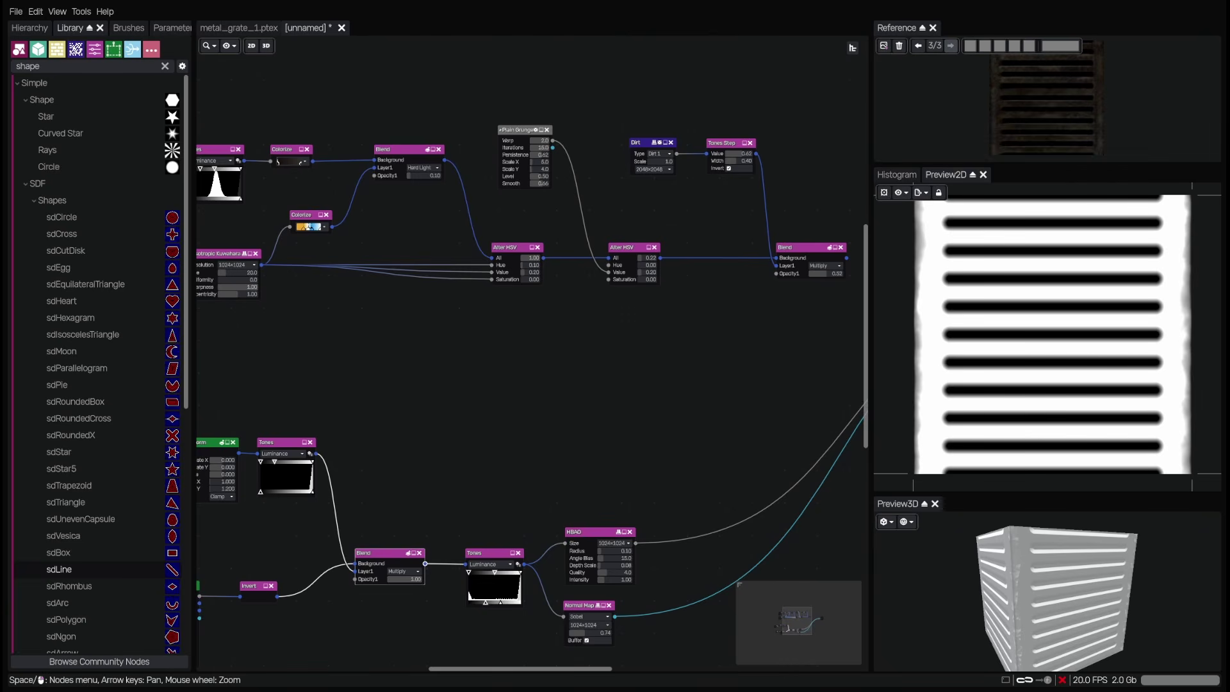
drag(725, 406, 686, 406)
click(767, 248)
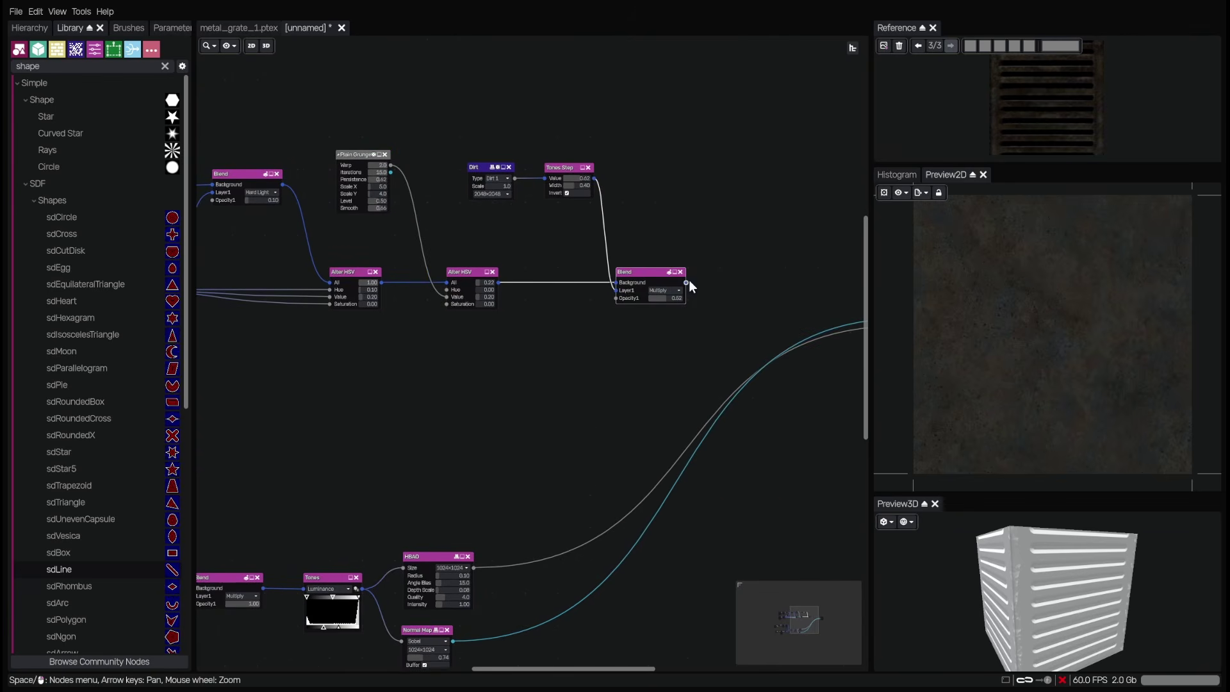
click(783, 272)
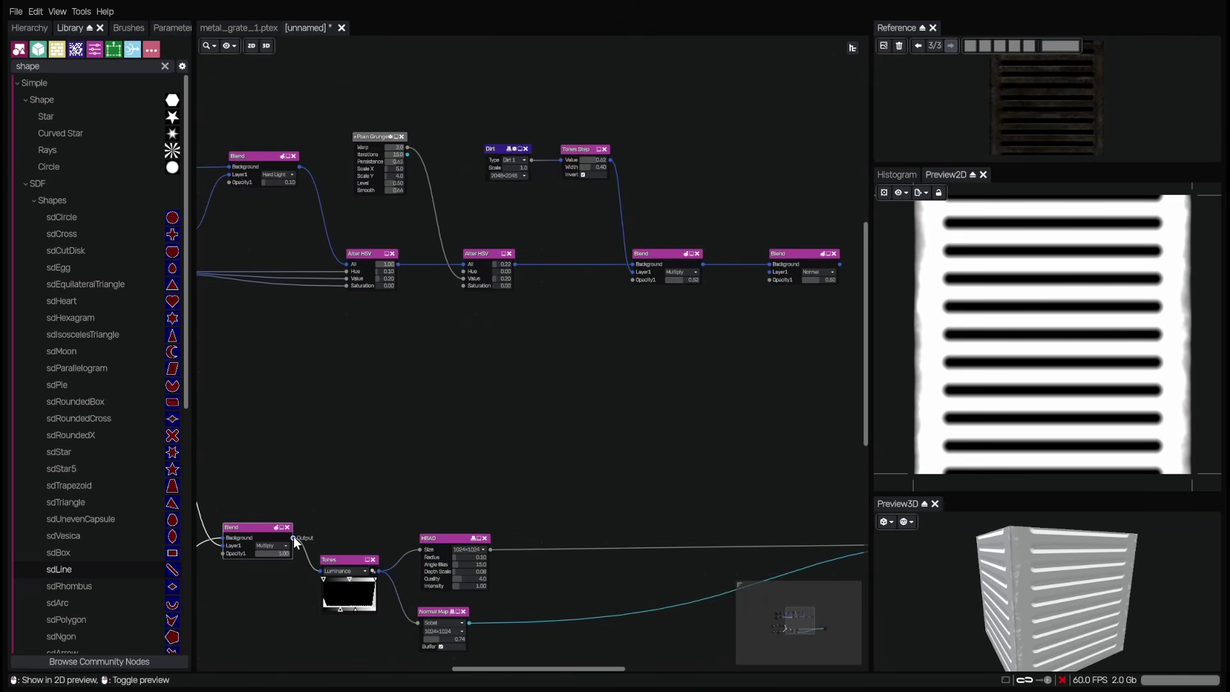
- Multiply the grate mask over the rust colour at opacity 1.00 in the new Blend and enlarge the reference image for comparison
drag(295, 536, 769, 274)
drag(785, 346, 614, 420)
click(630, 326)
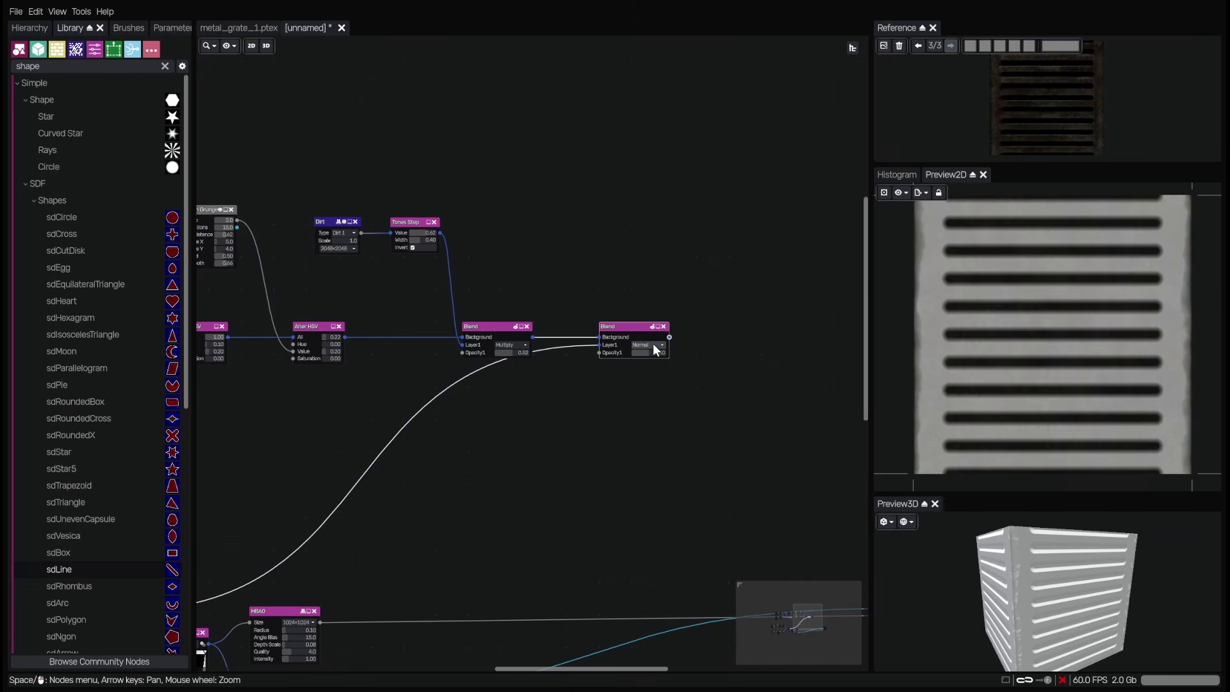
scroll(664, 380, up, 4)
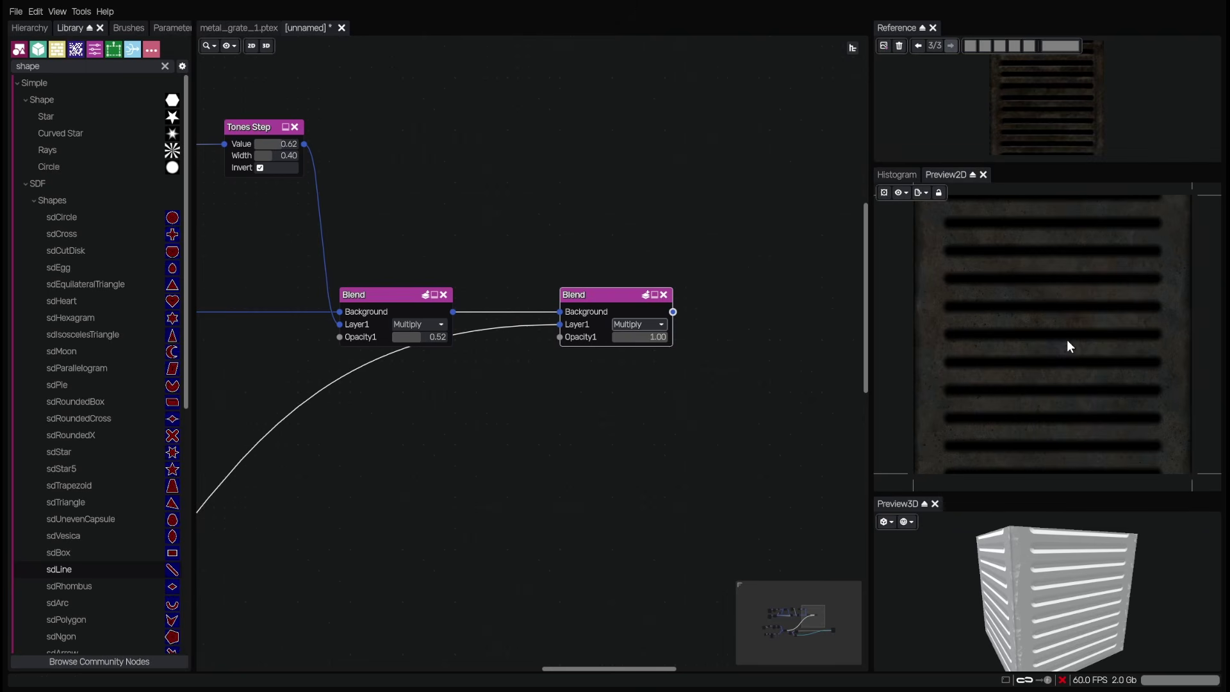
drag(1078, 165, 1075, 389)
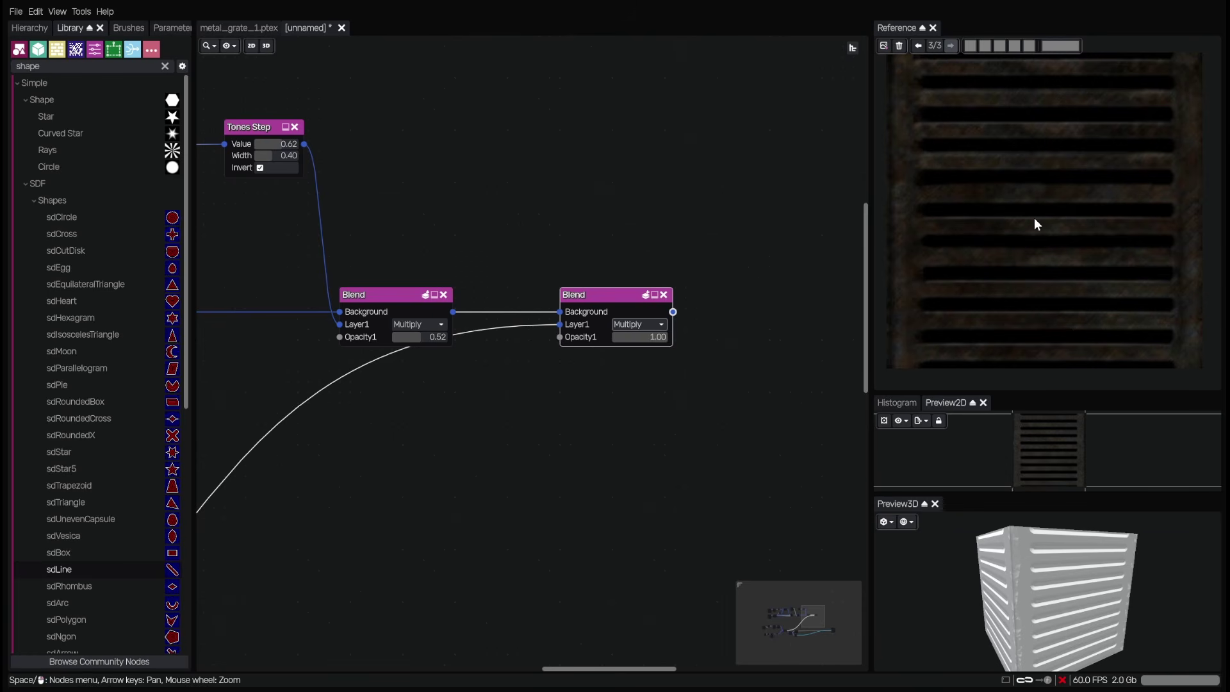
- Preview the Normal Map and load the Baked Lighting node from the community nodes
drag(338, 648, 593, 379)
scroll(593, 379, down, 3)
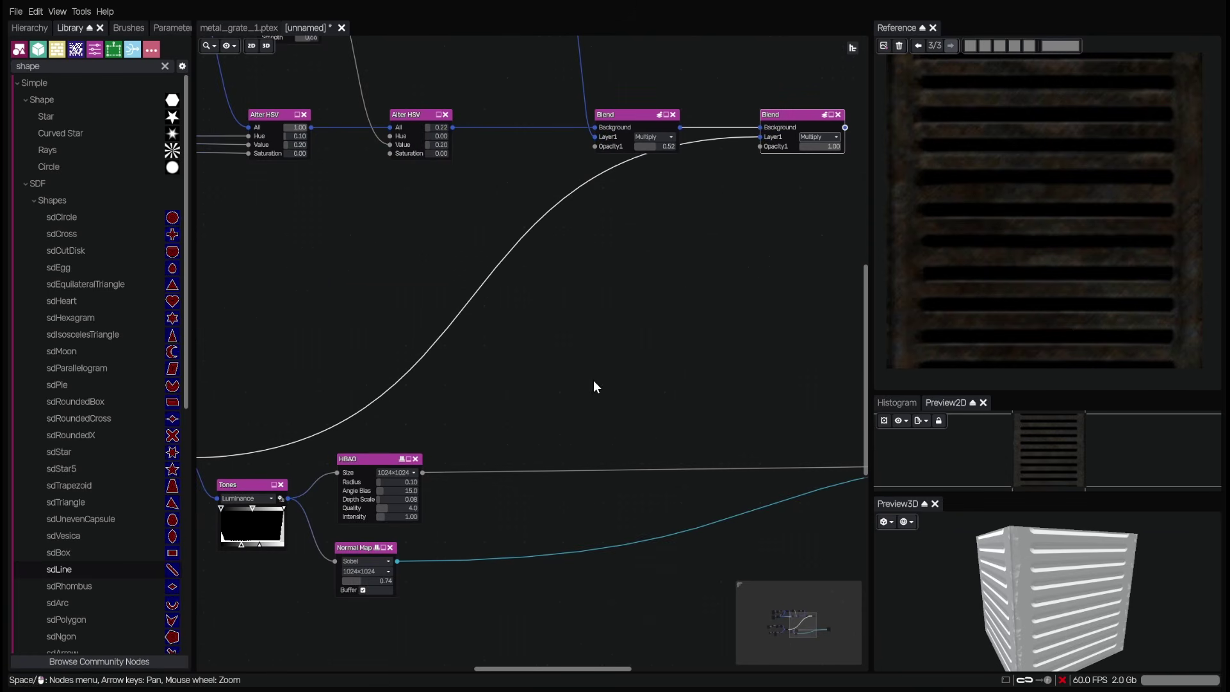
drag(575, 557, 637, 501)
click(417, 496)
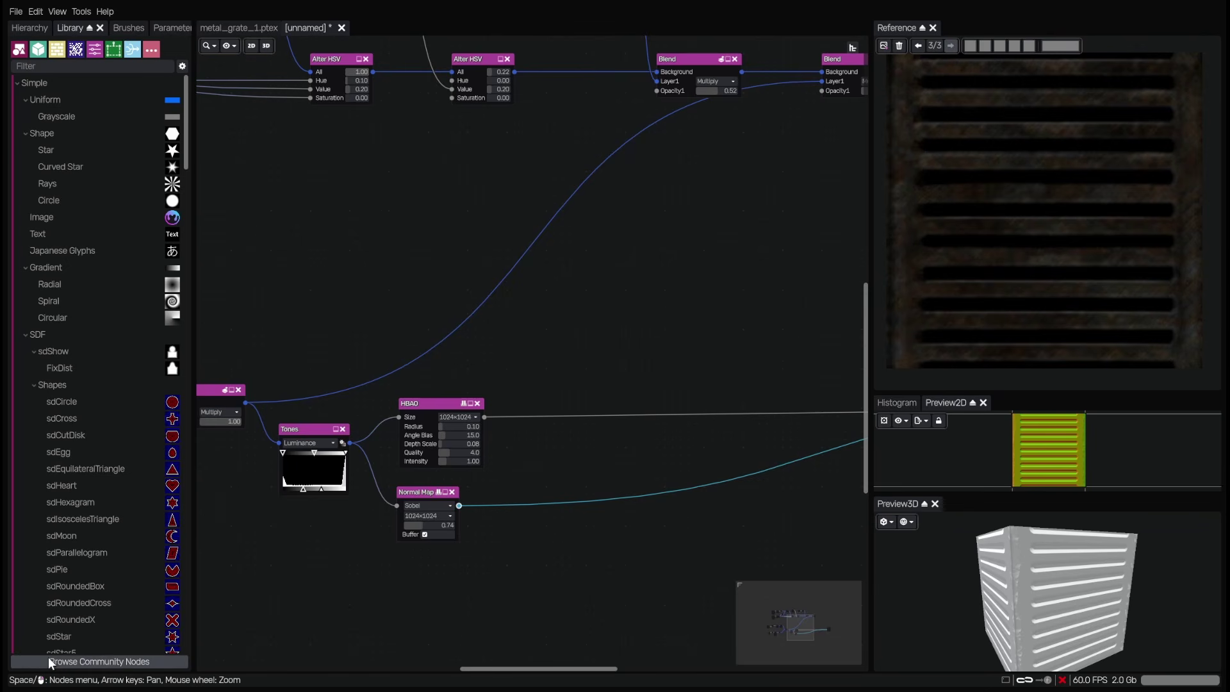
click(124, 661)
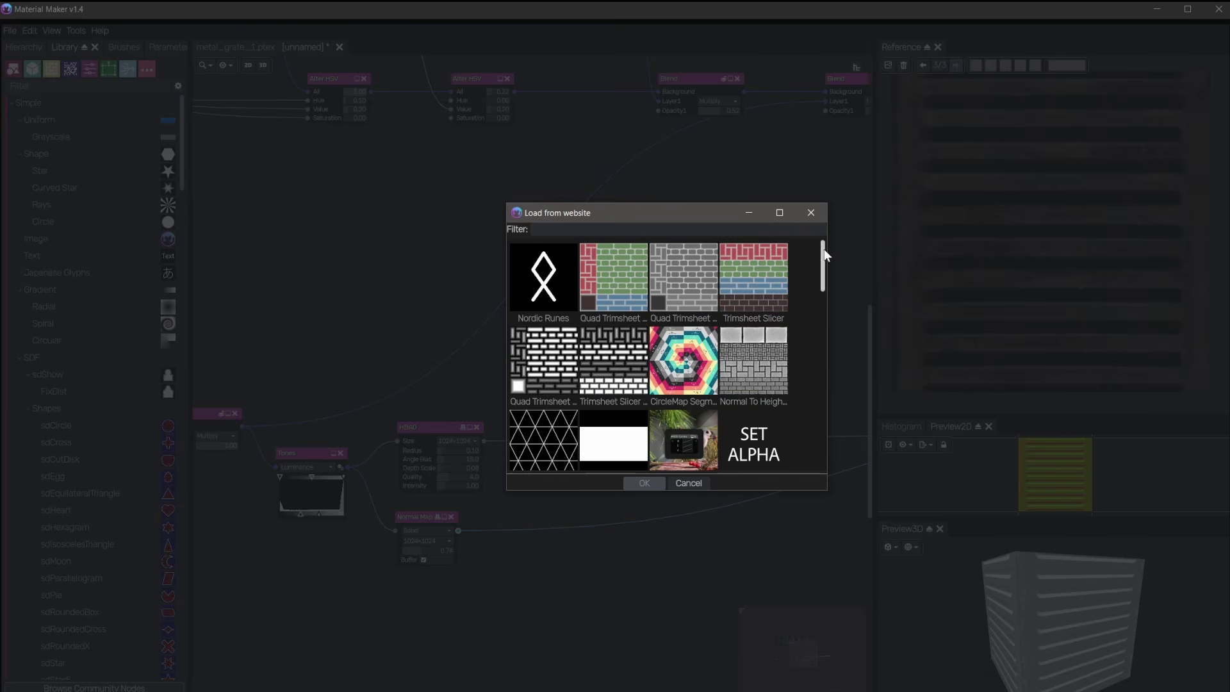
drag(824, 251, 833, 447)
click(686, 264)
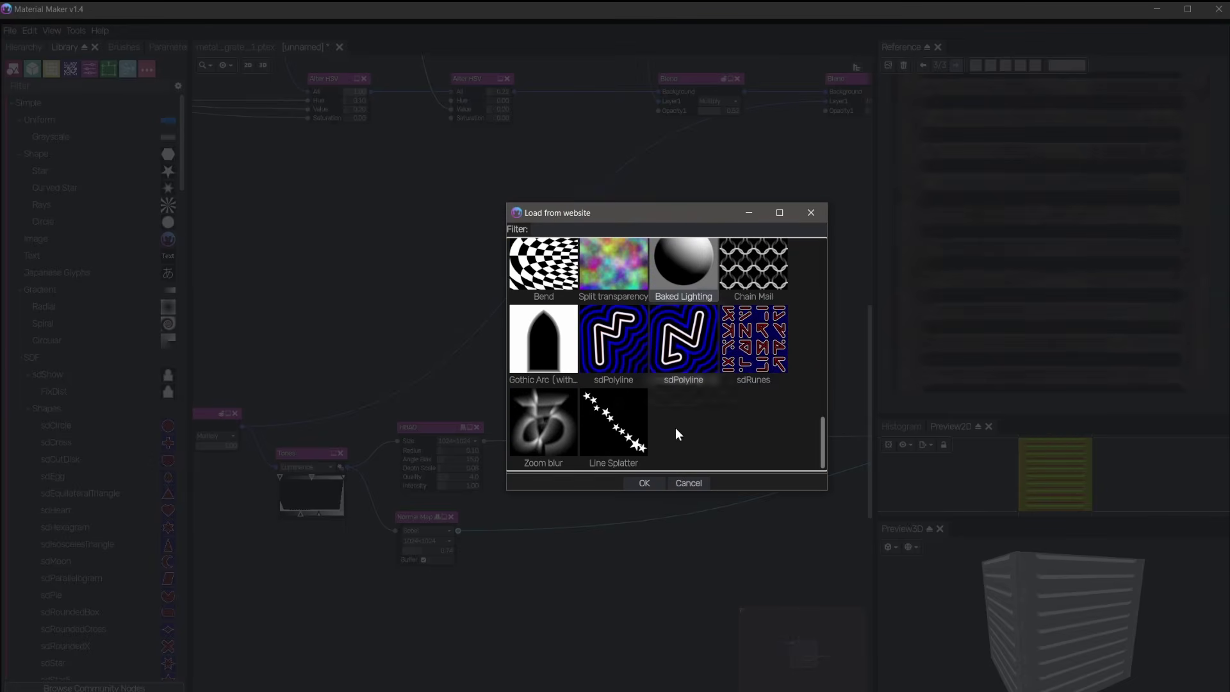
click(644, 483)
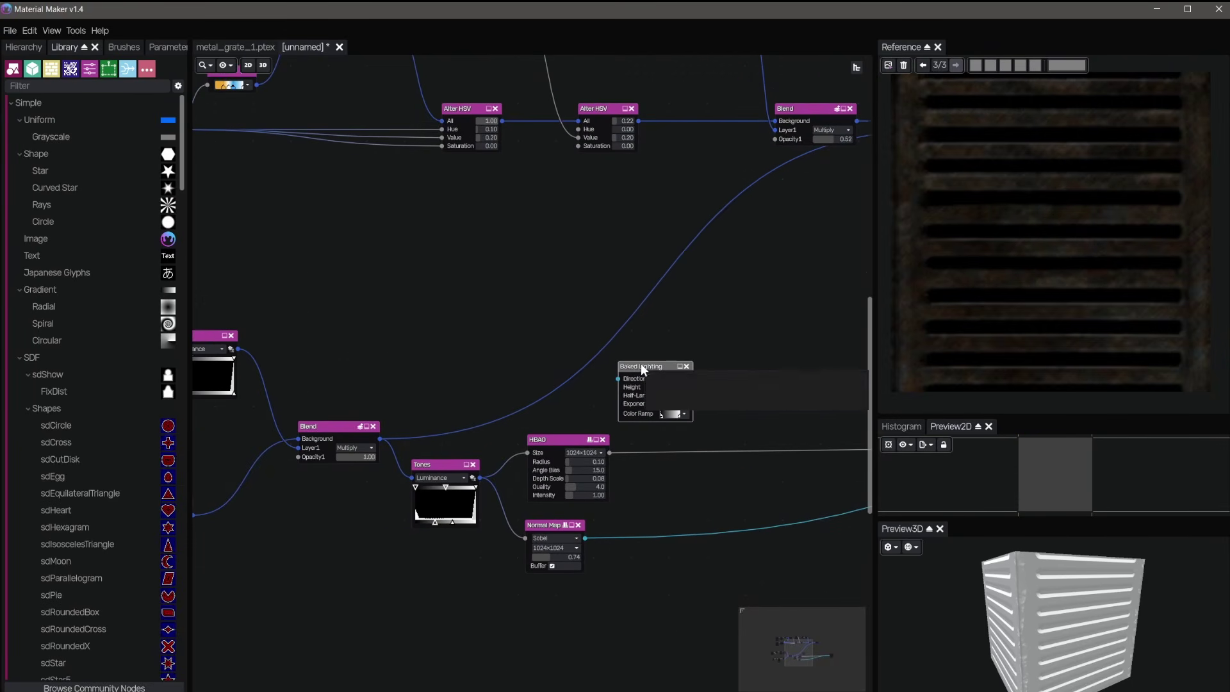
- Place the Baked Lighting node beside the Normal Map and connect the Normal Map's output to it
drag(644, 366, 697, 533)
scroll(705, 512, up, 3)
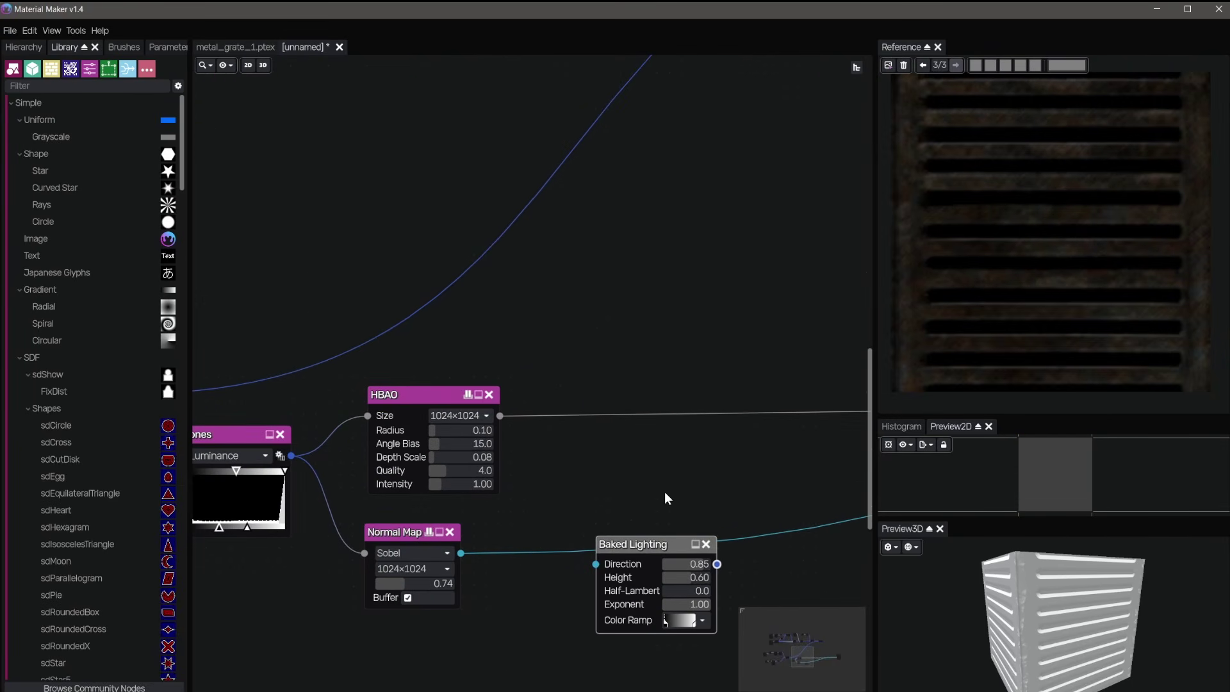
drag(468, 551, 596, 564)
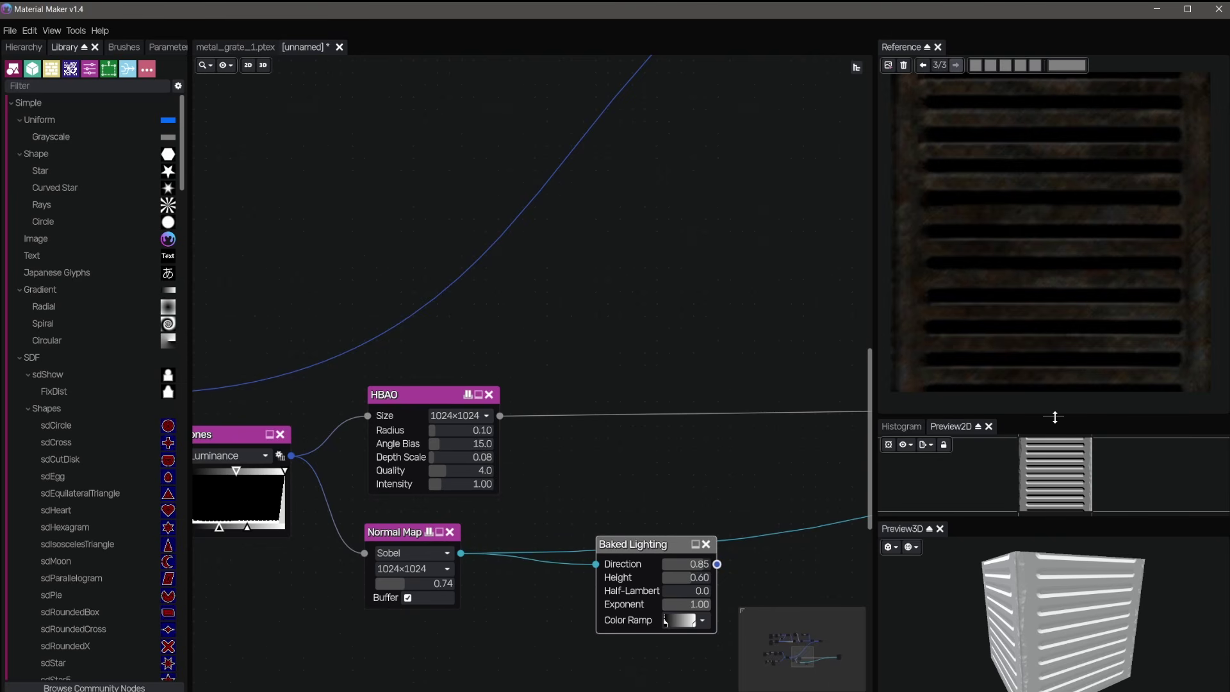
- Enlarge the 2D preview and set the Baked Lighting node's Direction to 0.84
drag(1054, 413, 973, 284)
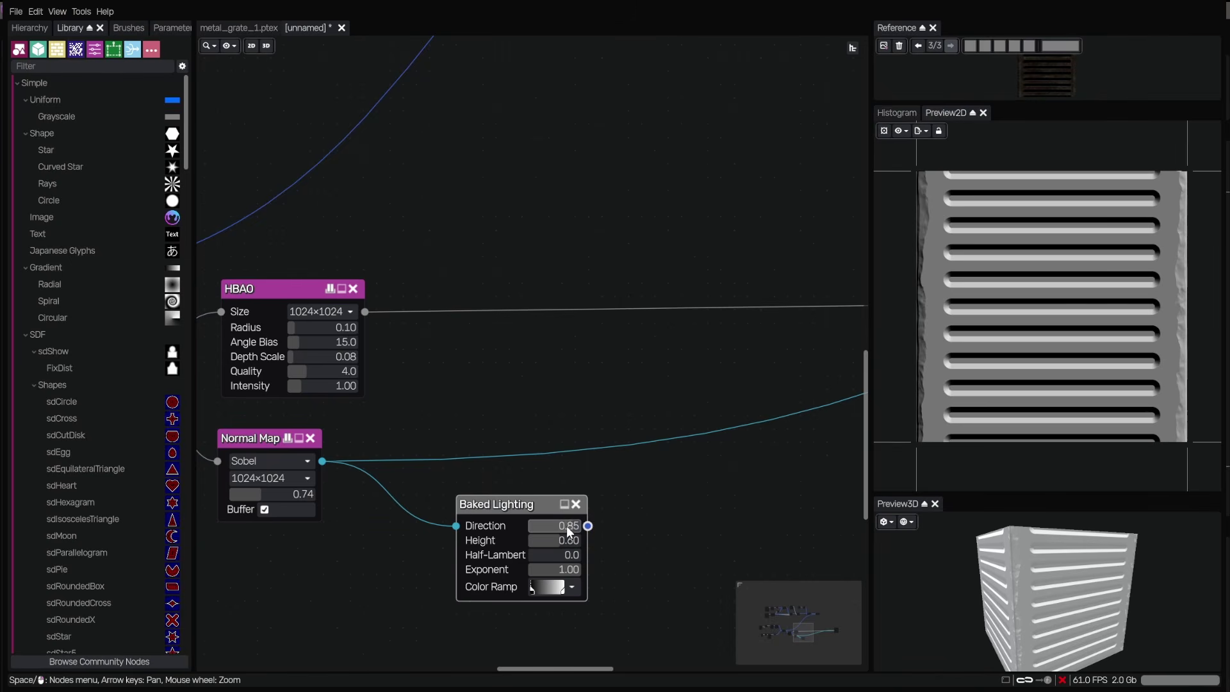
drag(566, 526, 567, 526)
scroll(564, 525, down, 2)
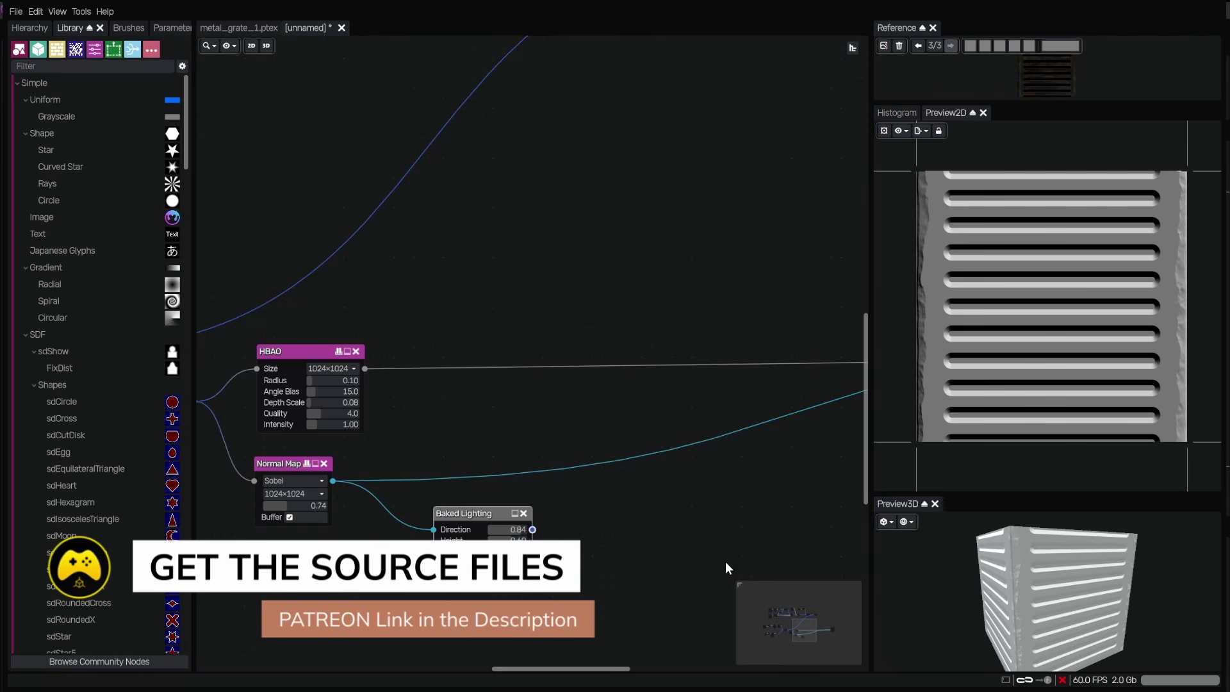
- Add a Gaussian Blur after the Baked Lighting node with a 1024×1024 grid size and Sigma 4.0
click(606, 526)
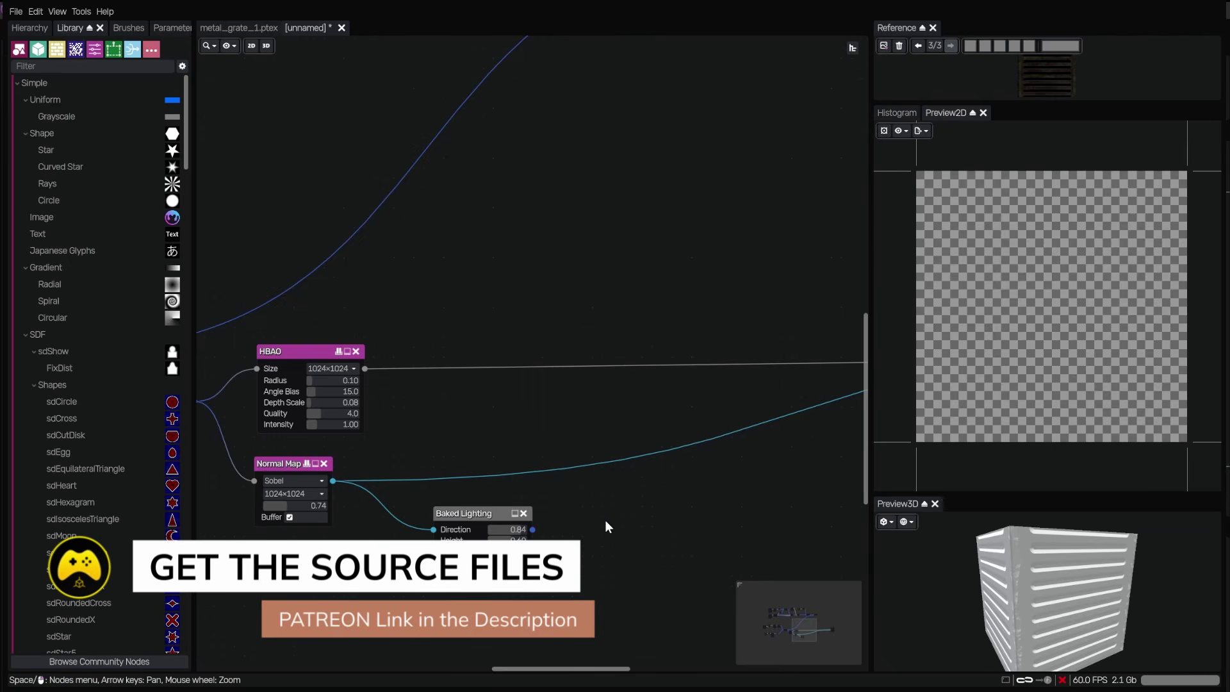
click(657, 563)
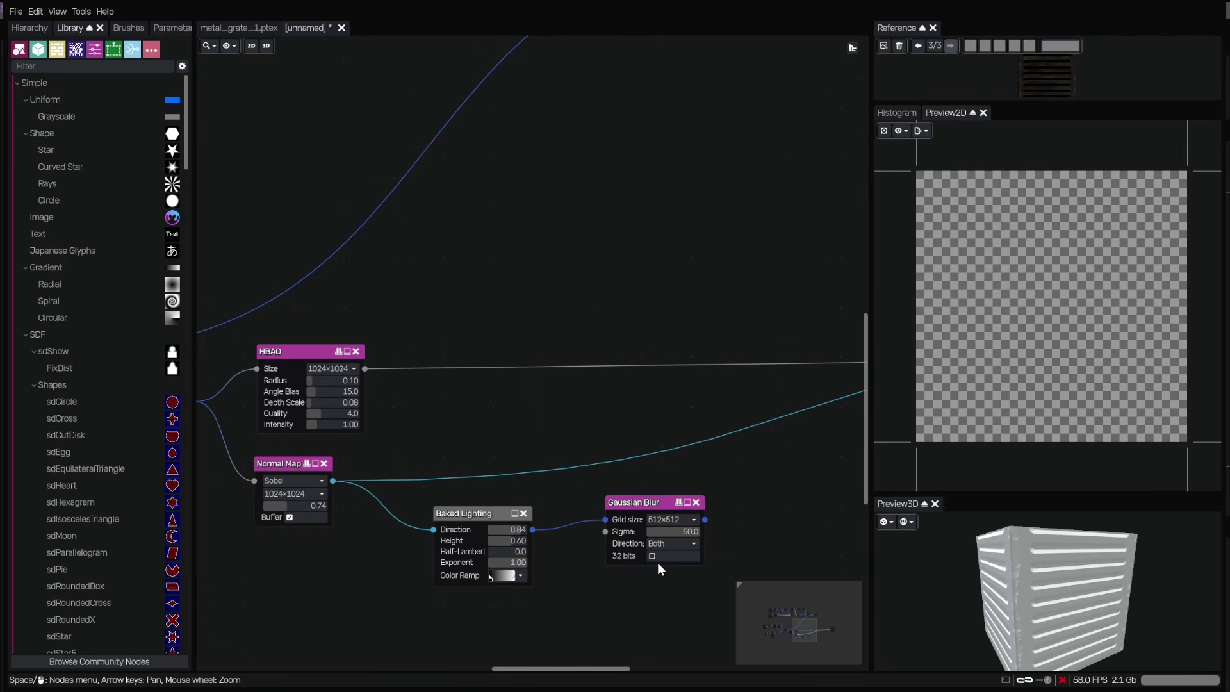
double_click(680, 532)
text(1)
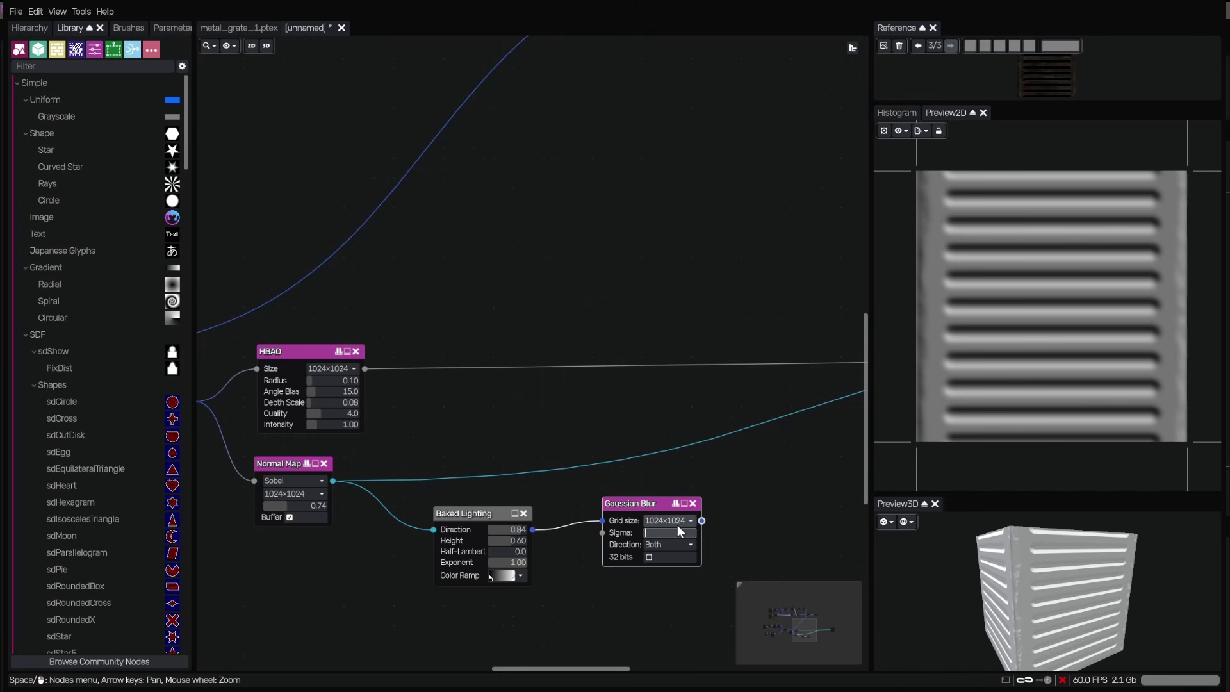
text(4)
key(Return)
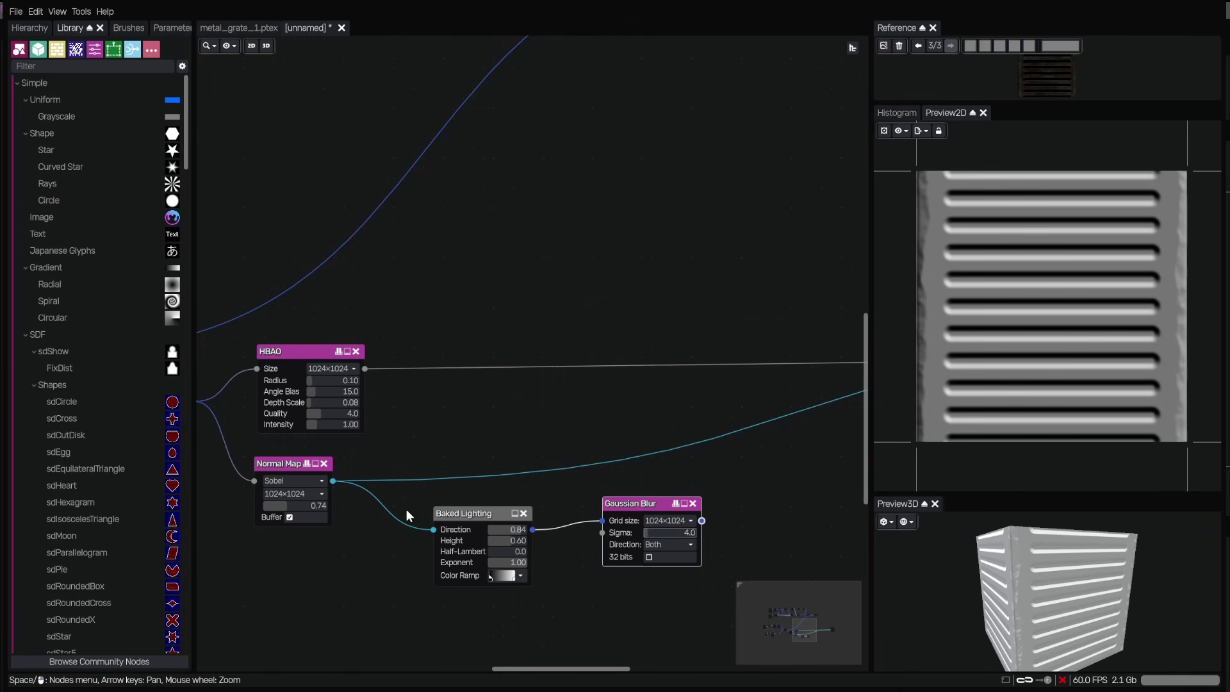
- Set the Bevel of the slot line's sdShow node to 0.01
drag(510, 416, 743, 399)
drag(516, 289, 727, 342)
click(439, 463)
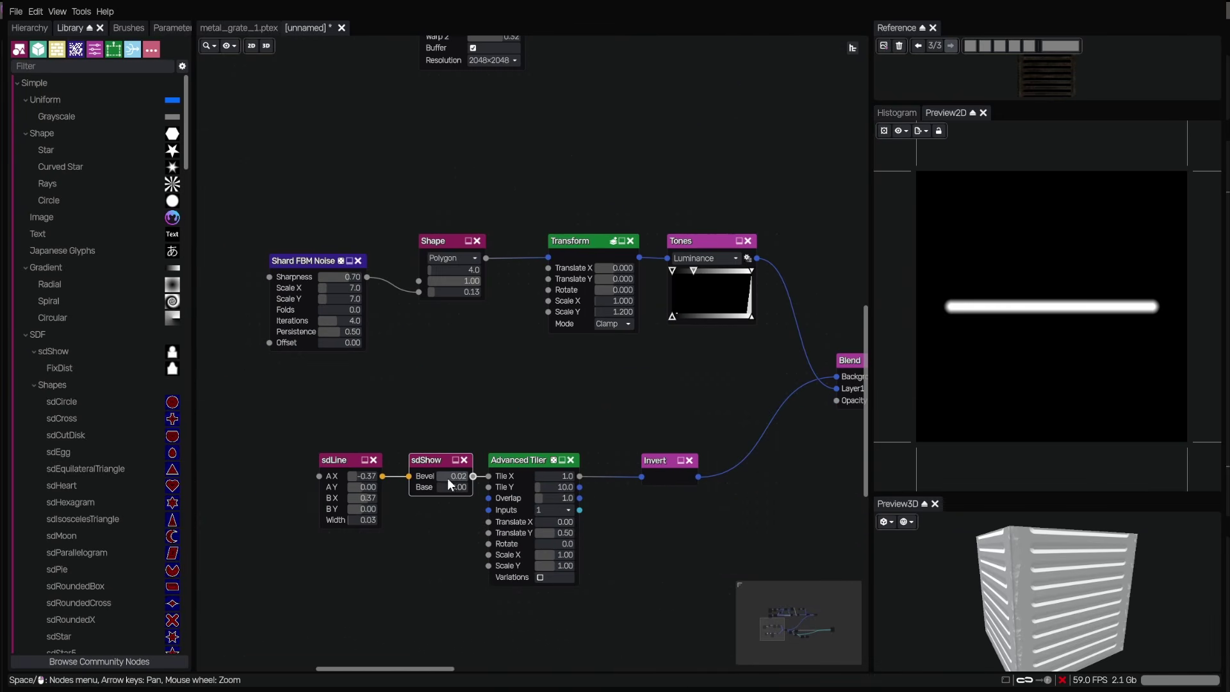
click(456, 477)
text(0.01)
key(Return)
- Preview the Gaussian Blur output to check the lighting with the sharper slot edges
key(Right)
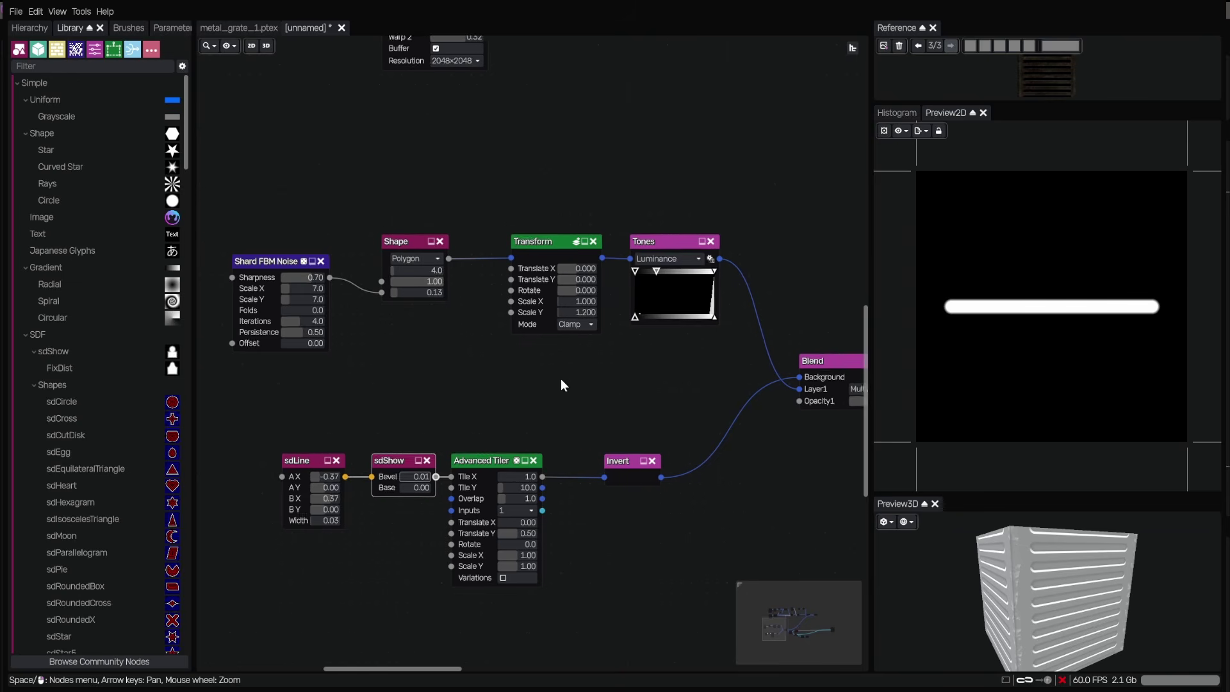
key(Right)
key(Right)
key(Right)
key(Right)
key(Right)
key(Right)
key(Right)
key(Right)
key(Right)
key(Right)
key(Right)
key(Right)
key(Right)
key(Right)
key(Right)
key(Right)
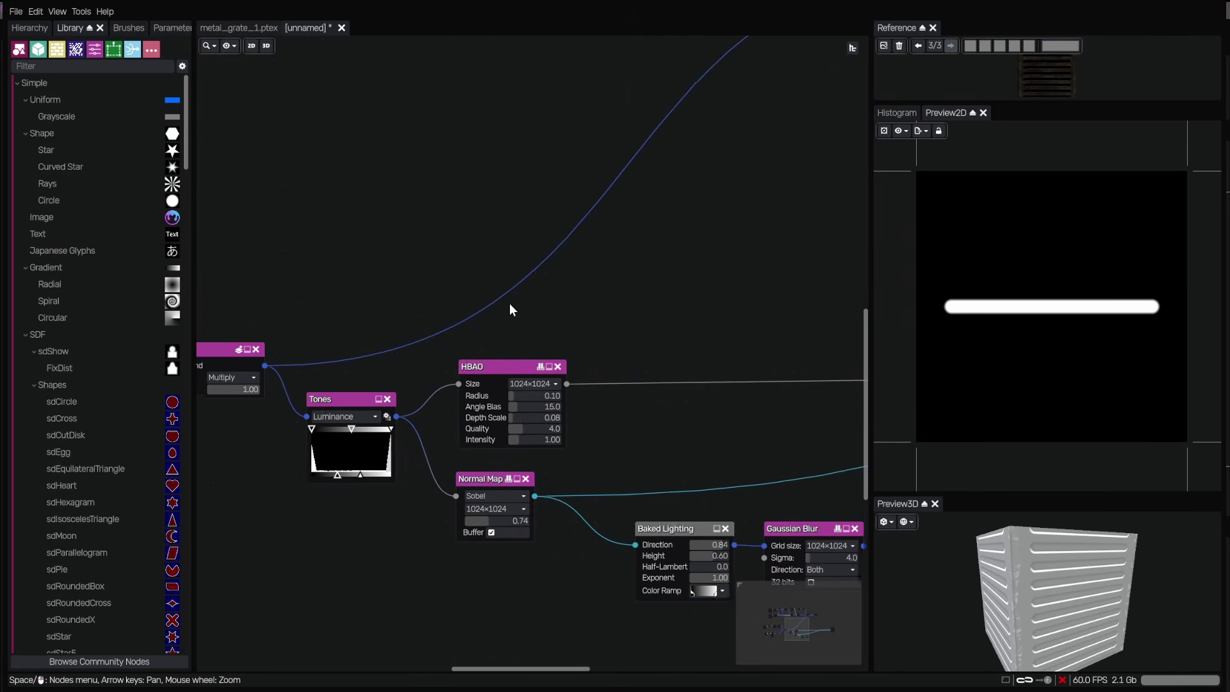
drag(510, 303, 329, 283)
click(612, 508)
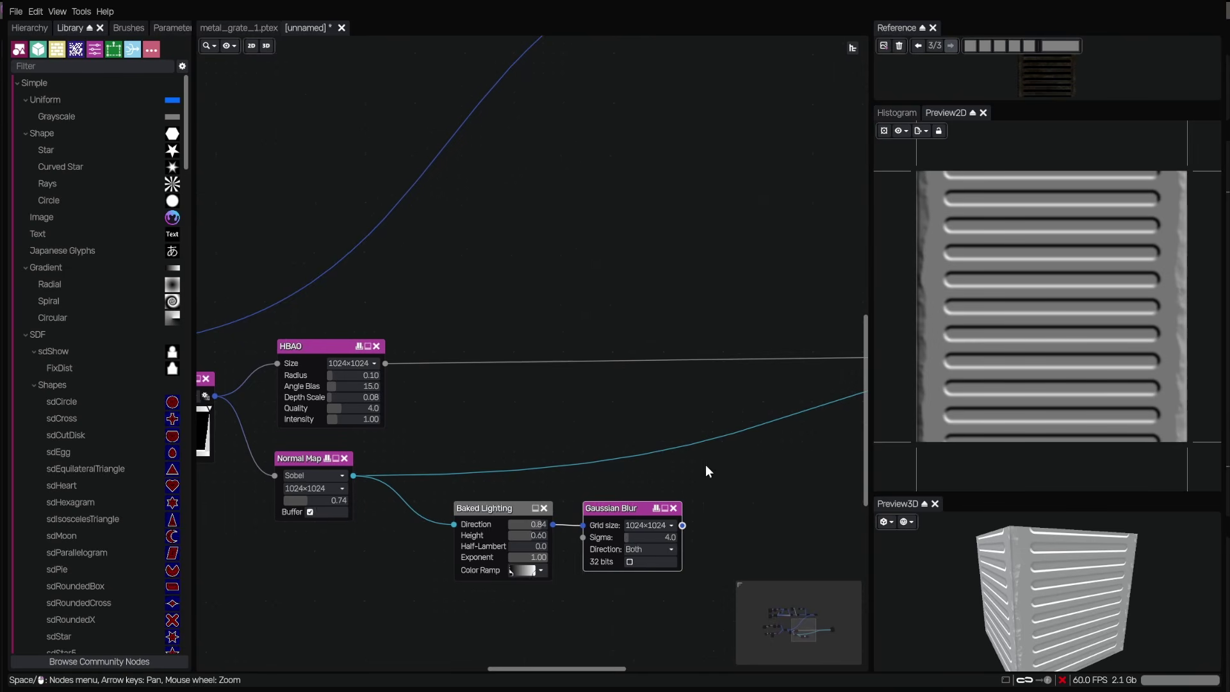
- Add a Tones Step fed by the Gaussian Blur, then duplicate it below and connect the blur to the copy too
drag(705, 466, 646, 468)
drag(754, 462, 667, 483)
click(667, 483)
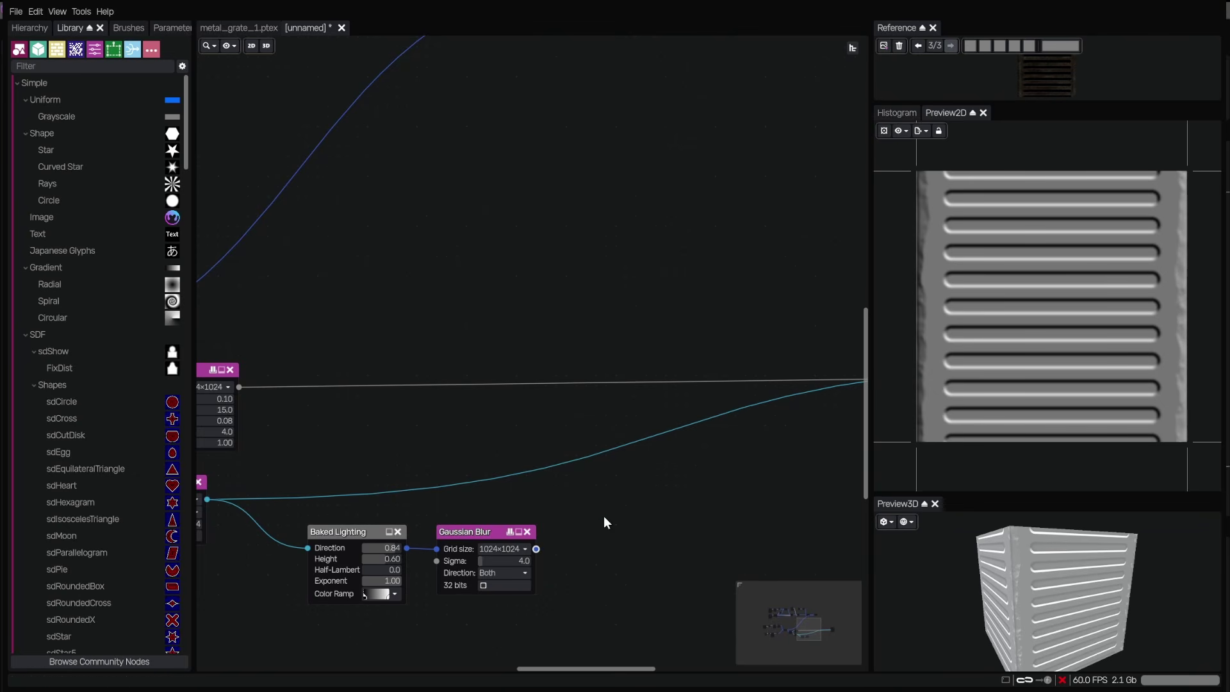
key(Return)
click(647, 494)
key(ctrl+d)
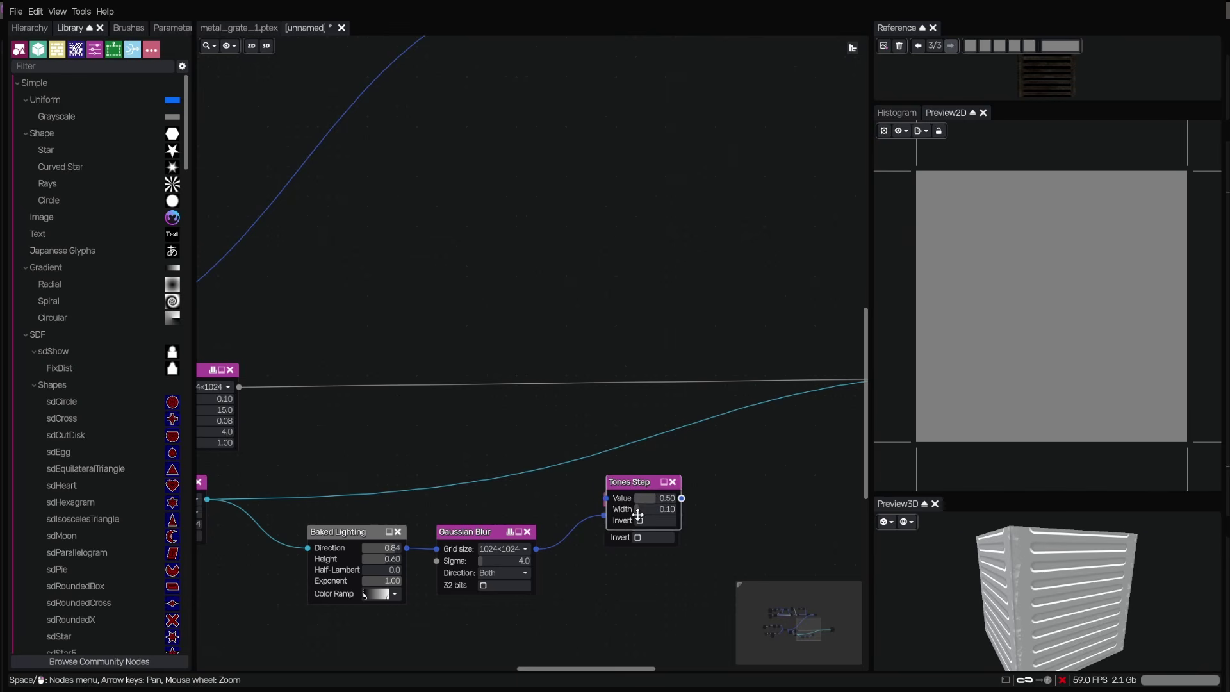
drag(627, 477, 631, 592)
drag(536, 549, 605, 606)
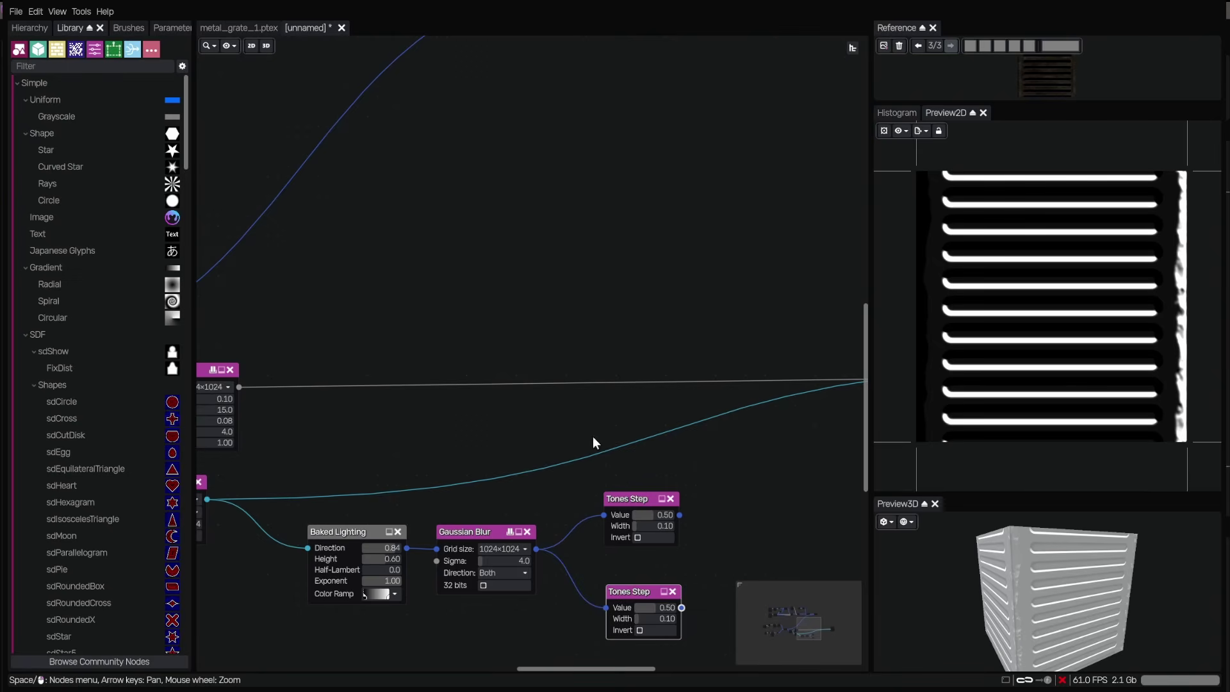
- Set the upper Tones Step to Value 0.76 and Width 0.45, and the Baked Lighting Direction to 0.76
click(617, 501)
drag(646, 513, 664, 522)
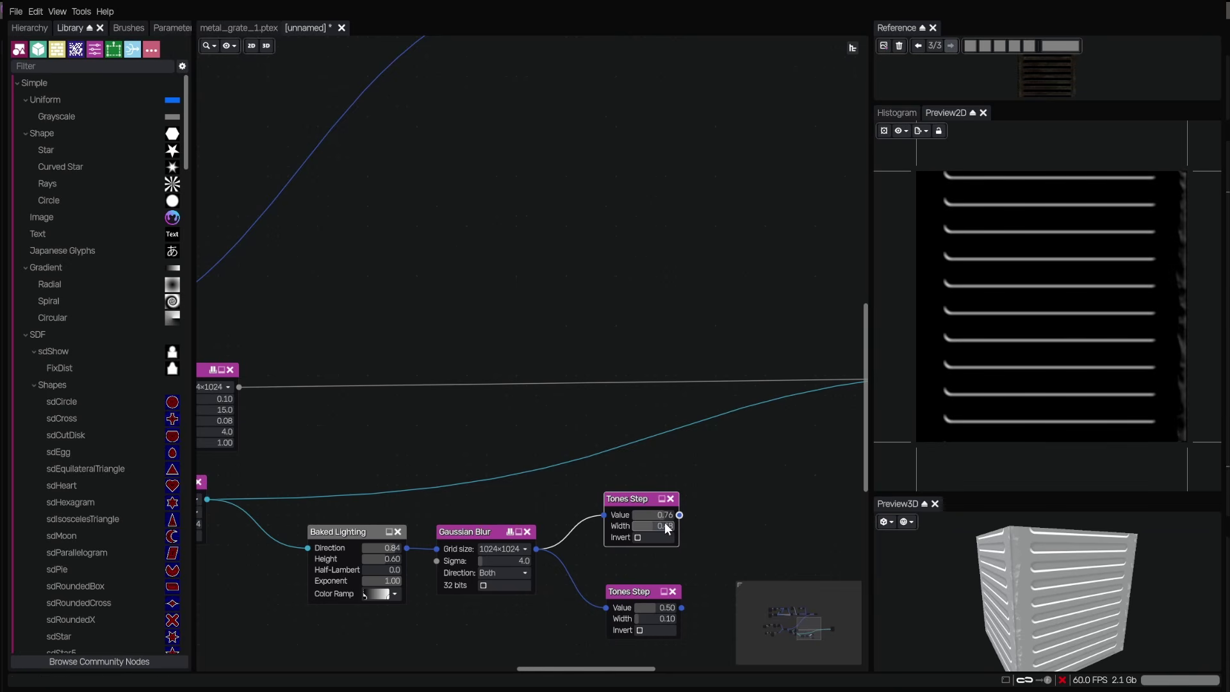
drag(393, 548, 390, 547)
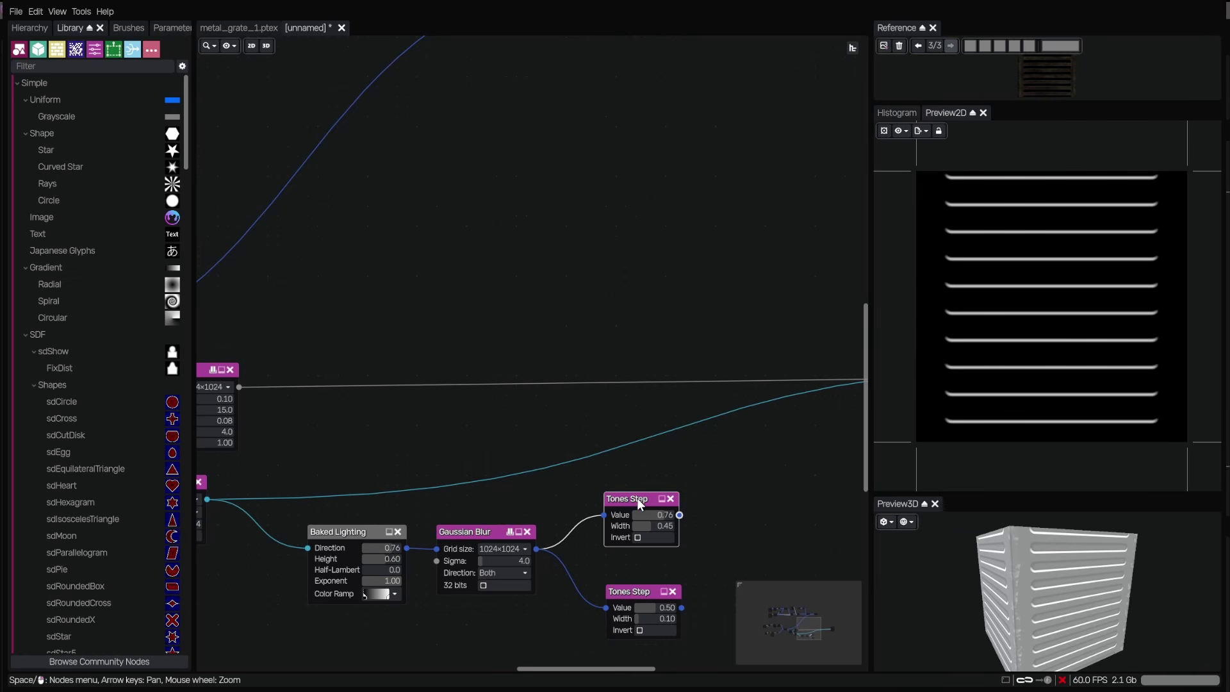
drag(637, 498, 639, 501)
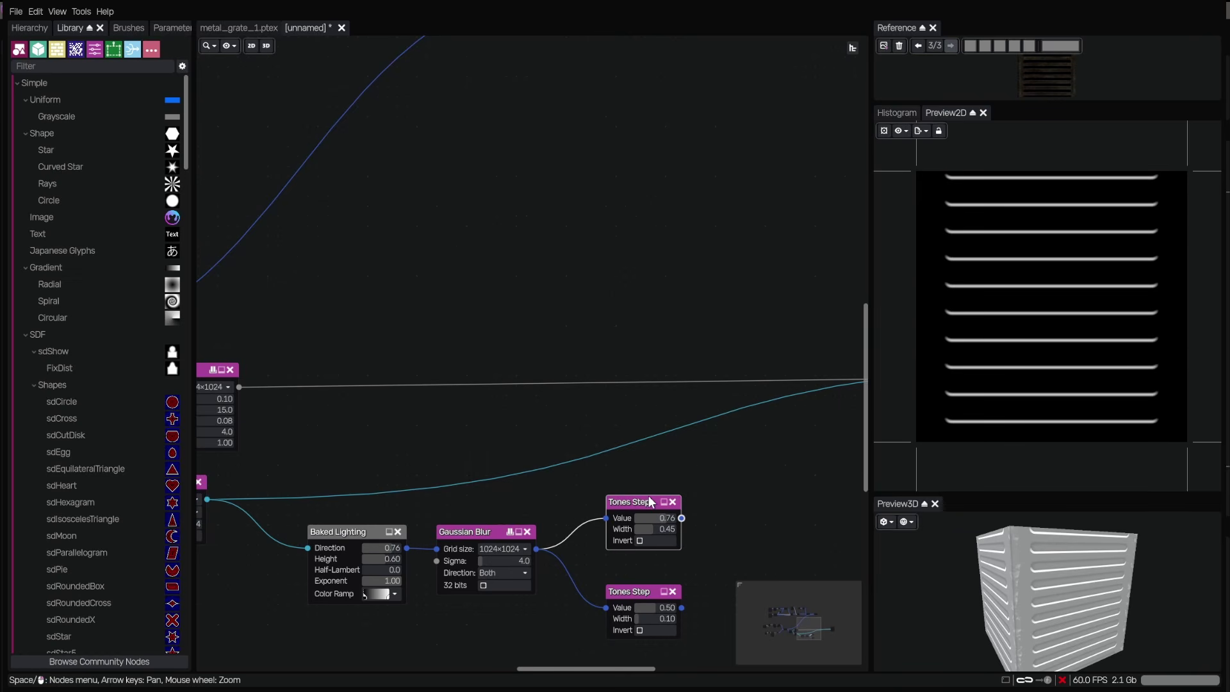
- Set the lower Tones Step to Value 0.08 and Width 0.47 to isolate the dark slot edges
click(643, 593)
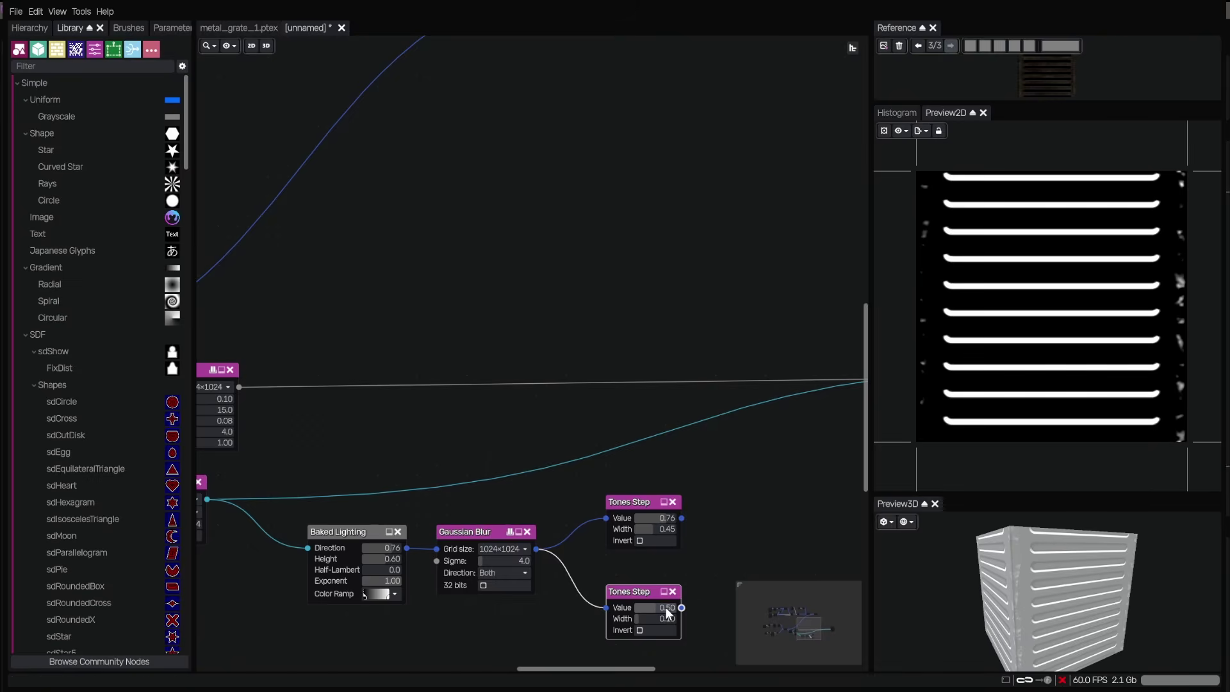
drag(666, 608, 646, 609)
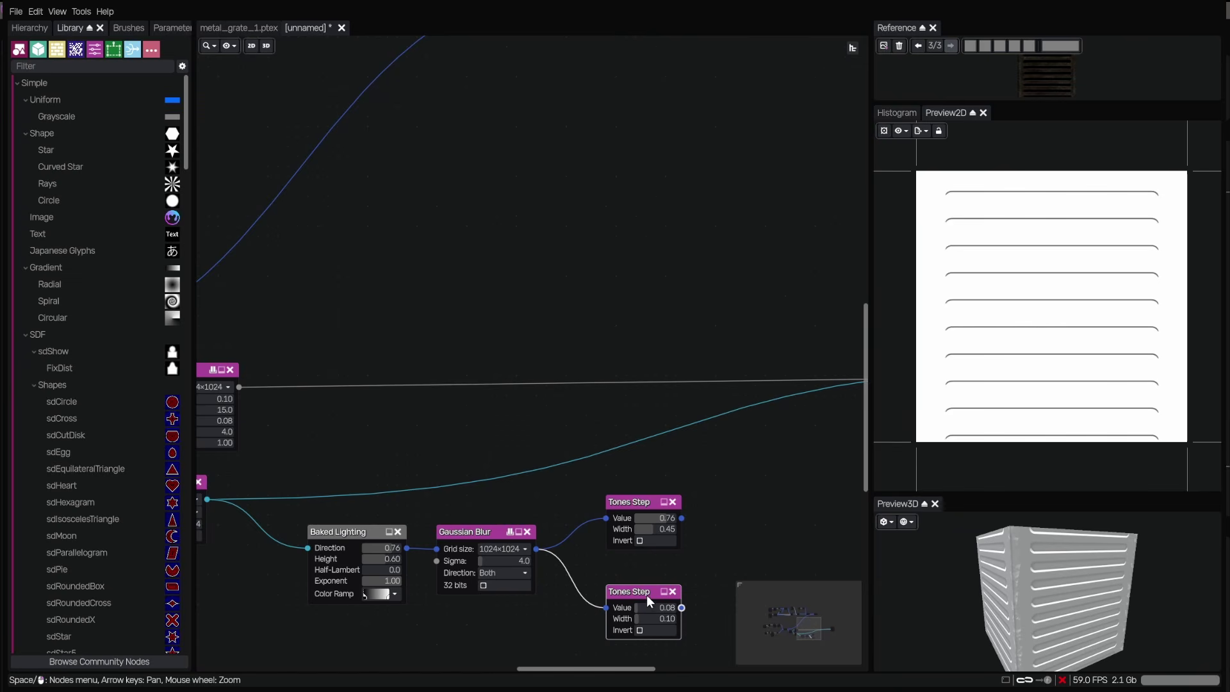
drag(644, 619, 660, 614)
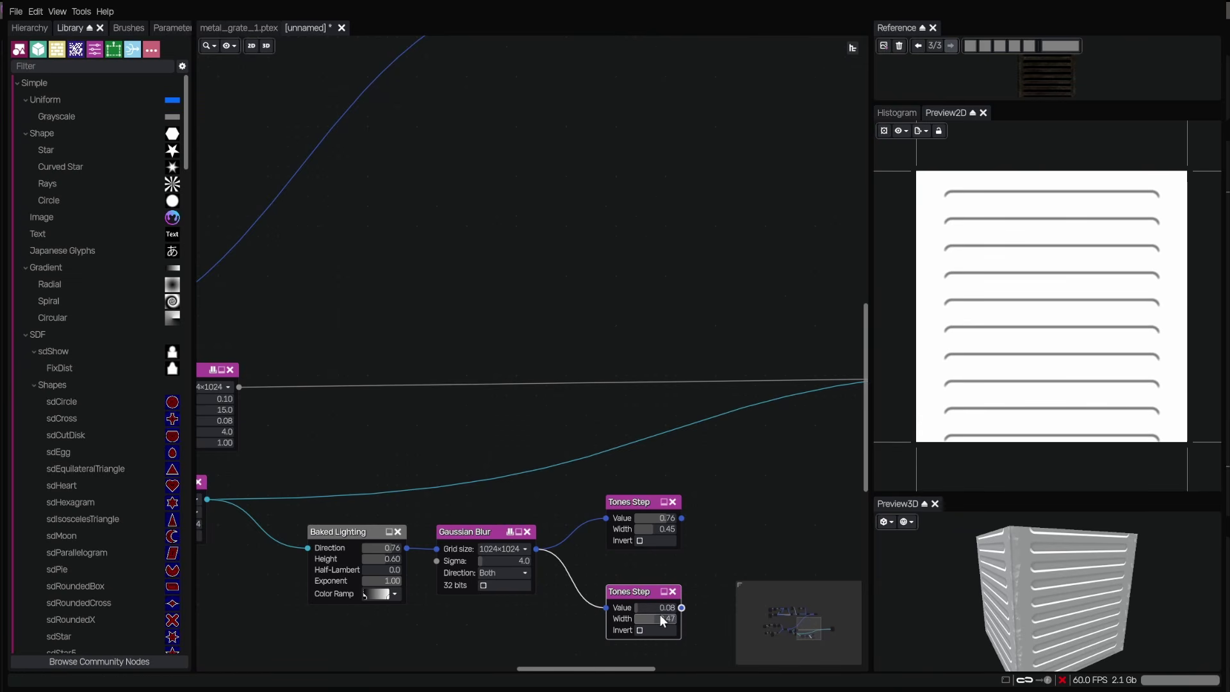
- Add two layers to the last Blend, with Layer2 set to Dodge and Layer3 set to Multiply
click(660, 566)
scroll(660, 541, down, 1)
drag(660, 539, 564, 586)
drag(608, 415, 640, 414)
scroll(646, 334, up, 1)
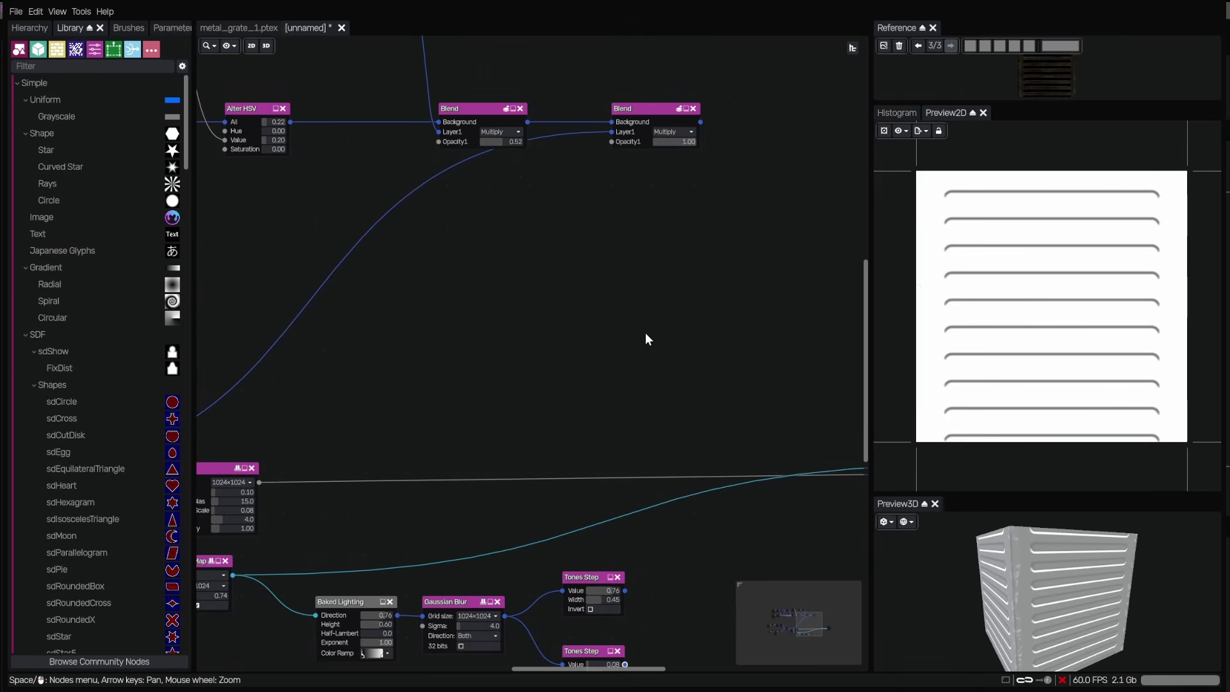
click(656, 110)
scroll(674, 179, up, 1)
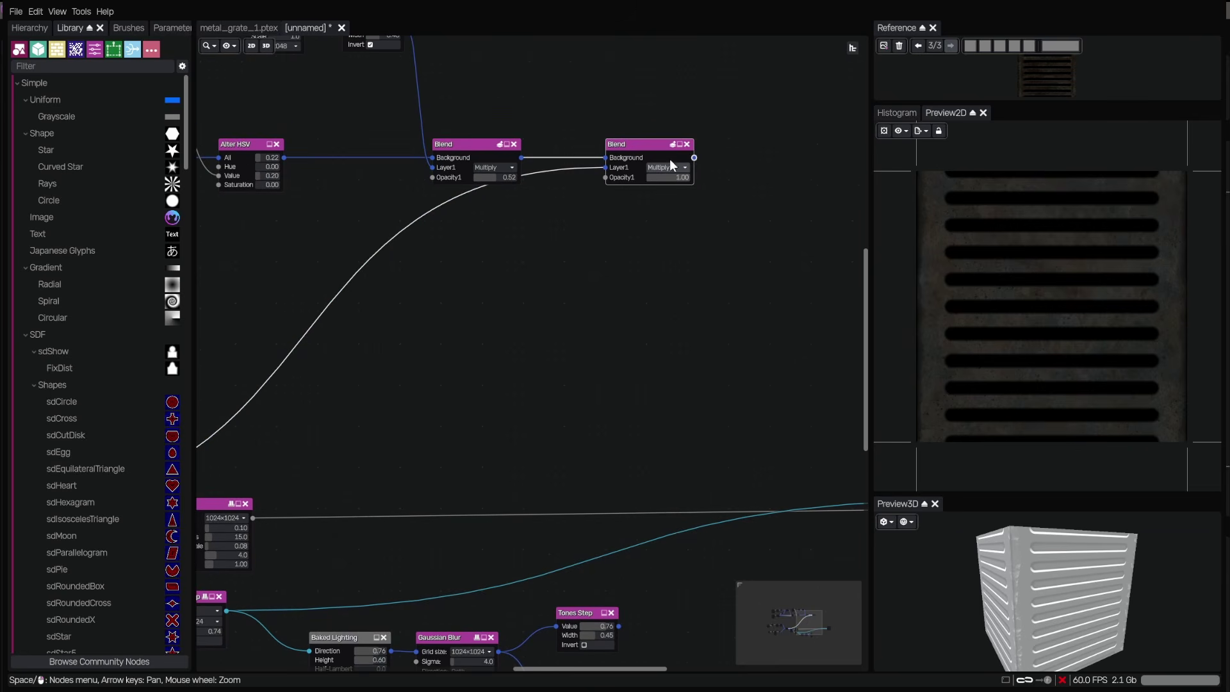
click(676, 146)
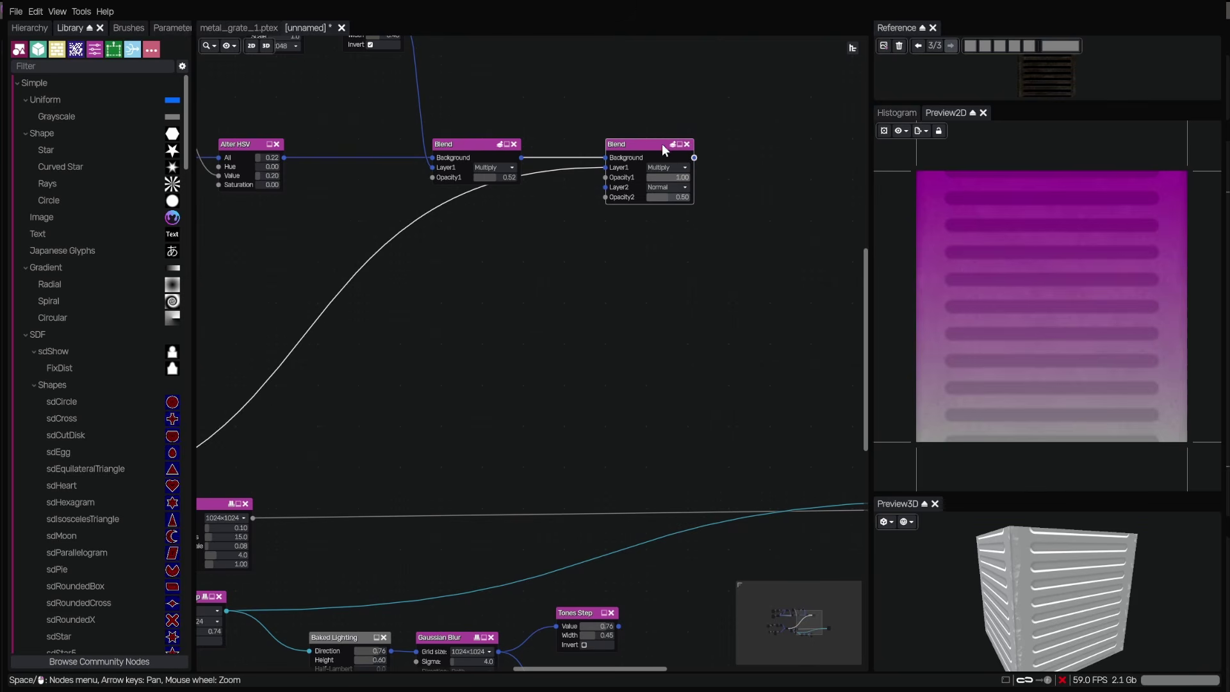
click(673, 145)
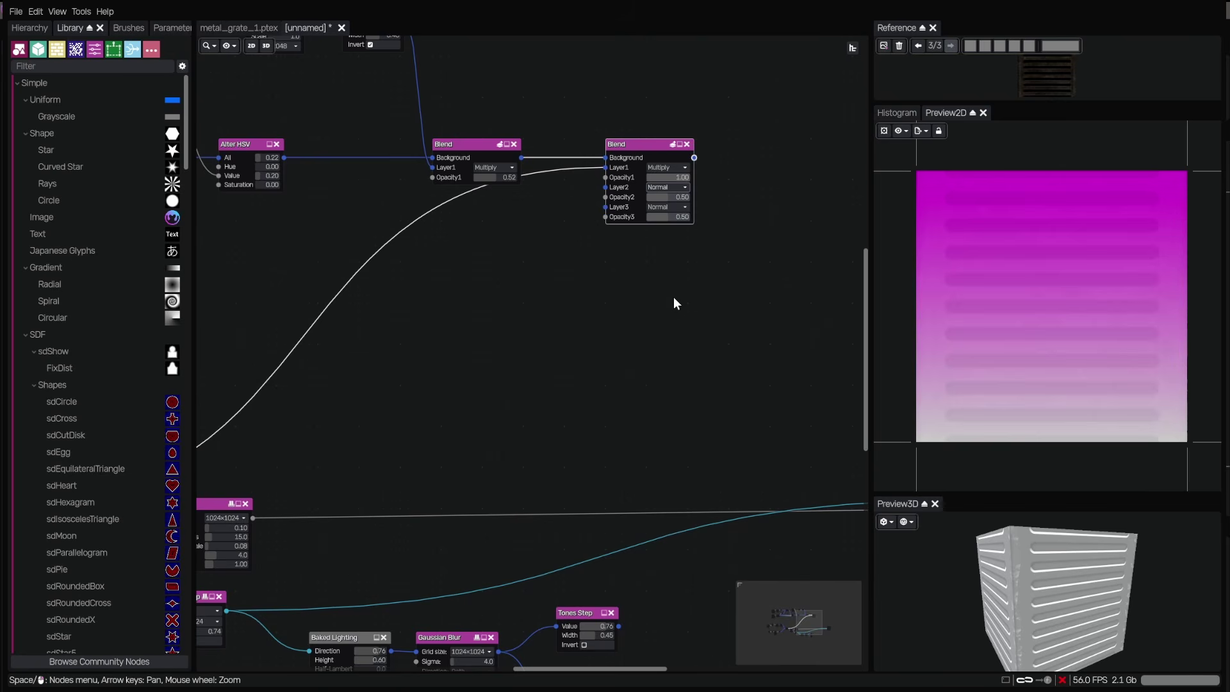
click(673, 210)
click(676, 208)
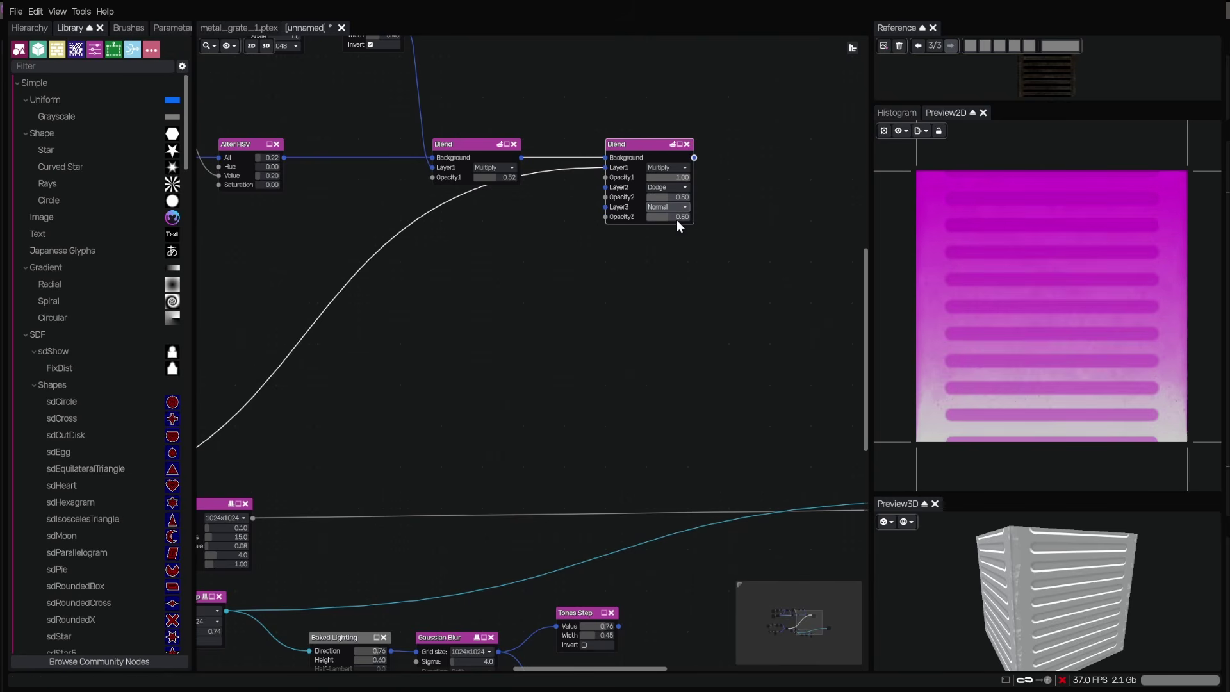
click(678, 241)
- Connect the upper Tones Step to the last Blend's Layer2, setting Opacity2 to 0.62 and Opacity3 to 0.00
drag(655, 357, 626, 287)
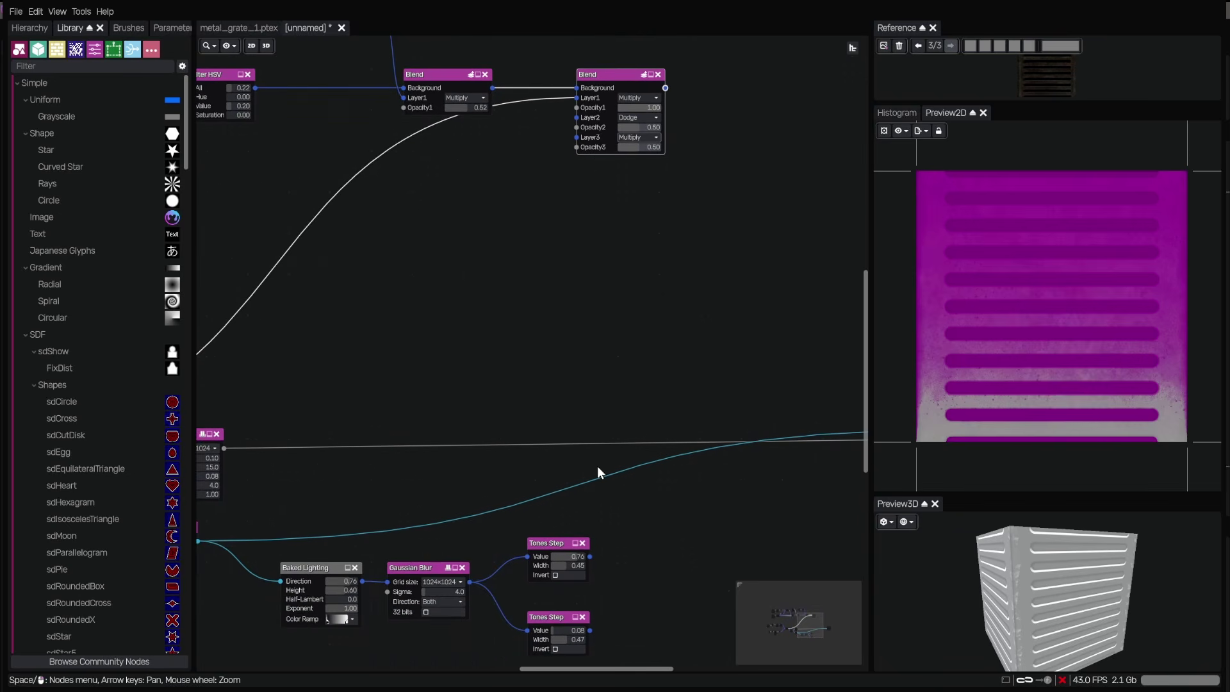
click(564, 543)
drag(590, 557, 575, 116)
click(609, 70)
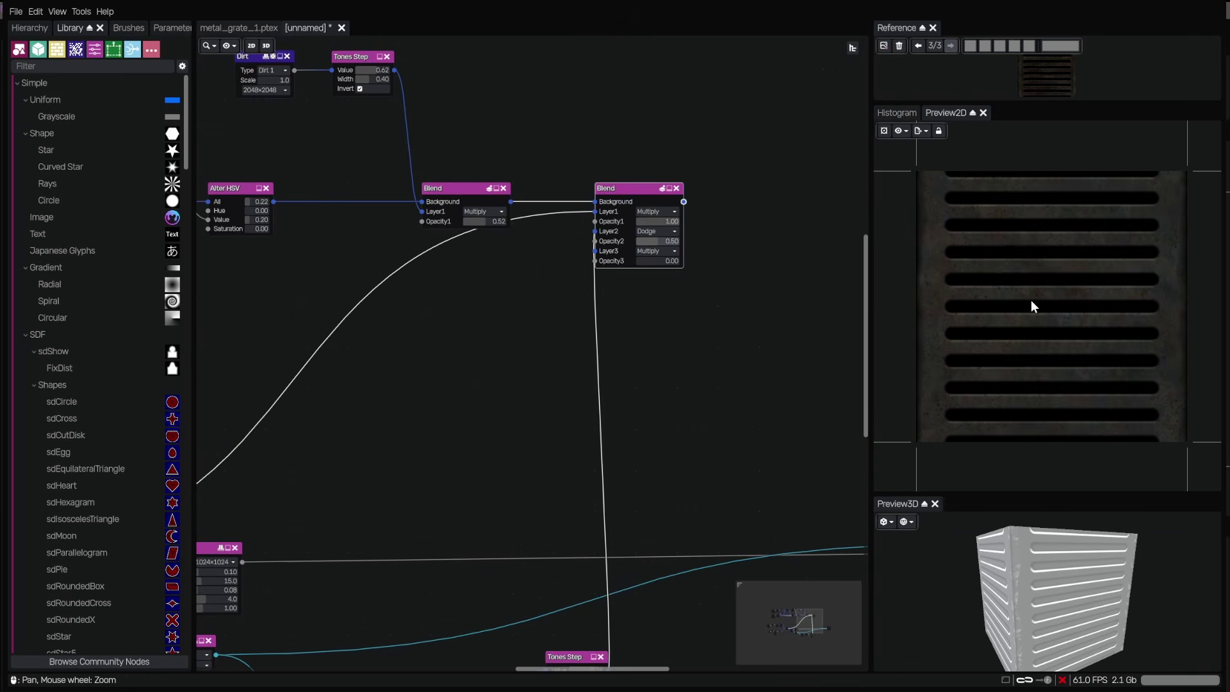
scroll(1031, 306, up, 2)
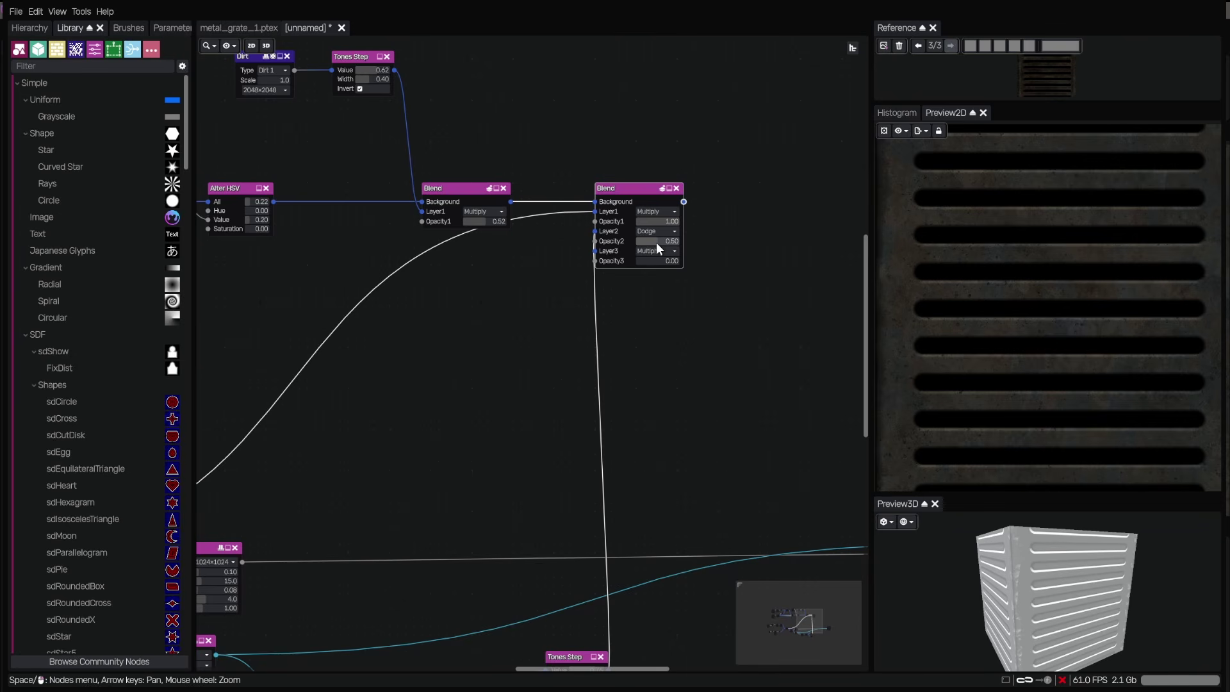
mouse_move(657, 243)
mouse_down()
mouse_move(700, 233)
mouse_move(643, 229)
mouse_move(663, 225)
mouse_up()
mouse_move(1061, 104)
mouse_down()
mouse_move(1064, 362)
mouse_move(1067, 107)
mouse_up()
drag(663, 241, 667, 241)
- Connect the lower Tones Step to the Blend's Layer3 at opacity 1.00 and set Opacity2 to 0.69
scroll(1088, 355, down, 5)
scroll(609, 442, up, 1)
drag(657, 602, 613, 528)
scroll(616, 442, down, 2)
drag(573, 621, 558, 181)
scroll(1019, 335, up, 2)
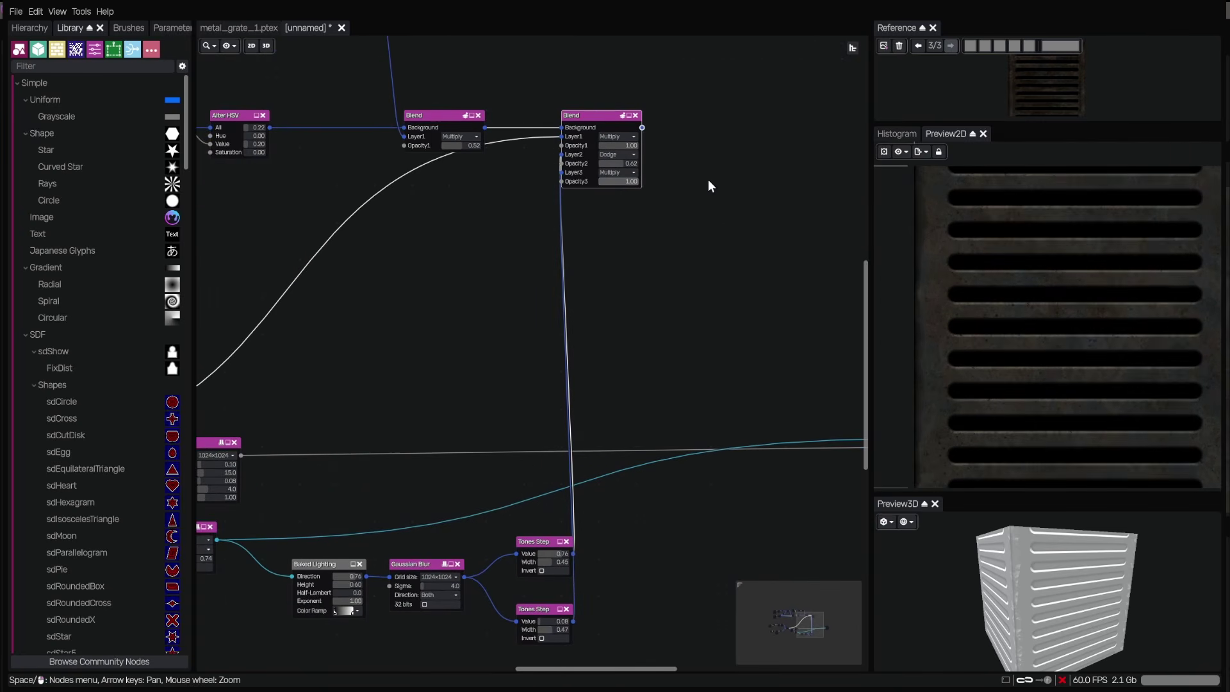
scroll(1084, 308, up, 1)
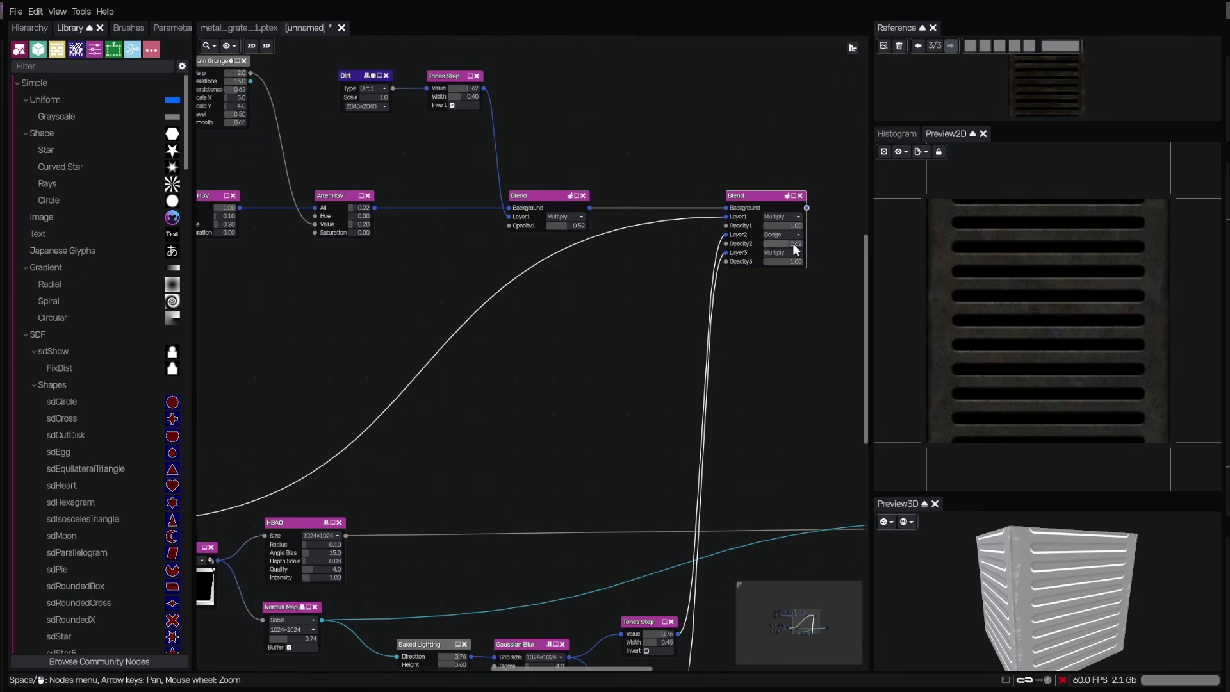
mouse_move(793, 244)
mouse_down()
mouse_move(737, 244)
mouse_move(719, 261)
mouse_move(797, 237)
mouse_move(789, 259)
mouse_move(833, 262)
mouse_move(793, 241)
mouse_up()
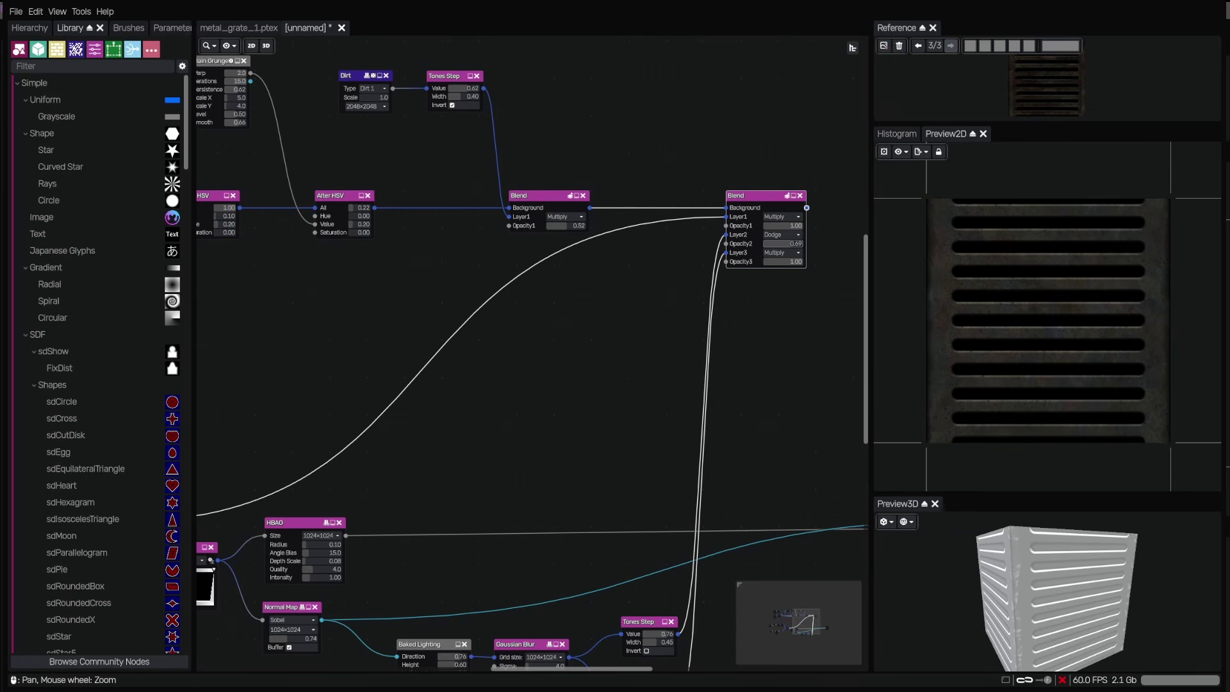
- Place a PixelNode from the CoK library beside the final Blend node
drag(737, 322, 545, 371)
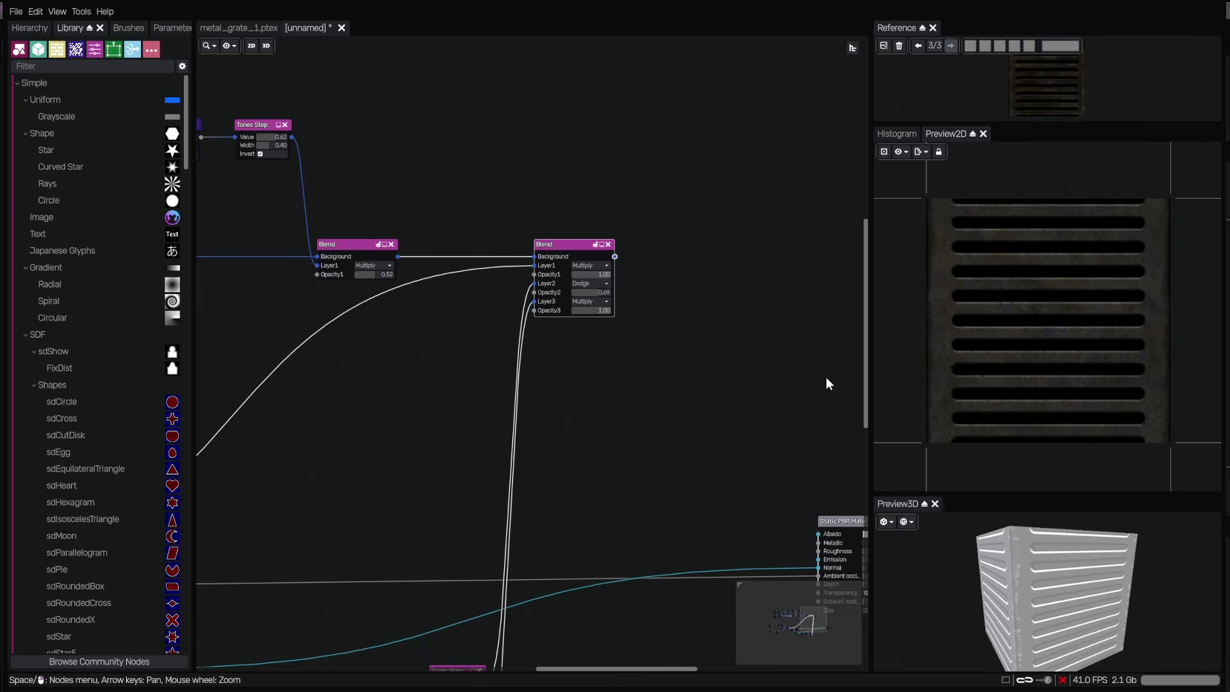
scroll(799, 453, down, 3)
scroll(517, 448, up, 3)
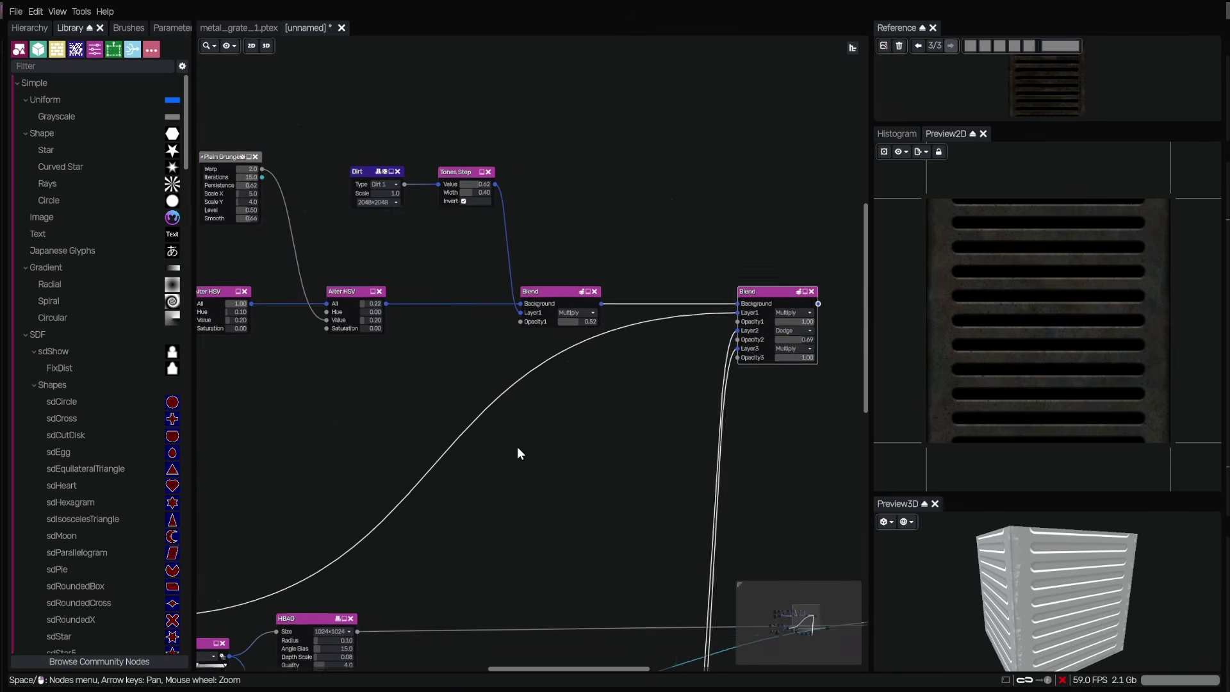
drag(600, 434, 491, 425)
scroll(1121, 374, down, 1)
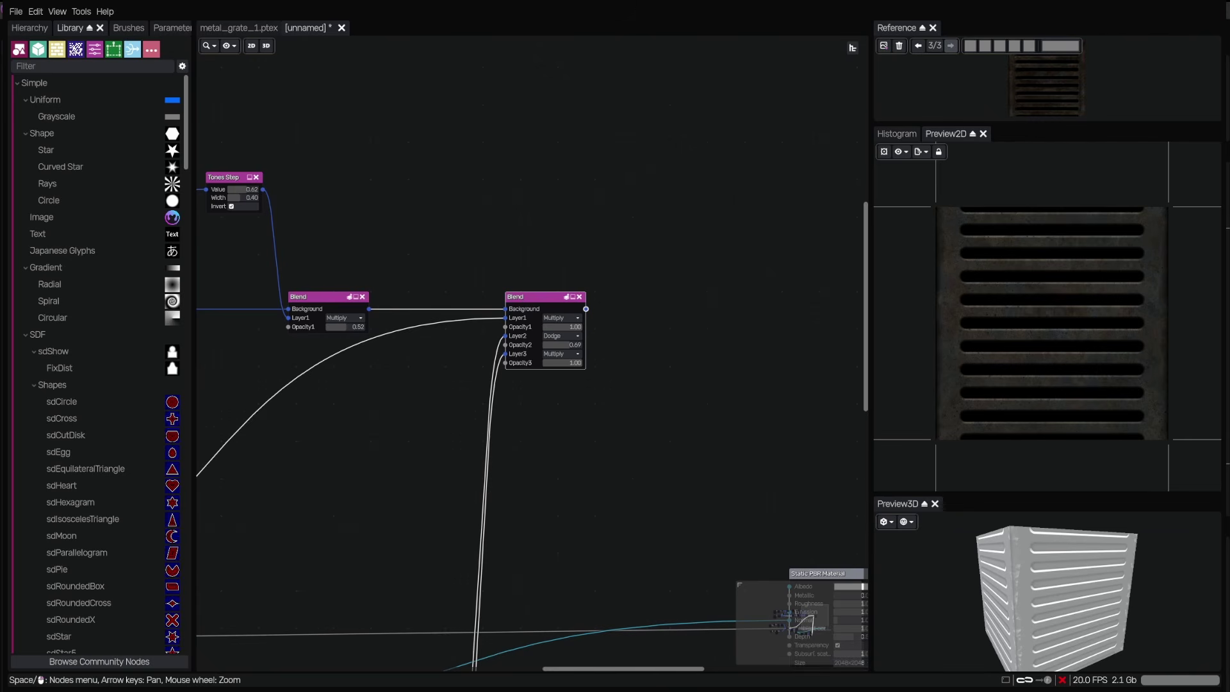
scroll(96, 375, down, 15)
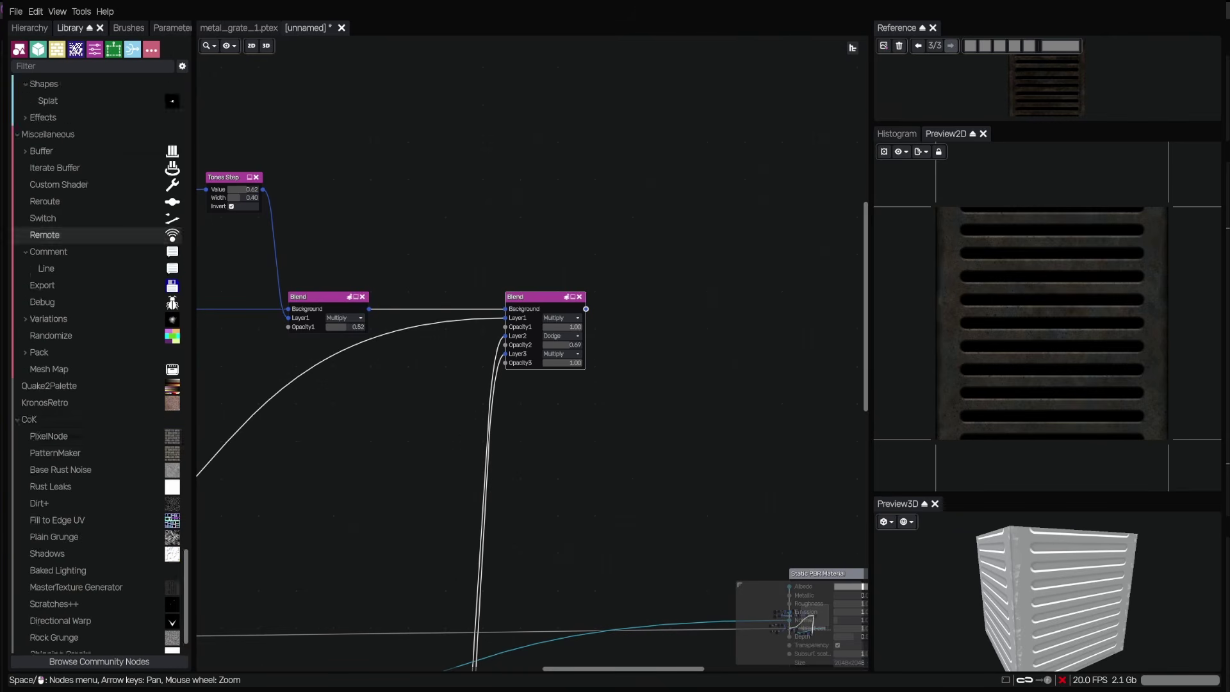
scroll(253, 441, down, 11)
scroll(556, 422, up, 6)
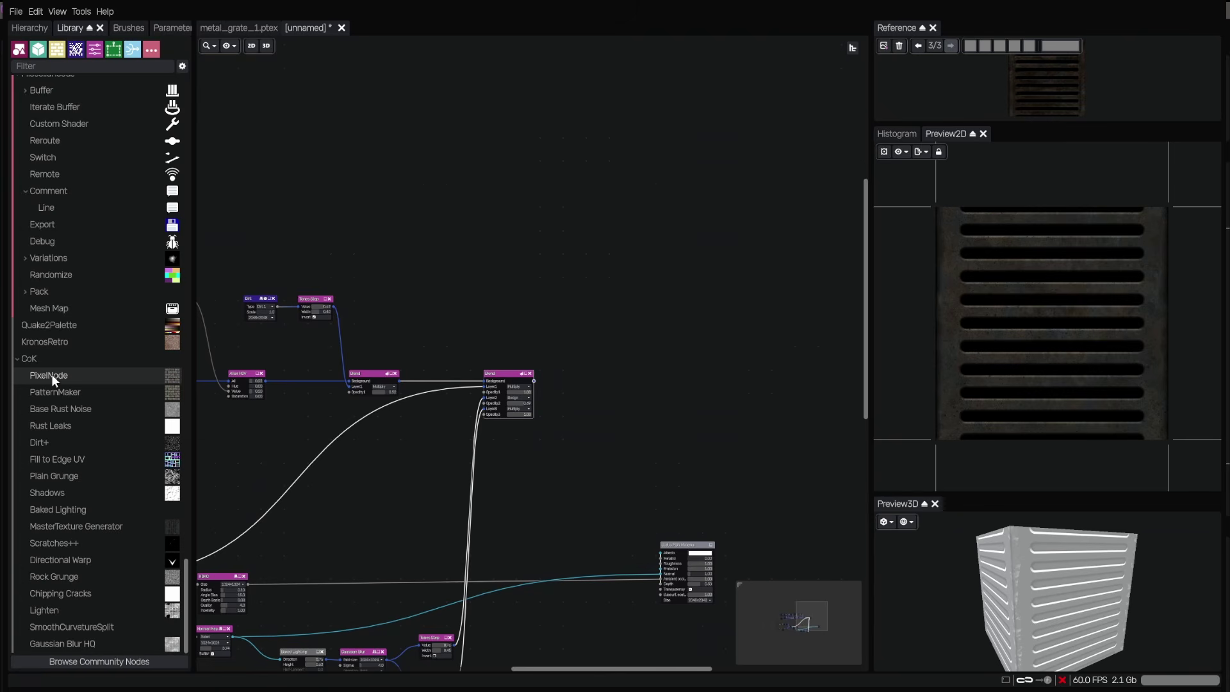
drag(51, 375, 627, 381)
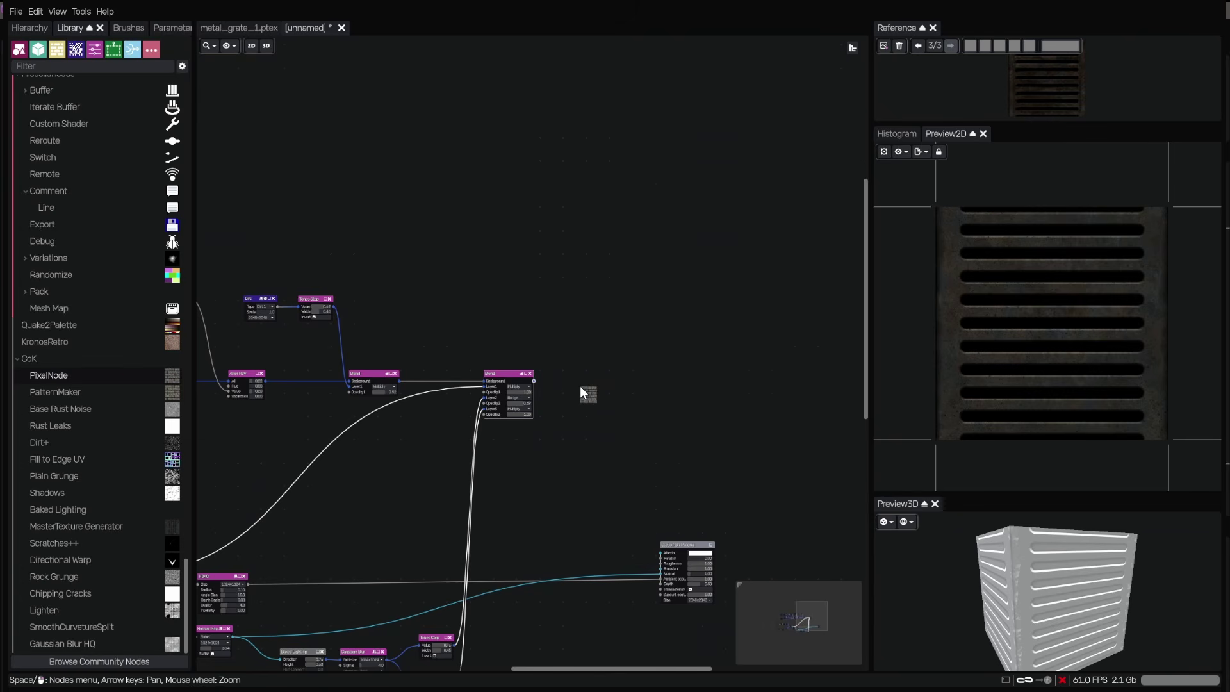
scroll(609, 382, up, 4)
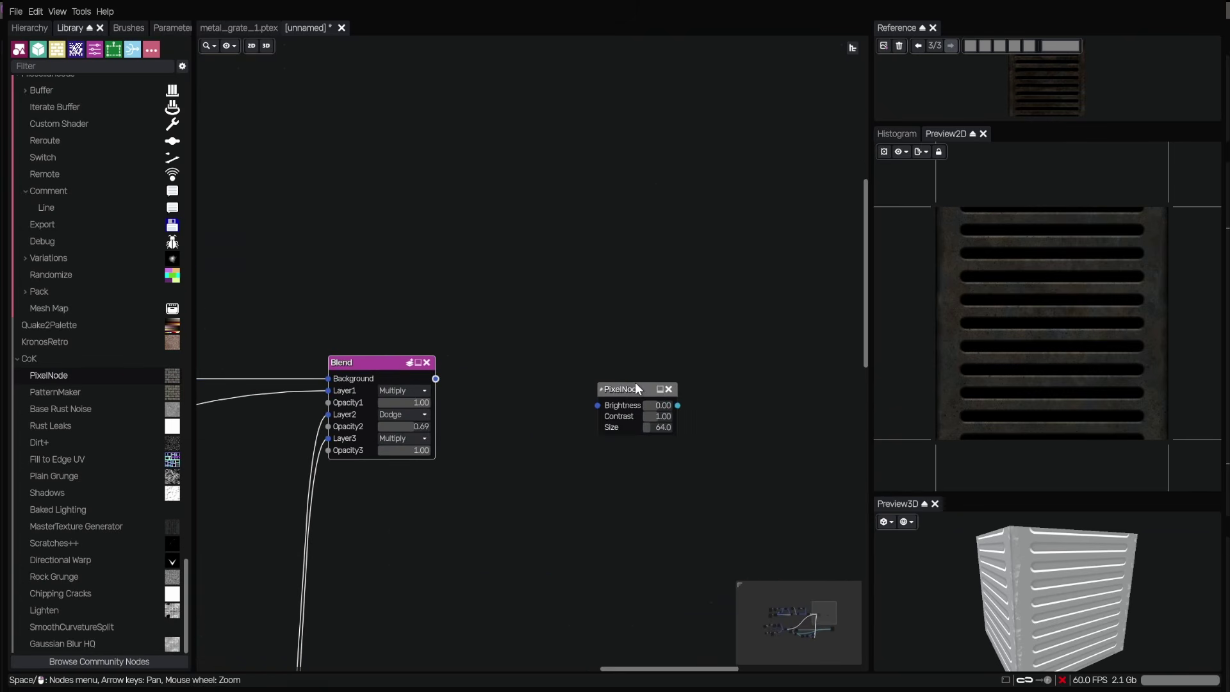
- Delete the PixelNode placed beside the final Blend node
click(629, 392)
drag(629, 396, 599, 369)
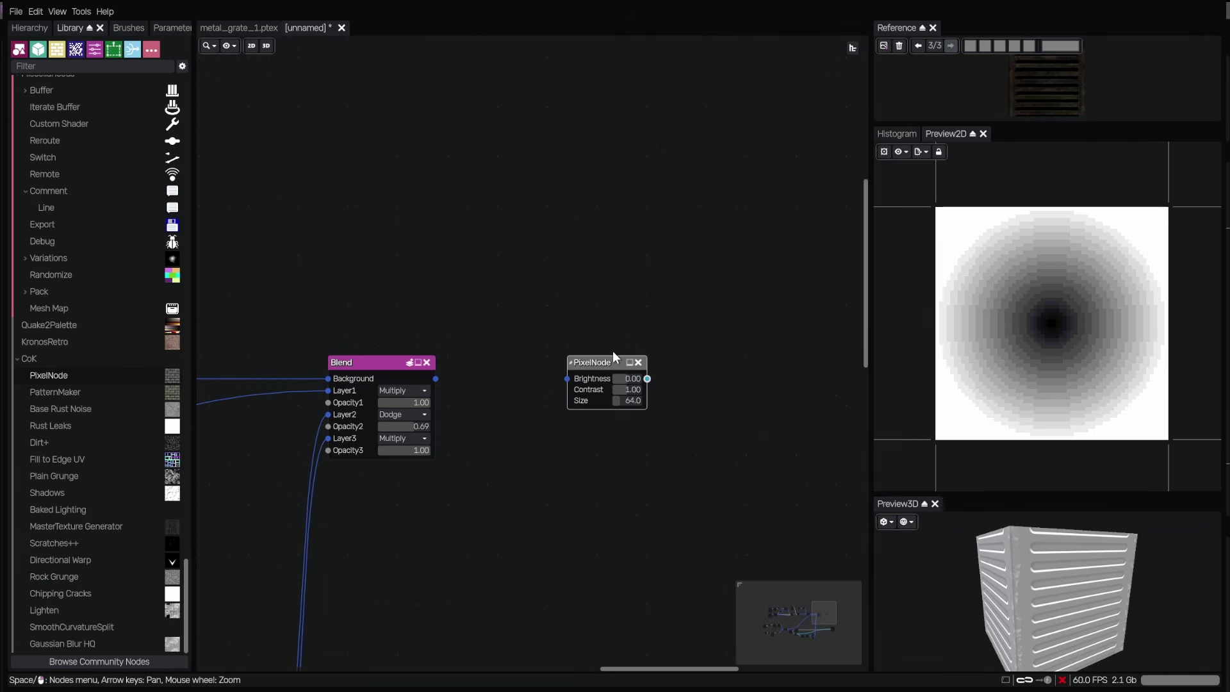
key(Delete)
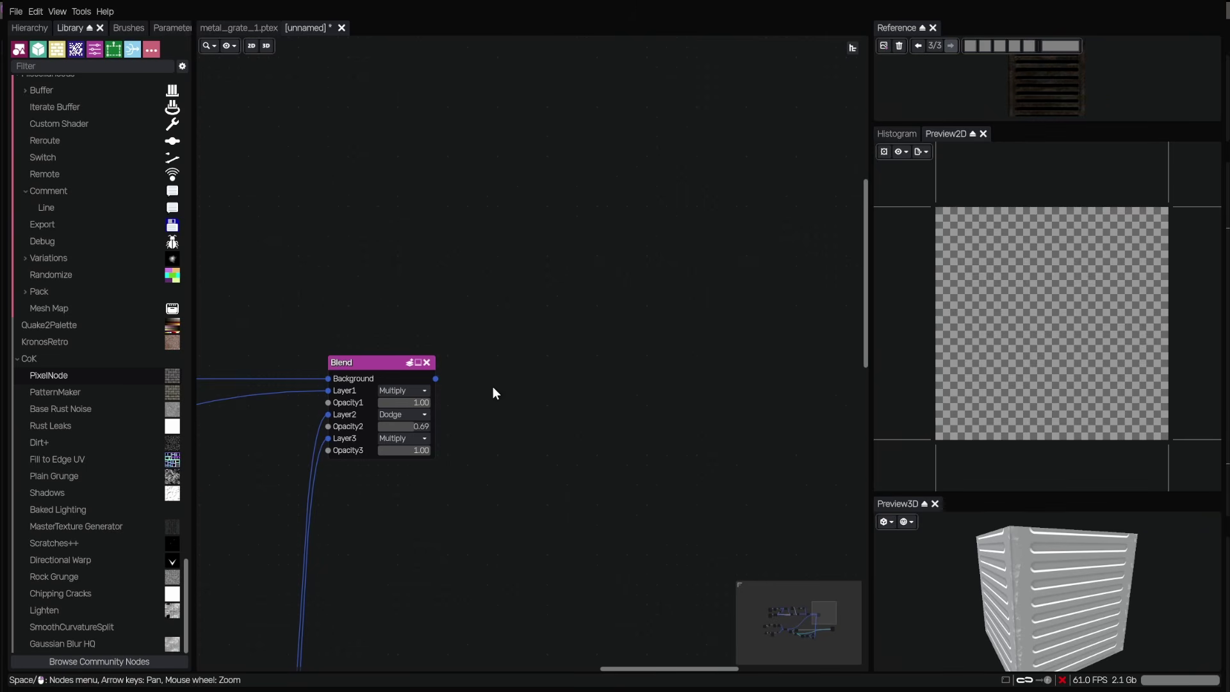
- Add a Quantize node fed by the final Blend's output and set its steps to 32
click(435, 378)
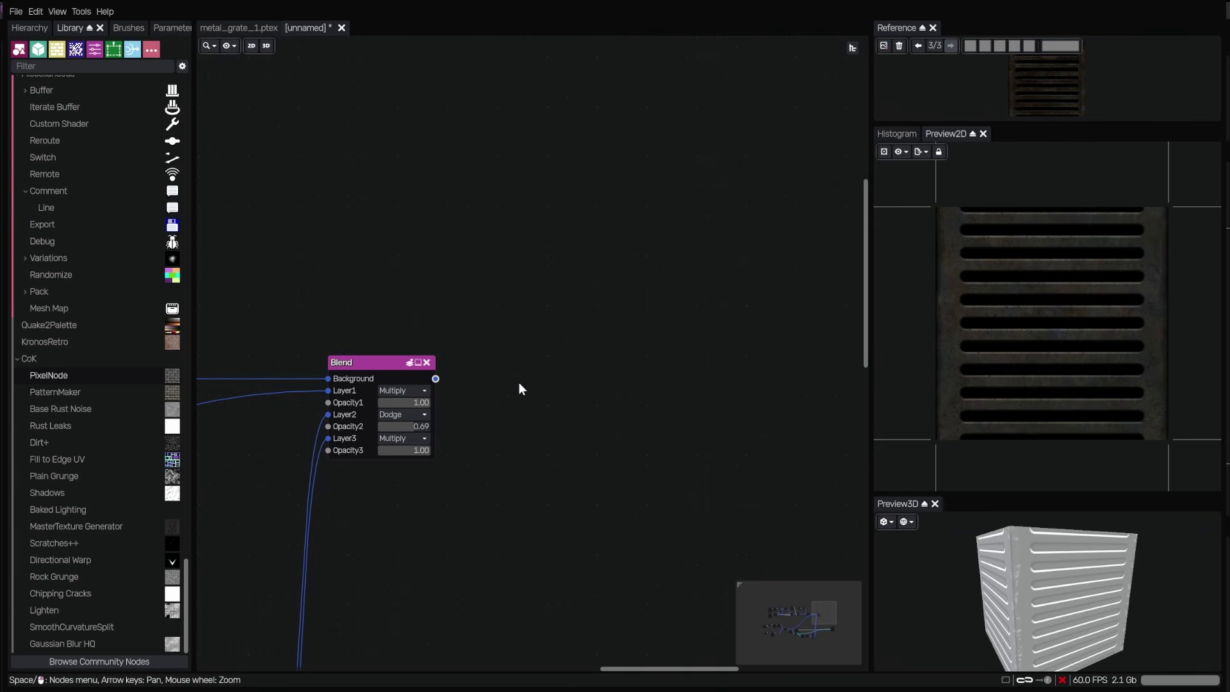
key(Return)
click(549, 364)
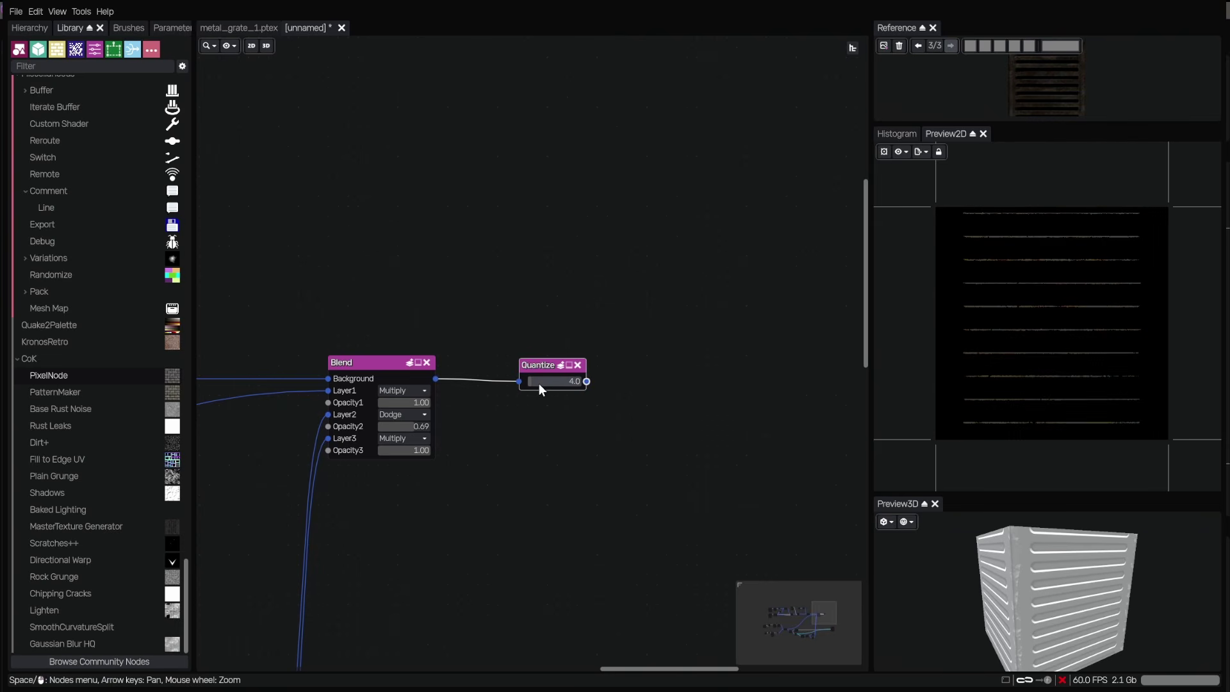
drag(499, 363, 561, 341)
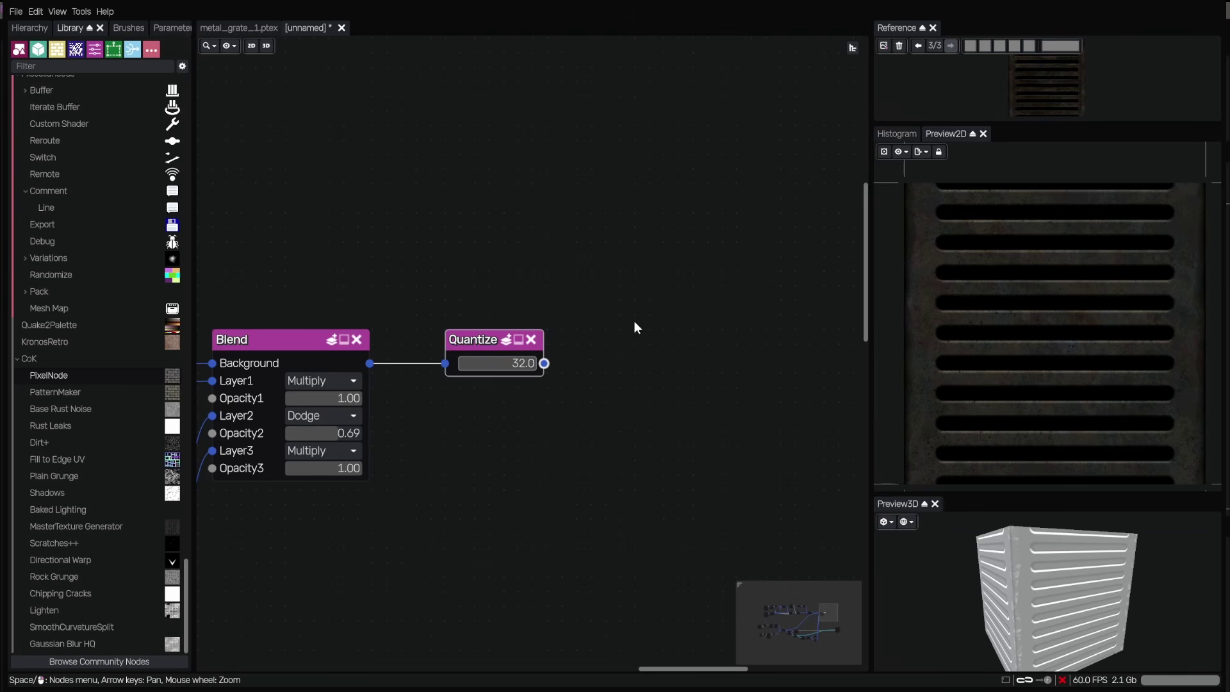
drag(649, 351, 587, 358)
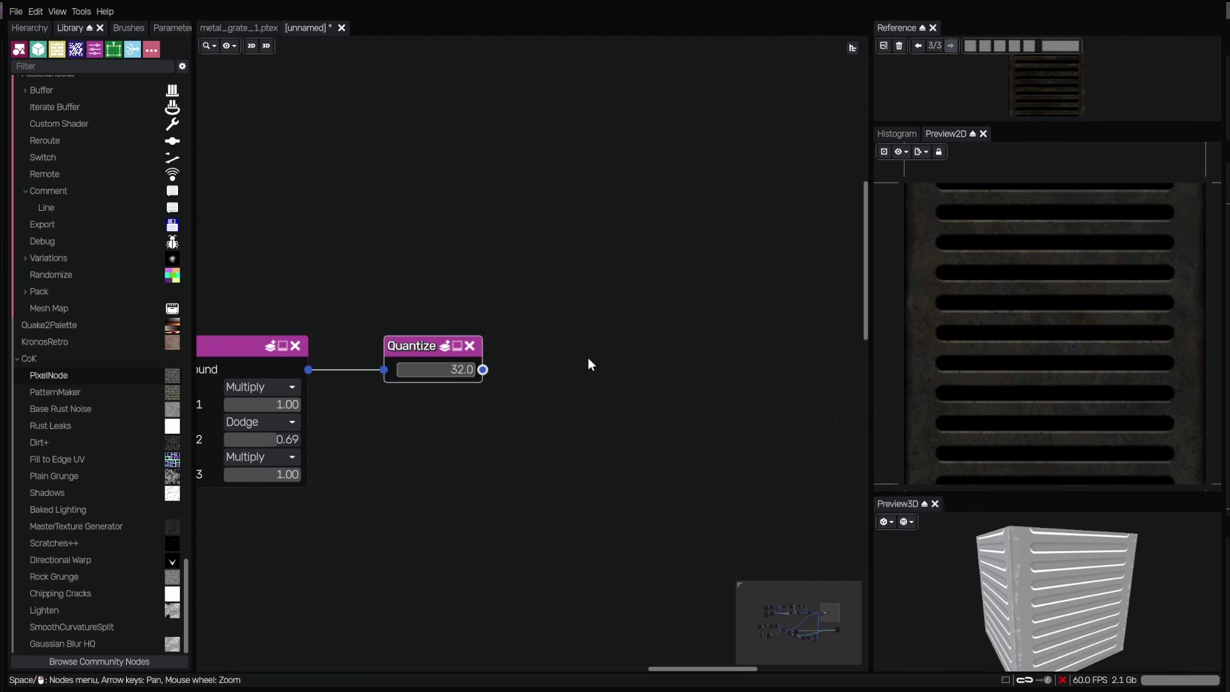
- Add a Pixelize node fed by Quantize and set its Columns and Rows to 128
drag(483, 369, 609, 382)
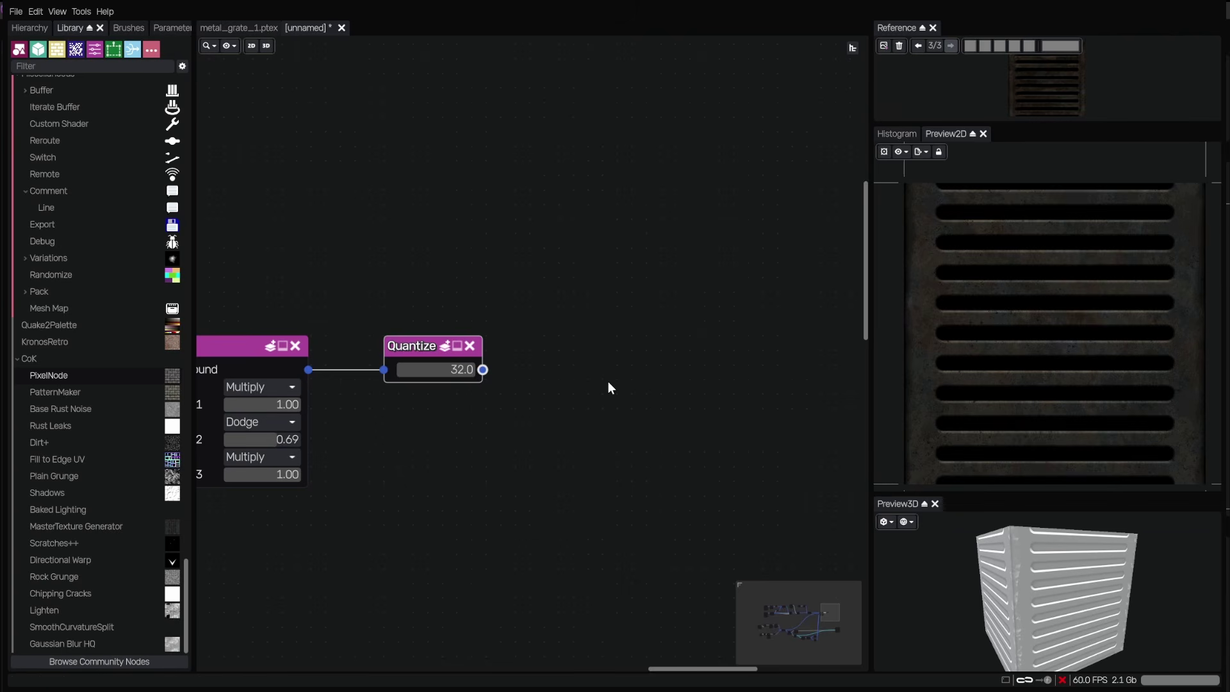
key(Return)
drag(682, 367, 622, 348)
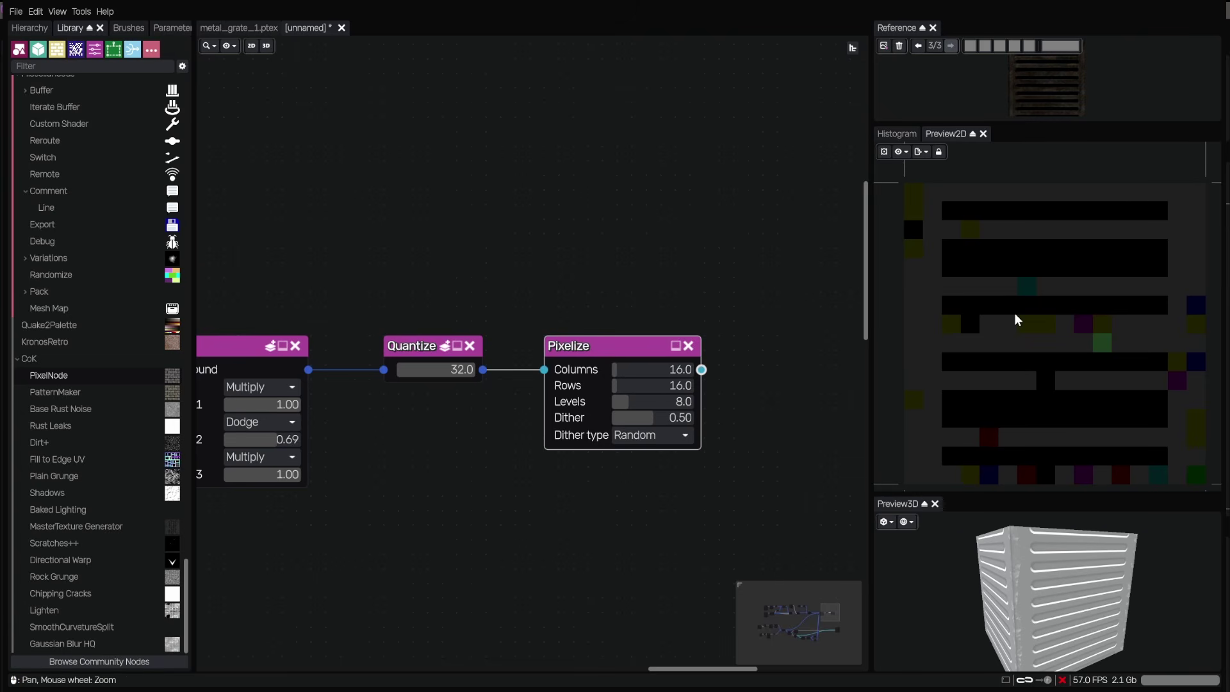
click(677, 370)
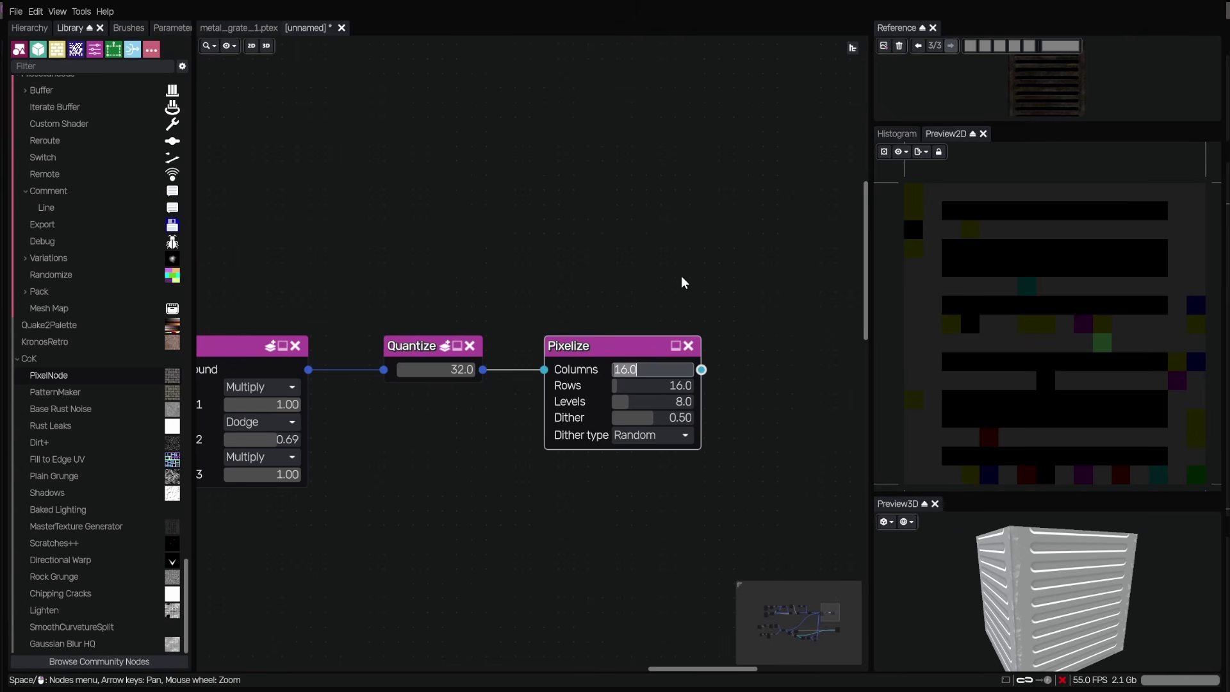
text(128)
key(Tab)
text(128)
key(Return)
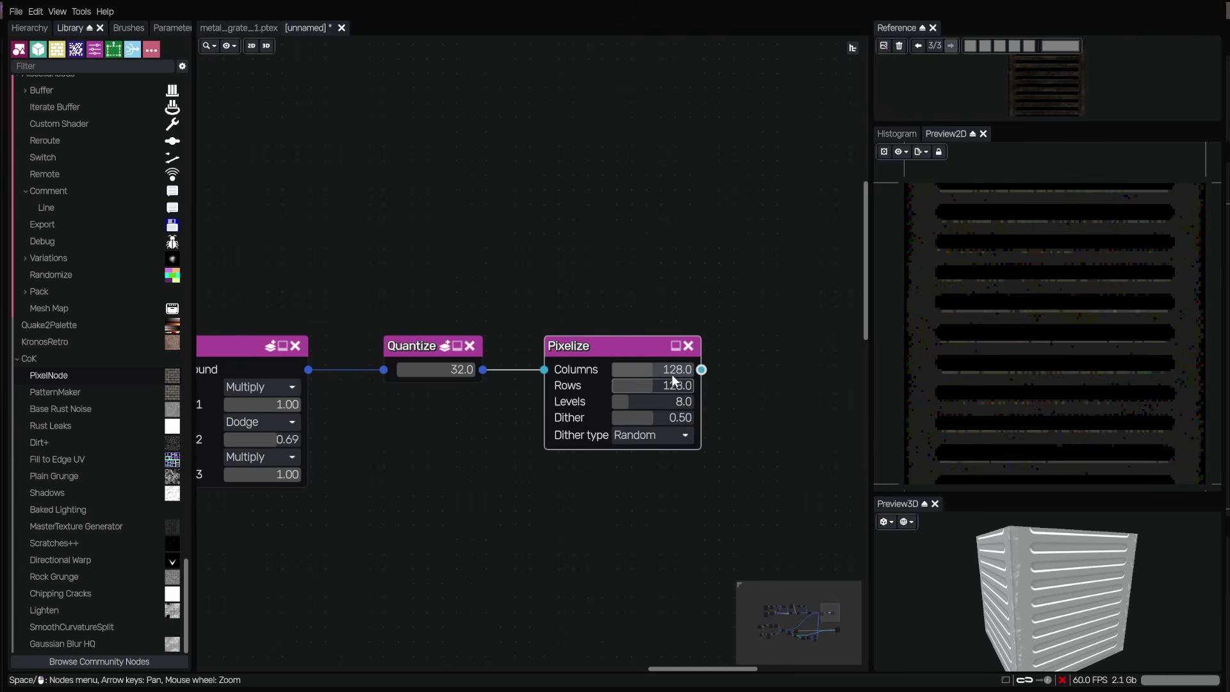
drag(624, 346, 638, 346)
scroll(1050, 341, down, 1)
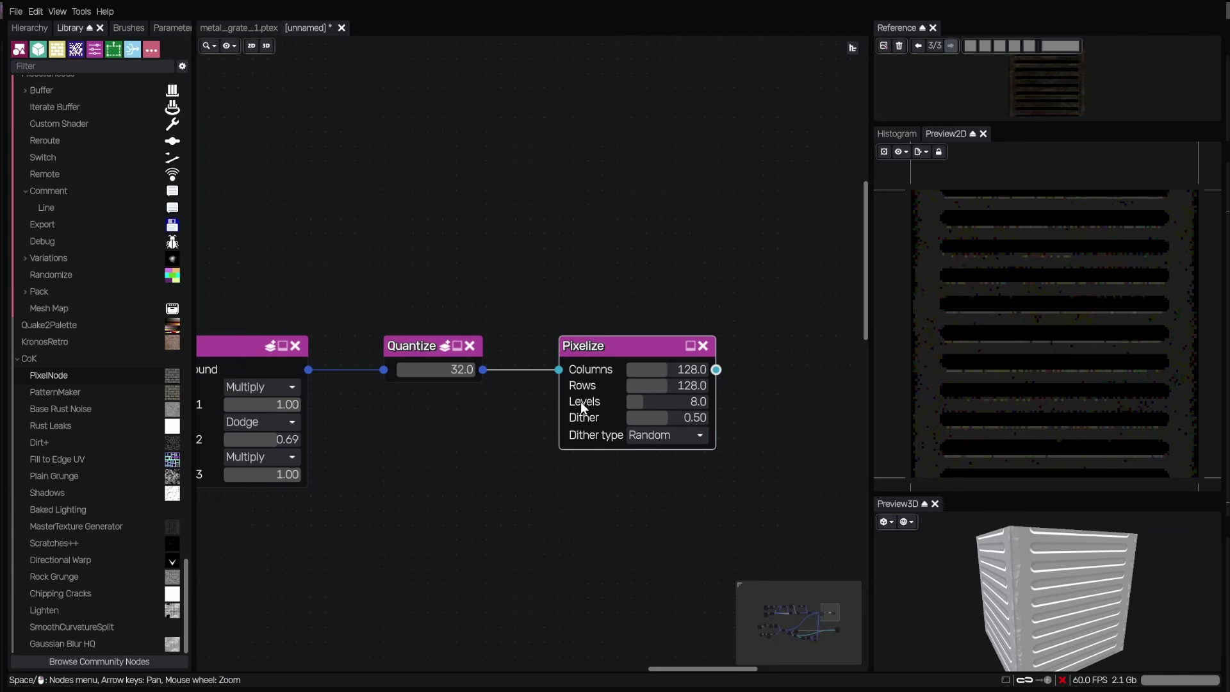
- Set the Pixelize node's Levels to 32 and its Dither to 0.50 after trying 0.00
click(633, 400)
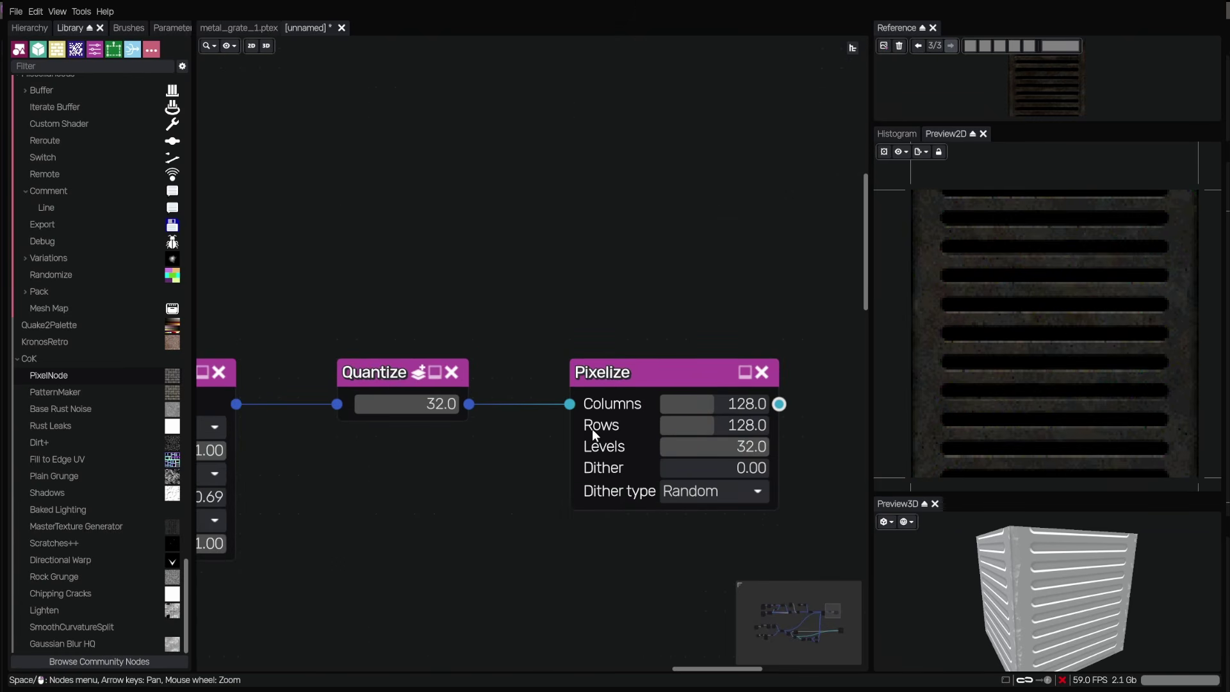
click(664, 369)
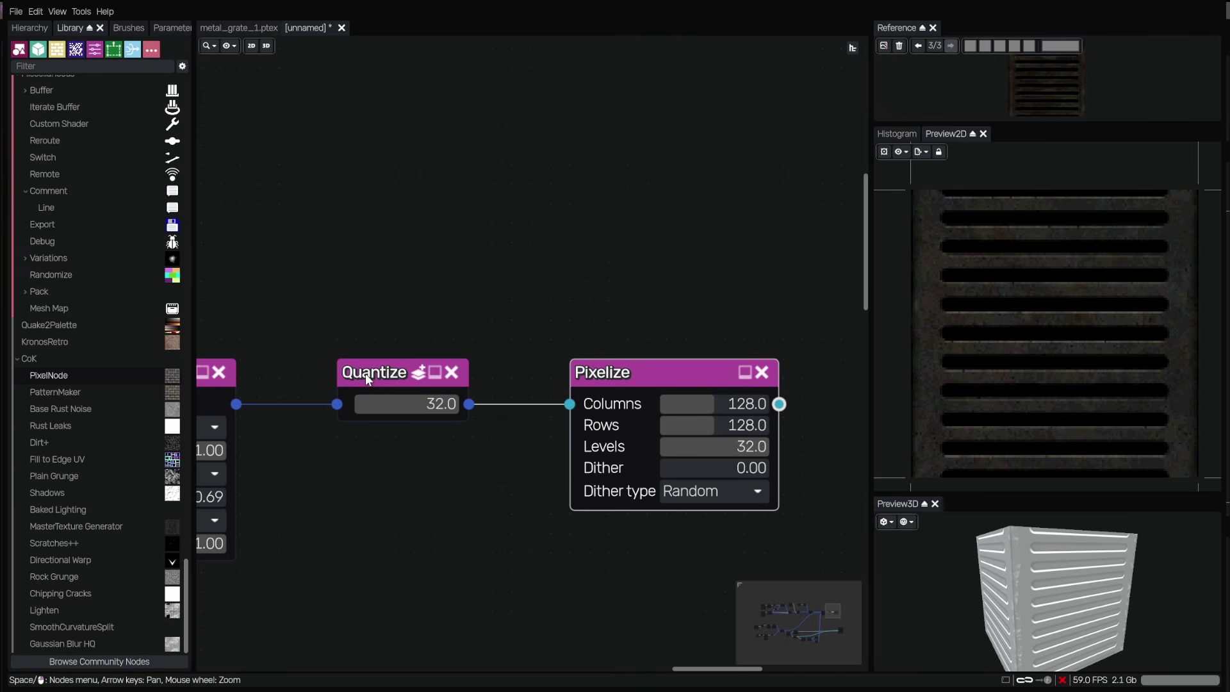
drag(593, 283, 555, 251)
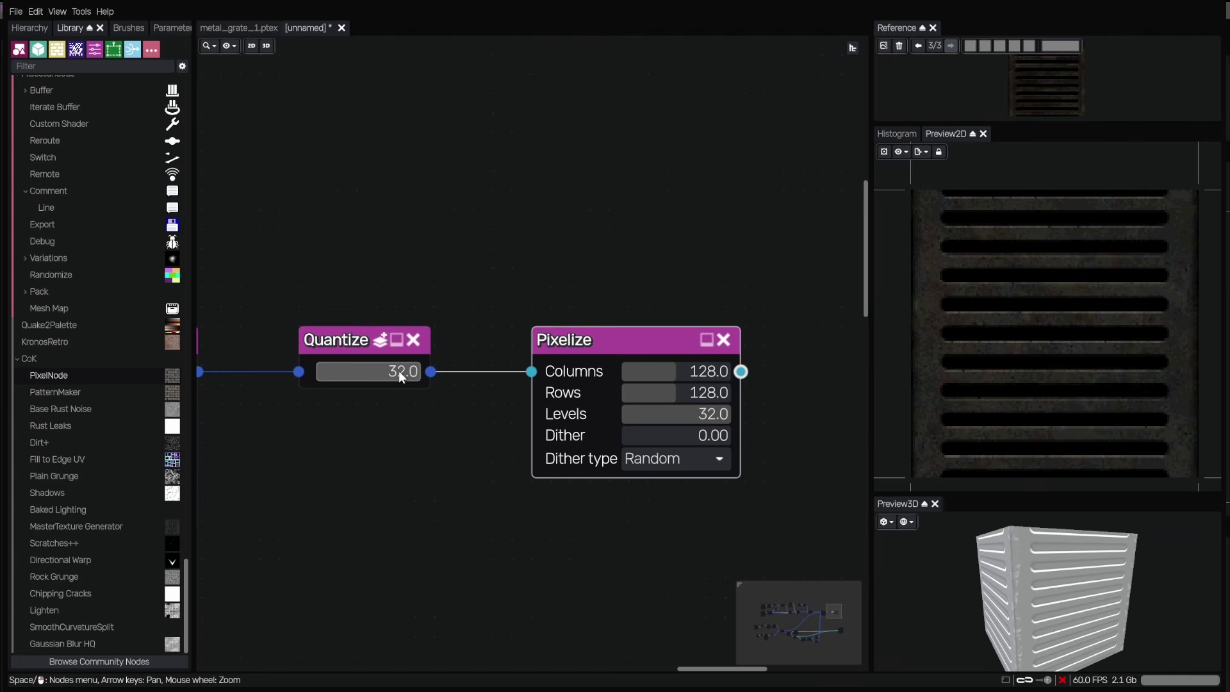
mouse_move(713, 418)
mouse_down()
mouse_move(672, 414)
mouse_move(730, 413)
mouse_up()
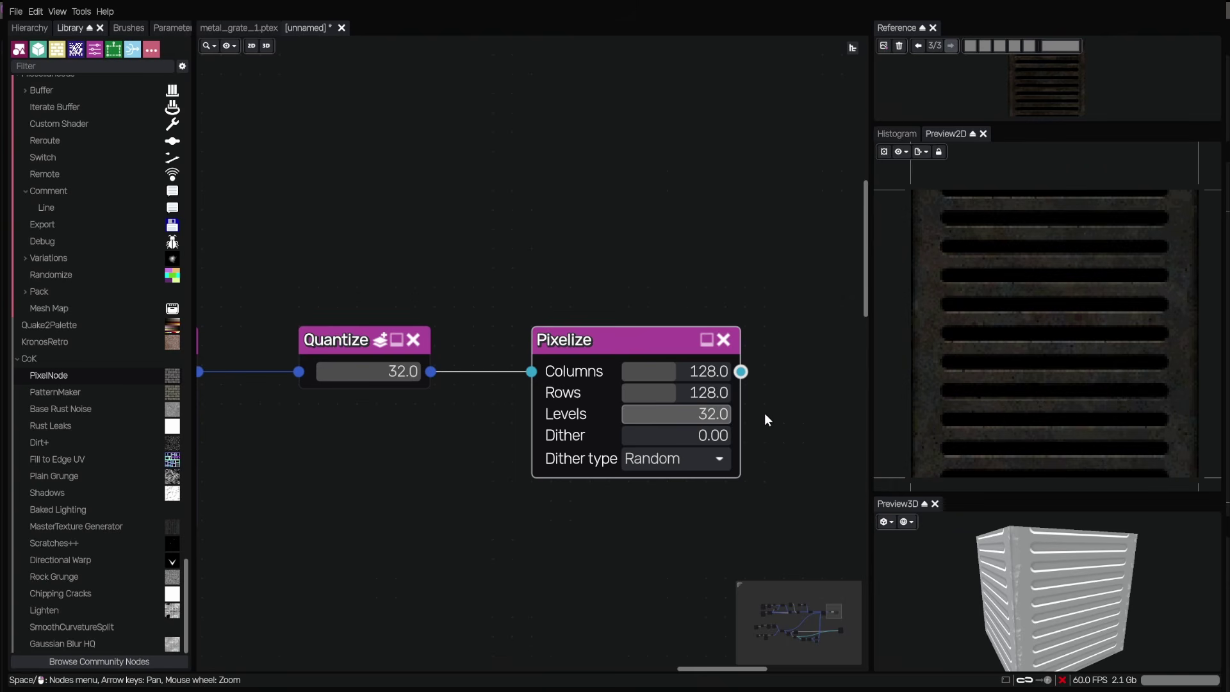
click(710, 437)
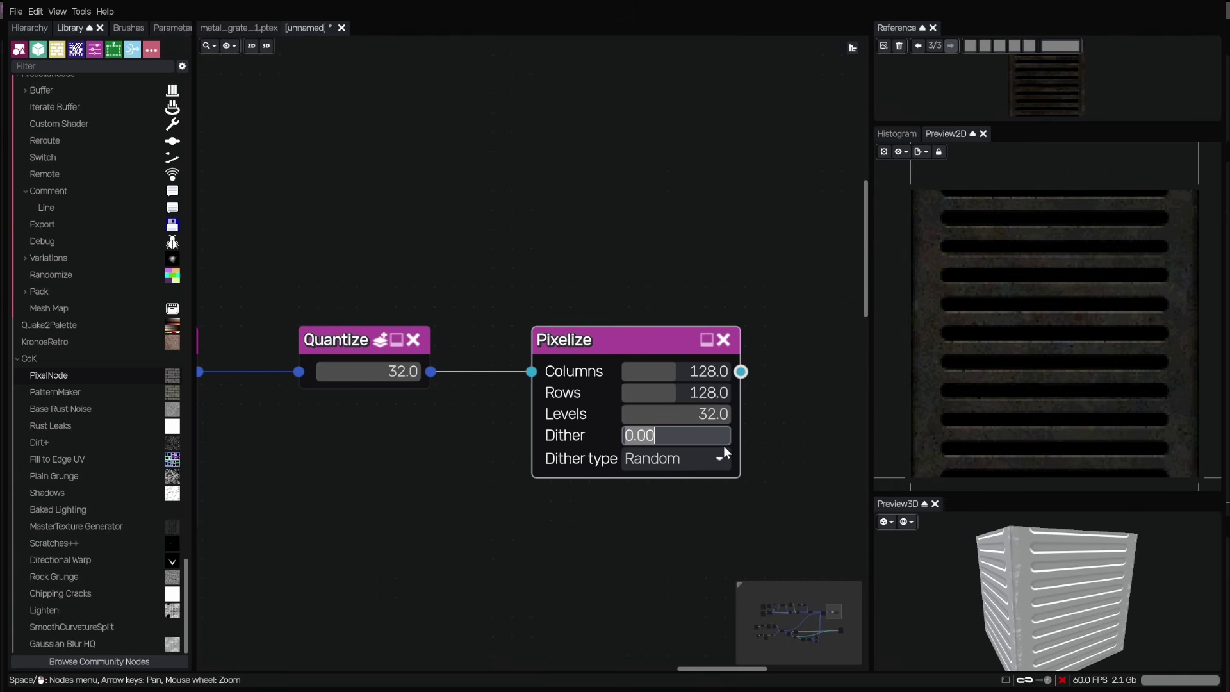
text(0.5)
key(Return)
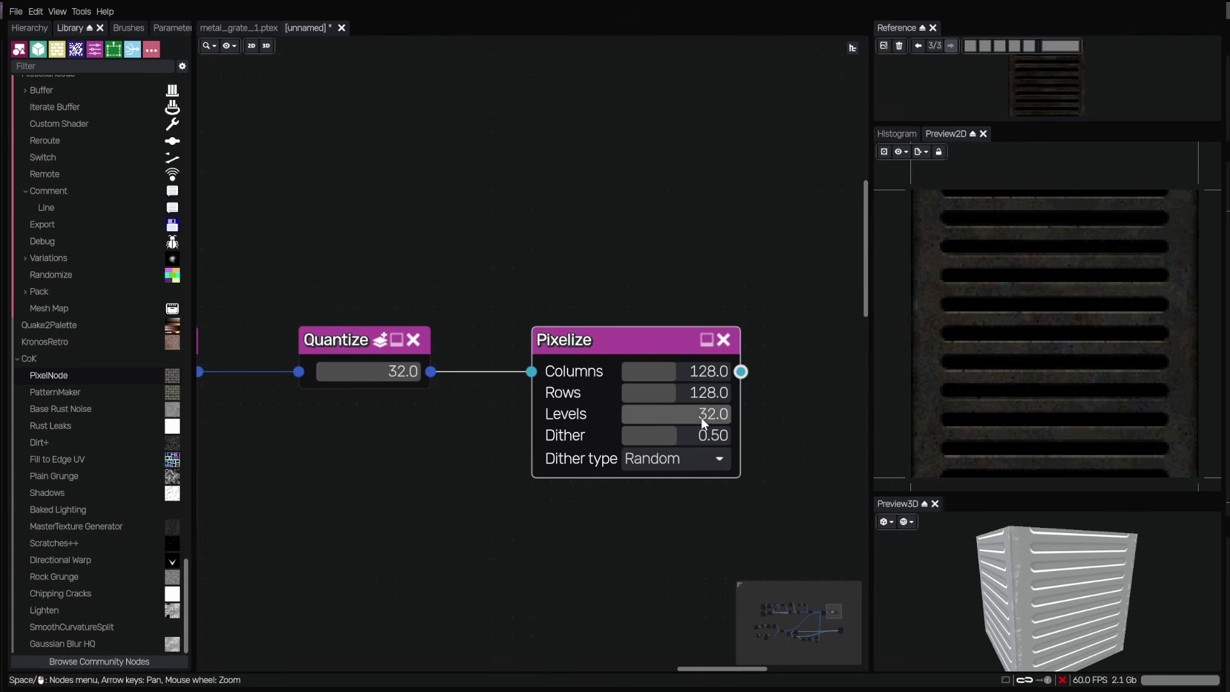
- Add a Brightness/Contrast node after Pixelize, try a contrast of 0.93, and undo that contrast change
drag(720, 413, 607, 443)
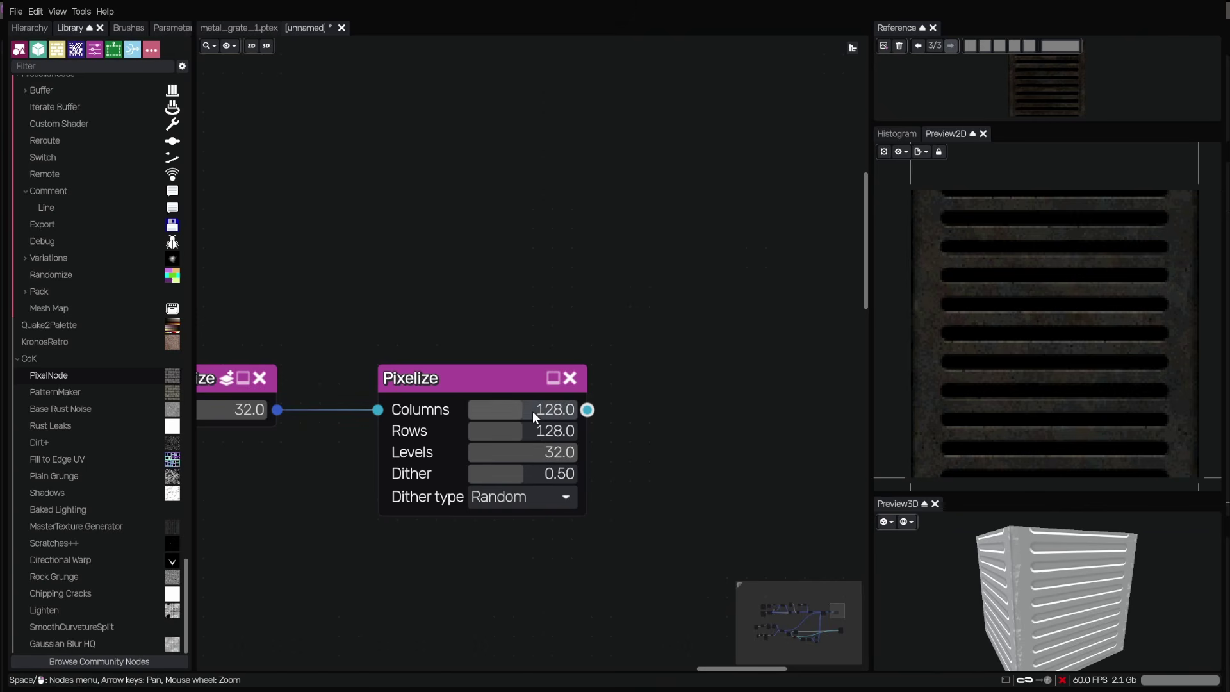
scroll(1051, 350, down, 1)
scroll(617, 350, down, 2)
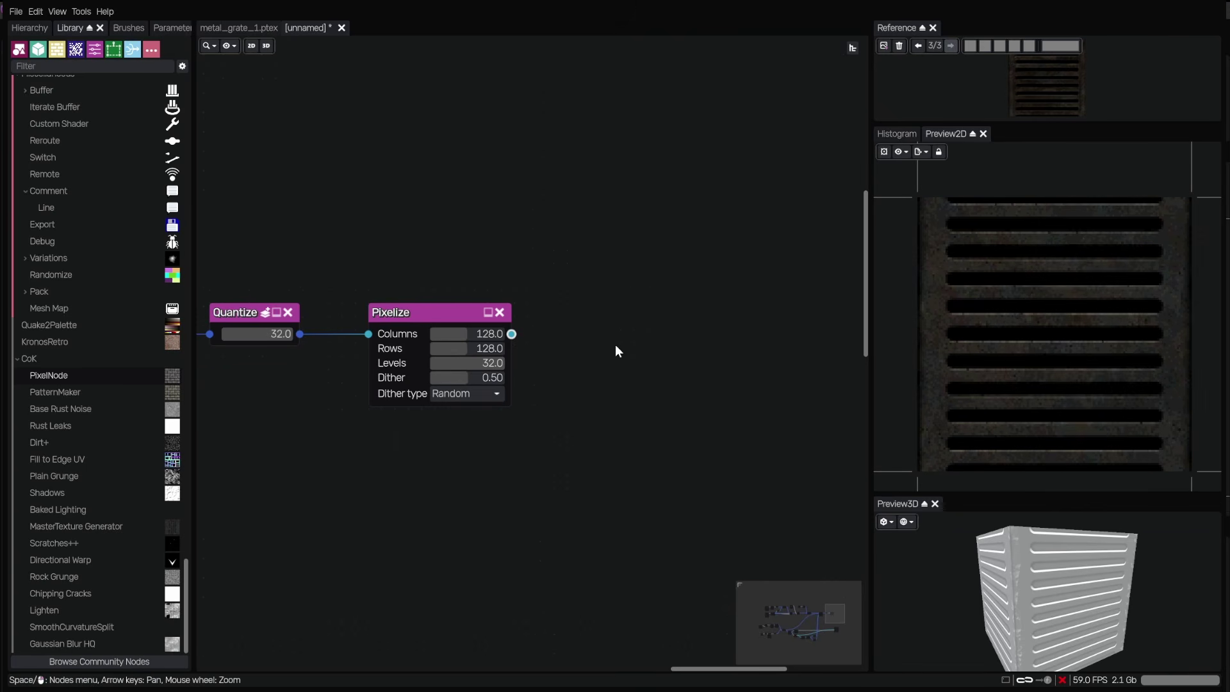
key(Return)
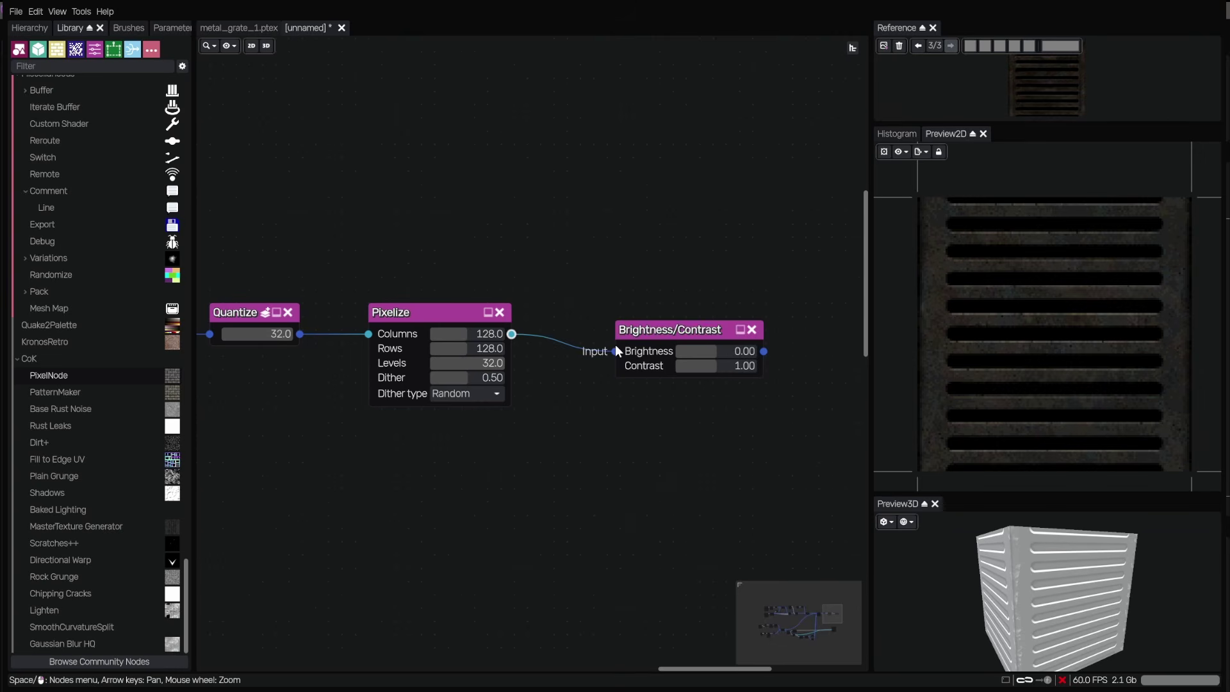
drag(665, 337, 618, 307)
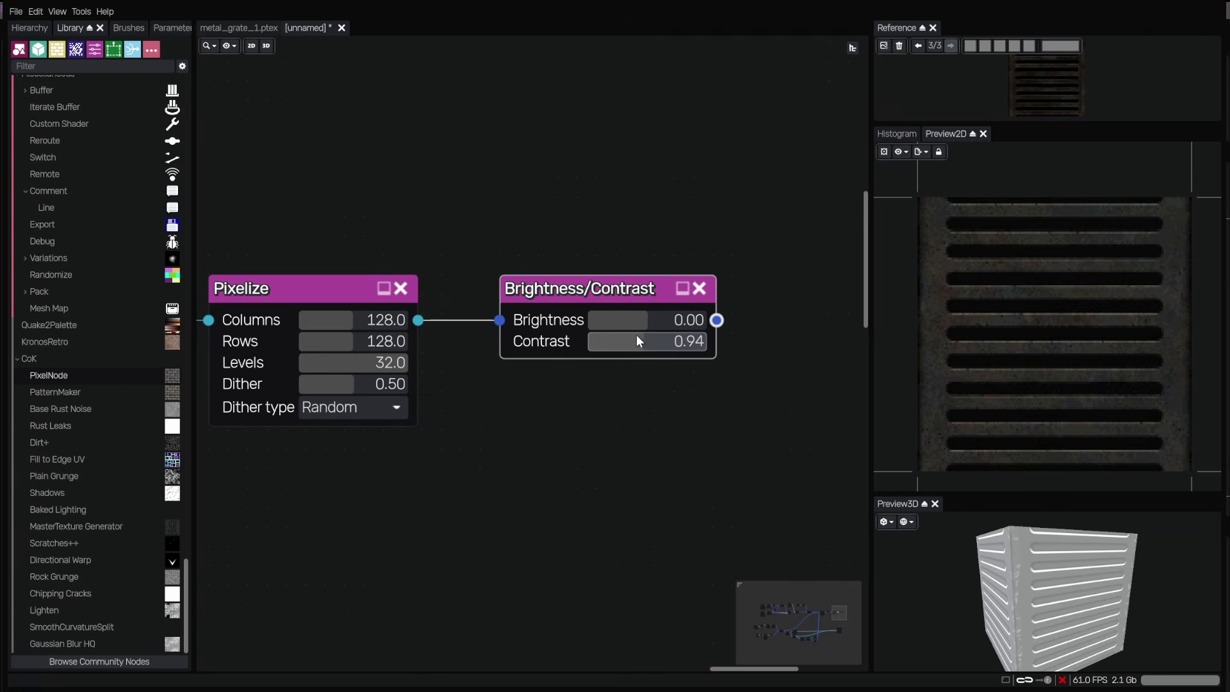
drag(636, 334, 638, 332)
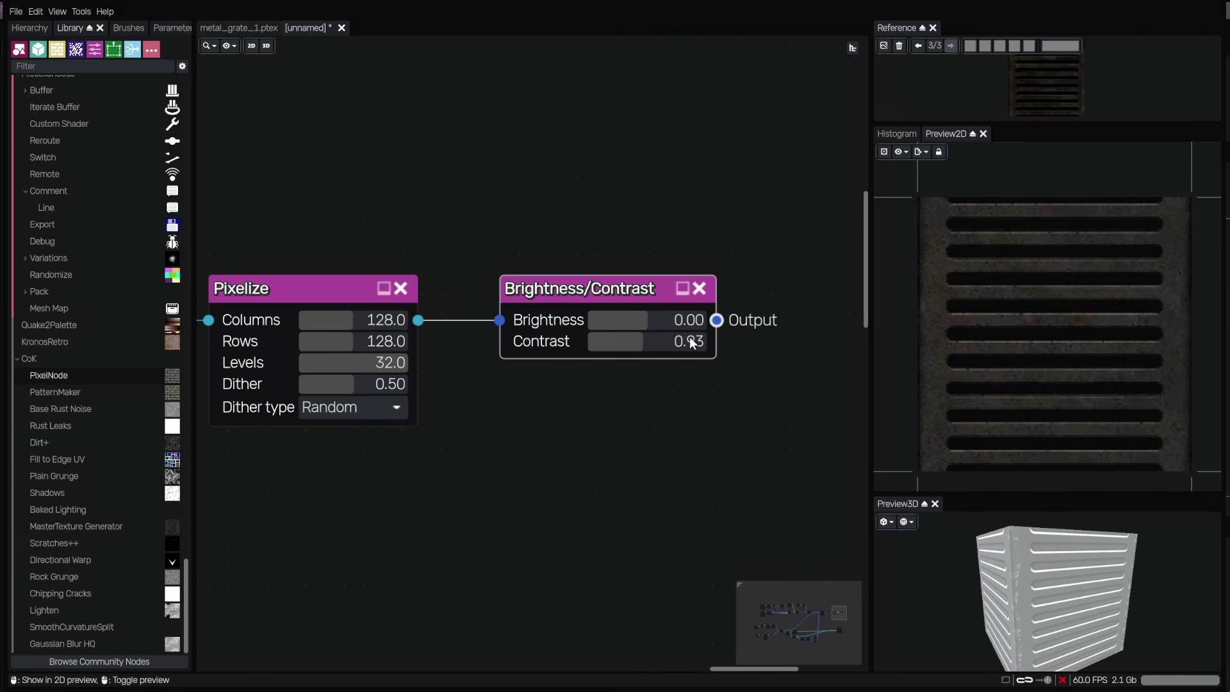
key(ctrl+z)
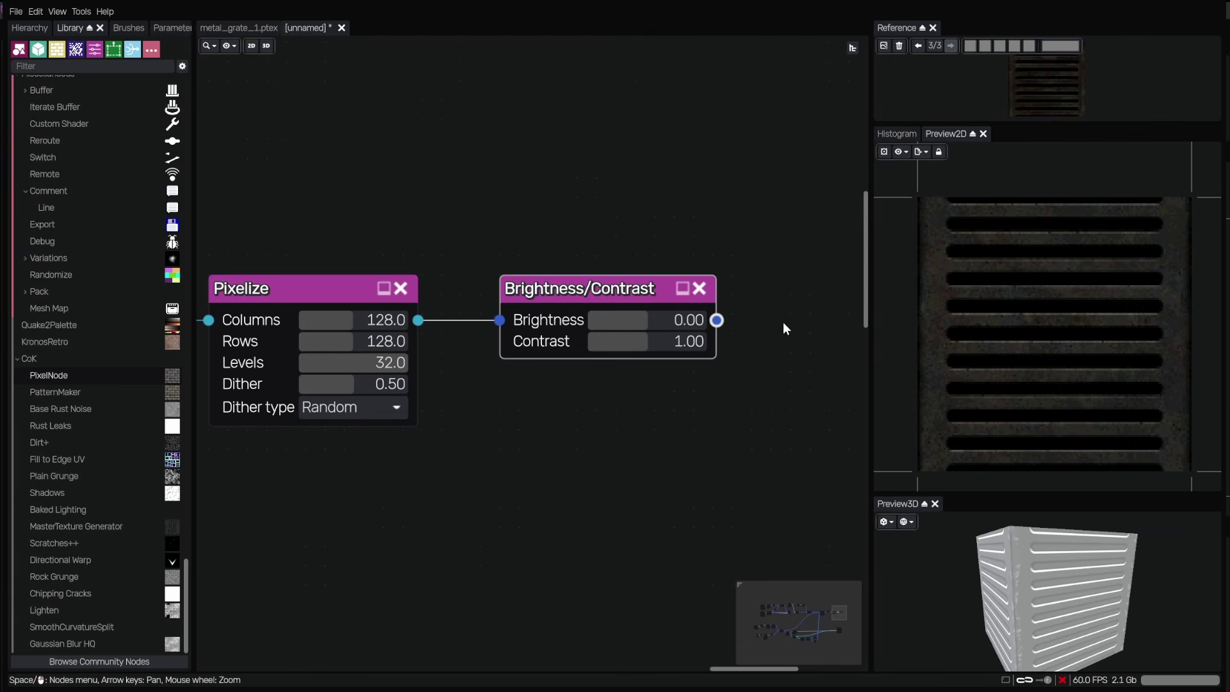
- Add a Tones node after Brightness/Contrast and connect a new Palettize node to its output
key(ctrl+v)
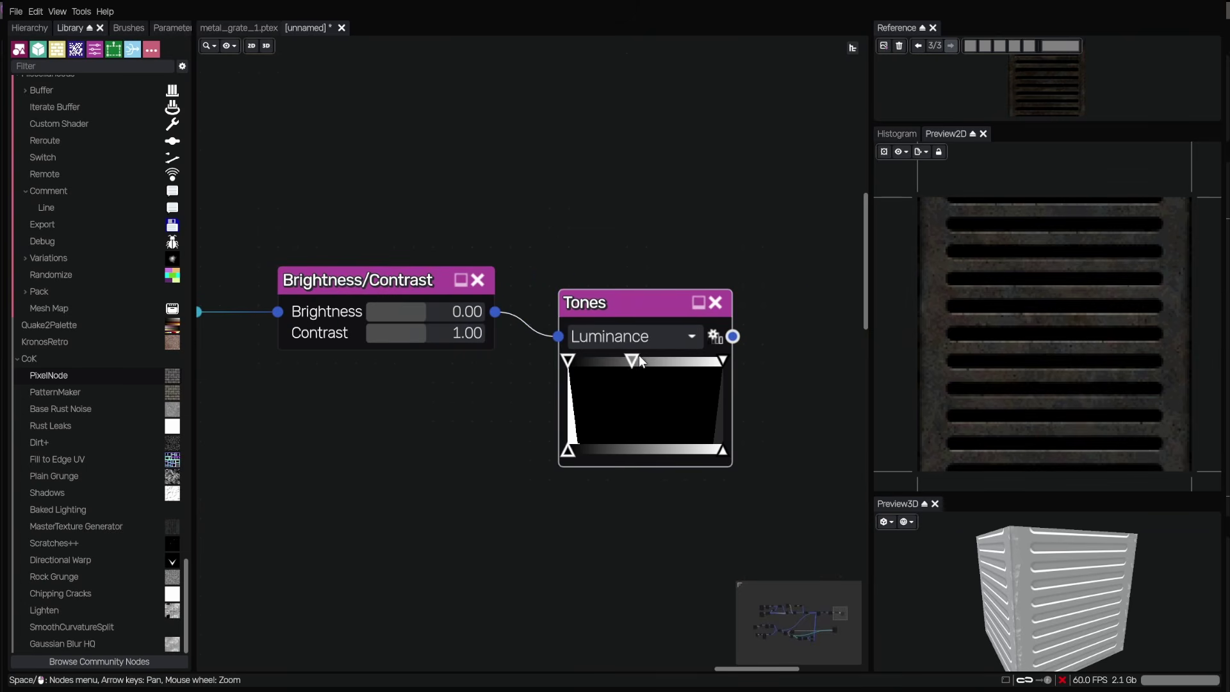
drag(627, 301, 637, 258)
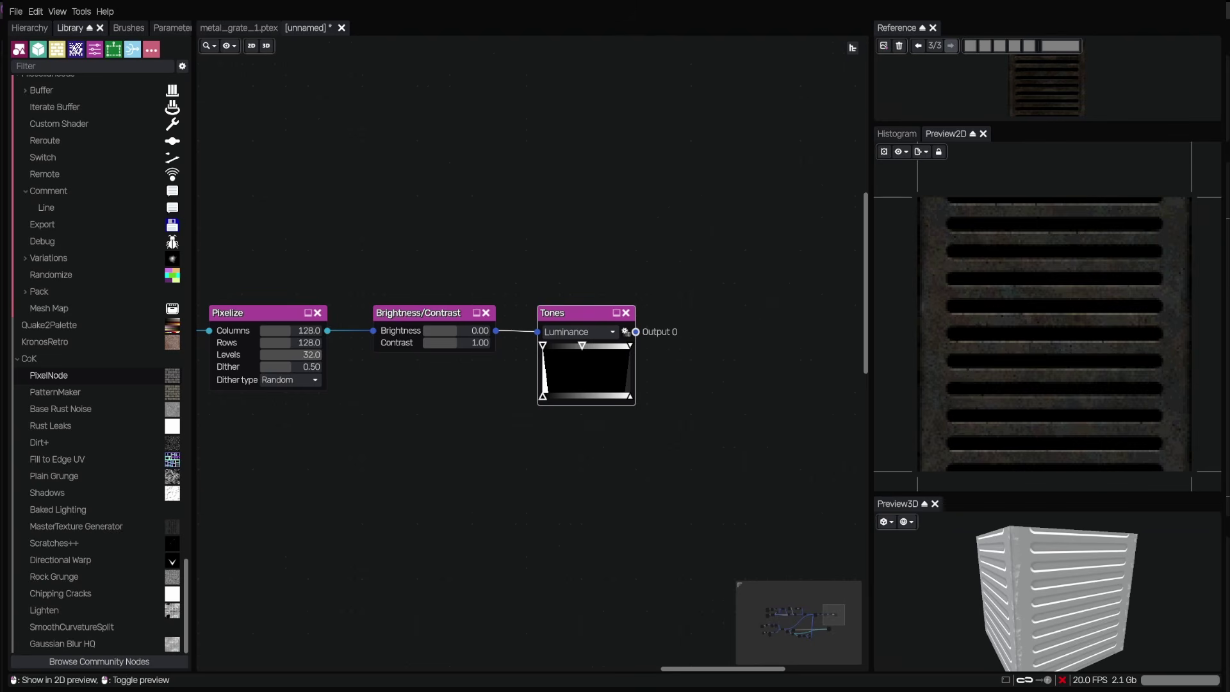
drag(635, 332, 701, 338)
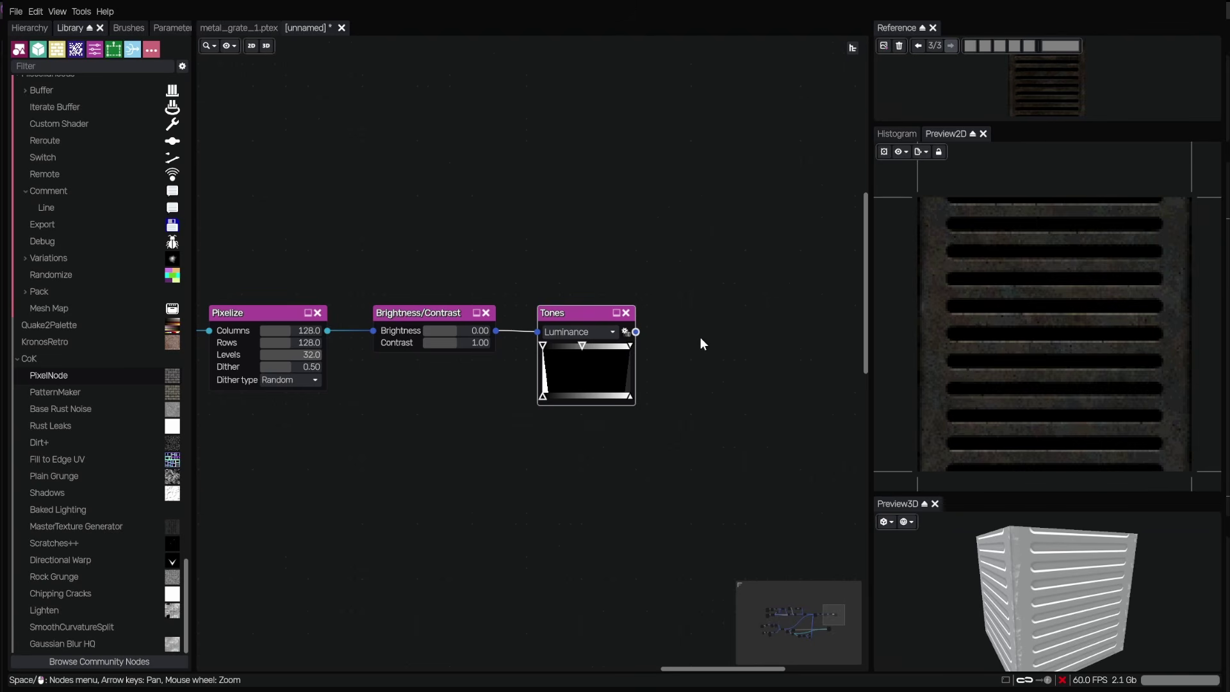
key(Return)
drag(737, 321, 804, 313)
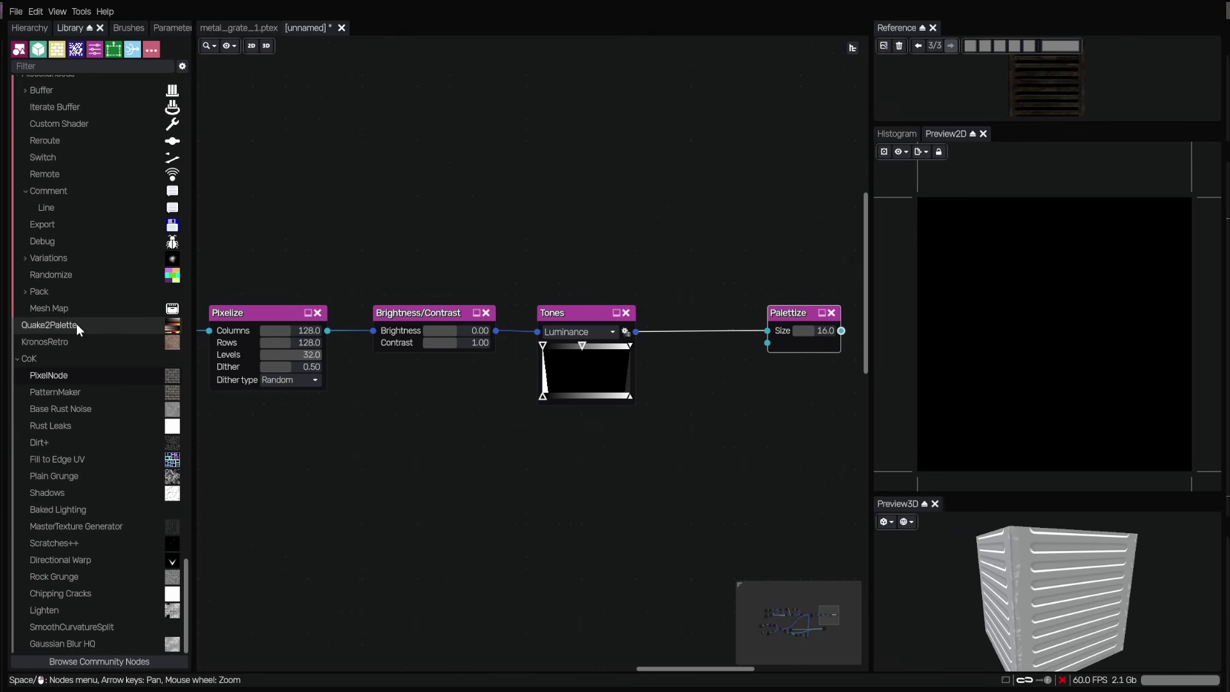
- Place the Quake2Palette image node below Tones and connect it to the Palettize node's second input
drag(51, 324, 697, 456)
click(699, 460)
drag(743, 379, 563, 394)
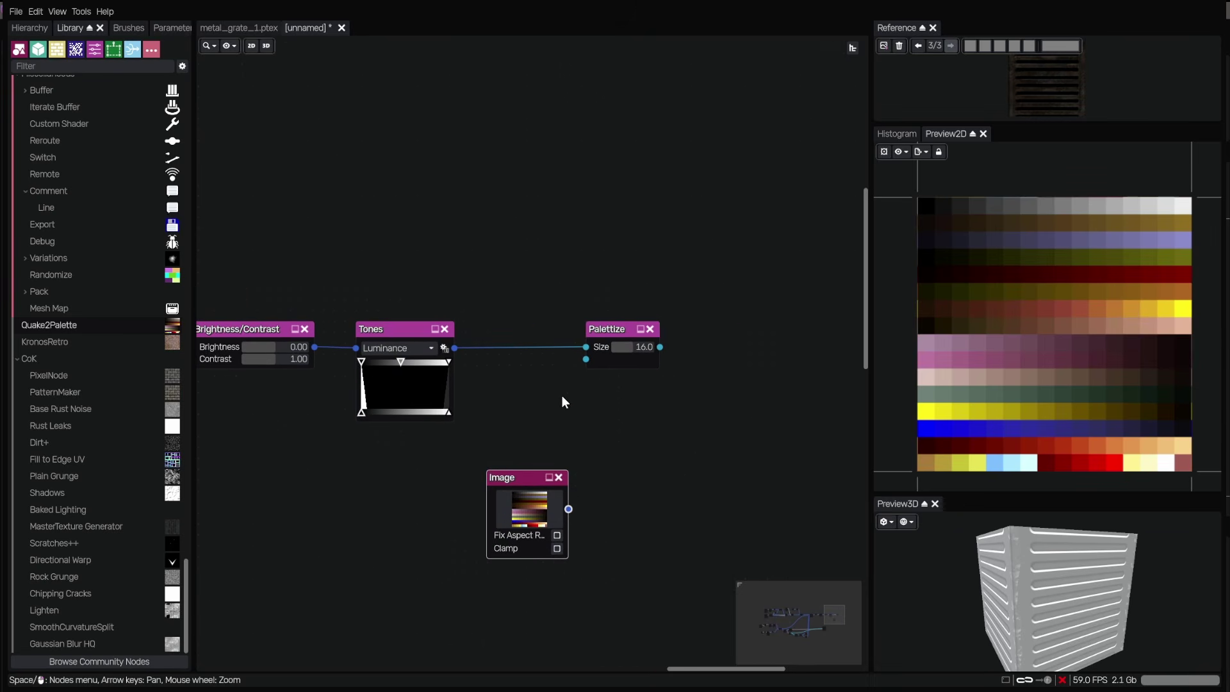
drag(608, 325, 652, 324)
click(533, 478)
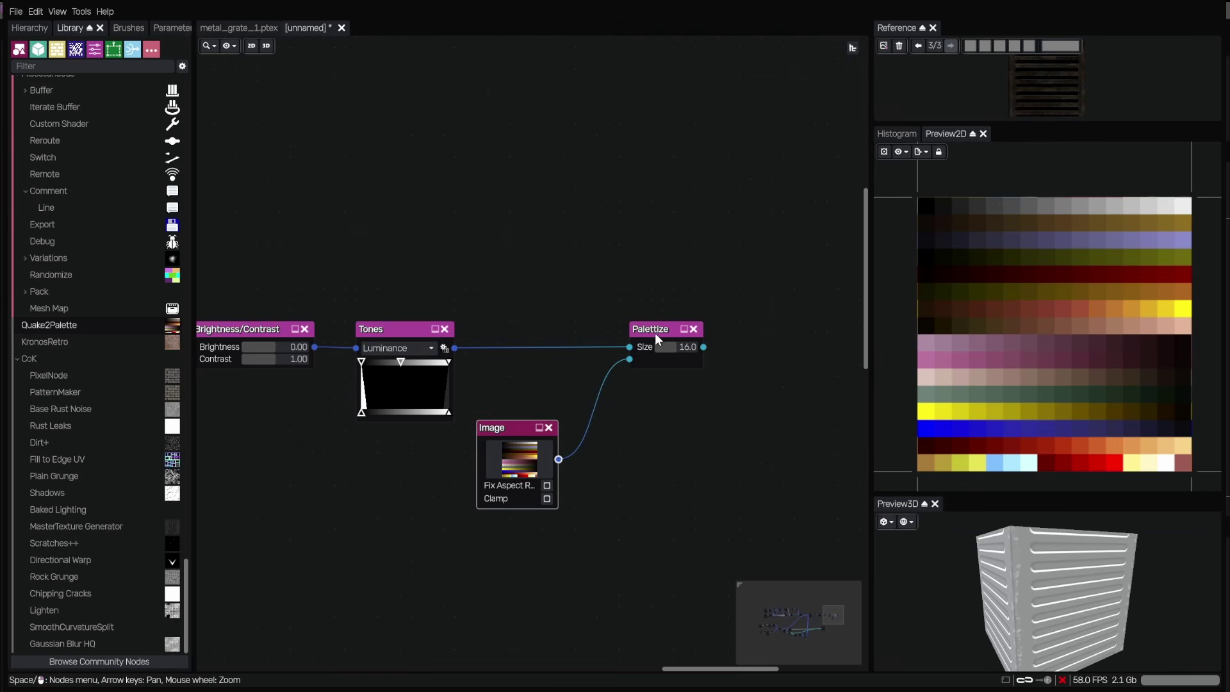
- Compare the Palettize and Tones outputs in the 2D preview and set the Pixelize node's Dither to 0.73
click(655, 334)
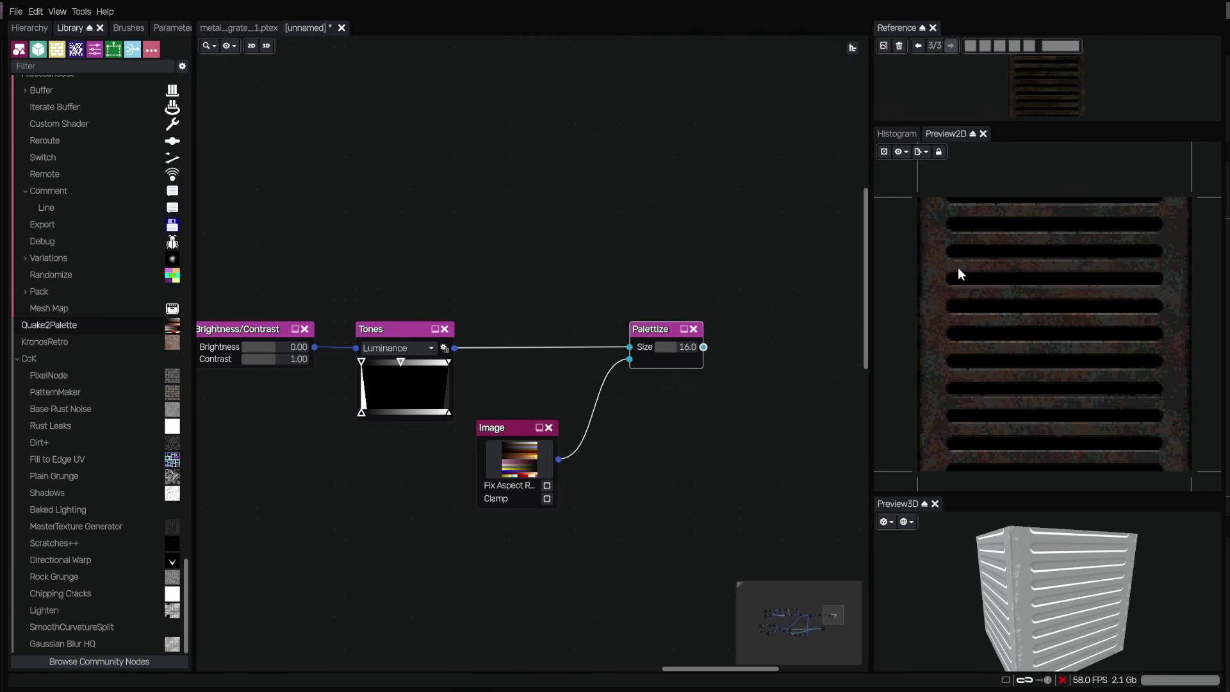
click(358, 332)
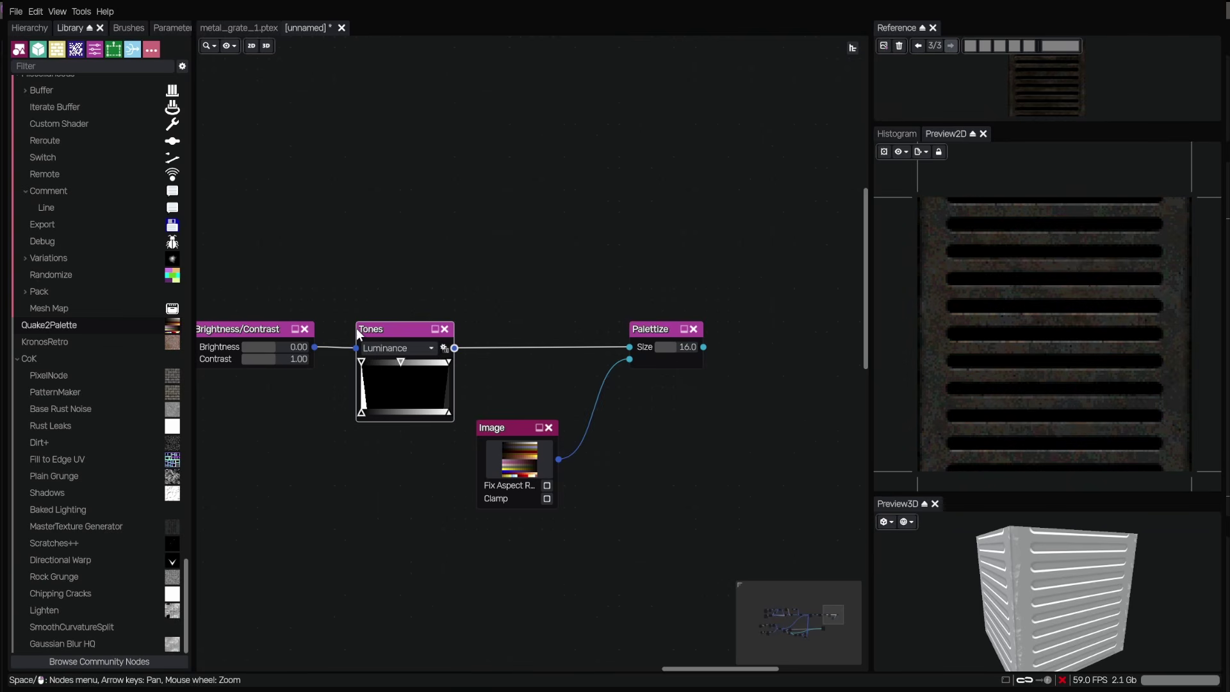
click(651, 328)
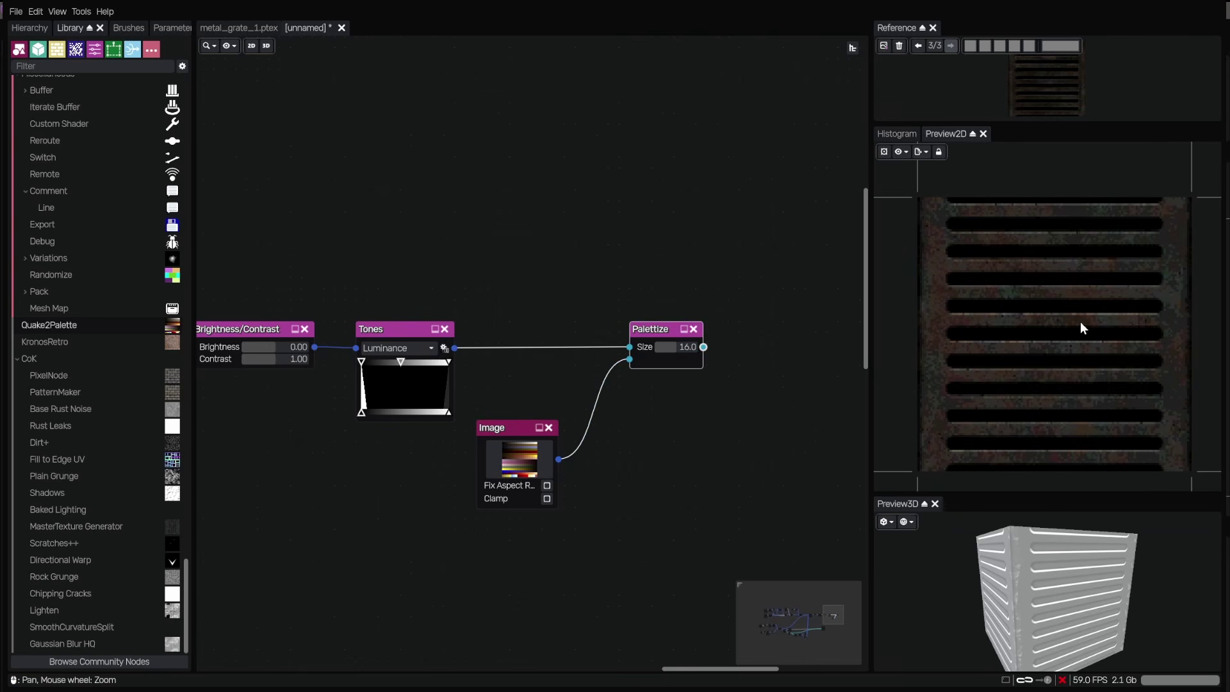
drag(590, 375, 652, 362)
- Enlarge the reference image and preview the Brightness/Contrast node's output for comparison
drag(1048, 127, 1062, 234)
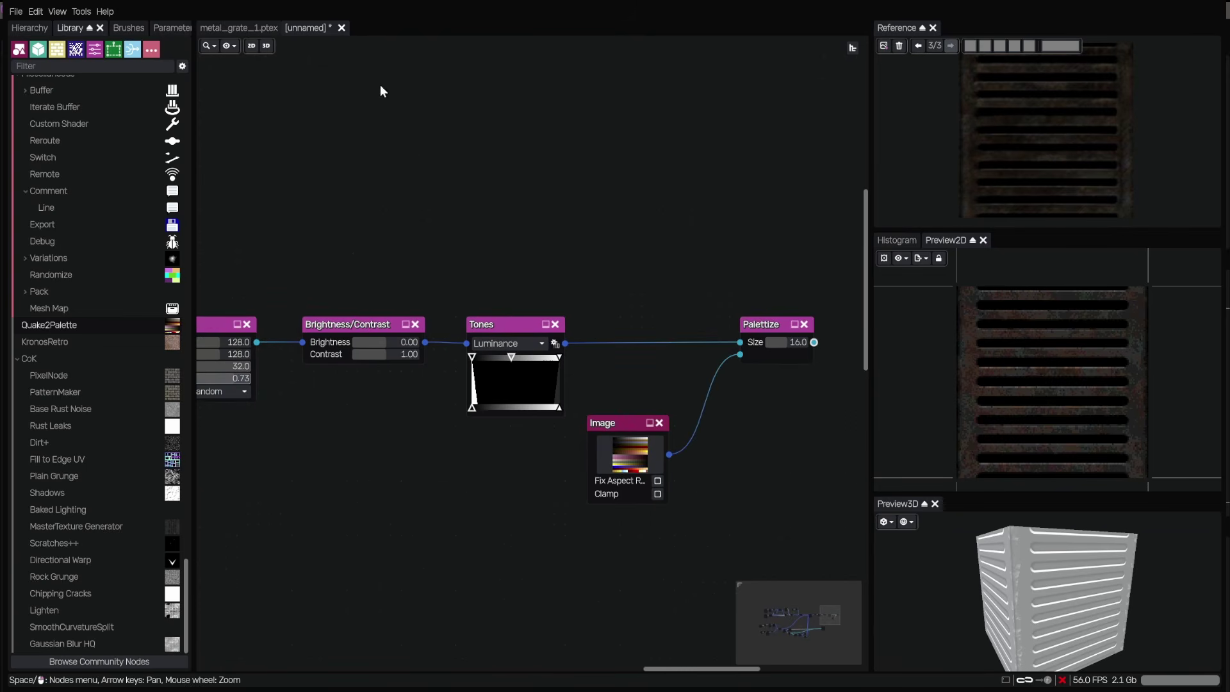
scroll(390, 364, down, 3)
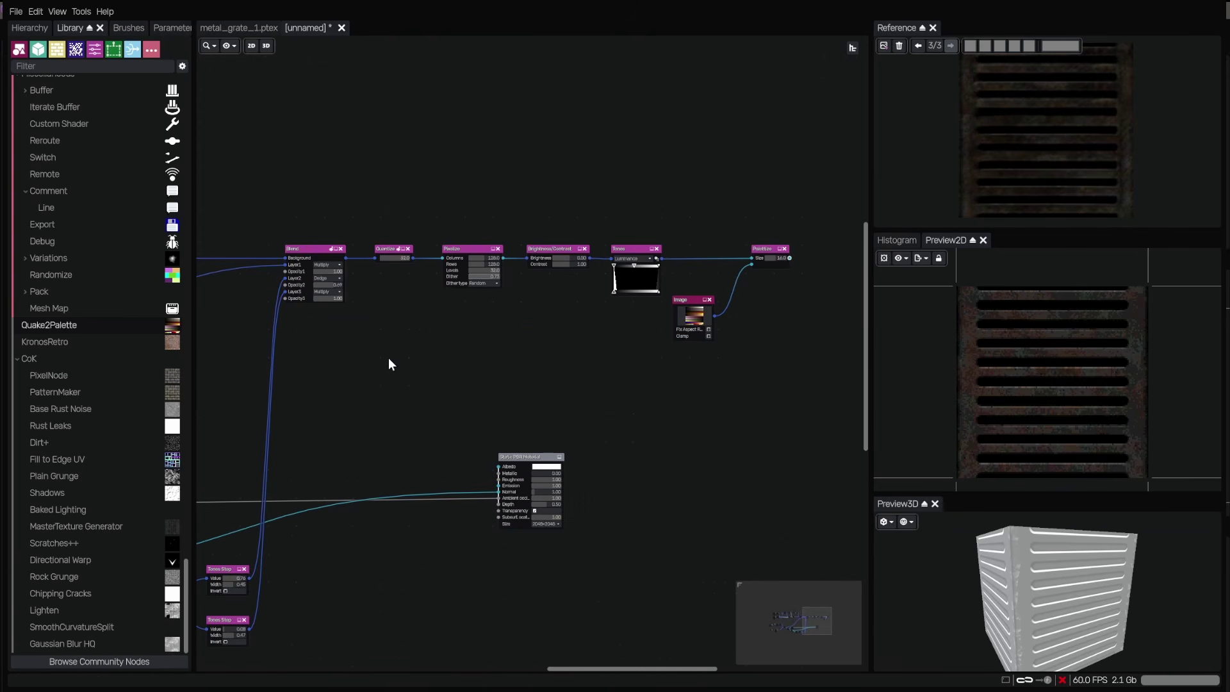
click(555, 249)
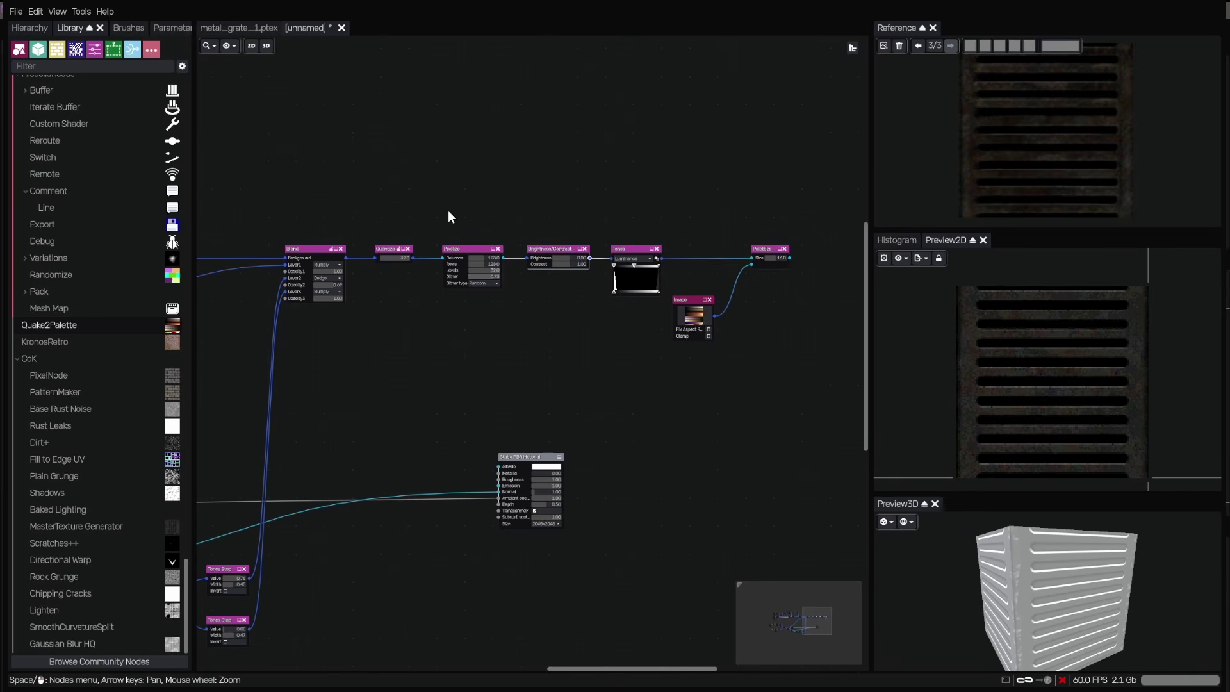
- Connect the three-layer Blend node's output to the material node's Albedo input and check it in the 3D preview
drag(264, 246, 656, 454)
click(375, 248)
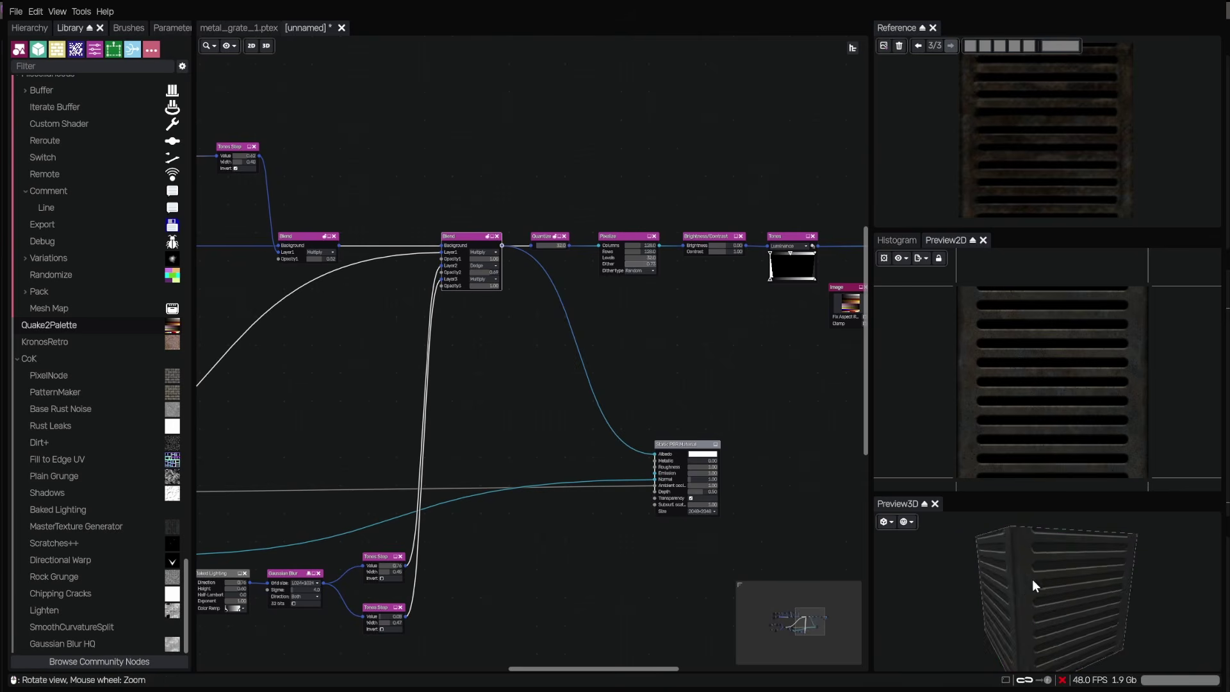
scroll(563, 474, up, 4)
drag(562, 474, 824, 478)
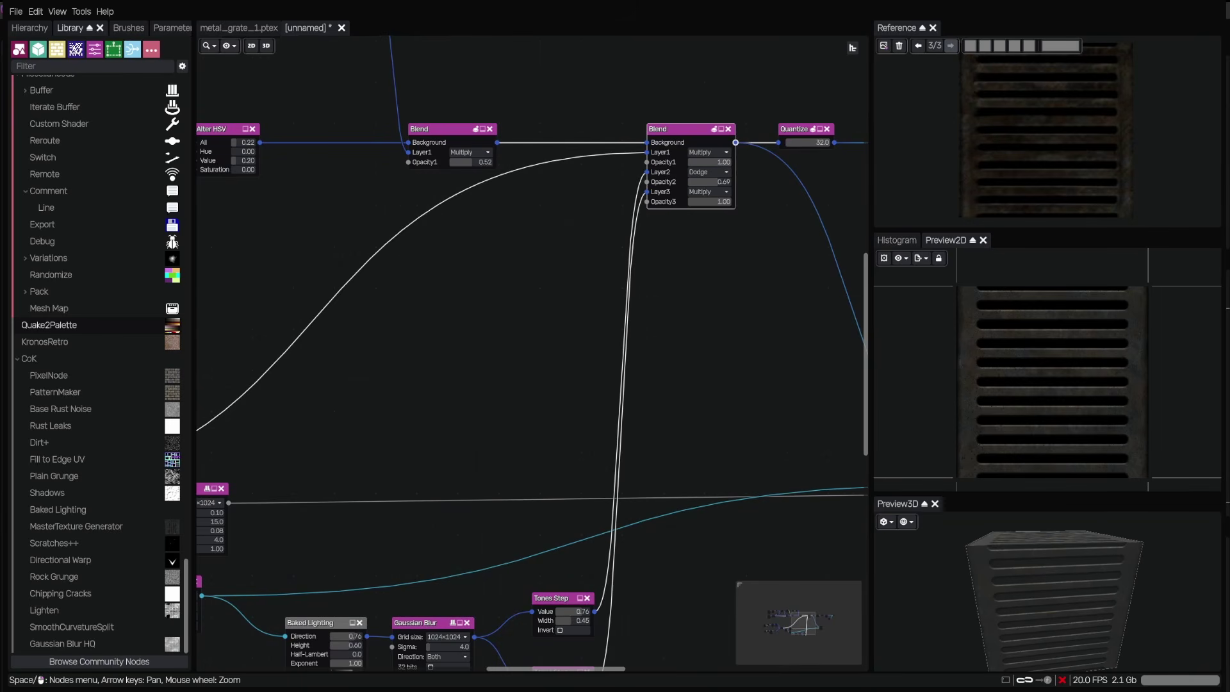
drag(491, 357, 621, 351)
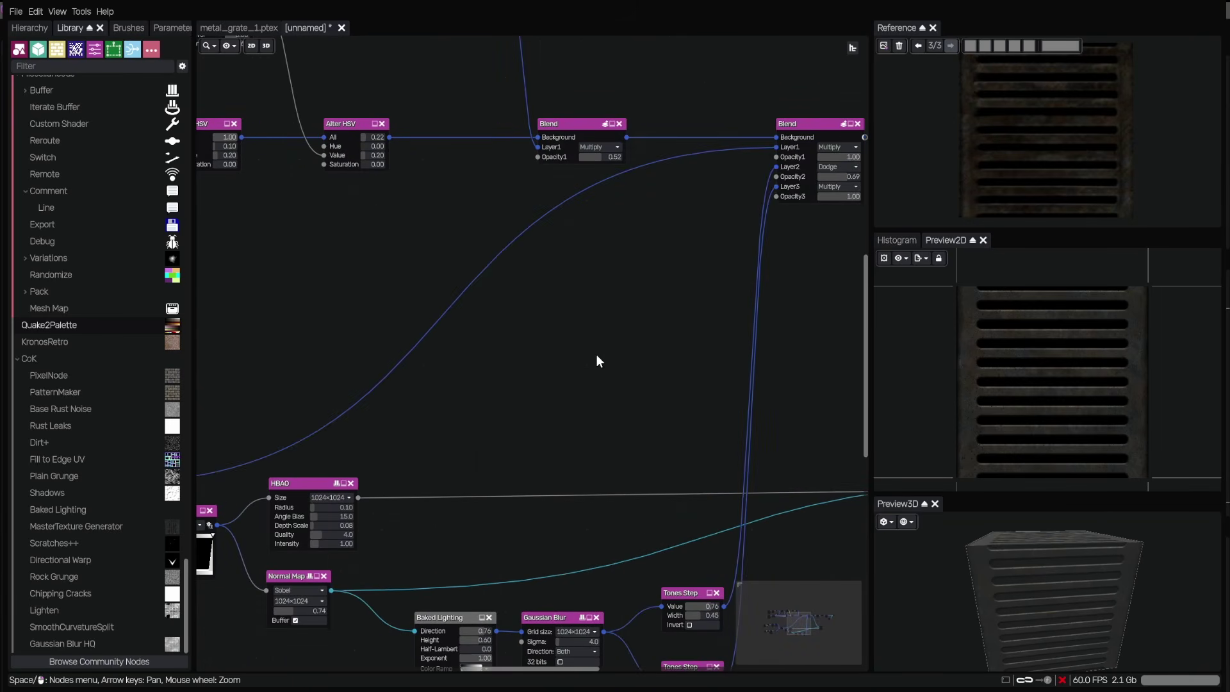
- Add a new Blend node in the empty area between the rust colour branch and the grate shape branch
scroll(597, 356, down, 5)
mouse_move(550, 342)
mouse_down()
mouse_move(643, 360)
mouse_move(556, 351)
mouse_up()
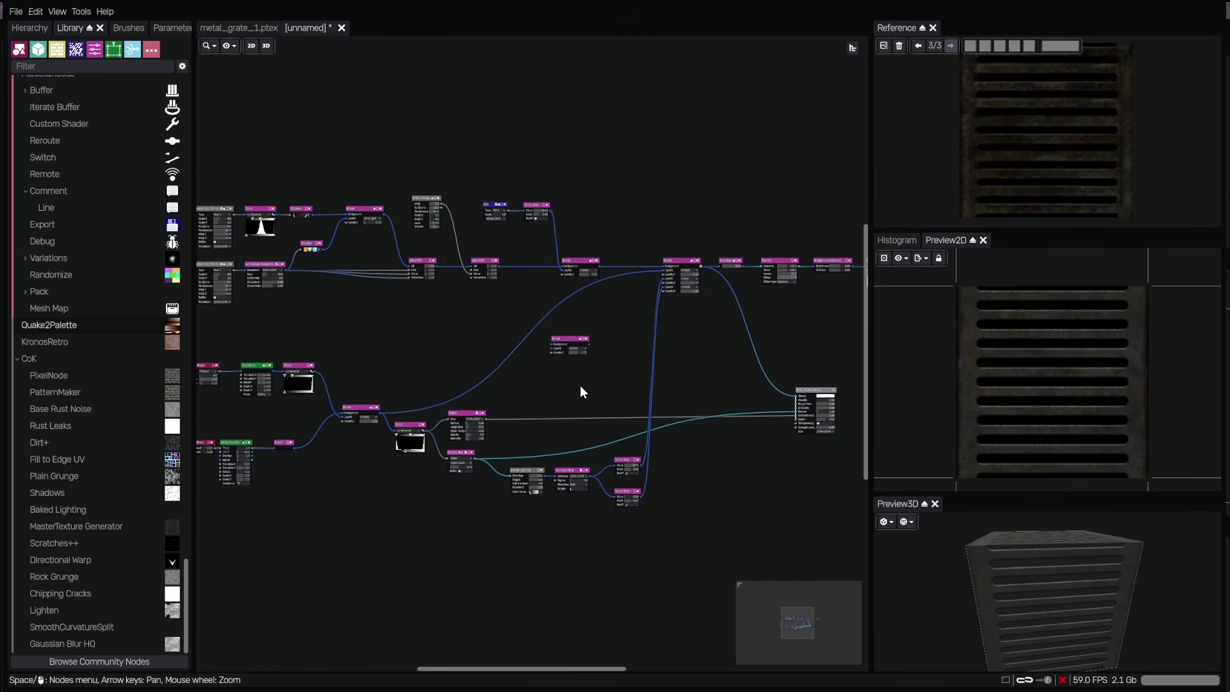
drag(579, 385, 691, 313)
scroll(656, 325, down, 1)
drag(237, 321, 845, 505)
drag(289, 311, 295, 393)
drag(662, 286, 666, 304)
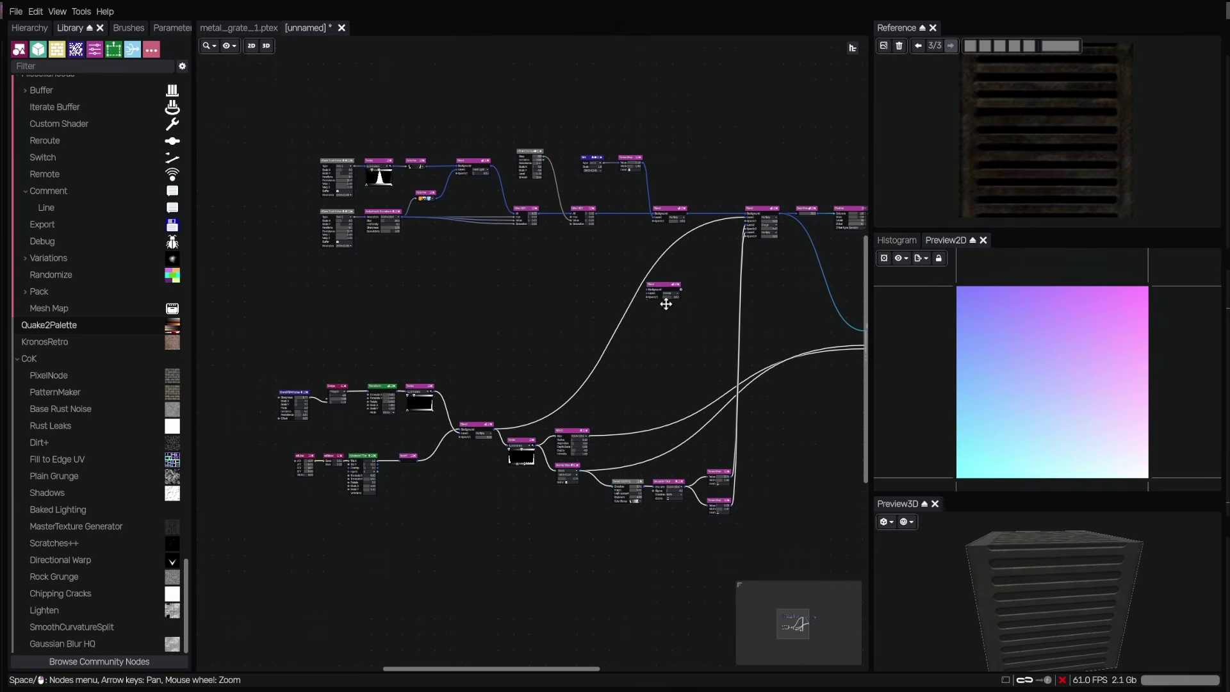
scroll(686, 294, up, 3)
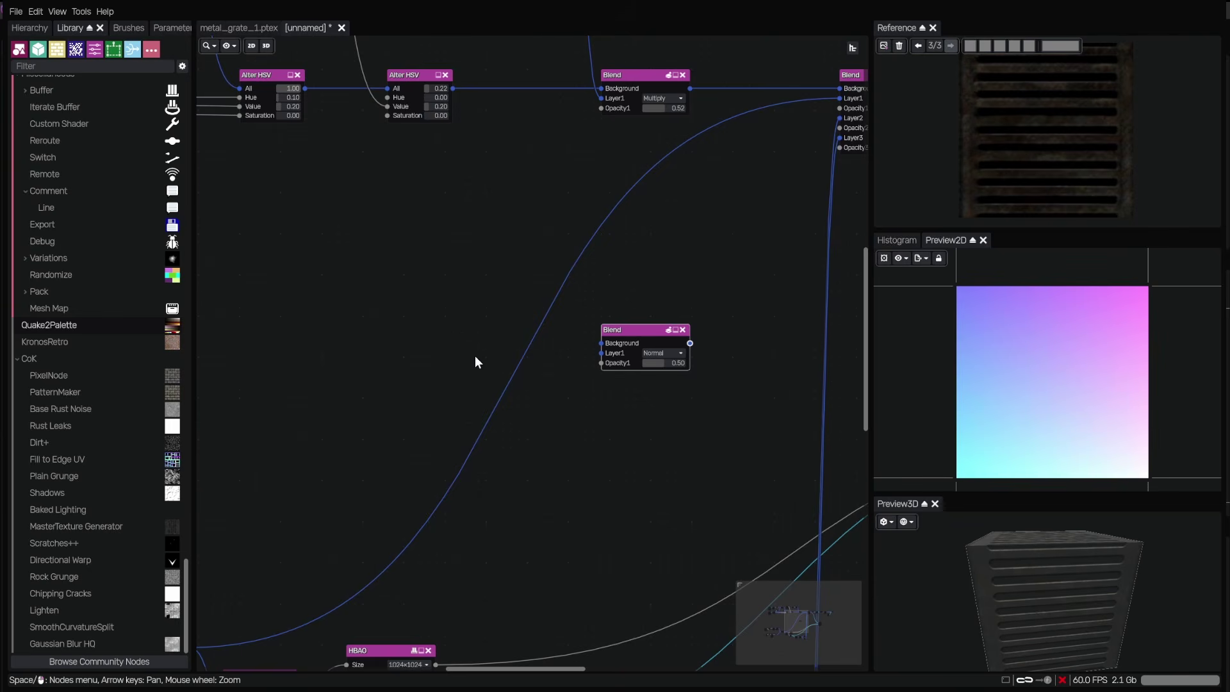
- Add a Uniform node with a dark grey colour and connect it to the new Blend's Background
key(ctrl+z)
drag(430, 334, 500, 337)
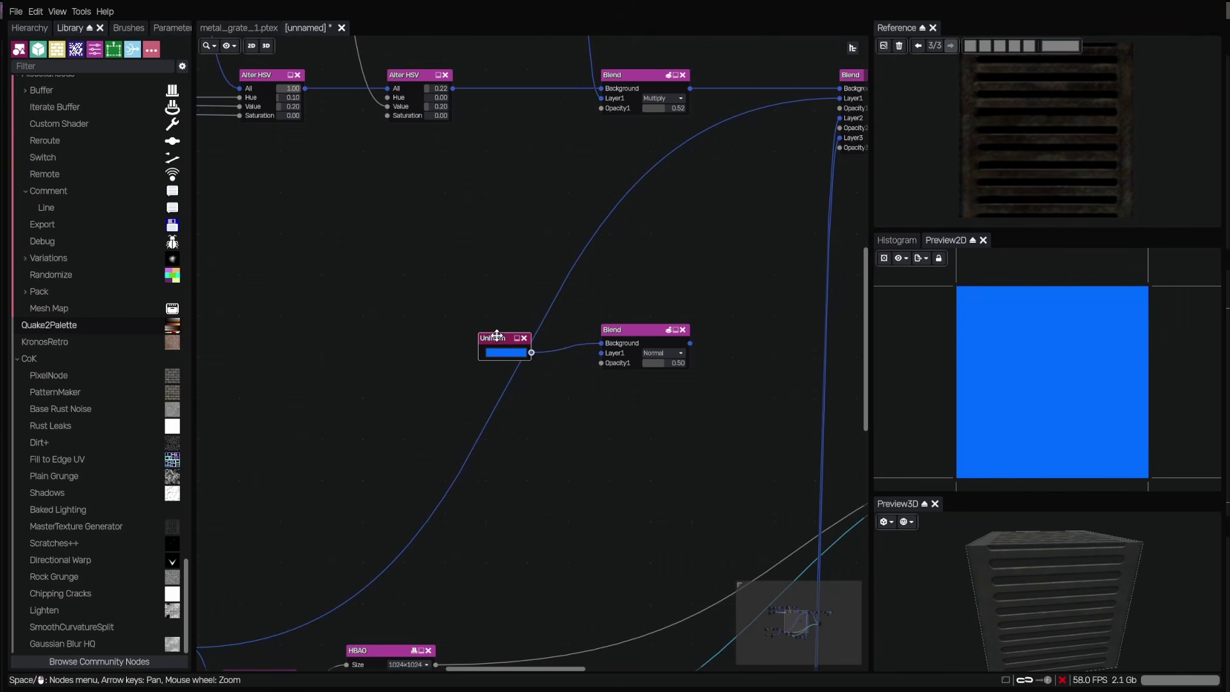
drag(428, 429, 432, 457)
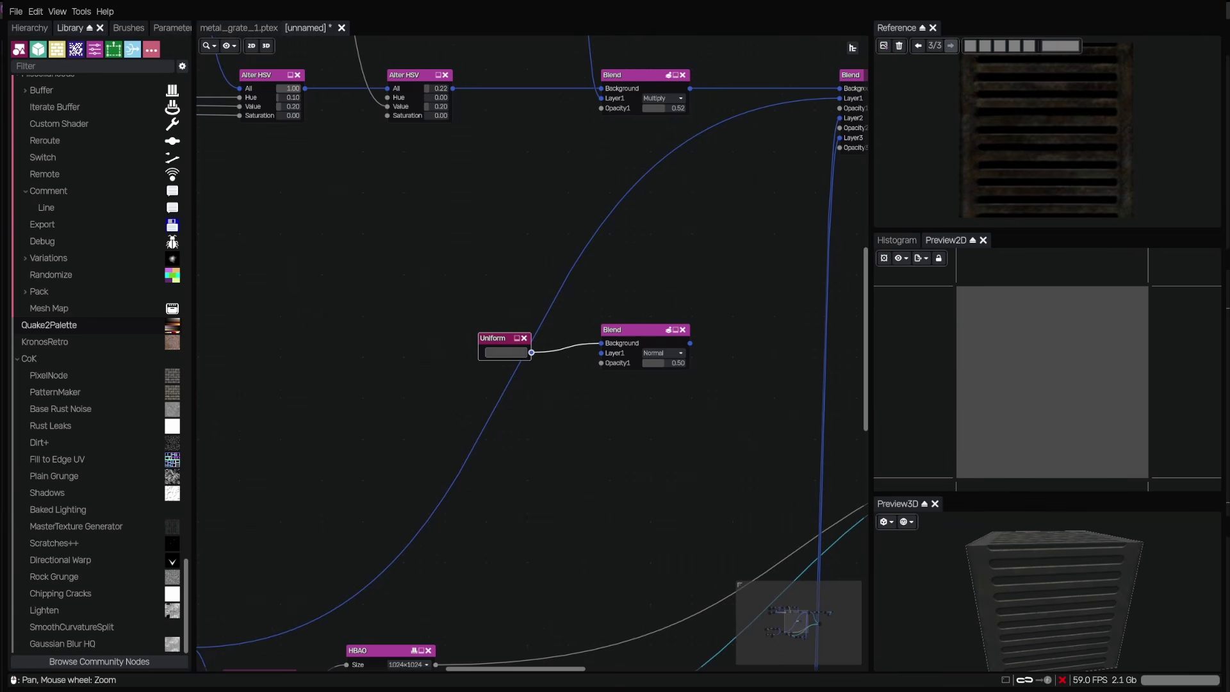
- Examine the outputs of the Anisotropic Kuwahara, the orange-blue Colorize and the Hard Light Blend in the 2D preview
scroll(354, 289, down, 2)
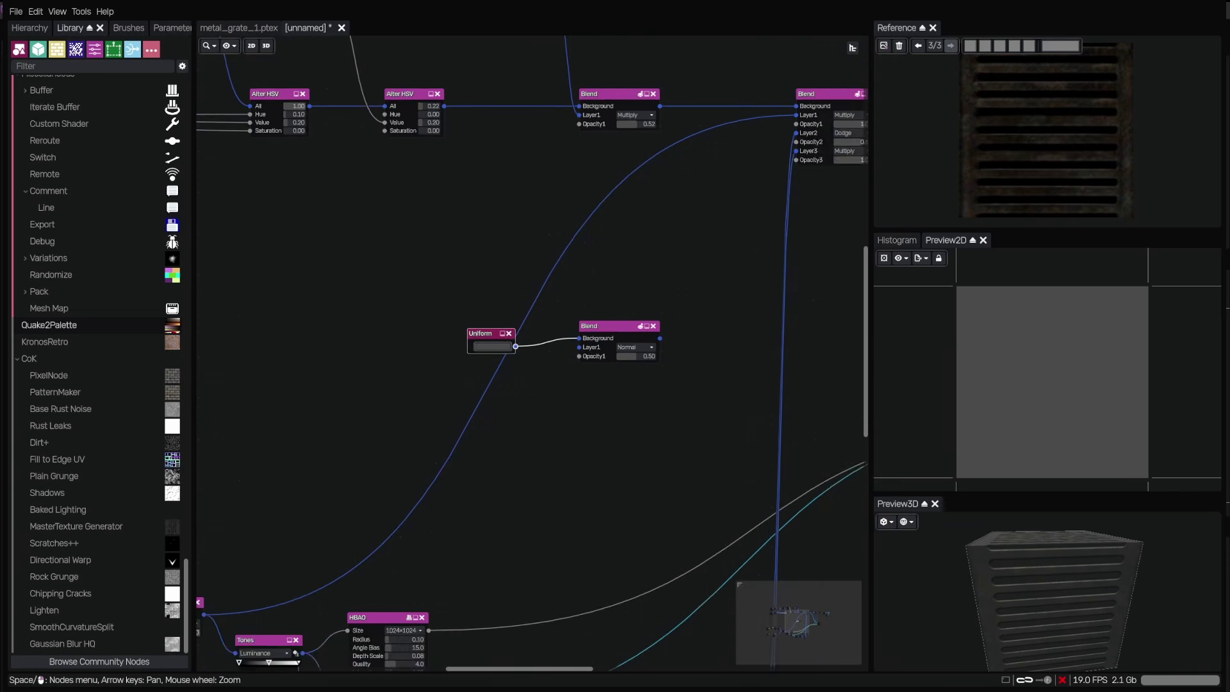
drag(358, 293, 393, 313)
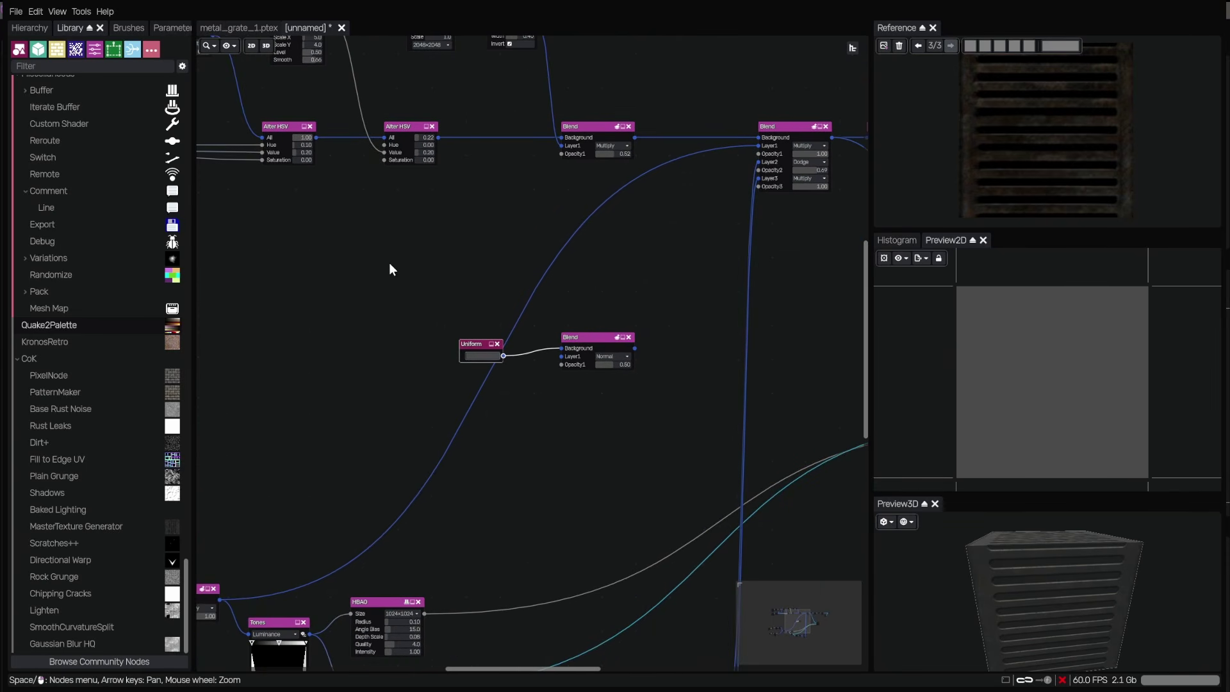
drag(390, 264, 558, 299)
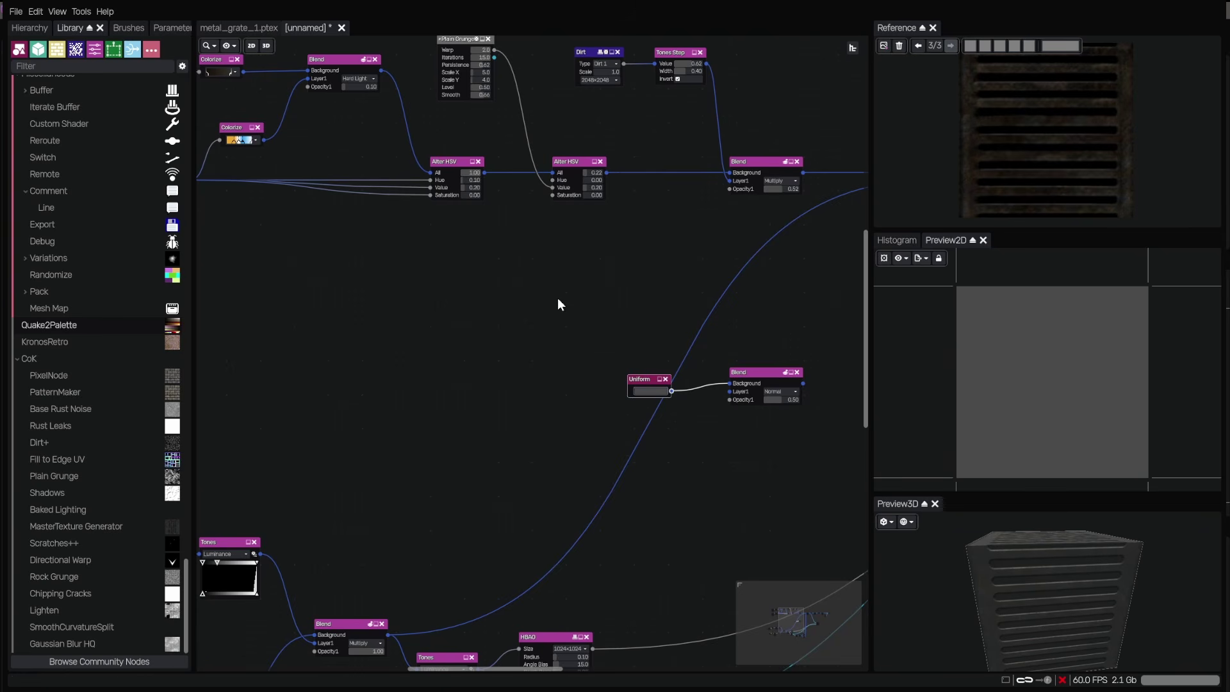
drag(558, 300, 704, 390)
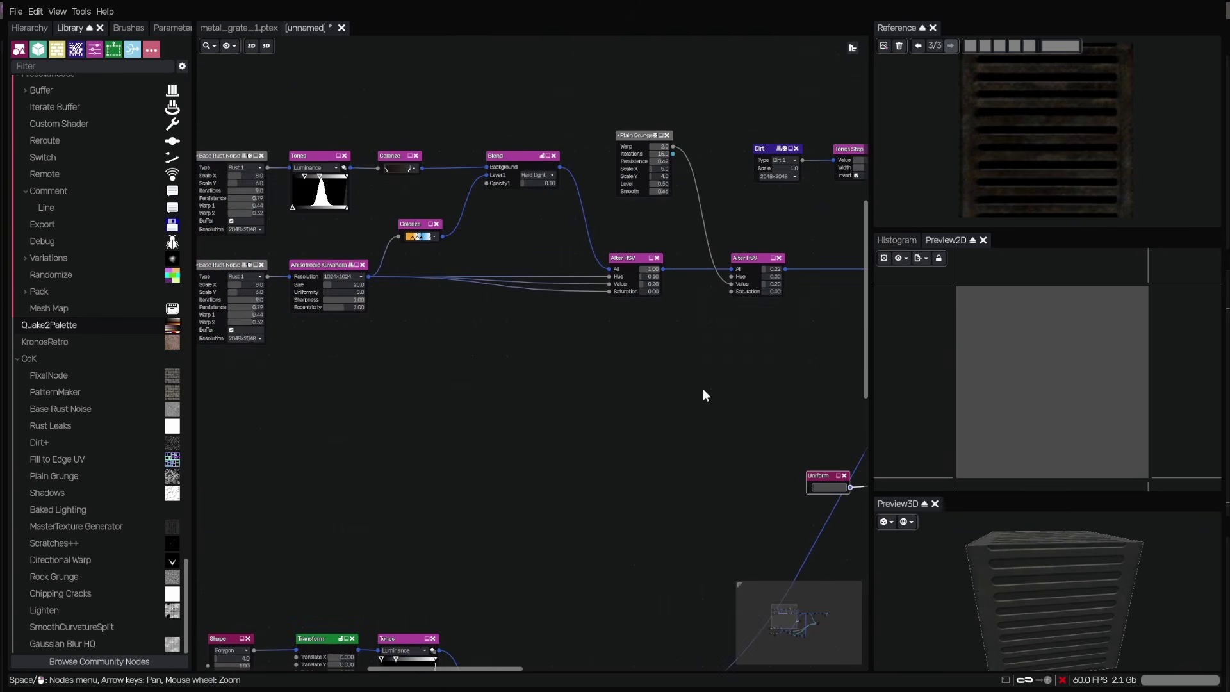
click(309, 264)
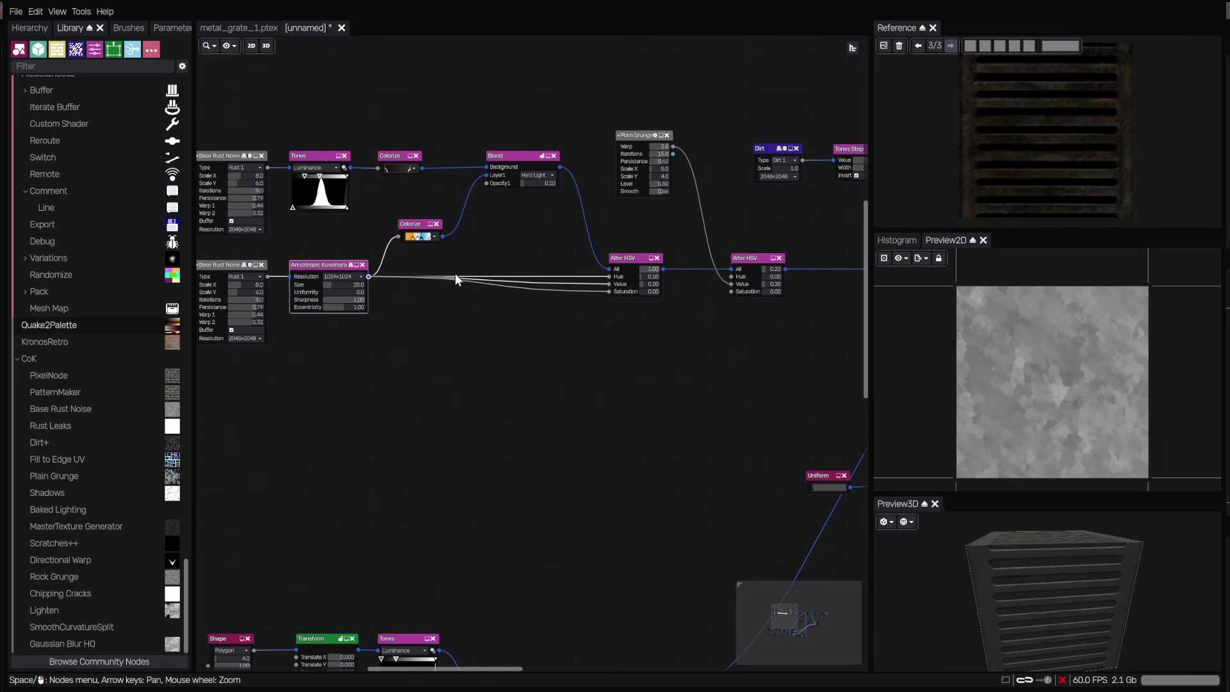
click(425, 232)
click(524, 155)
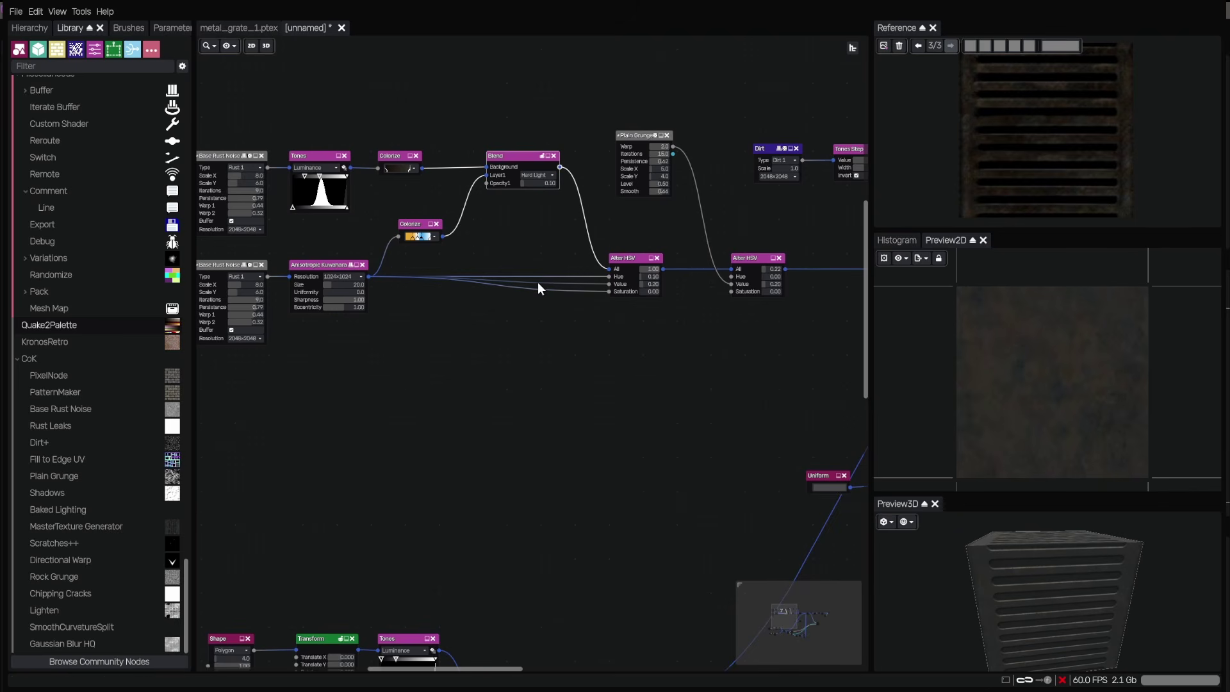
- Move the Uniform node and its Blend together so they sit beneath the two Alter HSV nodes
drag(656, 388, 583, 393)
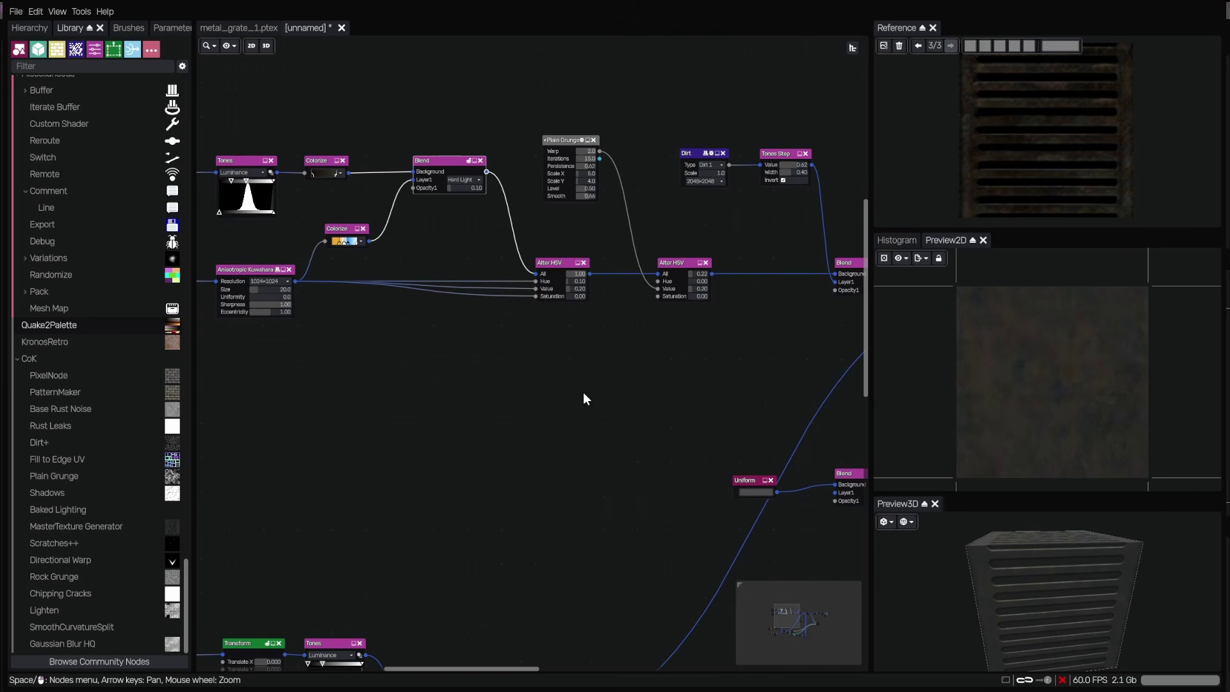
drag(682, 448, 846, 506)
drag(846, 474, 641, 446)
click(621, 386)
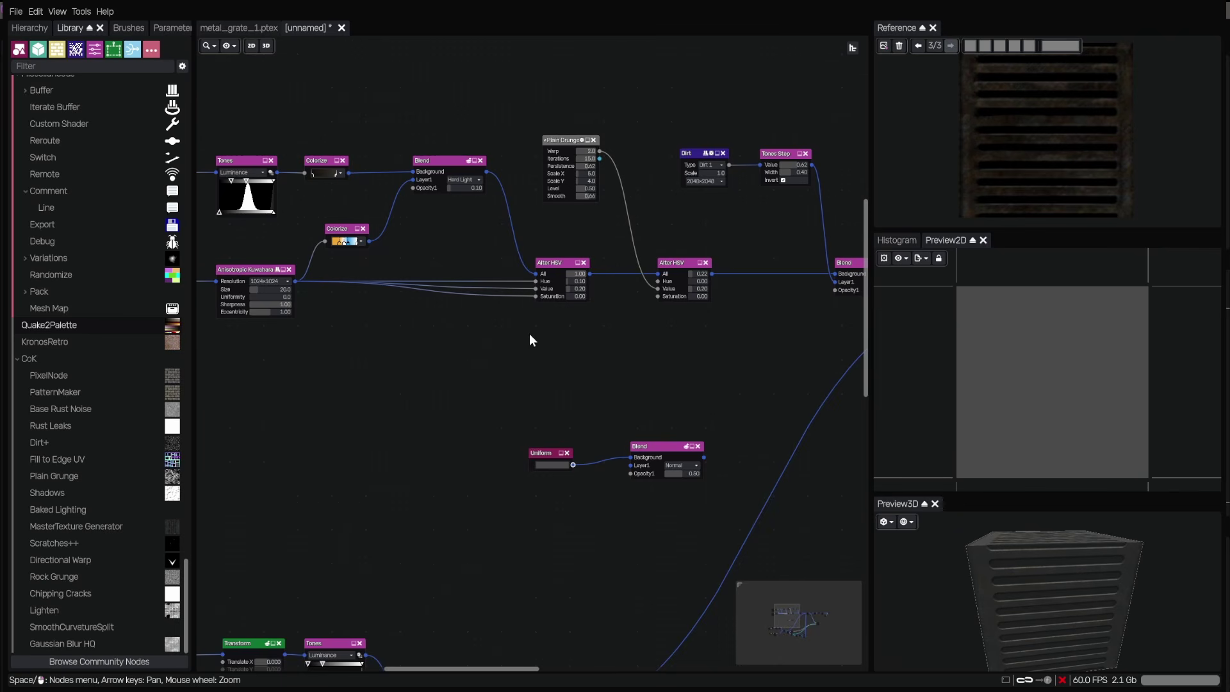
- Connect the Anisotropic Kuwahara output to the new Blend's Layer1 and set that layer to Multiply at opacity 1.00
click(238, 269)
mouse_move(428, 350)
mouse_down()
mouse_move(472, 350)
mouse_move(450, 348)
mouse_up()
drag(298, 277, 633, 462)
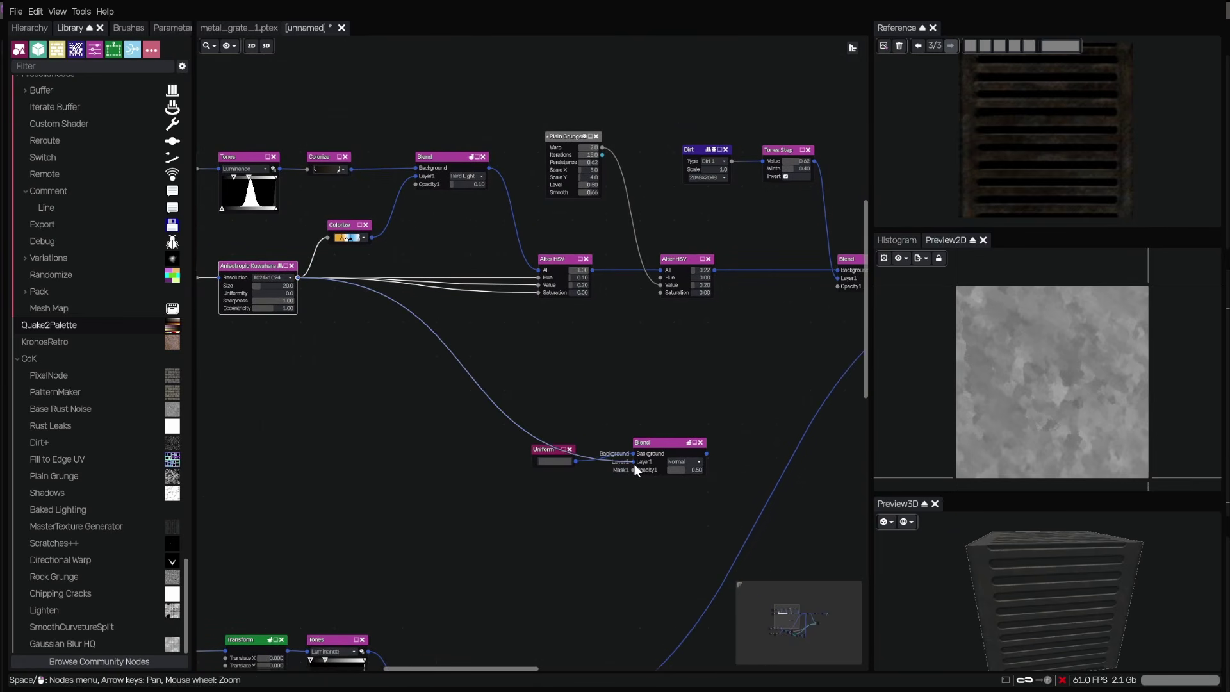
click(698, 499)
mouse_move(691, 472)
mouse_down()
mouse_move(701, 470)
mouse_move(678, 468)
mouse_move(712, 465)
mouse_up()
click(703, 467)
drag(680, 388, 517, 364)
scroll(1088, 357, up, 5)
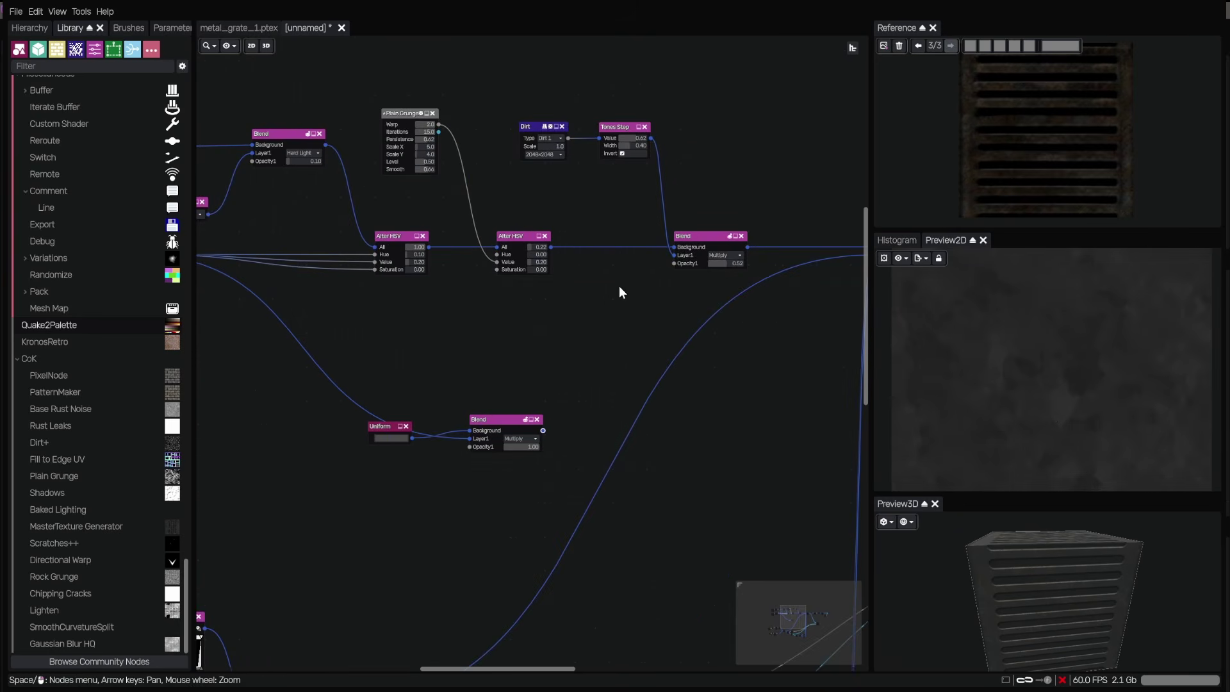
- Add a second layer fed by Plain Grunge to the Blend and change Layer1's mode to Overlay
click(407, 116)
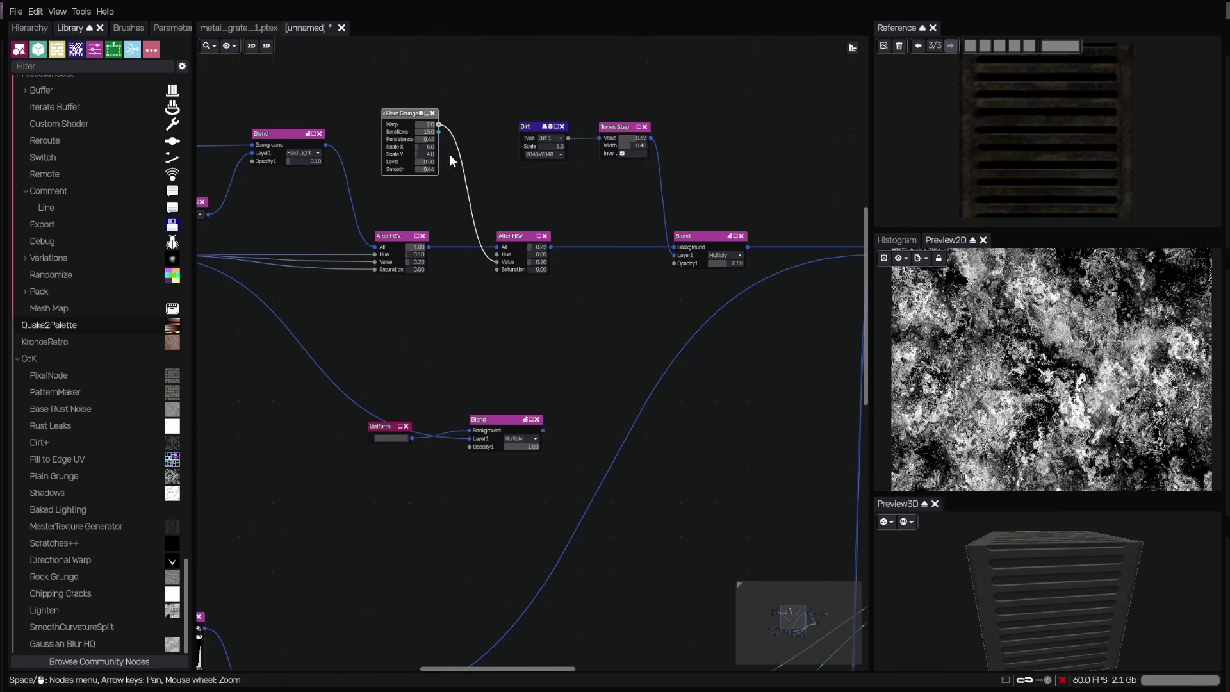
click(526, 419)
scroll(528, 455, down, 2)
drag(501, 420, 522, 419)
drag(439, 124, 490, 454)
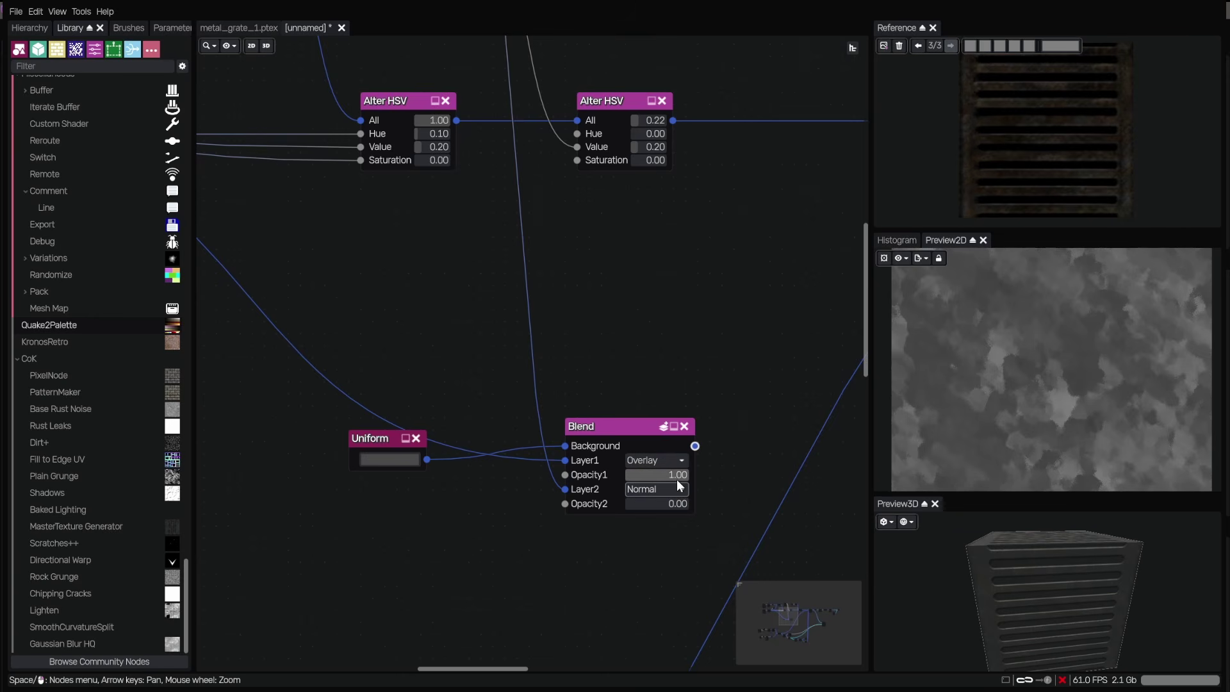
- Set the Blend's Opacity1 to 0.78 and its Layer2 to Overlay at opacity 0.15
mouse_move(678, 477)
mouse_down()
mouse_move(643, 478)
mouse_move(653, 475)
mouse_up()
click(666, 490)
click(657, 552)
scroll(598, 292, down, 1)
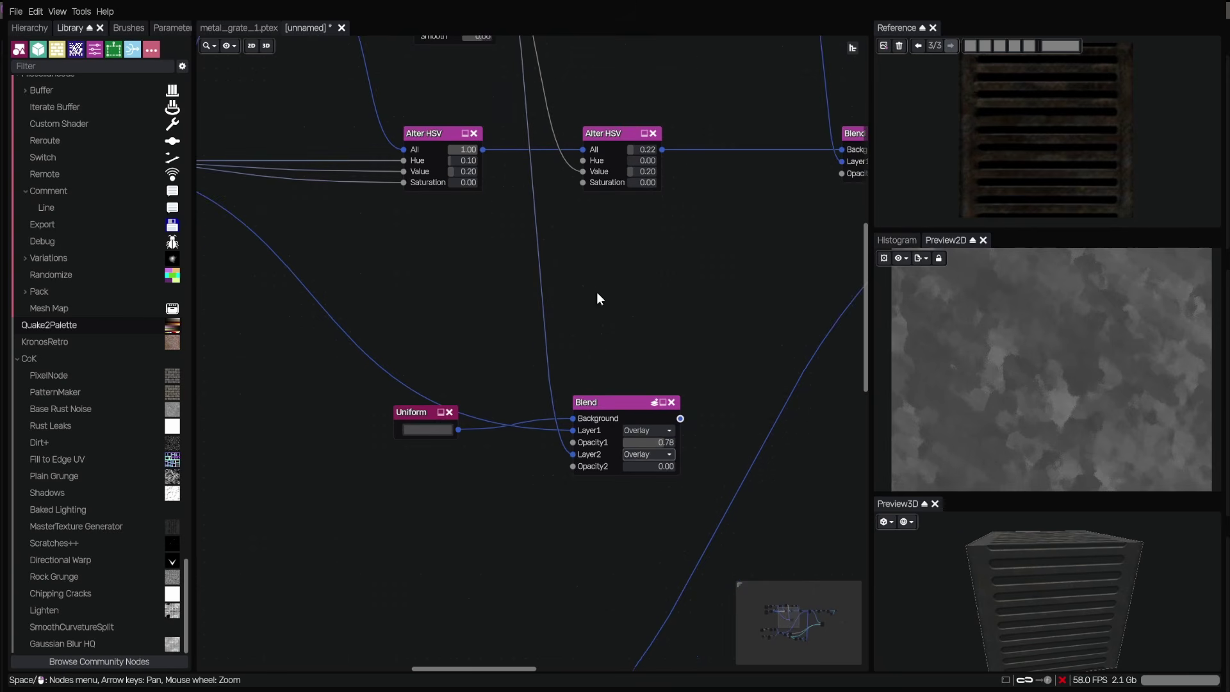
drag(597, 290, 621, 366)
scroll(685, 400, down, 1)
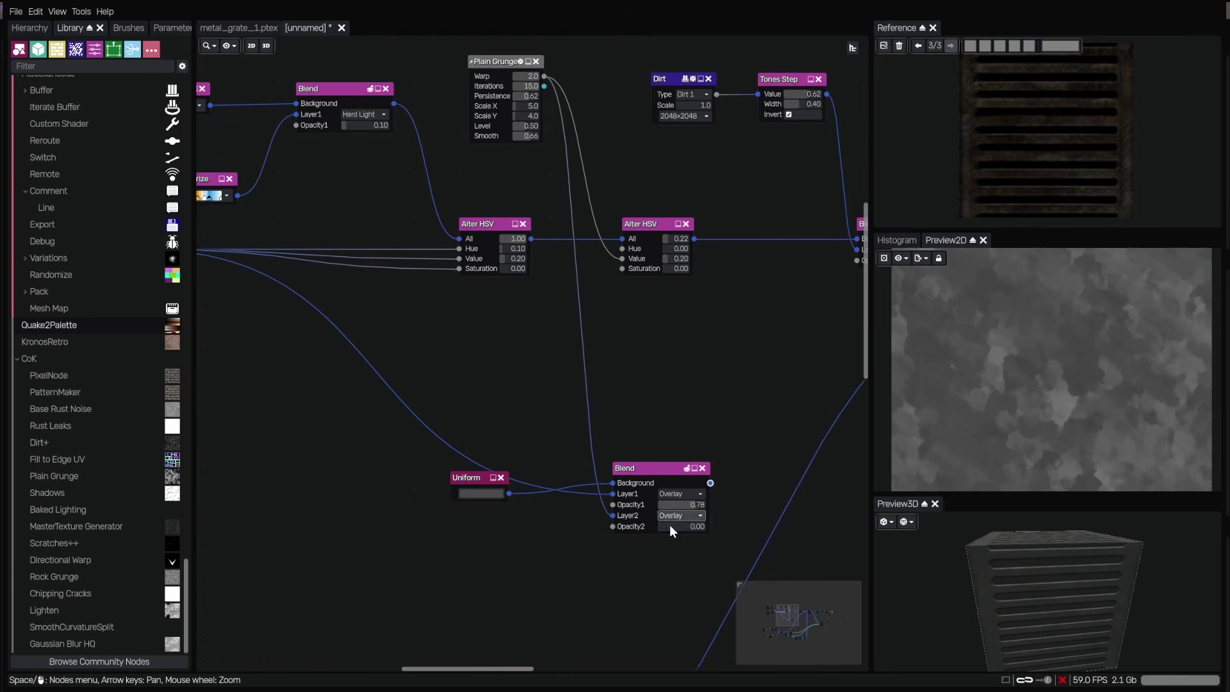
drag(670, 525, 674, 524)
- Add a third layer to the Blend, fed by the dirt's Tones Step output and set to Multiply at opacity 0.77
drag(687, 153, 623, 174)
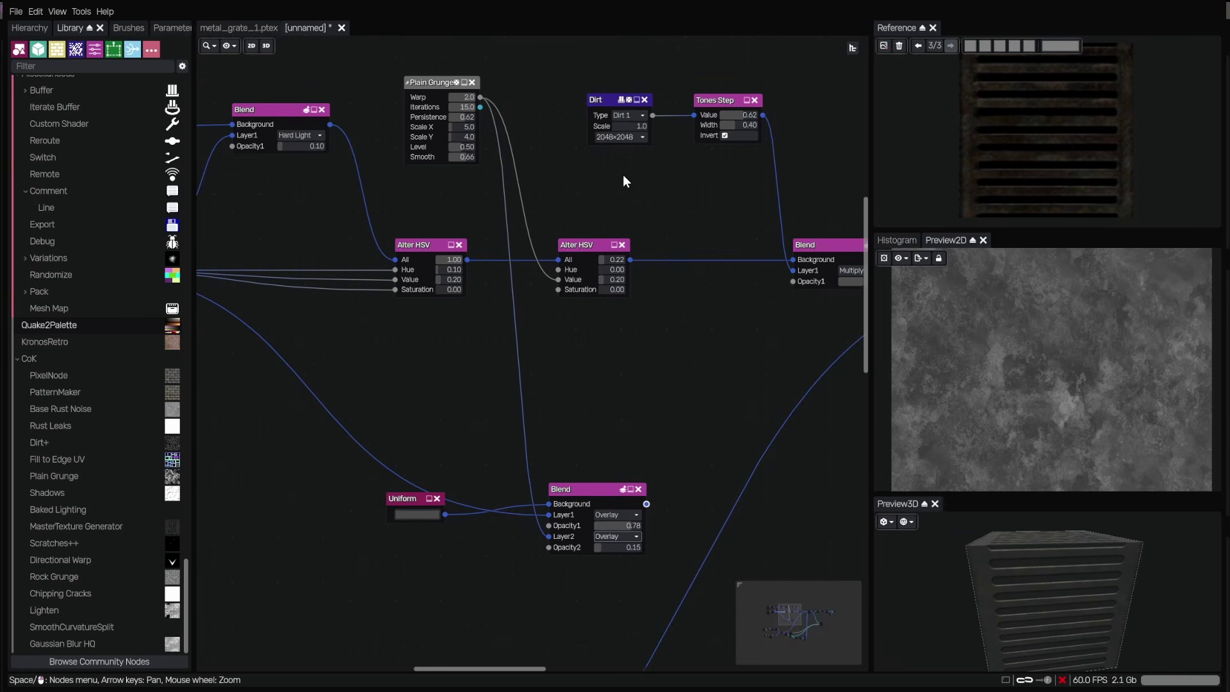
click(622, 490)
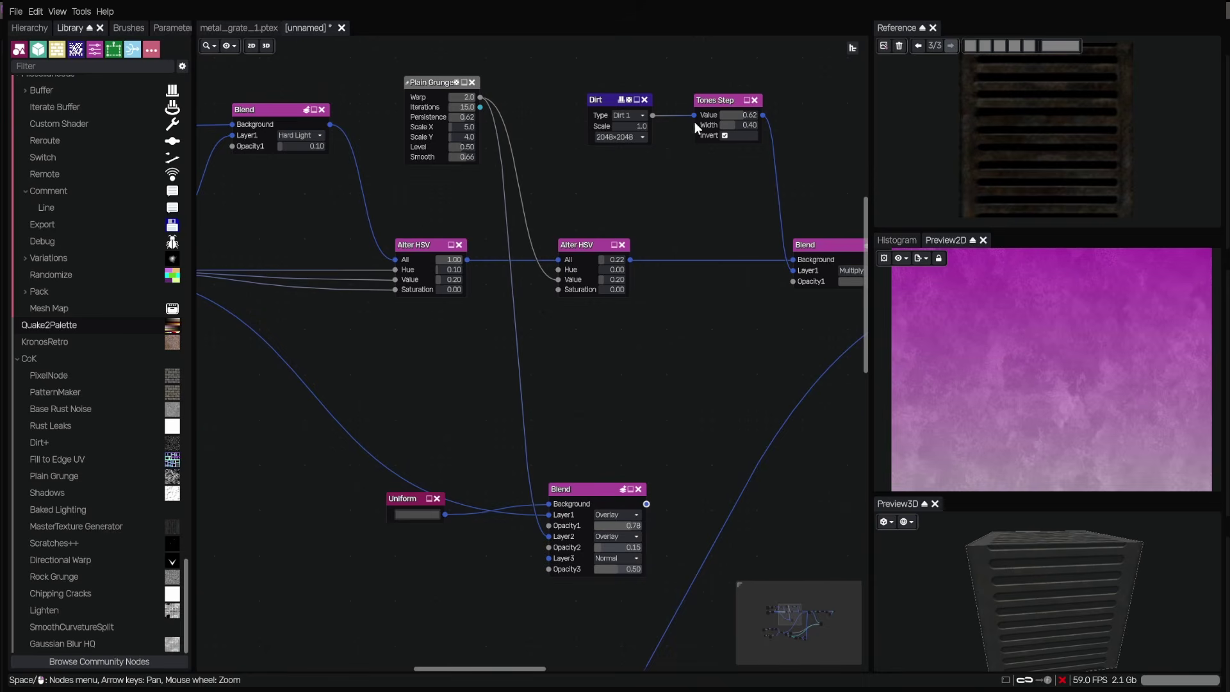
click(725, 102)
drag(763, 114, 551, 557)
click(593, 487)
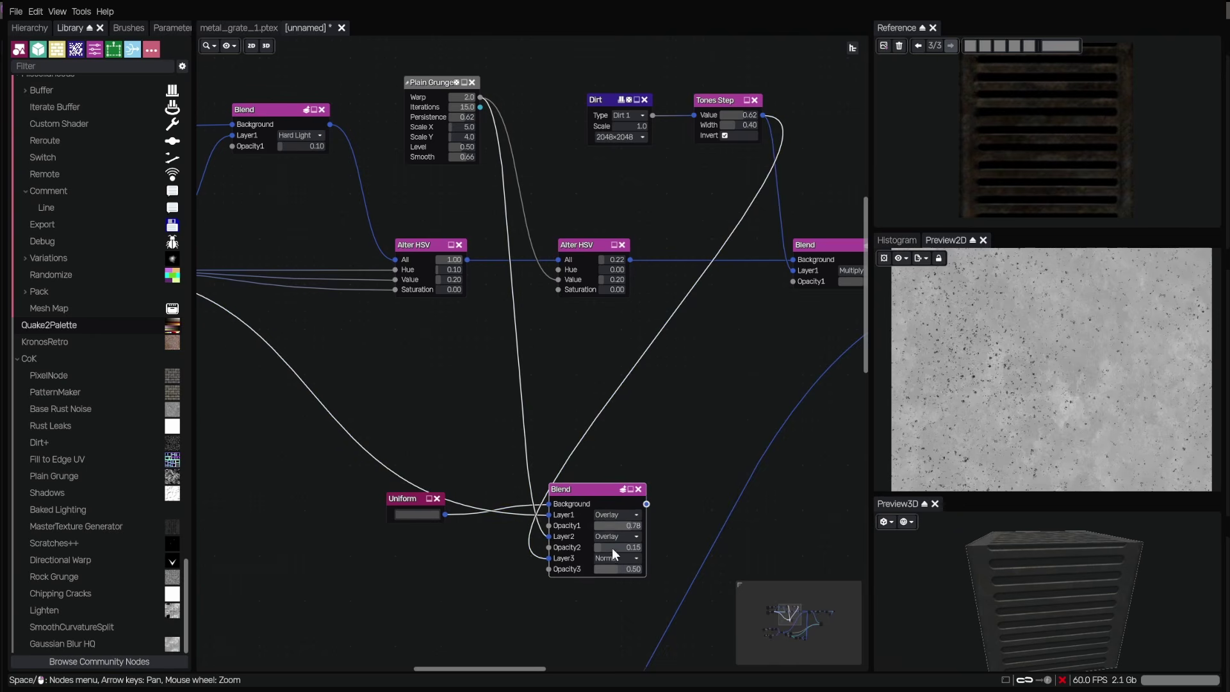
click(631, 588)
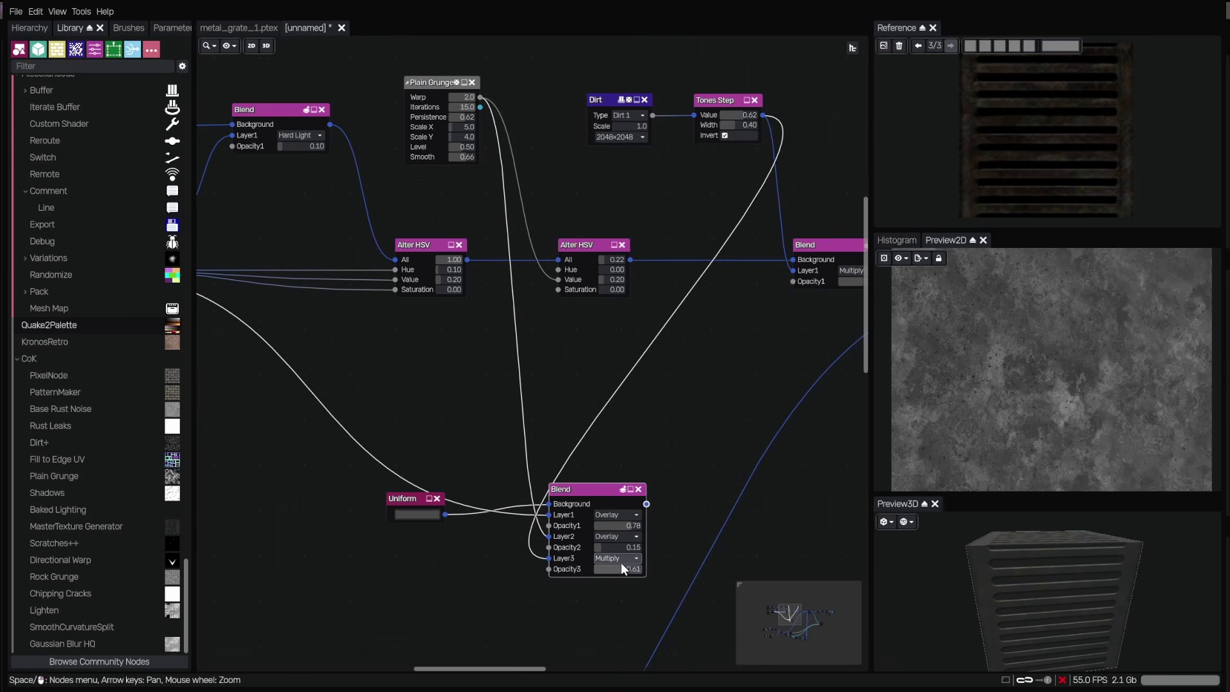
drag(622, 564, 628, 561)
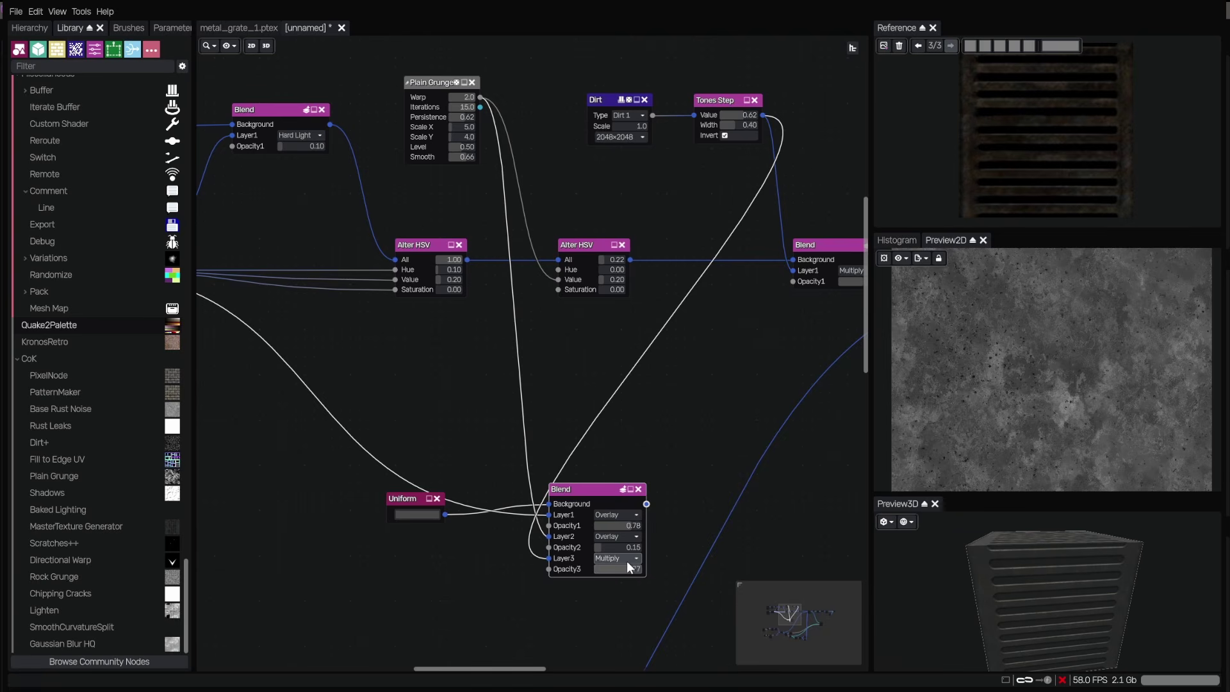
click(724, 457)
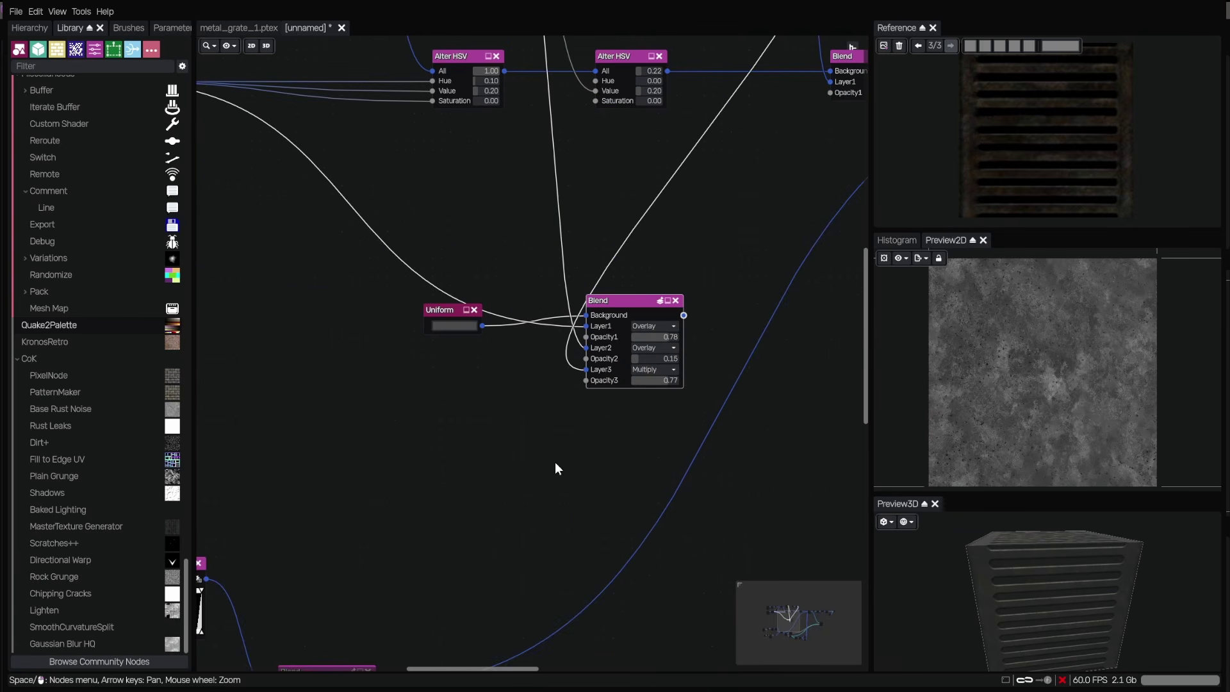
- Add an Invert node above the grate shape's Multiply Blend and feed it from that Blend's output
scroll(555, 462, down, 1)
drag(488, 474, 581, 454)
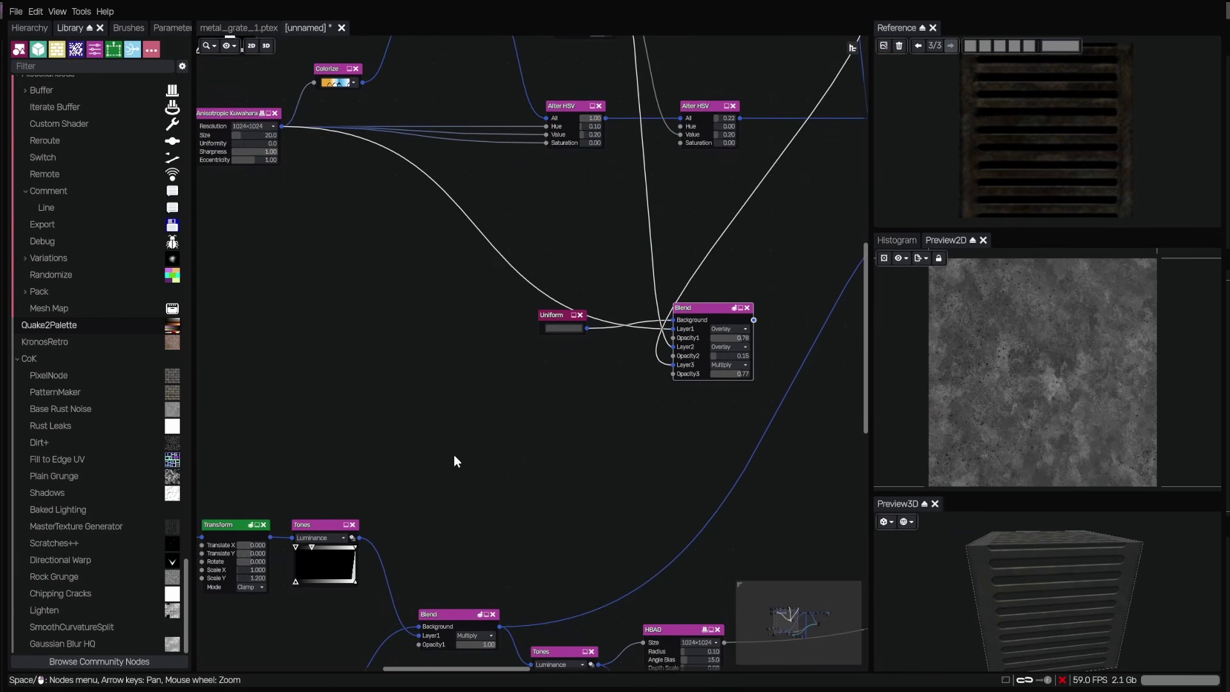
click(321, 524)
drag(361, 464, 528, 393)
scroll(585, 429, down, 1)
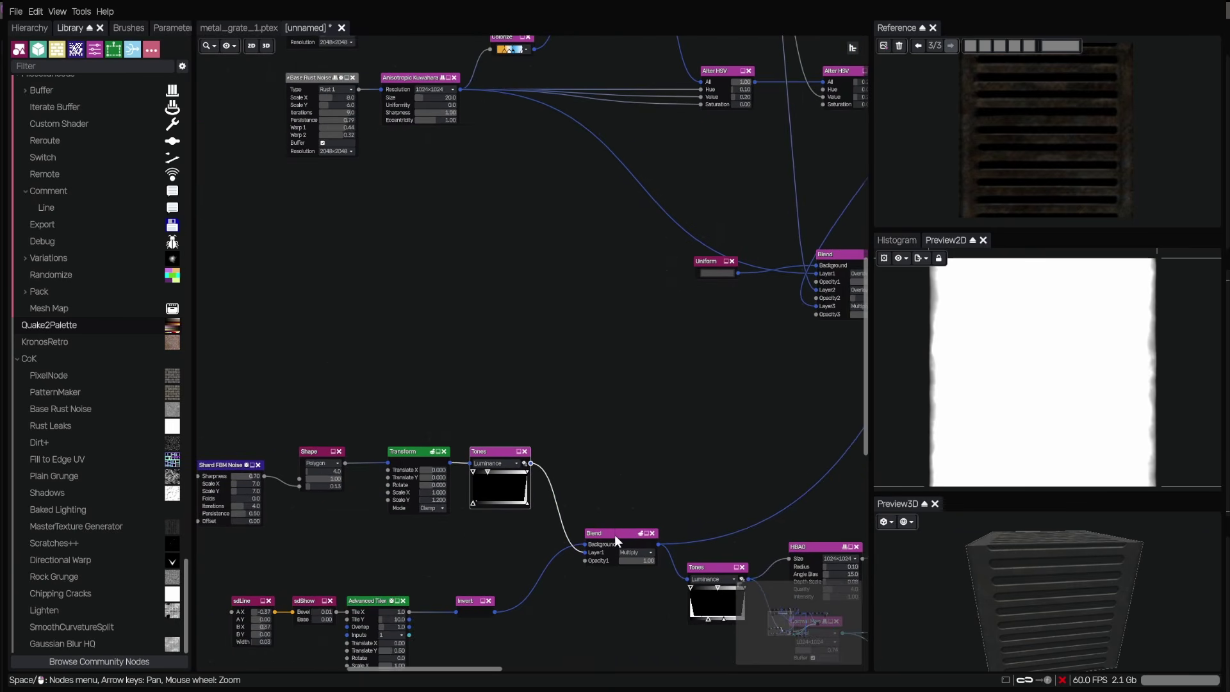
click(615, 536)
drag(643, 550, 452, 451)
key(i)
click(464, 428)
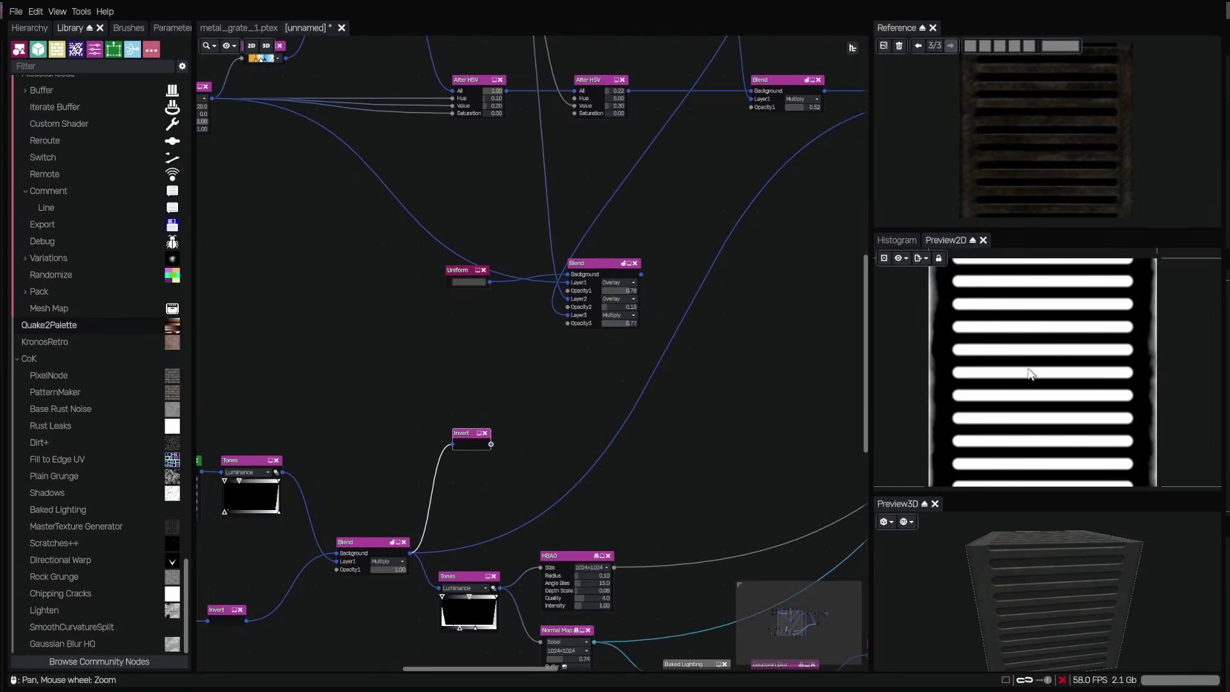
- Try feeding the Invert output into a fourth layer of the grey Blend as Screen at opacity 1.00, and undo it
scroll(678, 421, up, 3)
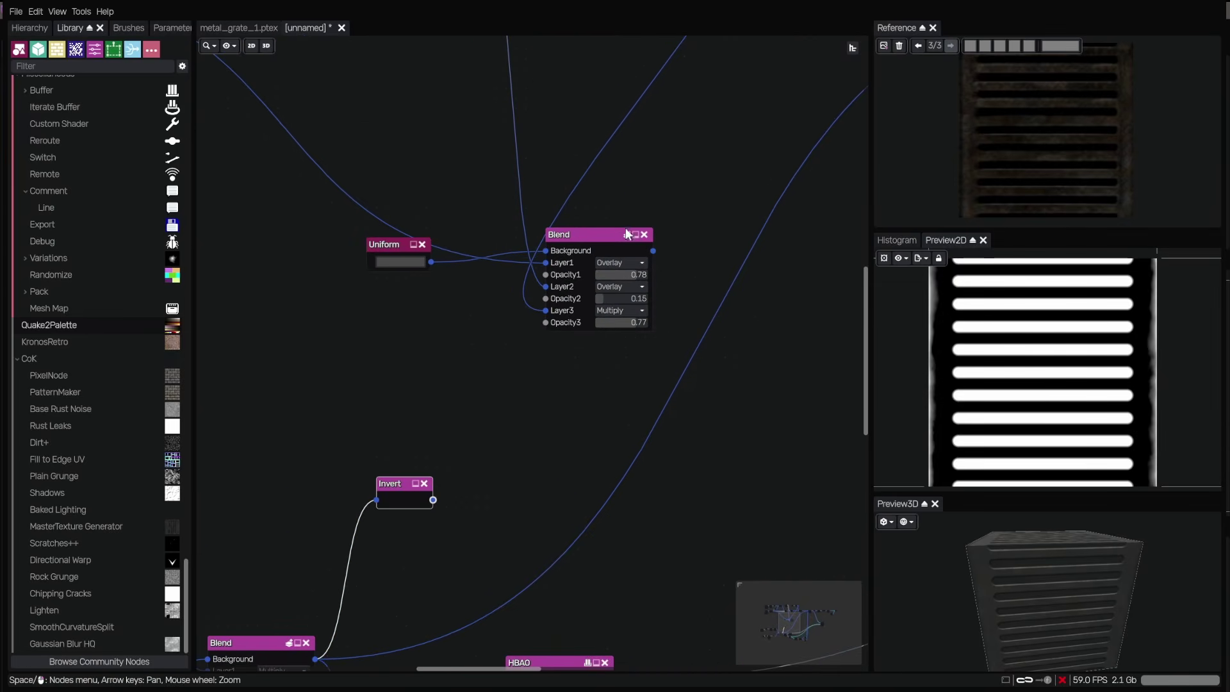
click(627, 235)
drag(433, 500, 684, 344)
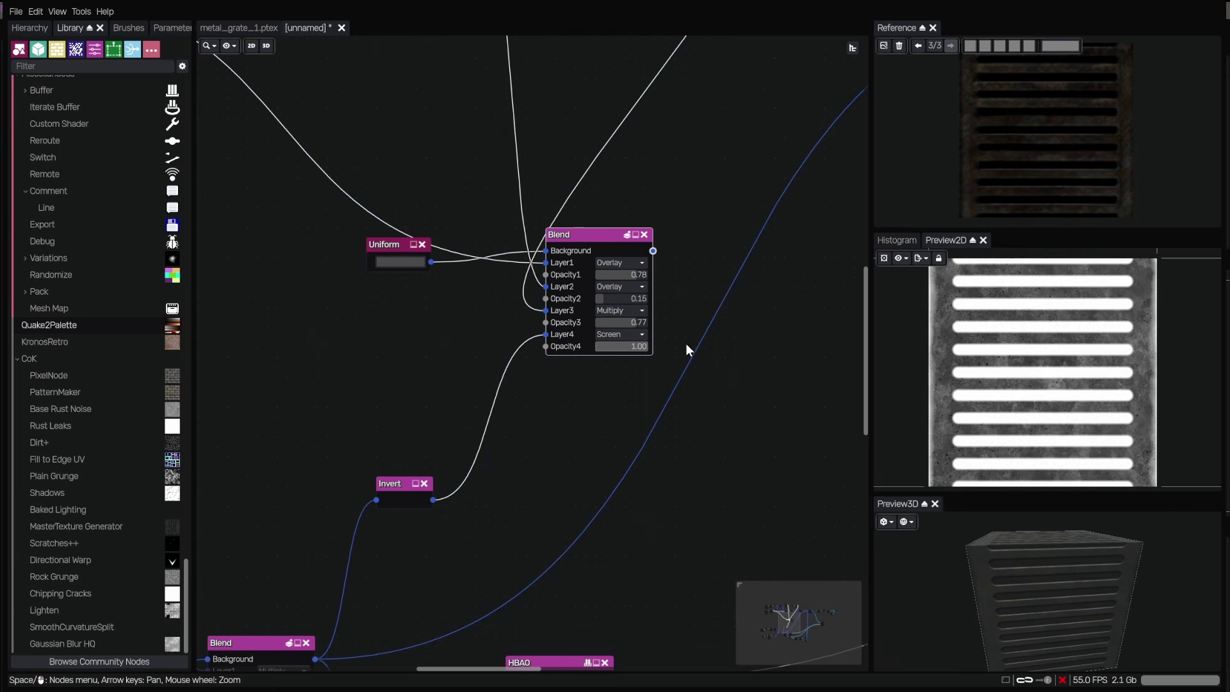
key(ctrl+z)
key(ctrl+z)
key(ctrl+z)
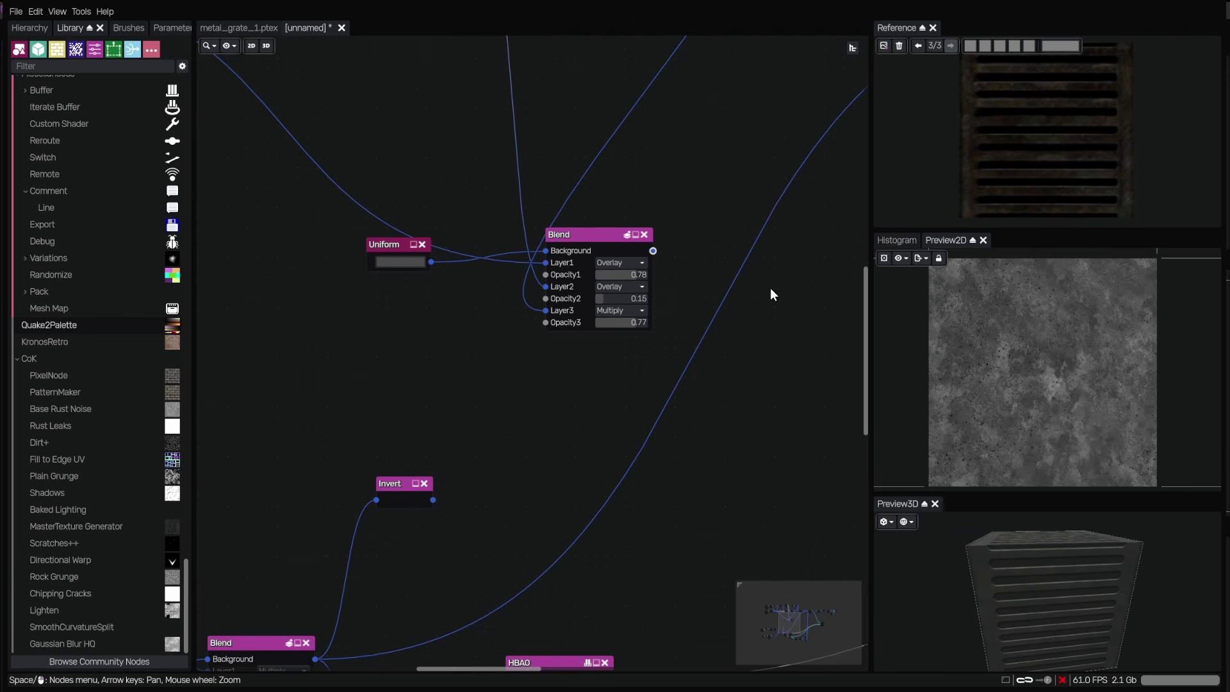
- Add another Blend node beside the grey three-layer Blend and connect that Blend's output to its Background
key(Return)
drag(771, 289, 681, 316)
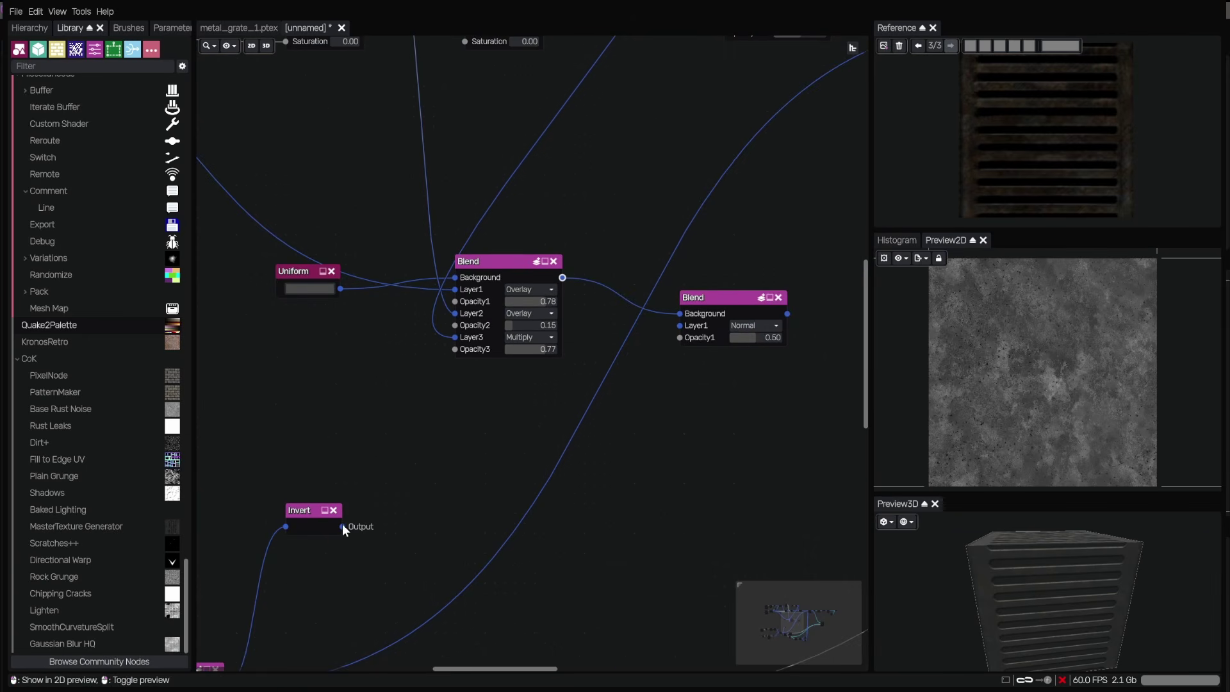
- Feed the Invert output into Layer1 of the new Blend, set to Screen at opacity 1.00
drag(343, 524, 681, 326)
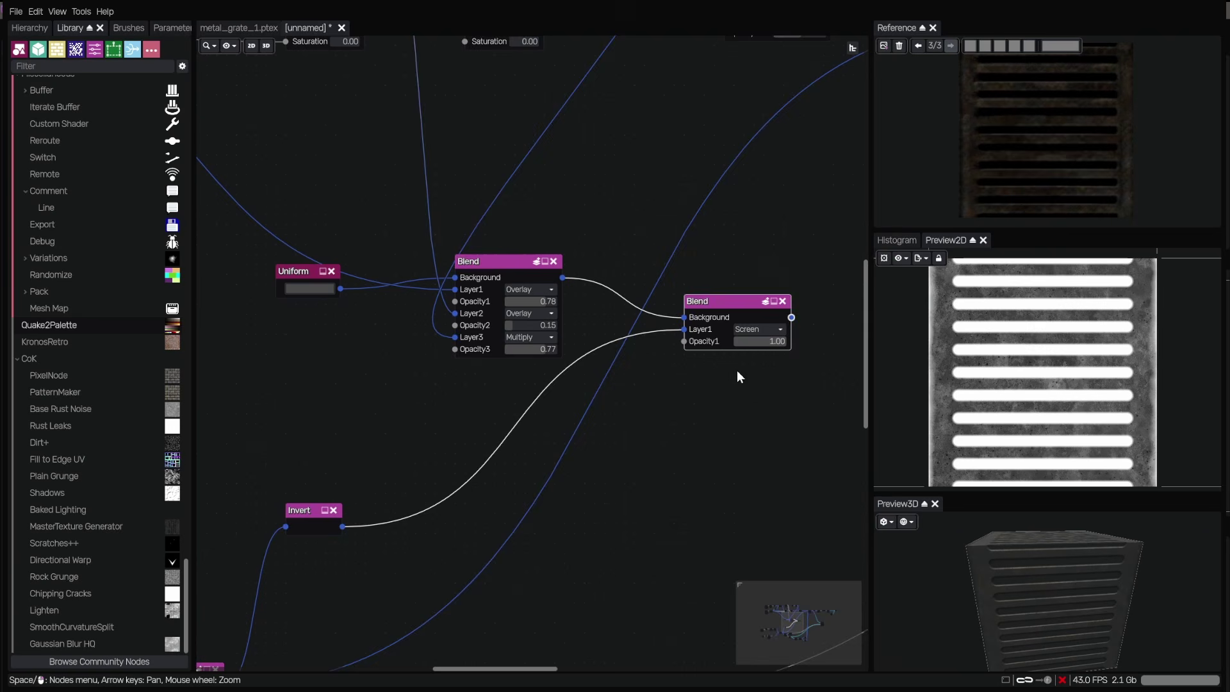
- Add a Tones node after the Screen Blend and connect its output to the material's Roughness
drag(740, 390, 640, 429)
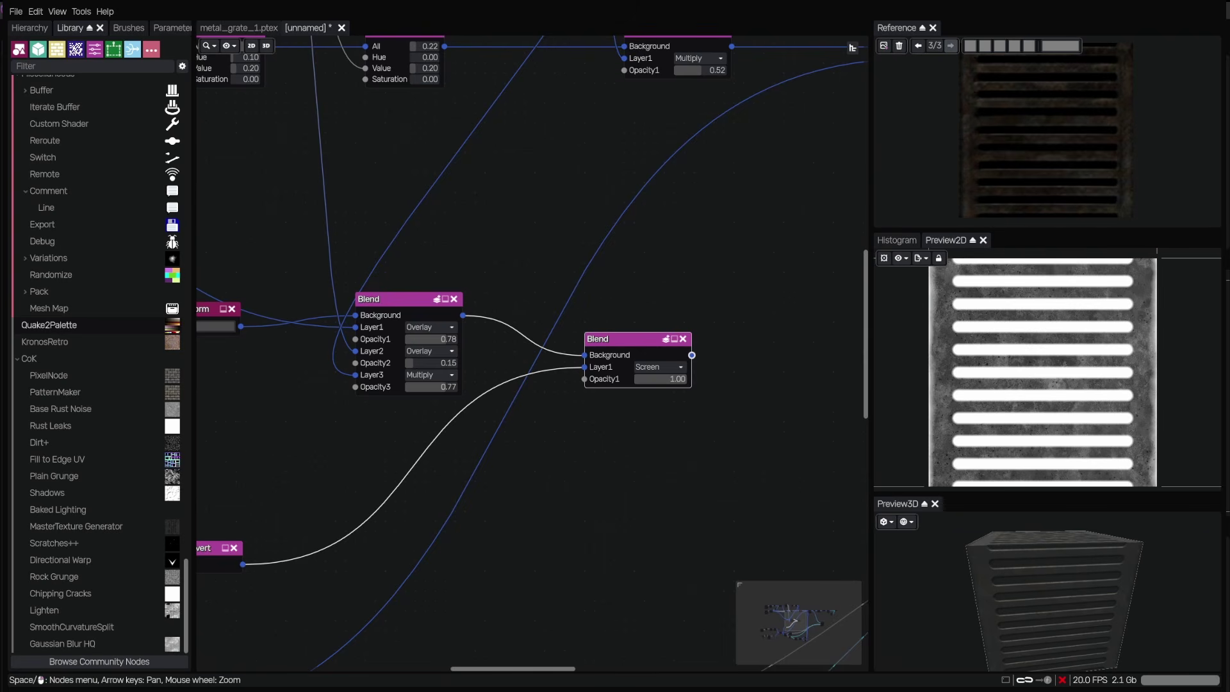
drag(703, 277, 693, 310)
drag(801, 395, 432, 413)
scroll(433, 413, down, 2)
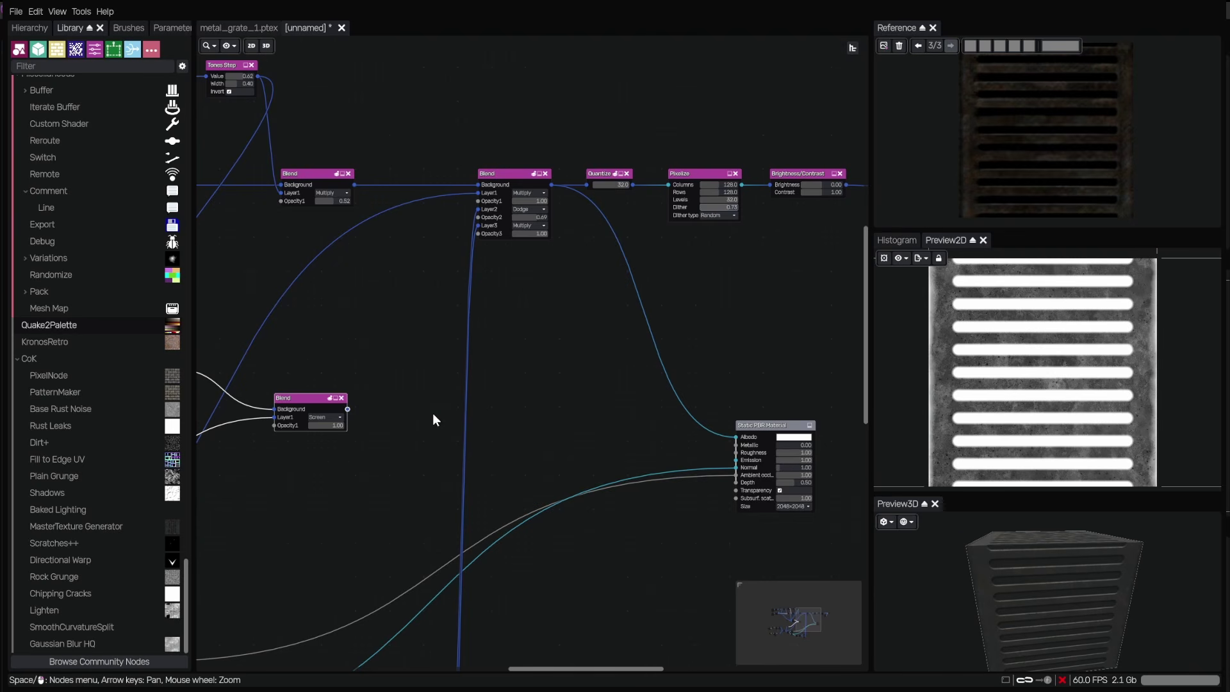
key(Return)
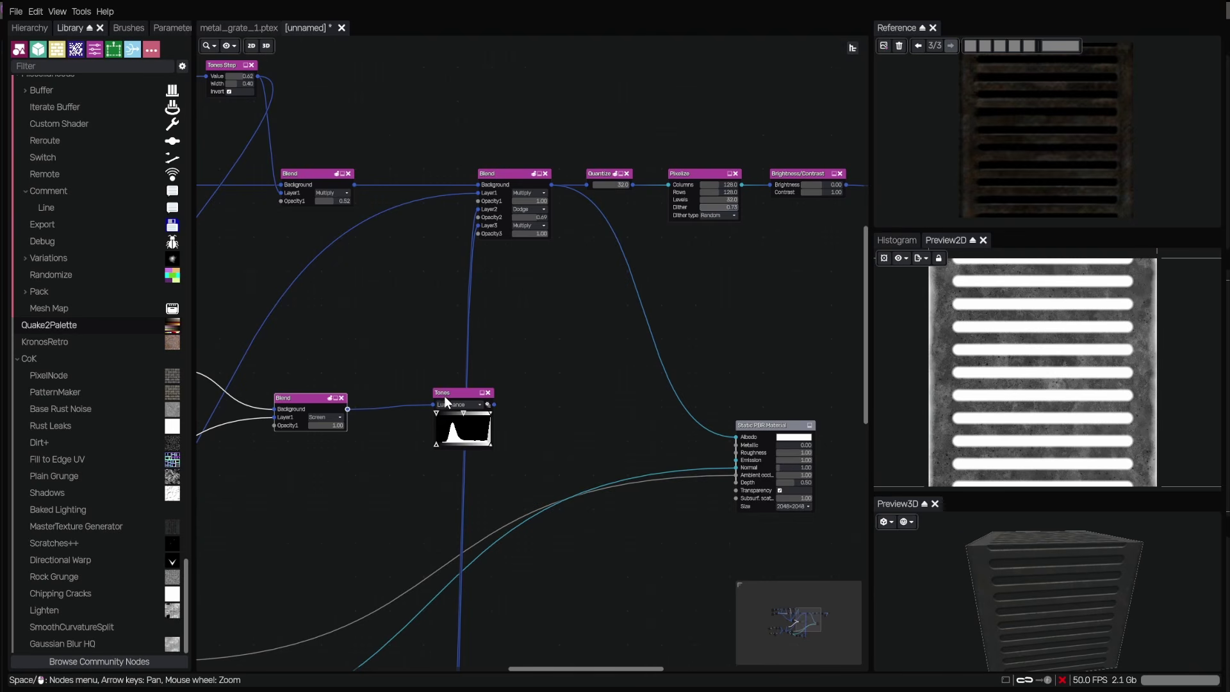
drag(445, 401, 736, 451)
drag(736, 450, 737, 452)
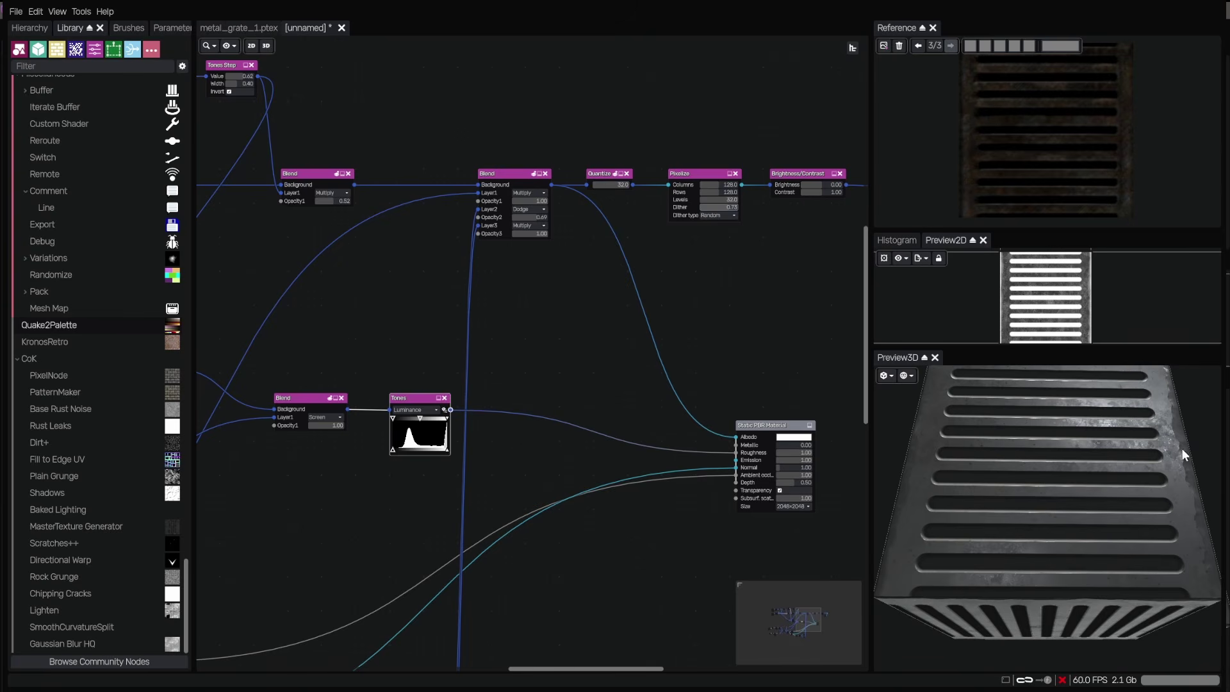
- Examine the roughness reflections on the grate model in the 3D preview from several angles
scroll(1182, 449, up, 5)
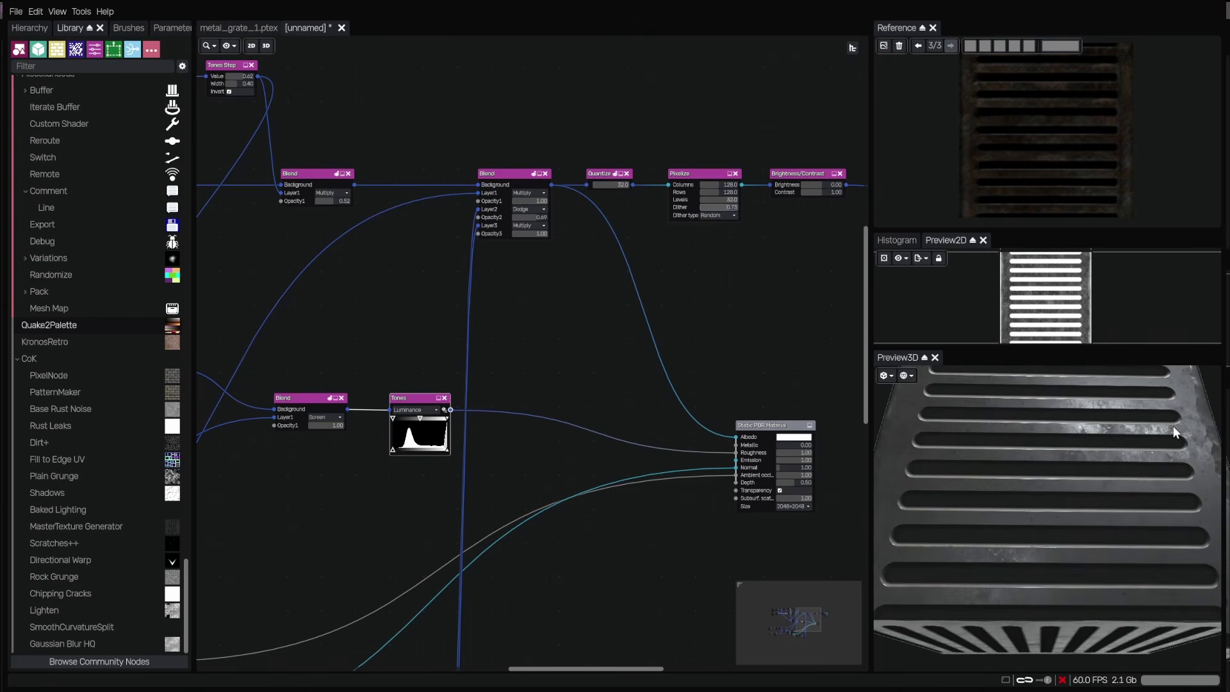
scroll(1187, 440, down, 3)
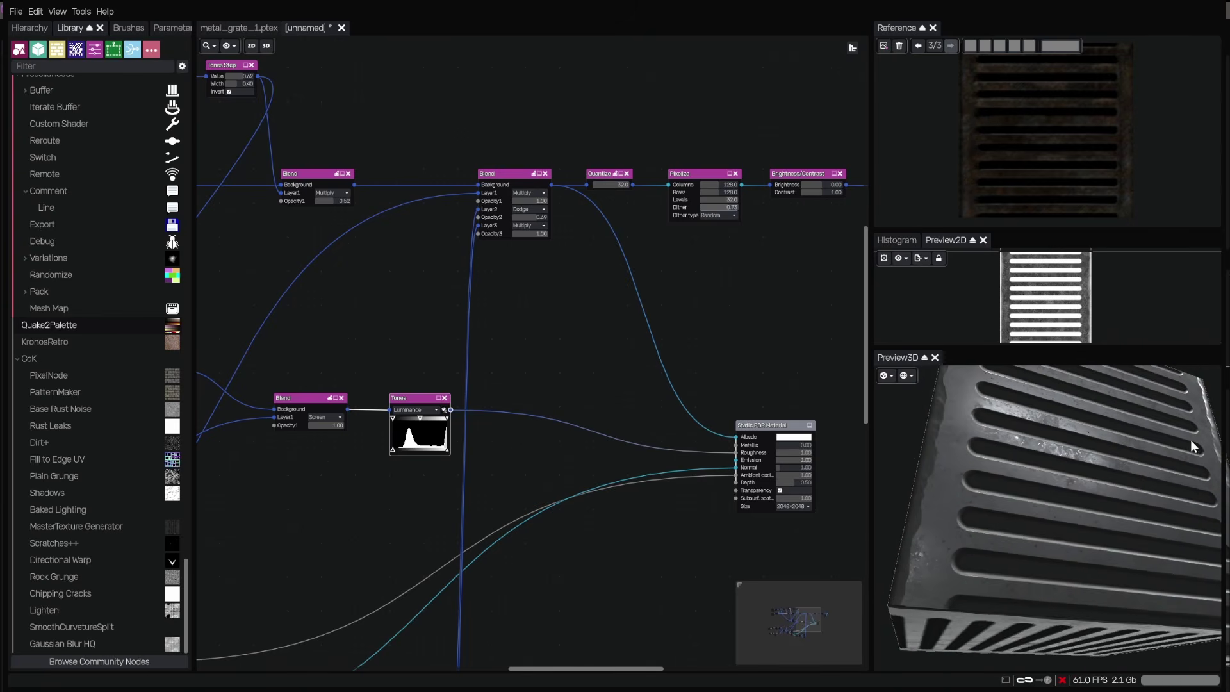
drag(1186, 440, 939, 417)
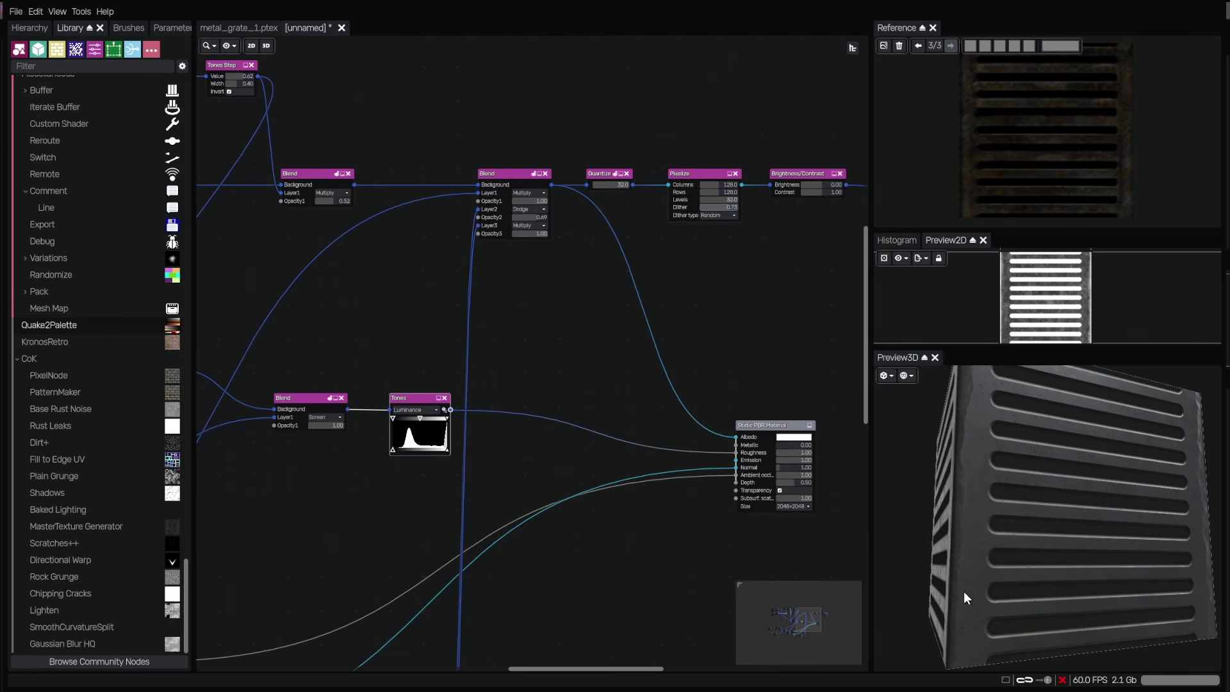
drag(974, 580, 1115, 495)
scroll(1115, 501, up, 2)
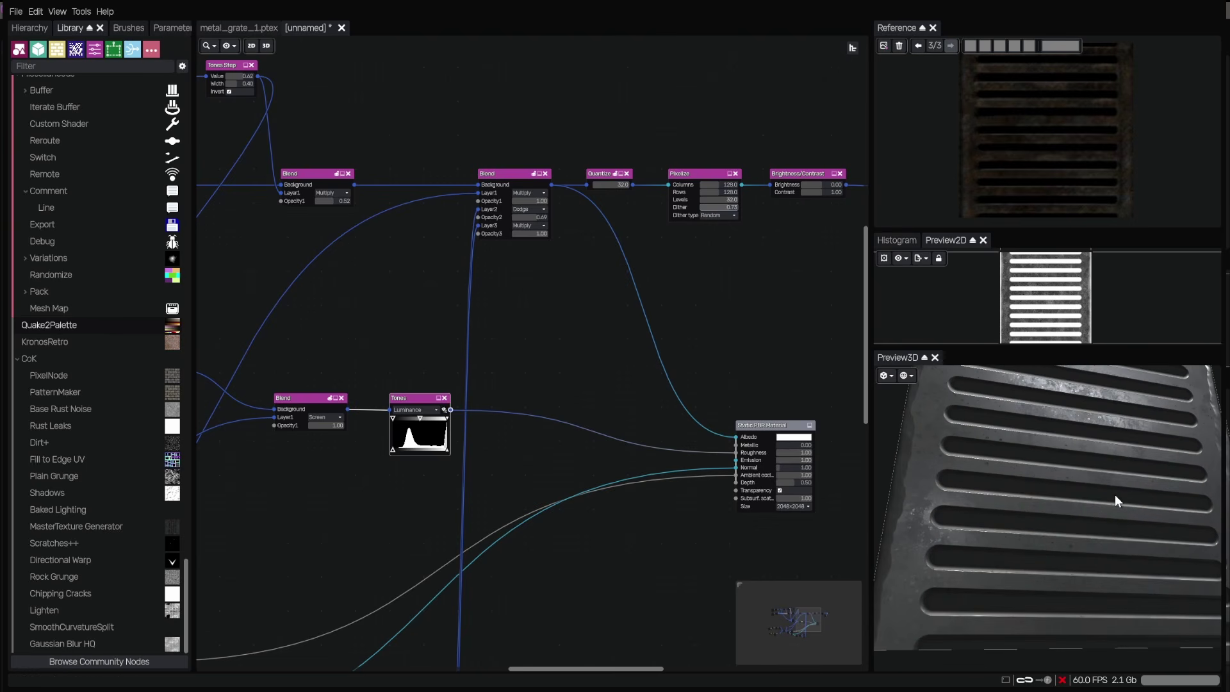
- Add a Blend multiplying the grate shape's Blend output over the grey three-layer Blend at opacity 1.00, and connect it to the material's Metallic
drag(415, 402, 425, 396)
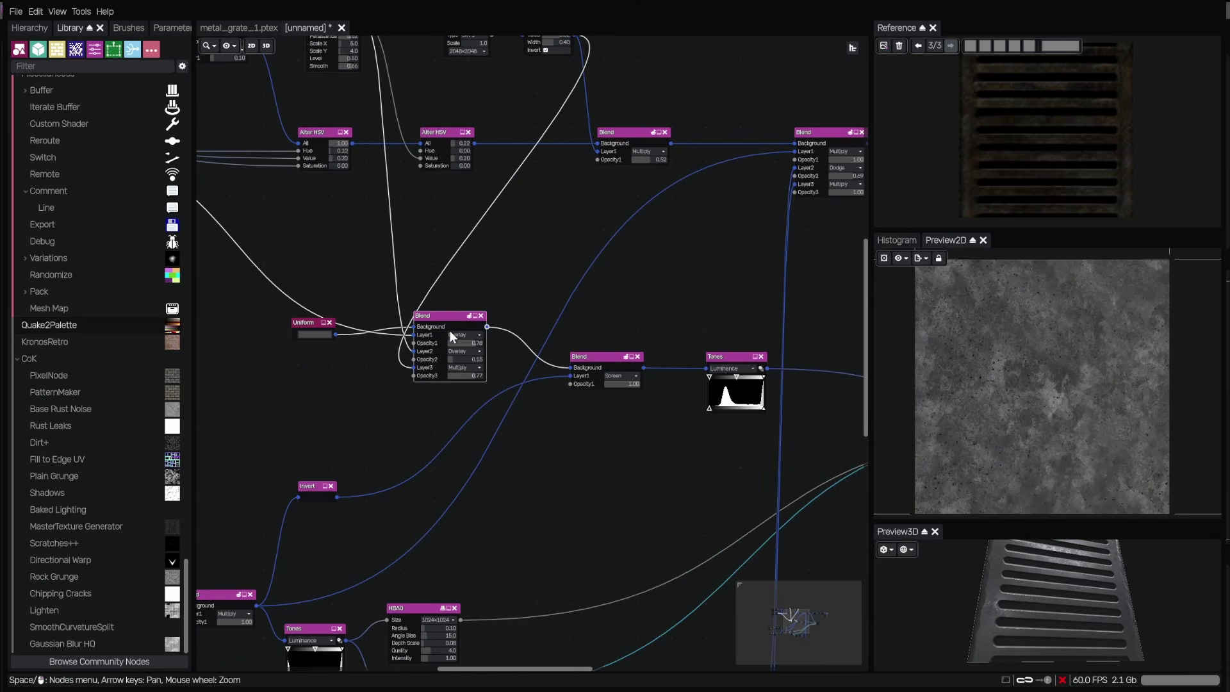
drag(567, 317, 582, 310)
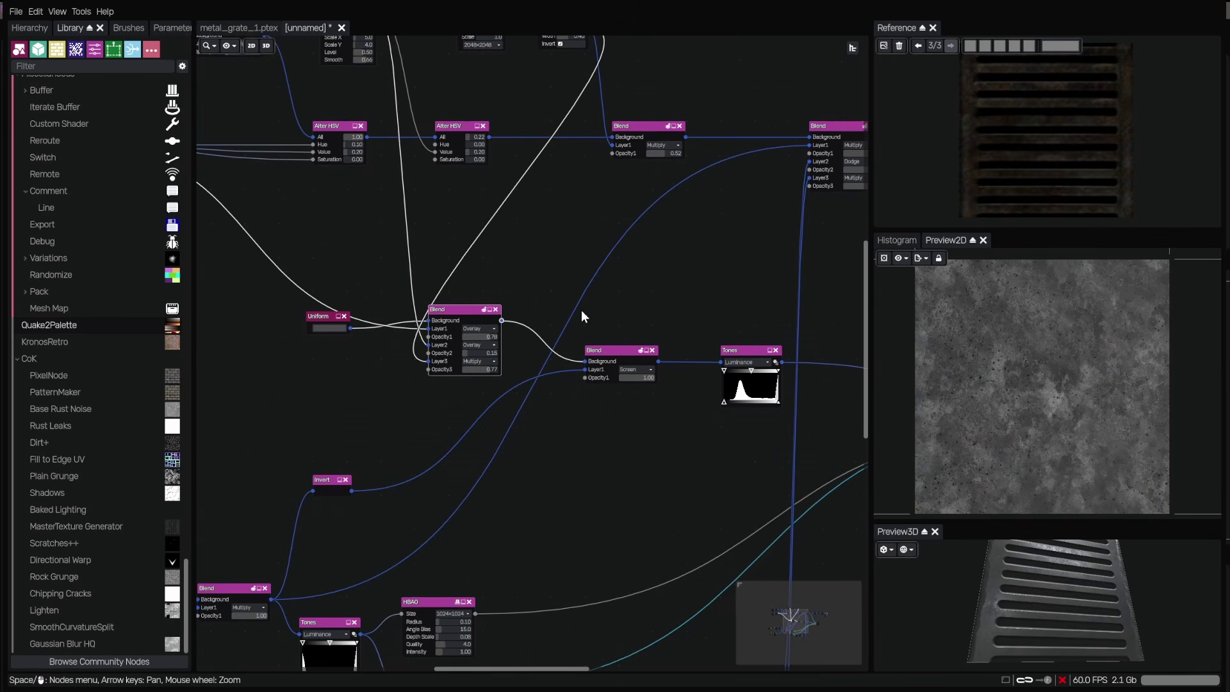
drag(502, 321, 637, 285)
key(Return)
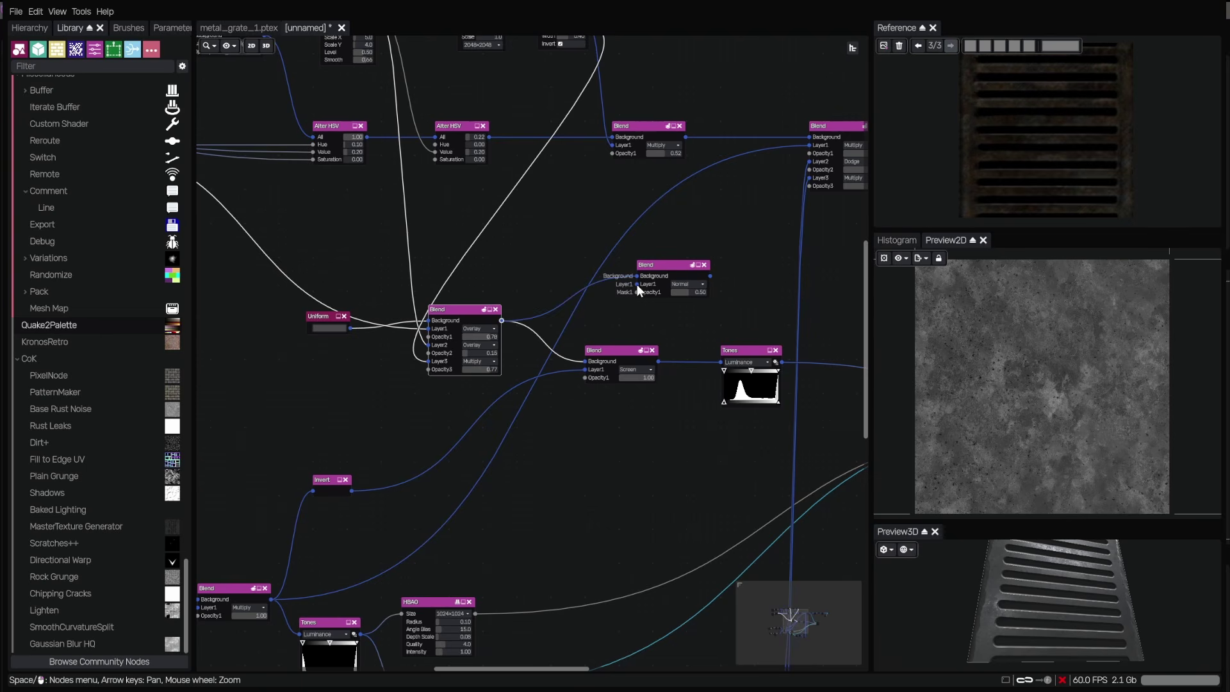
click(228, 590)
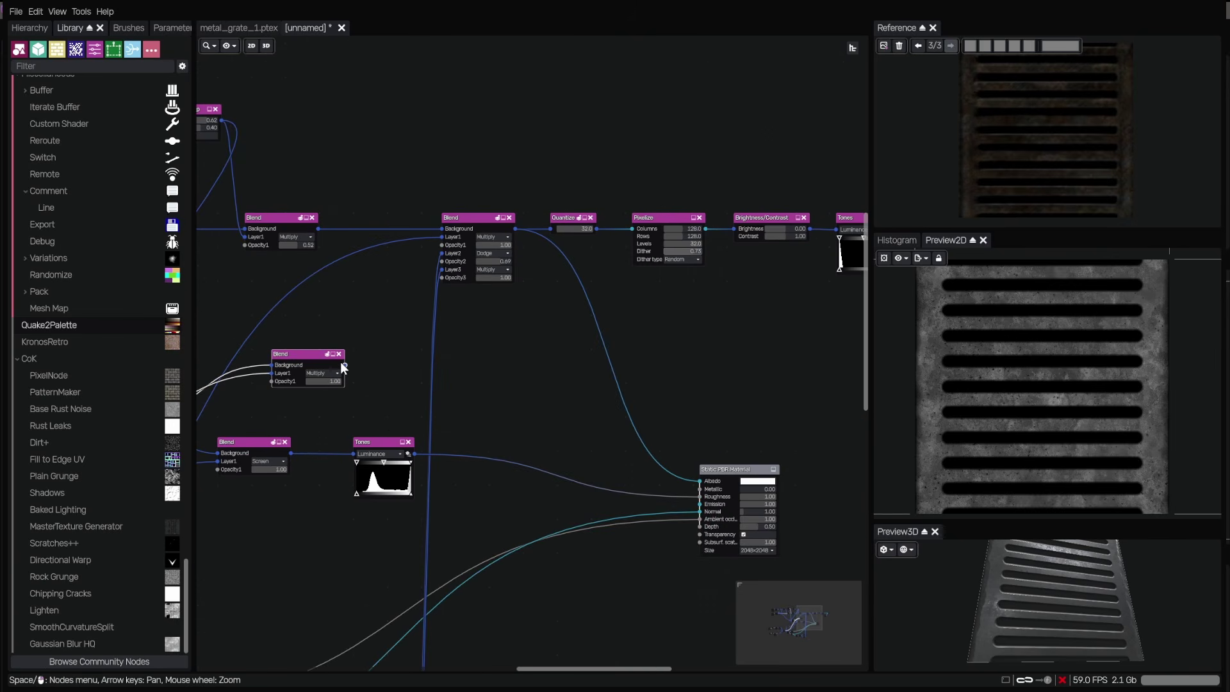
drag(344, 363, 700, 488)
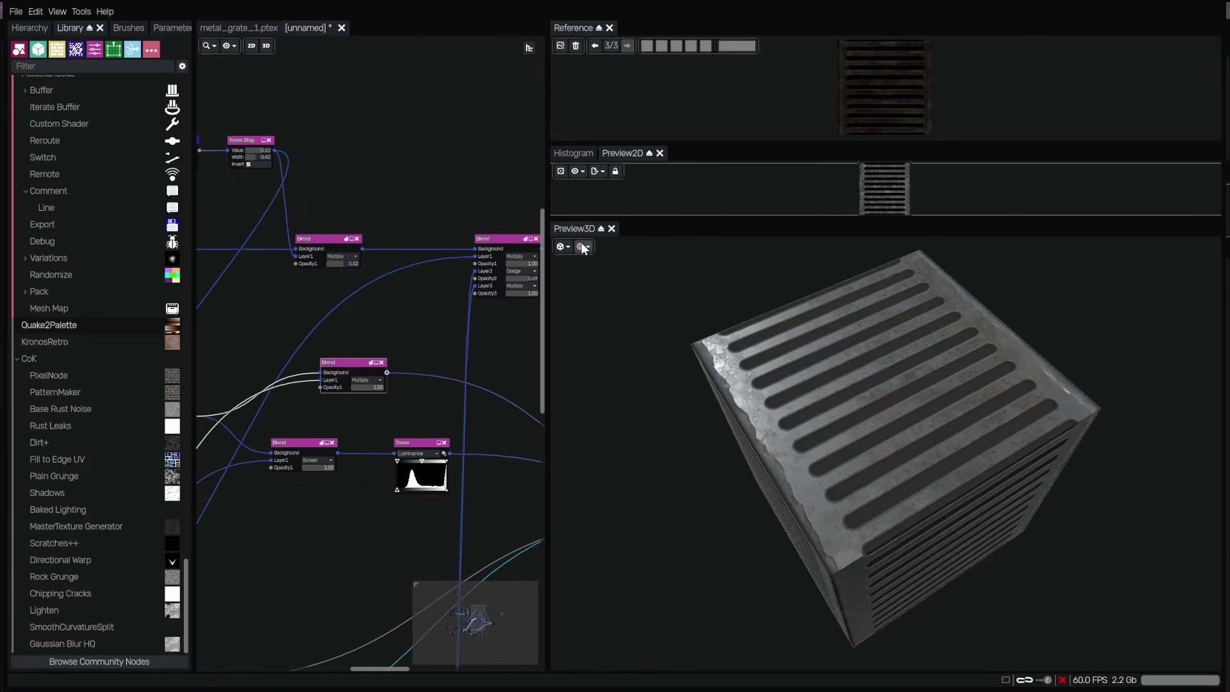
- Switch the 3D preview model to Plane and inspect the grate surface on it
click(561, 247)
click(605, 309)
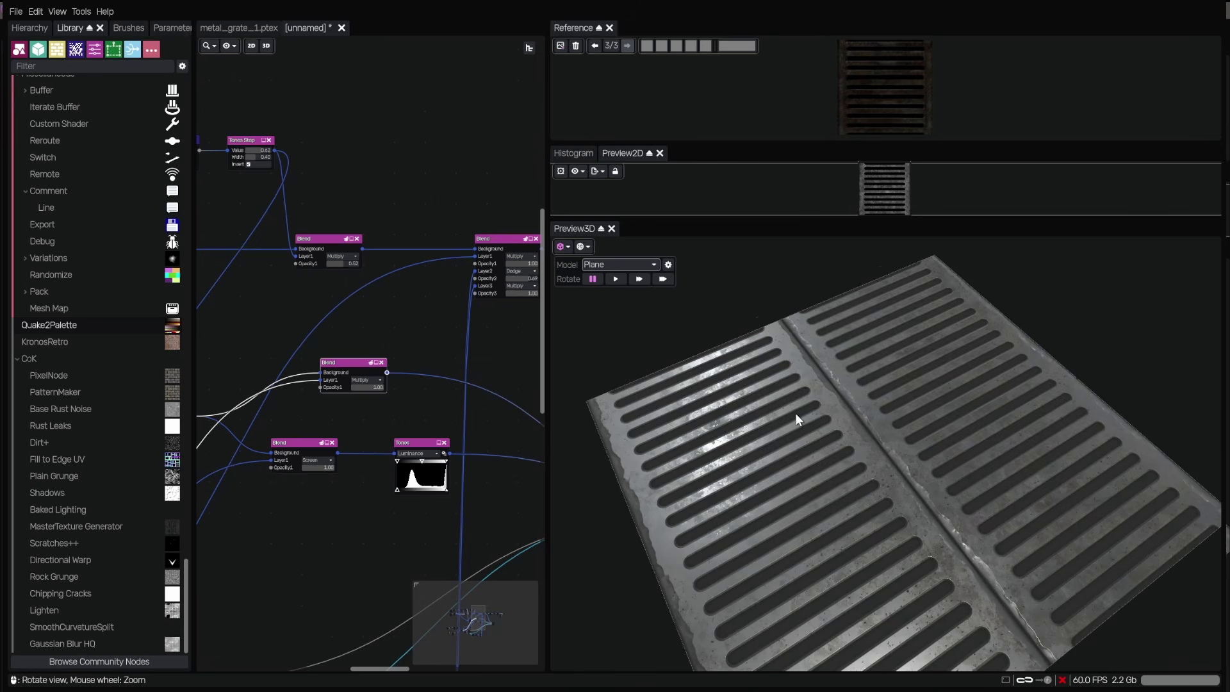
drag(796, 413, 858, 651)
drag(890, 446, 932, 489)
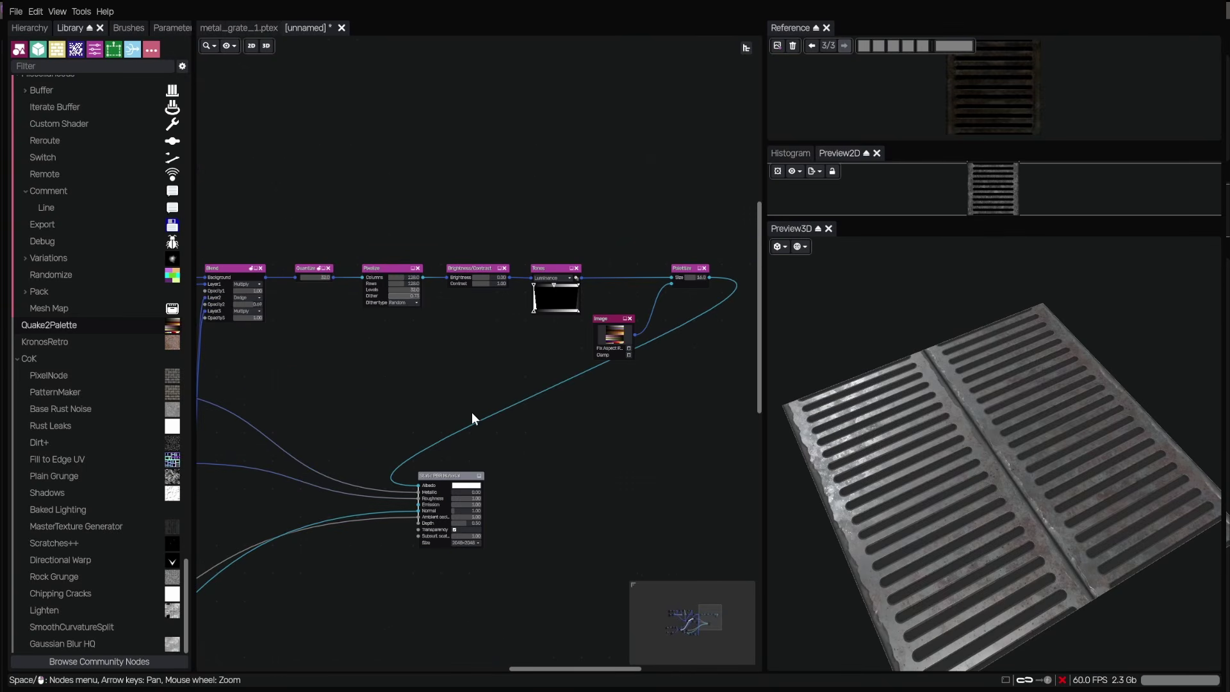
scroll(471, 413, down, 2)
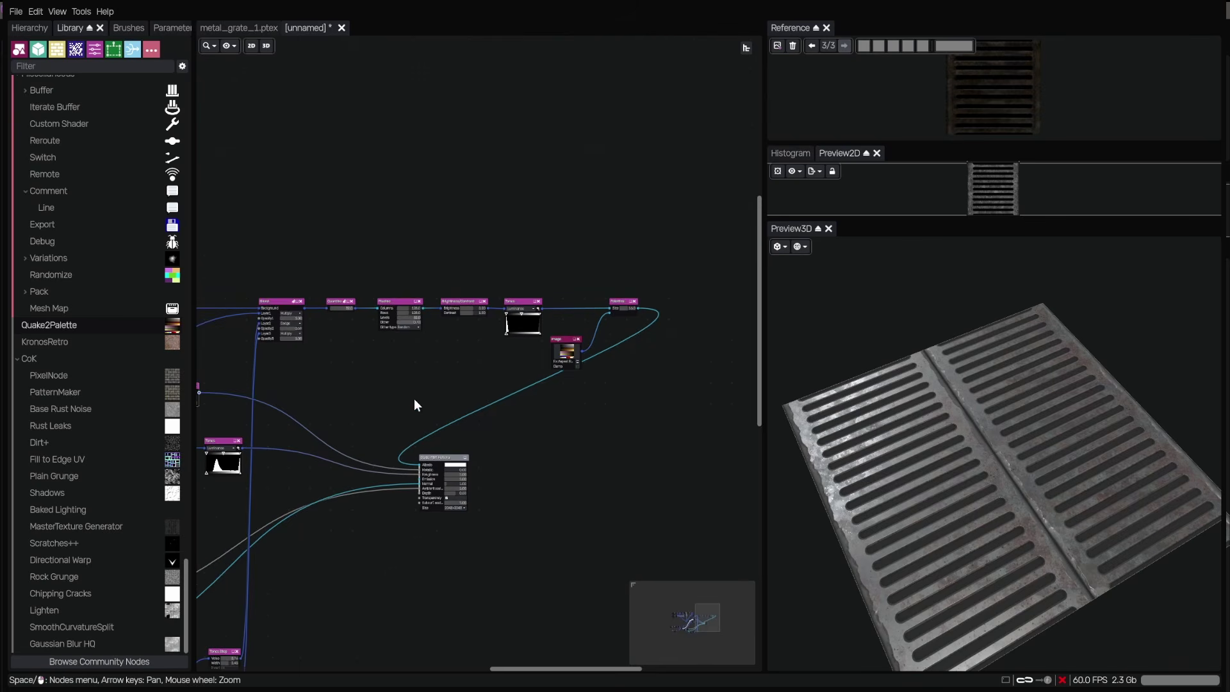
drag(414, 399, 670, 327)
drag(461, 459, 578, 422)
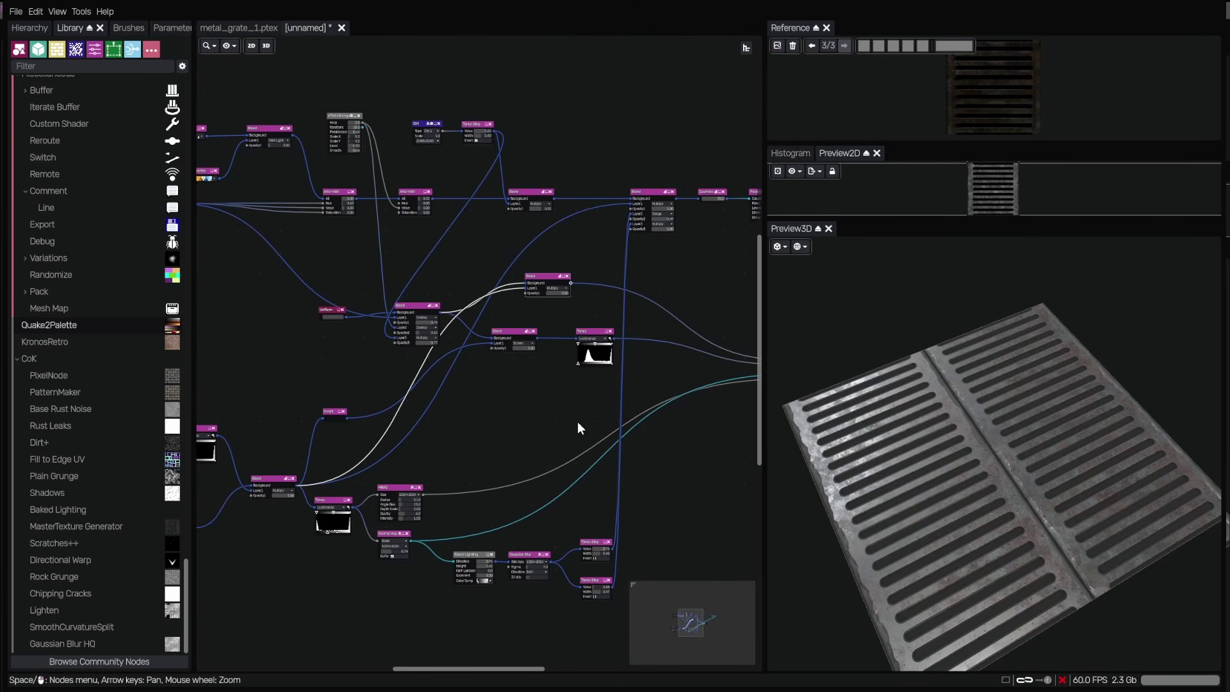
drag(326, 369, 469, 333)
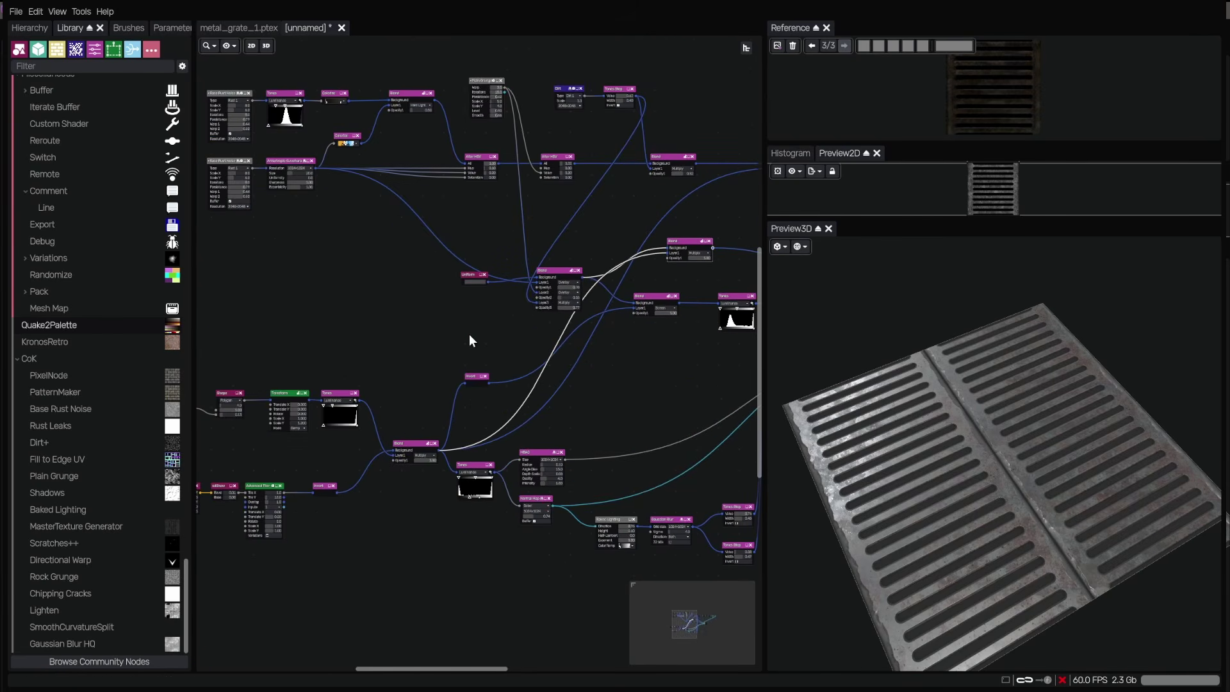